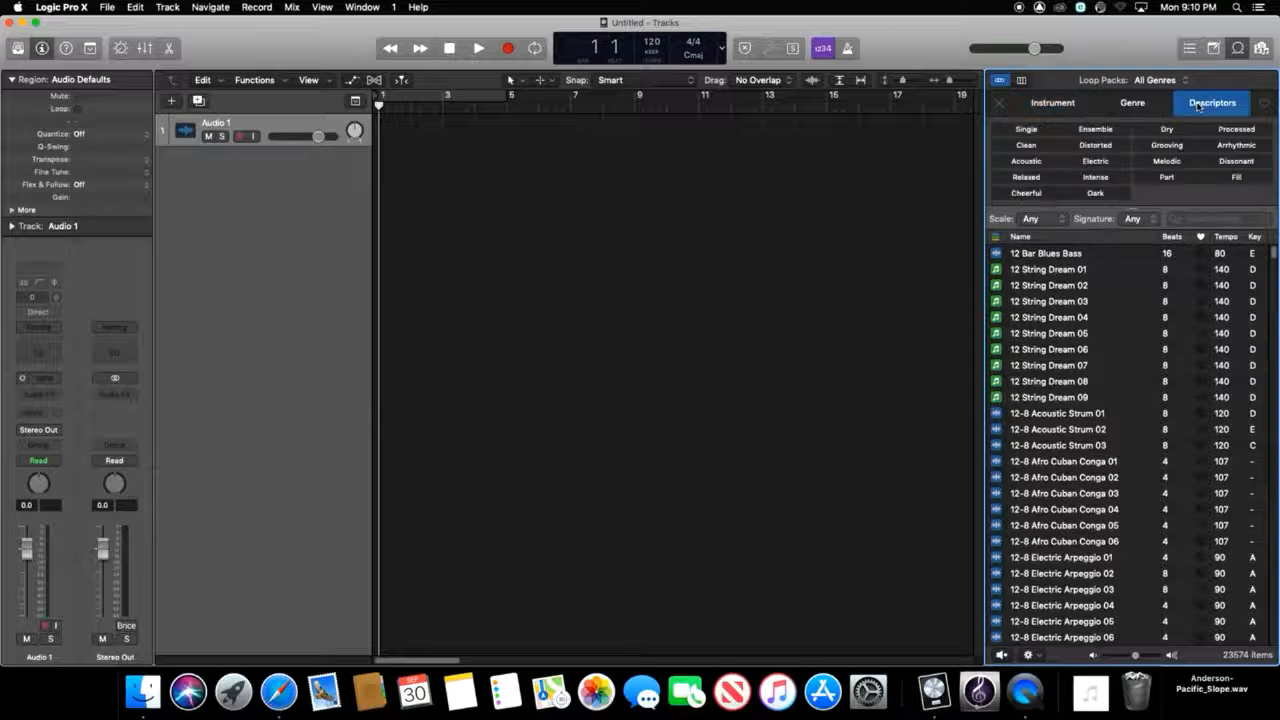
- Filter the Apple Loops by the Intense descriptor and the Cinematic genre
{"action": "left_click", "coordinate": [1098, 178]}
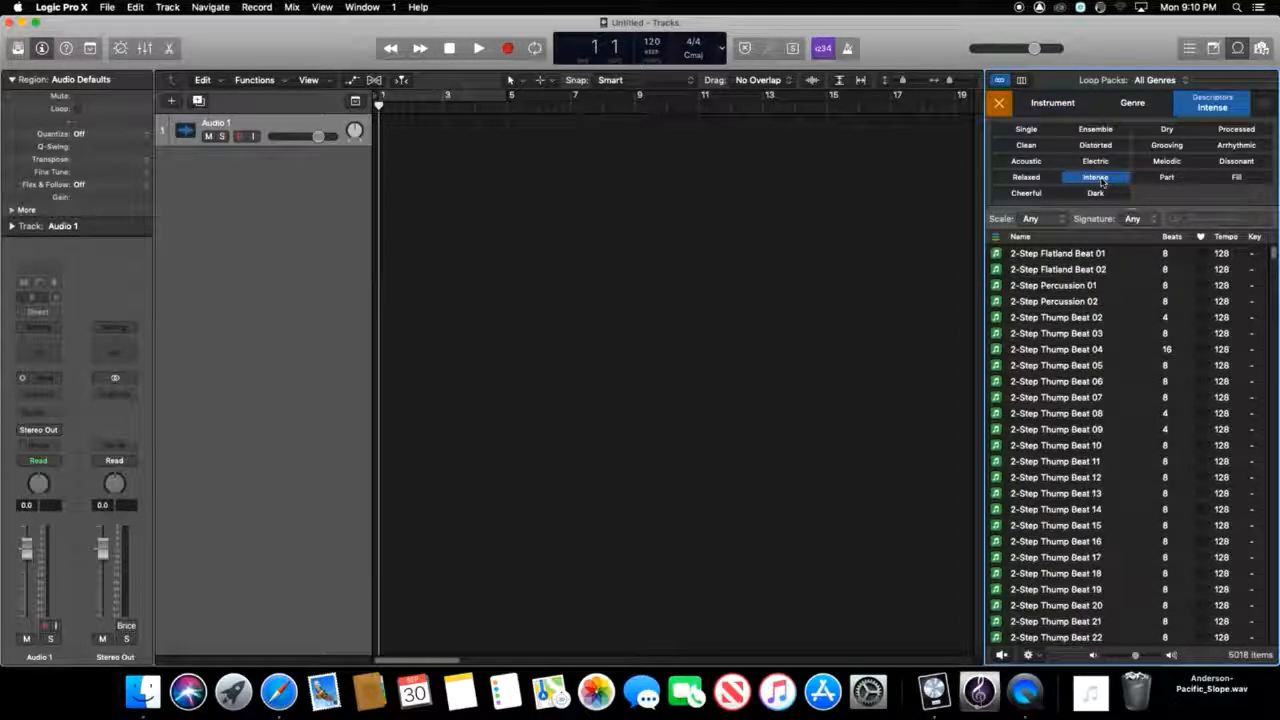
{"action": "left_click", "coordinate": [1133, 104]}
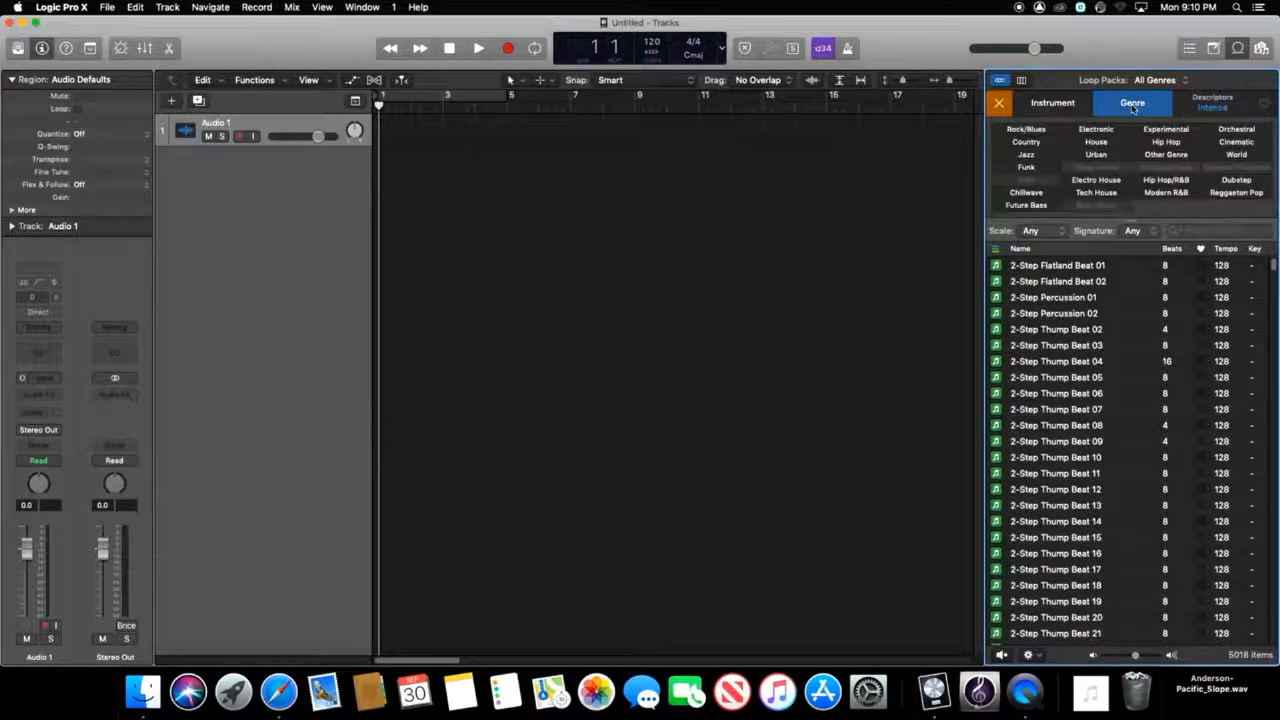
{"action": "left_click", "coordinate": [1236, 142]}
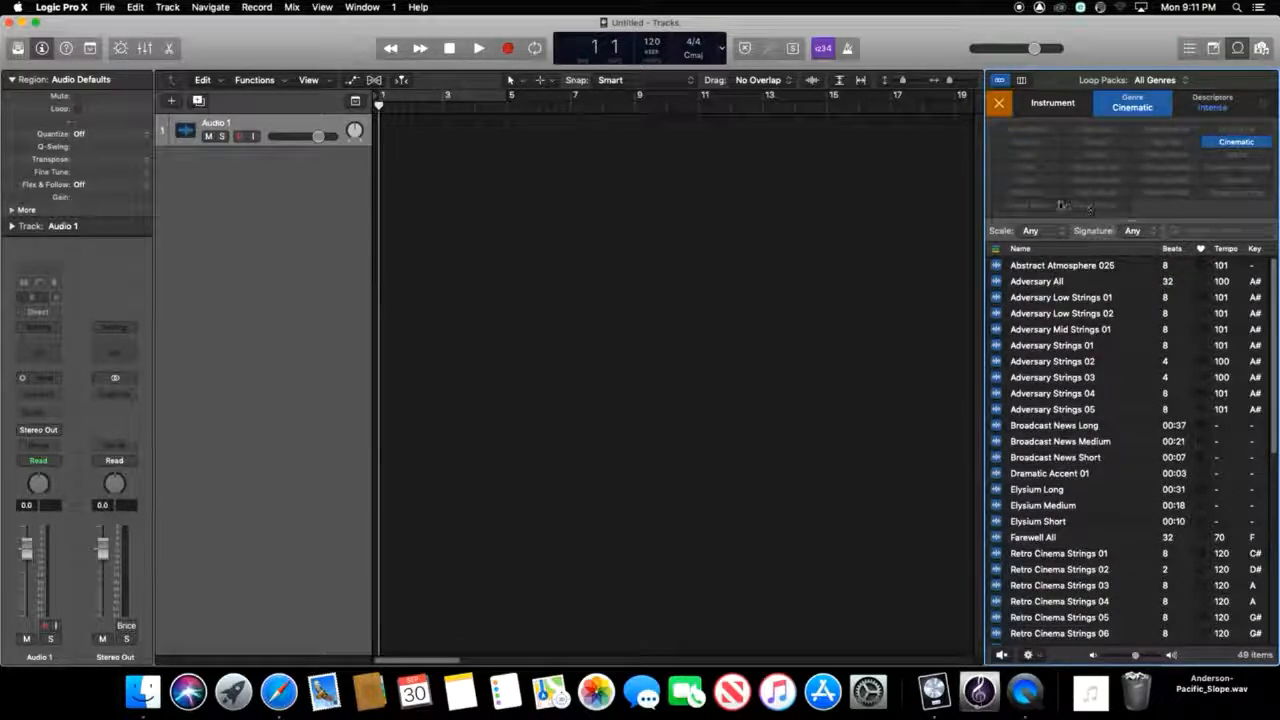
- Preview the Adversary Low Strings 02 and Retro Cinema Strings 01 loops
{"action": "left_click", "coordinate": [996, 313]}
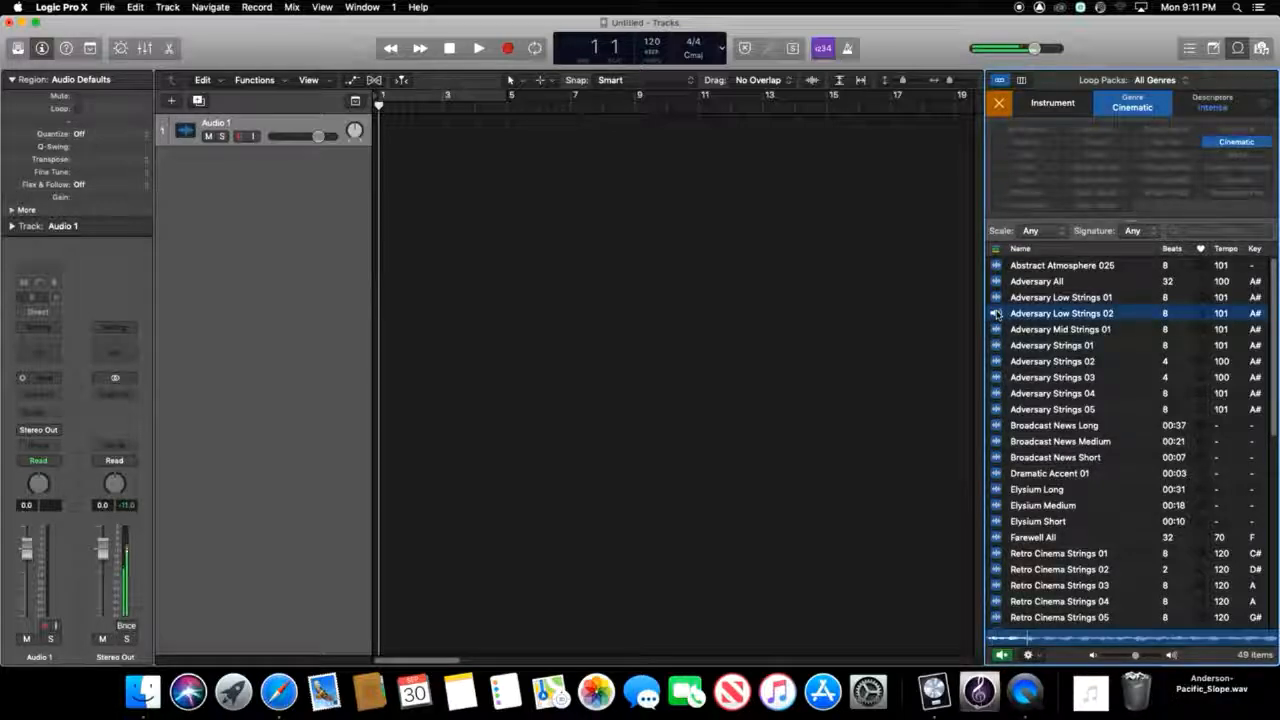
{"action": "left_click", "coordinate": [997, 314]}
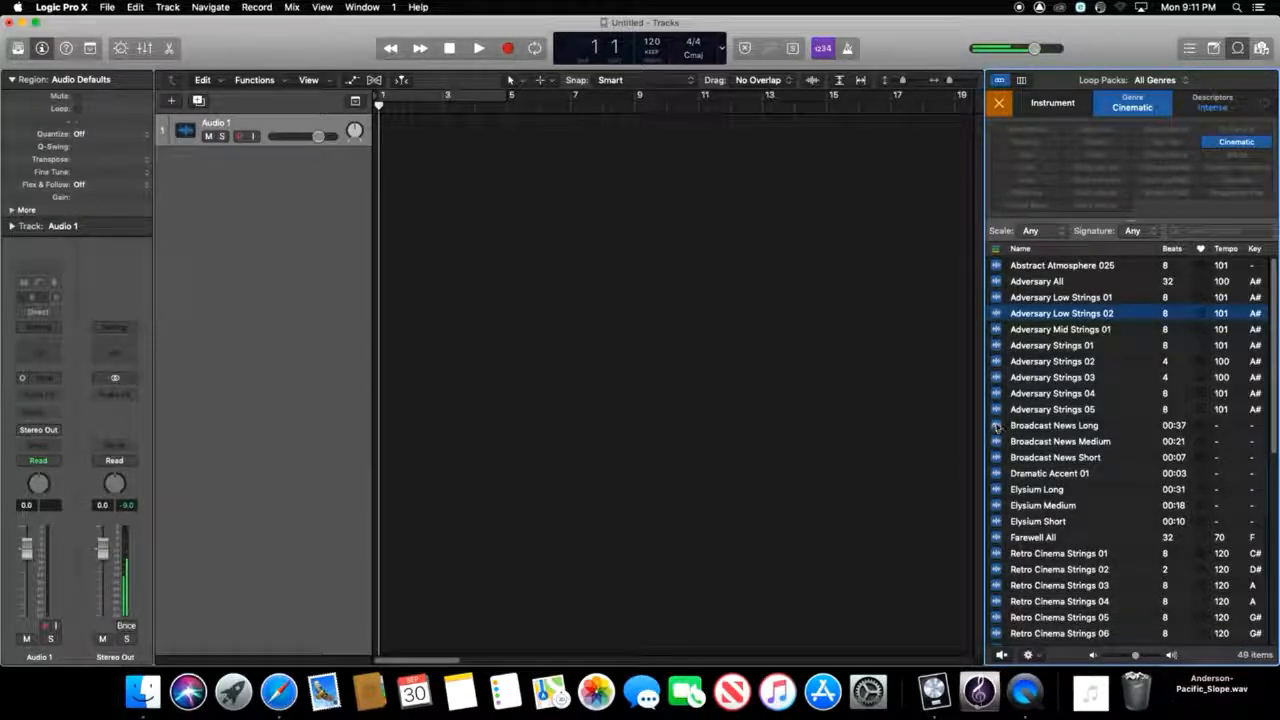
{"action": "scroll", "coordinate": [998, 480], "scroll_direction": "down", "scroll_amount": 3}
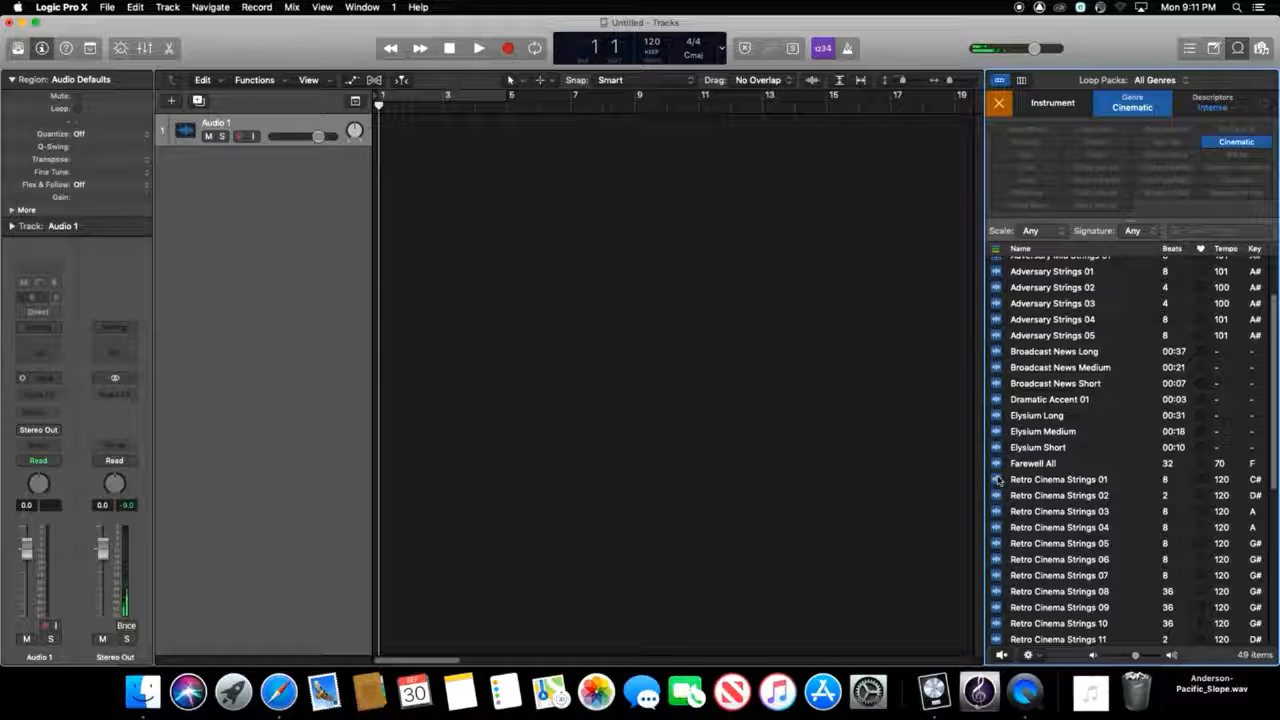
{"action": "left_click", "coordinate": [997, 480]}
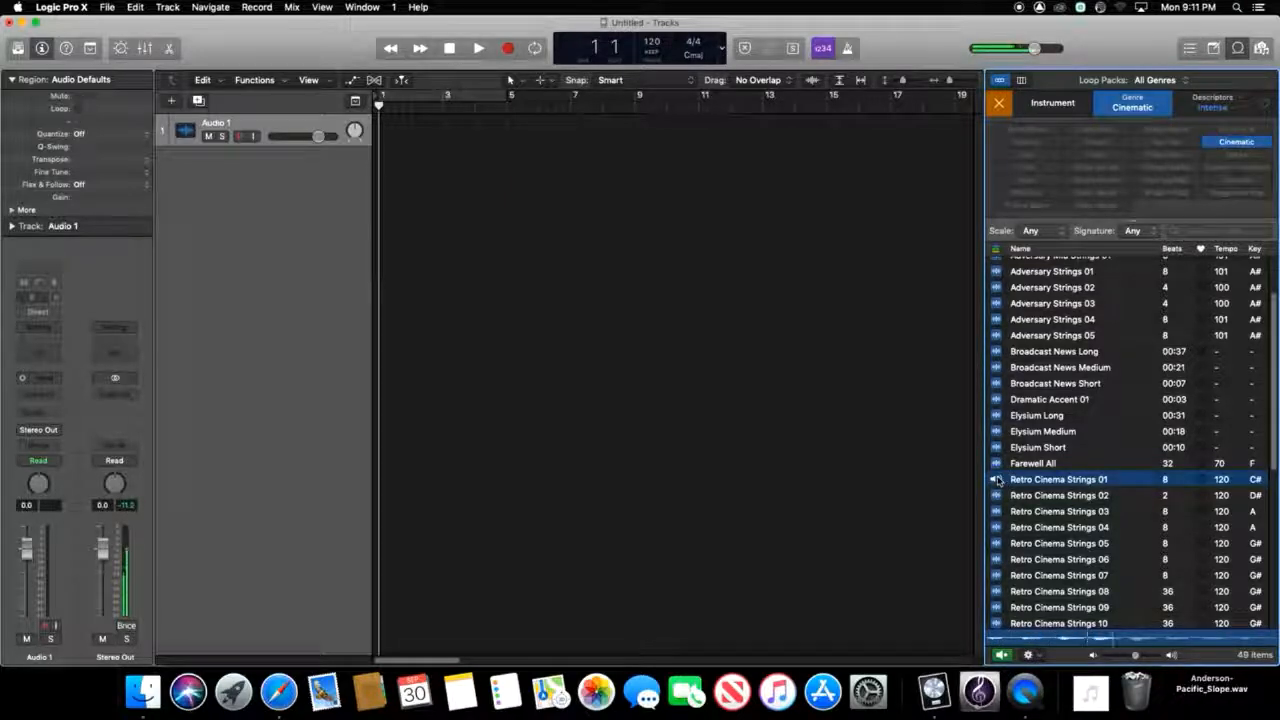
{"action": "left_click", "coordinate": [997, 480]}
- Place the Retro Cinema Strings 09 loop at bar 1 of the Audio 1 track and play back its beginning
{"action": "scroll", "coordinate": [997, 482], "scroll_direction": "down", "scroll_amount": 5}
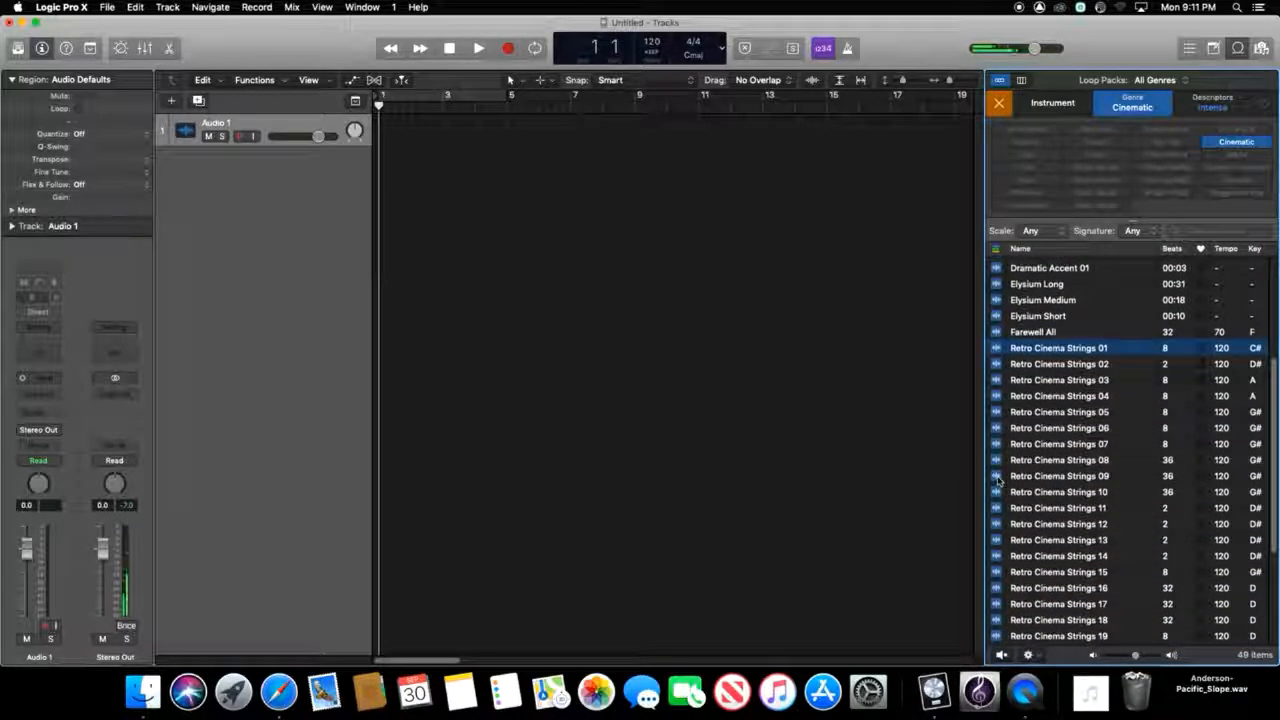
{"action": "left_click_drag", "start_coordinate": [998, 478], "coordinate": [436, 121]}
{"action": "left_click", "coordinate": [478, 49]}
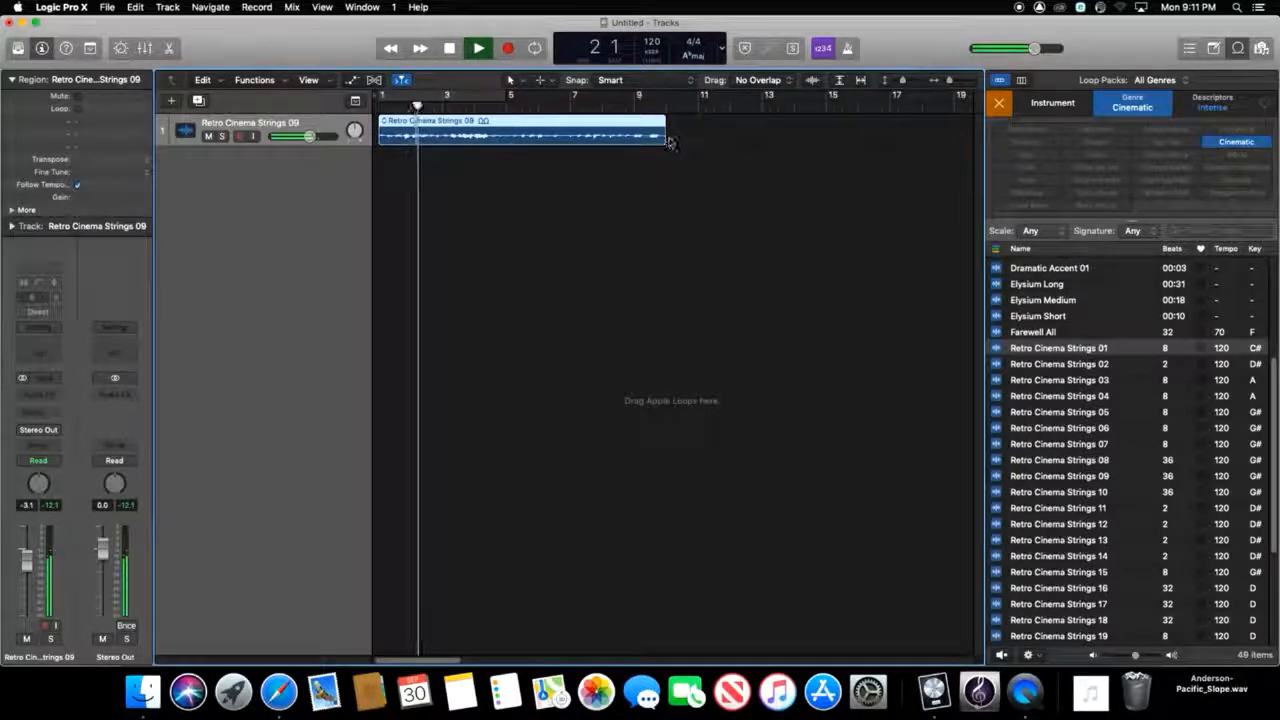
{"action": "key", "text": "space"}
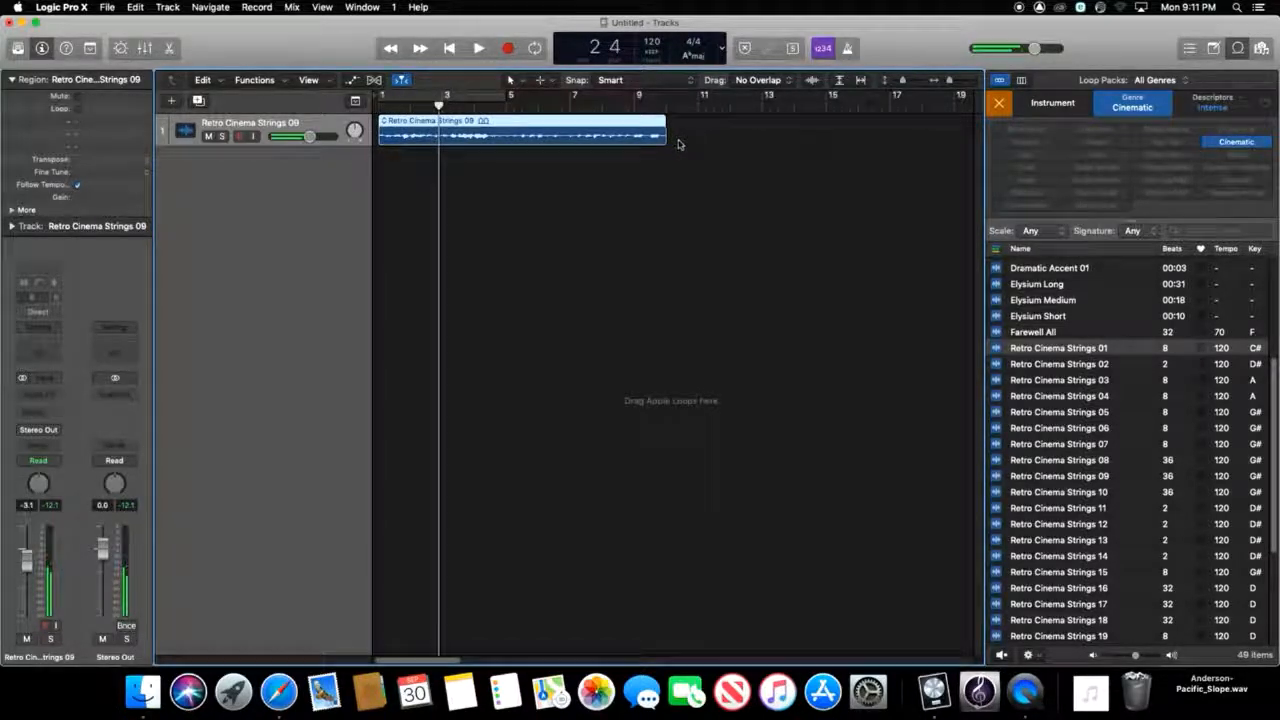
- Shorten the end of the Retro Cinema Strings 09 region to about bar 4.5
{"action": "key", "text": "super+Right"}
{"action": "key", "text": "super+Down"}
{"action": "key", "text": "super+Down"}
{"action": "key", "text": "super+Down"}
{"action": "key", "text": "super+Down"}
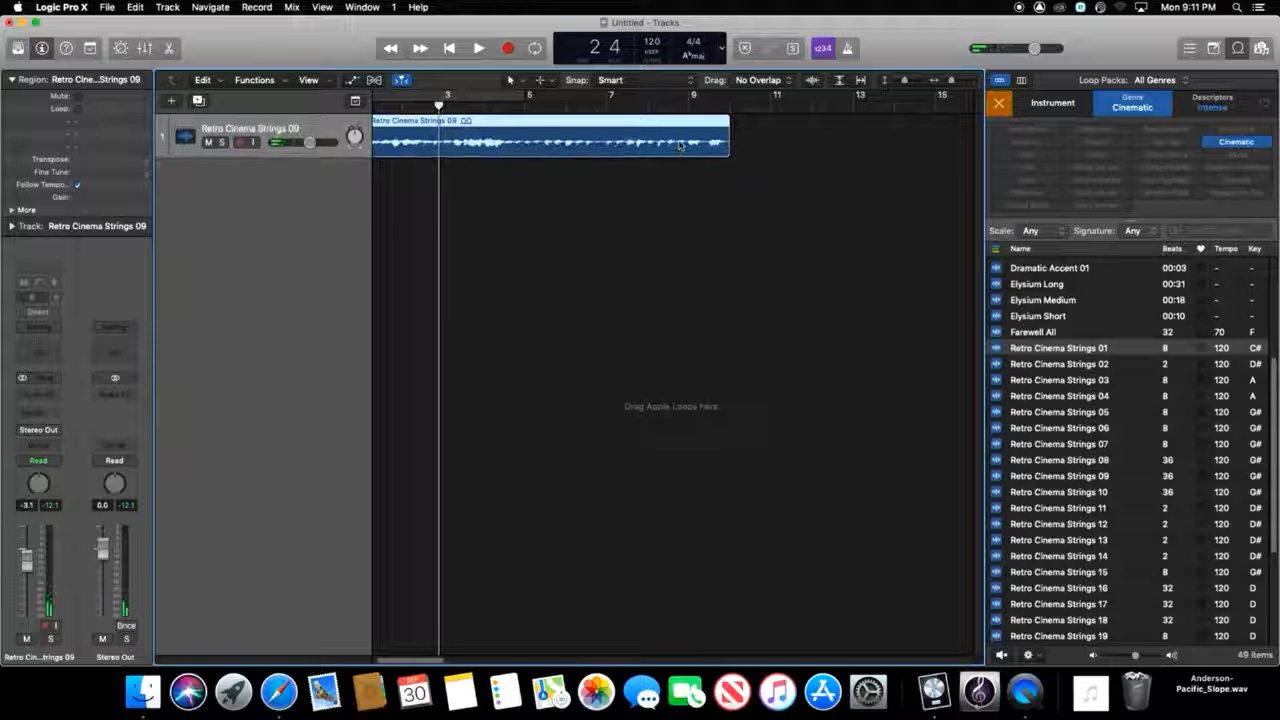
{"action": "key", "text": "super+Down"}
{"action": "key", "text": "super+Down"}
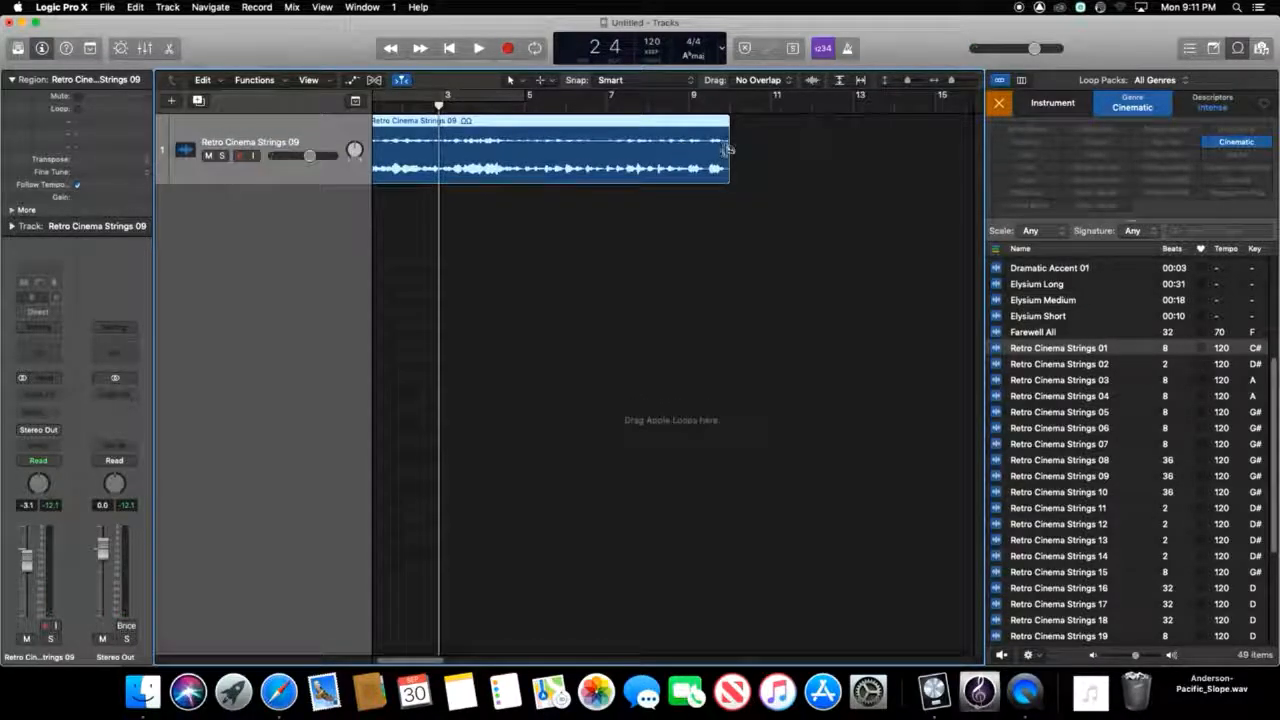
{"action": "left_click_drag", "start_coordinate": [731, 168], "coordinate": [508, 168]}
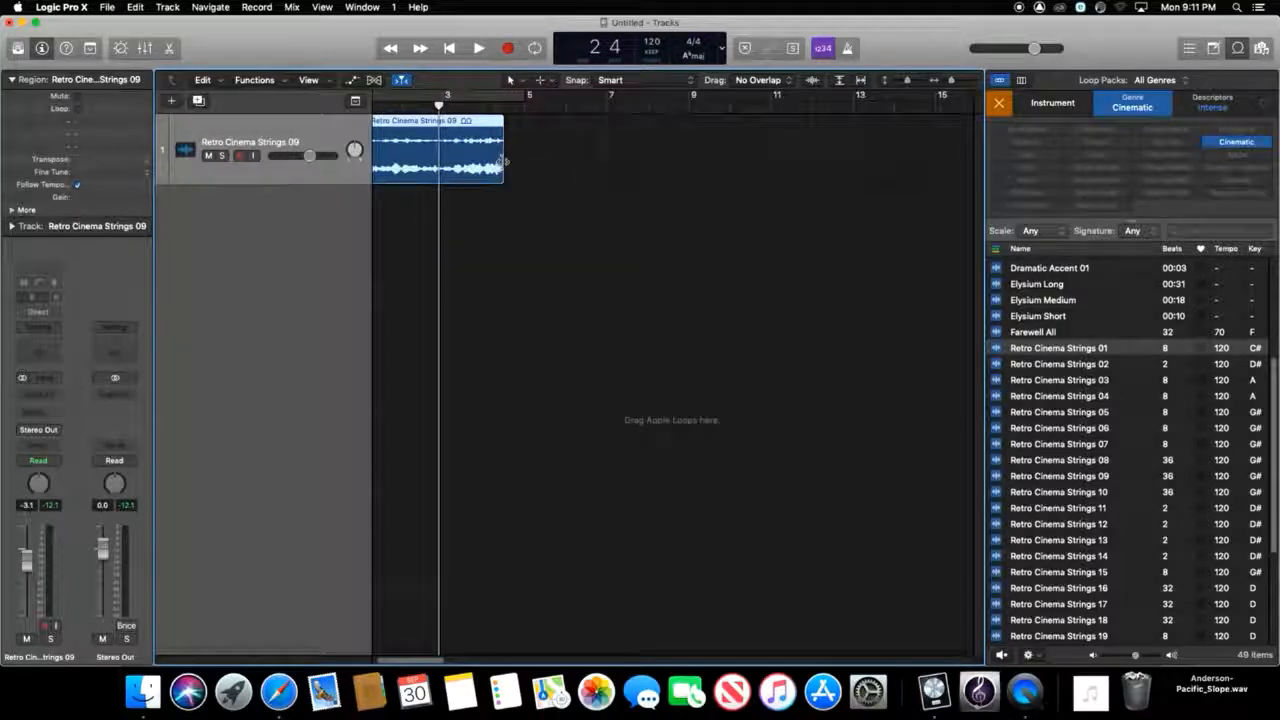
- Trim one bar off the start of the region and move the region back to bar 1
{"action": "scroll", "coordinate": [510, 168], "scroll_direction": "left", "scroll_amount": 2}
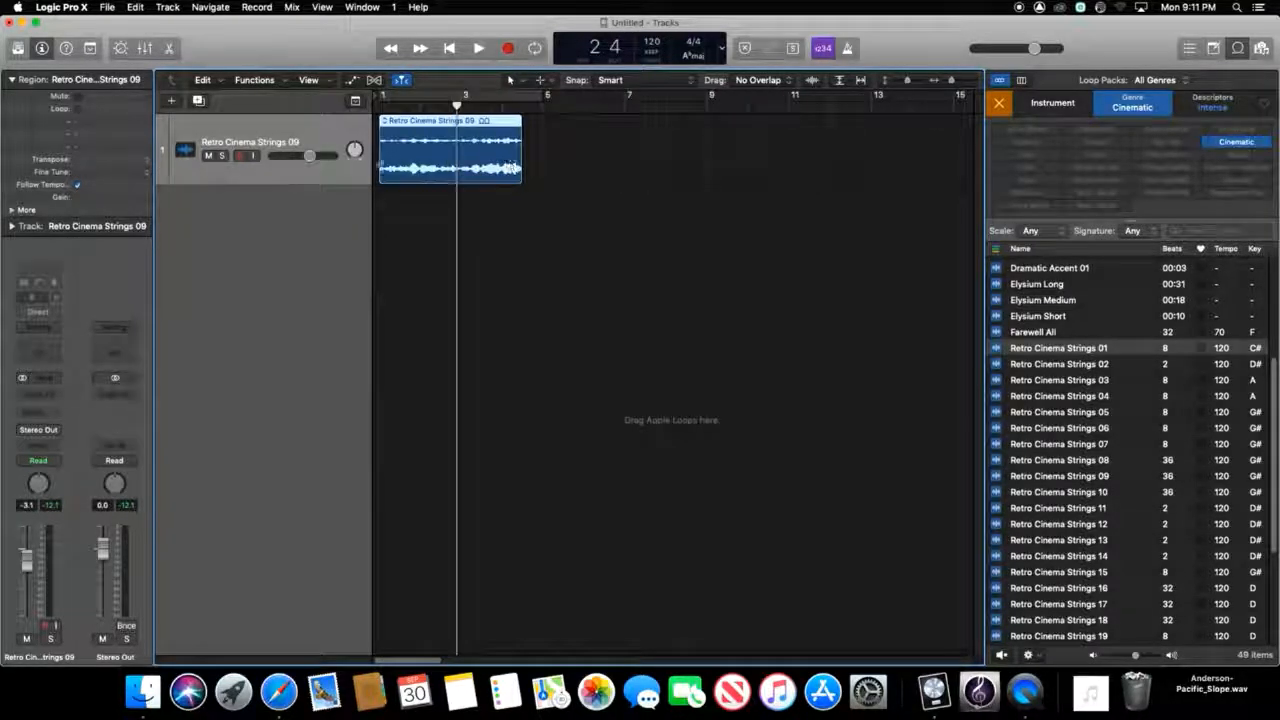
{"action": "left_click_drag", "start_coordinate": [381, 168], "coordinate": [424, 168]}
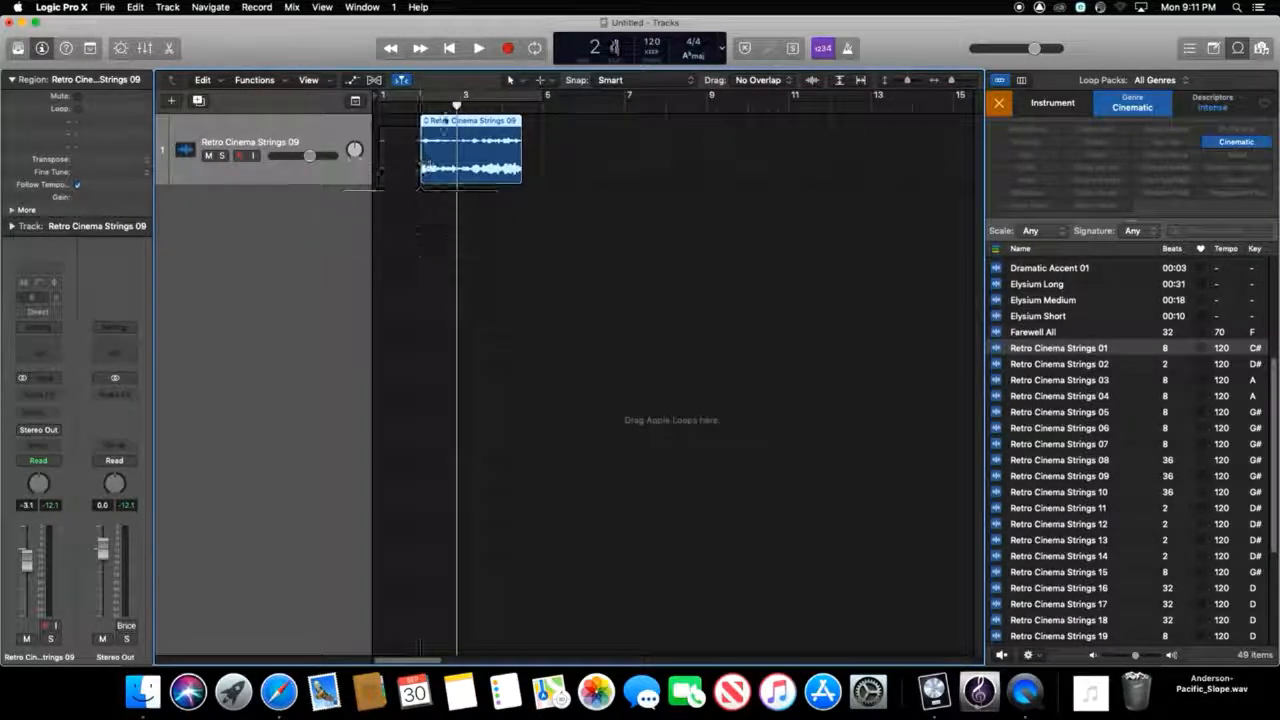
{"action": "left_click_drag", "start_coordinate": [446, 124], "coordinate": [406, 127]}
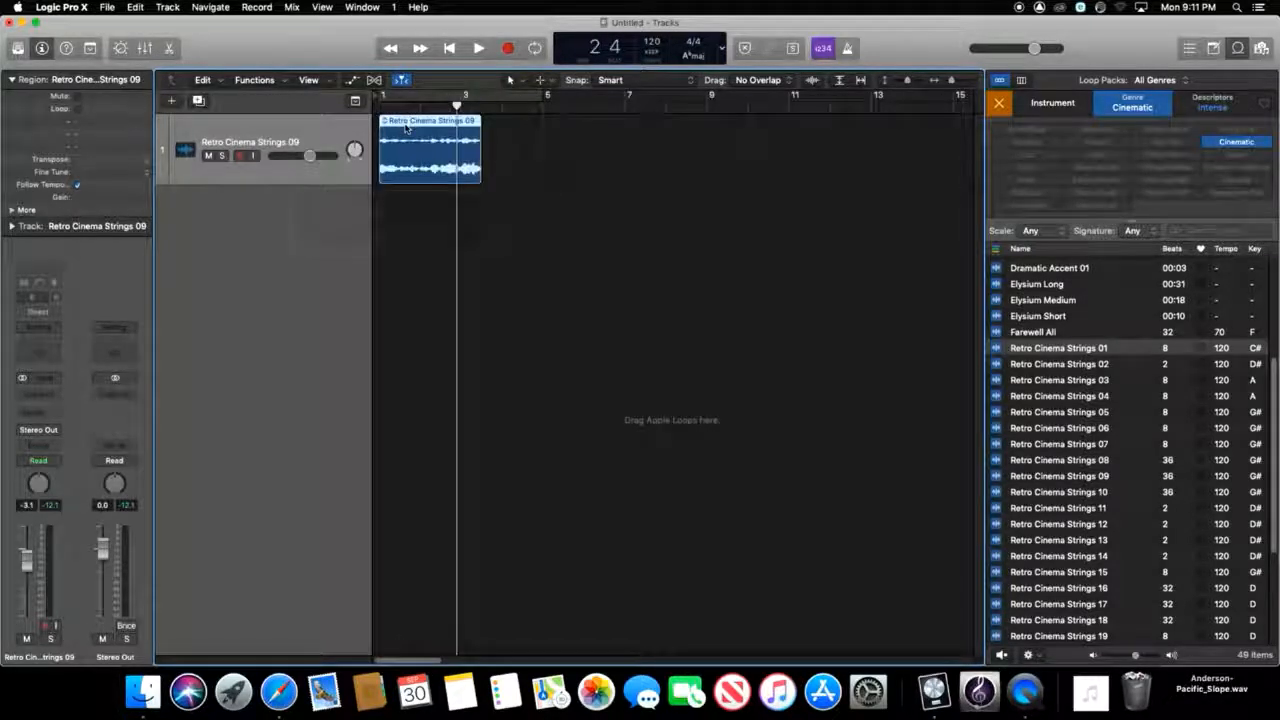
- Trim the region's end to bar 3 in an enlarged audio track editor and close the editor
{"action": "double_click", "coordinate": [425, 122]}
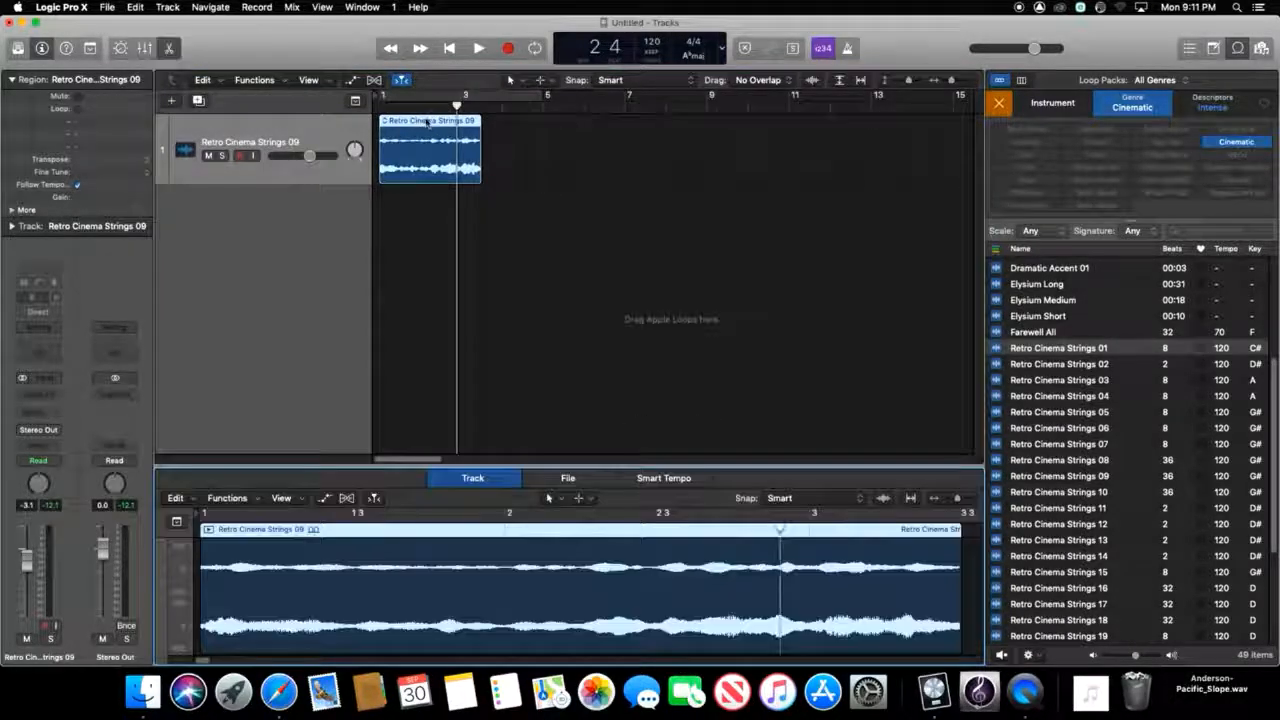
{"action": "left_click_drag", "start_coordinate": [511, 466], "coordinate": [512, 288]}
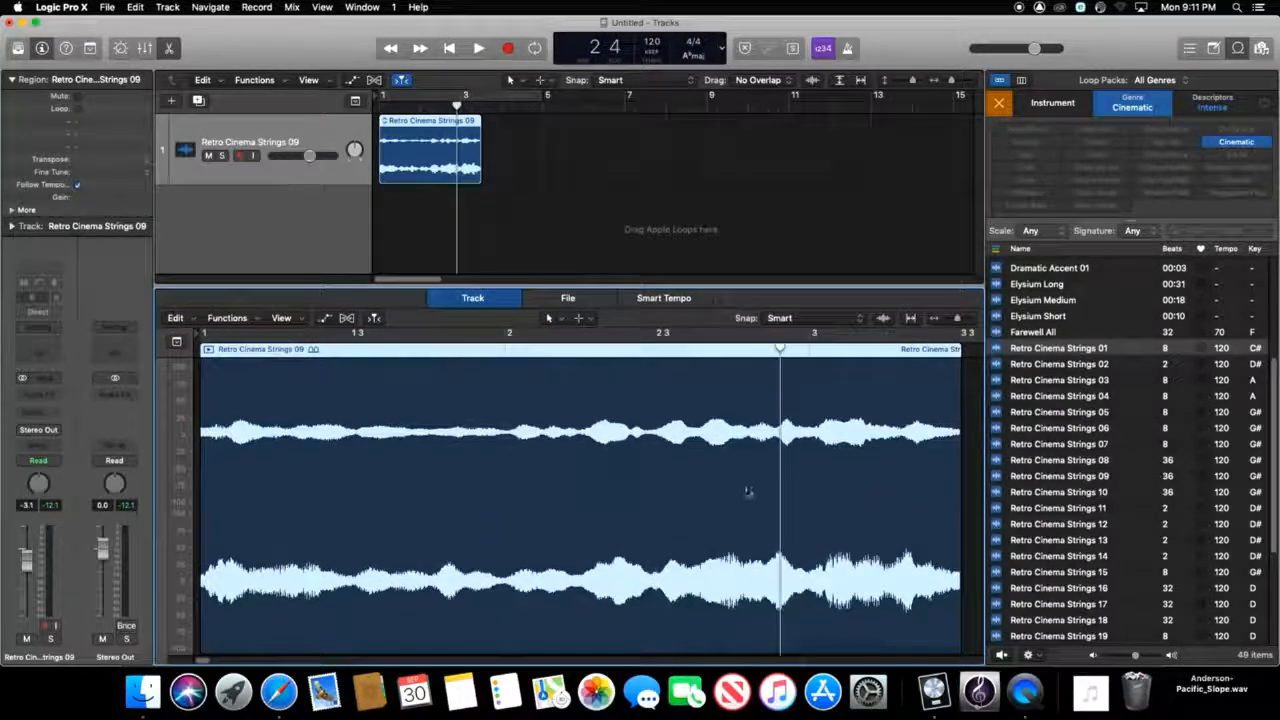
{"action": "left_click_drag", "start_coordinate": [956, 528], "coordinate": [705, 519]}
{"action": "left_click", "coordinate": [421, 121]}
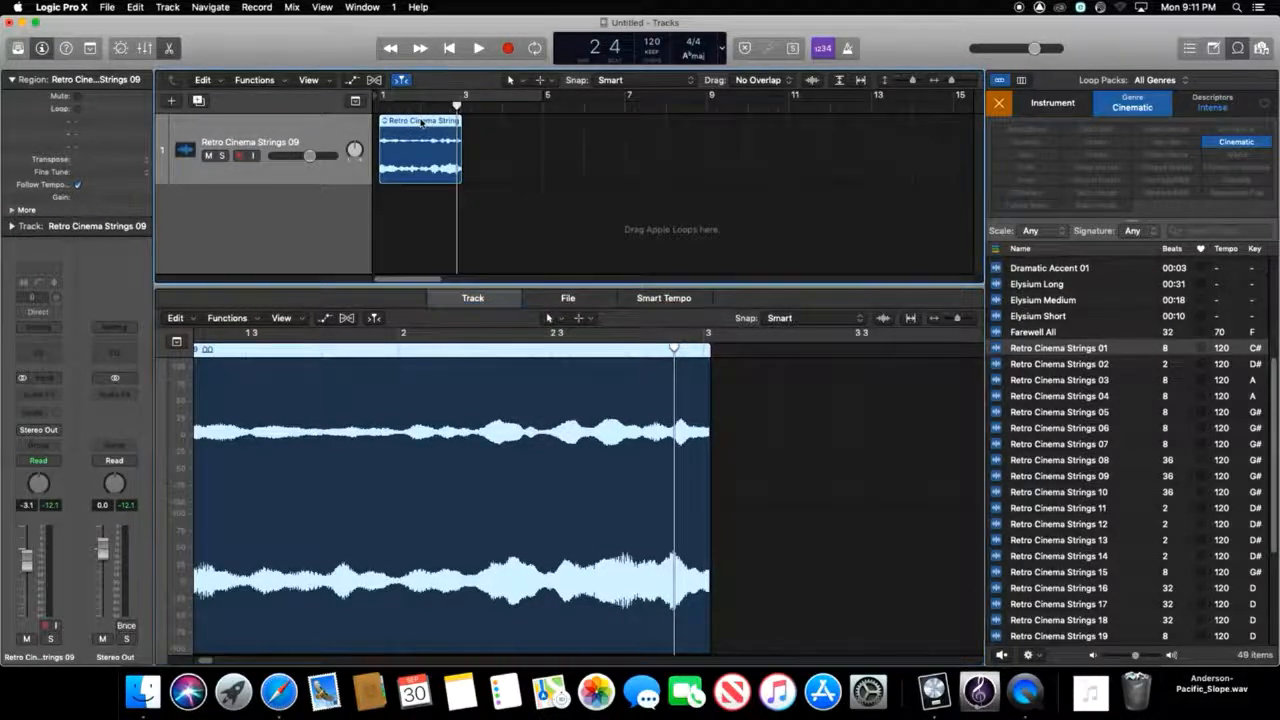
{"action": "key", "text": "e"}
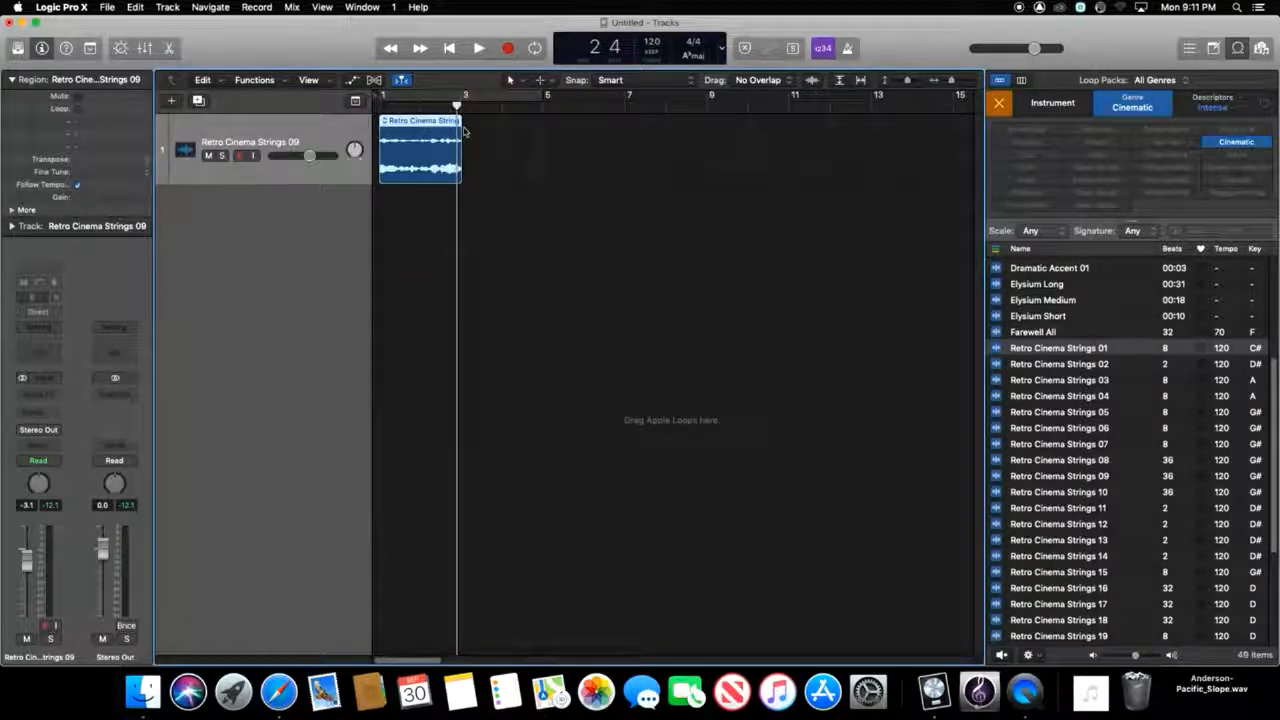
- Return the playhead to the beginning and loop the two-bar region until bar 11
{"action": "left_click", "coordinate": [449, 48]}
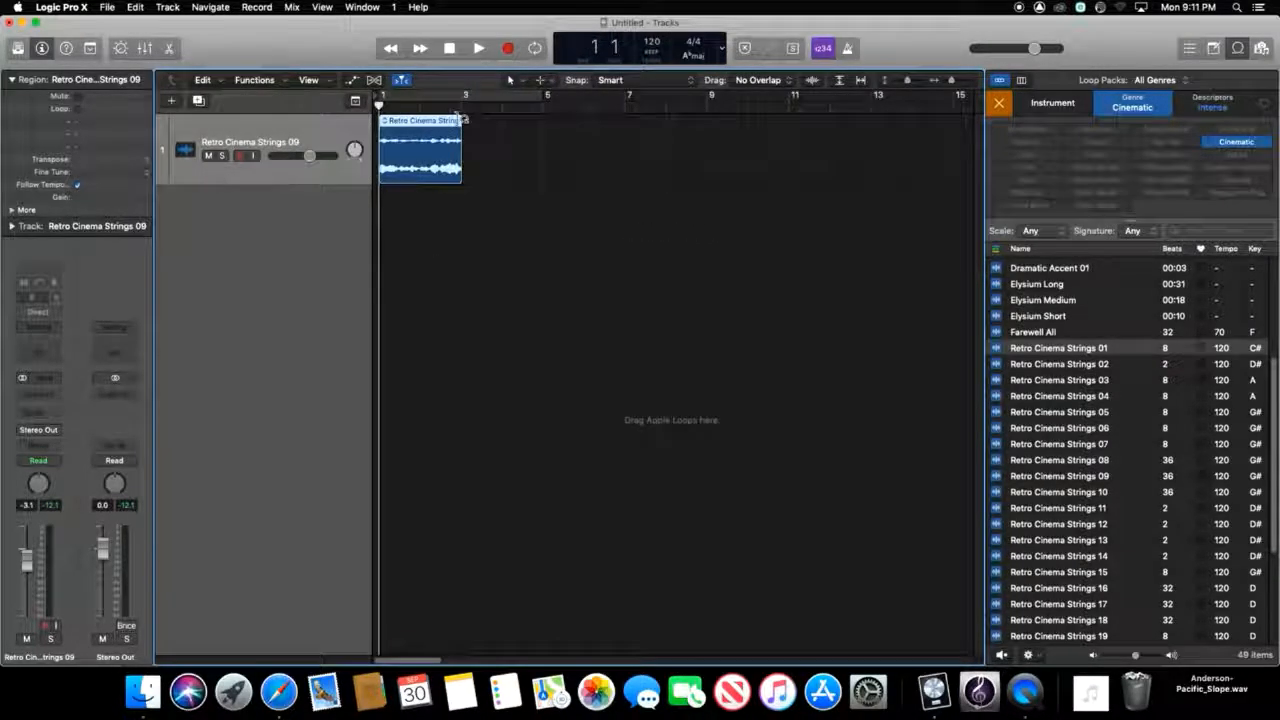
{"action": "left_click_drag", "start_coordinate": [461, 120], "coordinate": [793, 145]}
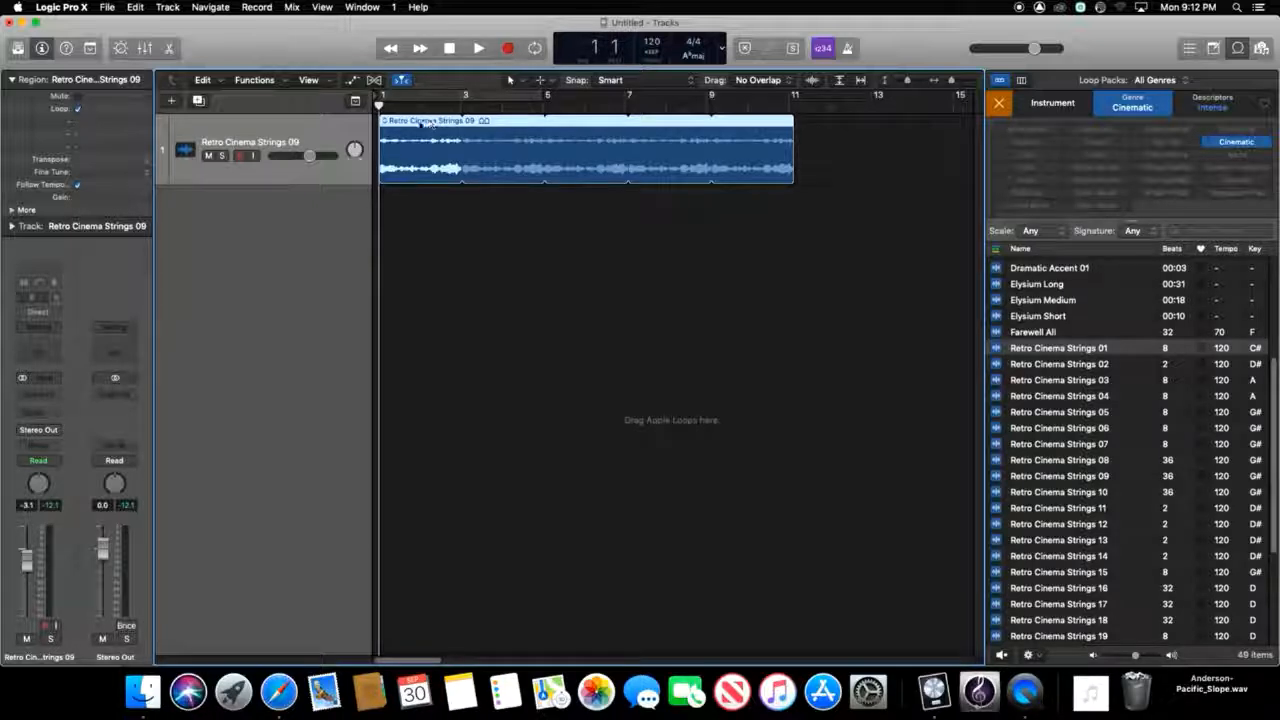
- Move the looped region to just after bar 2 and lengthen its repeated section to about four bars
{"action": "left_click", "coordinate": [378, 172]}
{"action": "left_click_drag", "start_coordinate": [395, 122], "coordinate": [431, 177]}
{"action": "left_click_drag", "start_coordinate": [552, 172], "coordinate": [620, 176]}
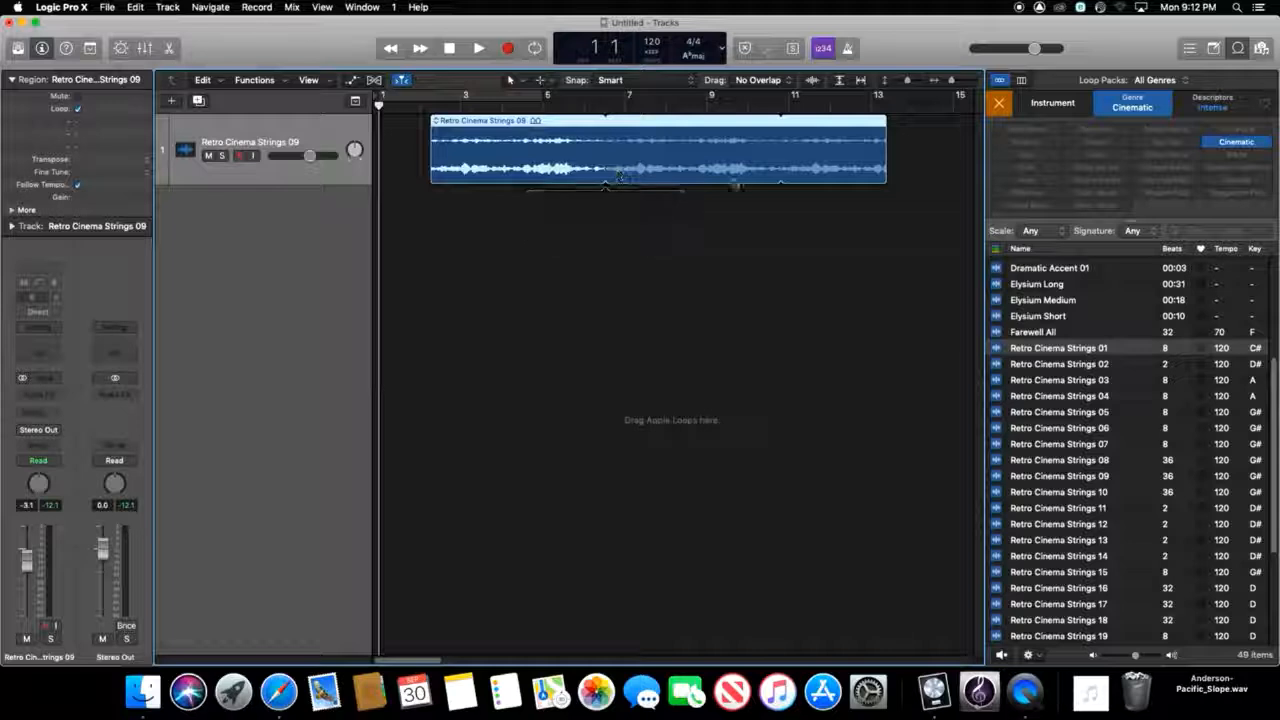
- Extend the looping to about bar 15, and return the region to bar 1 as about nine bars without repeats
{"action": "left_click_drag", "start_coordinate": [890, 128], "coordinate": [950, 130]}
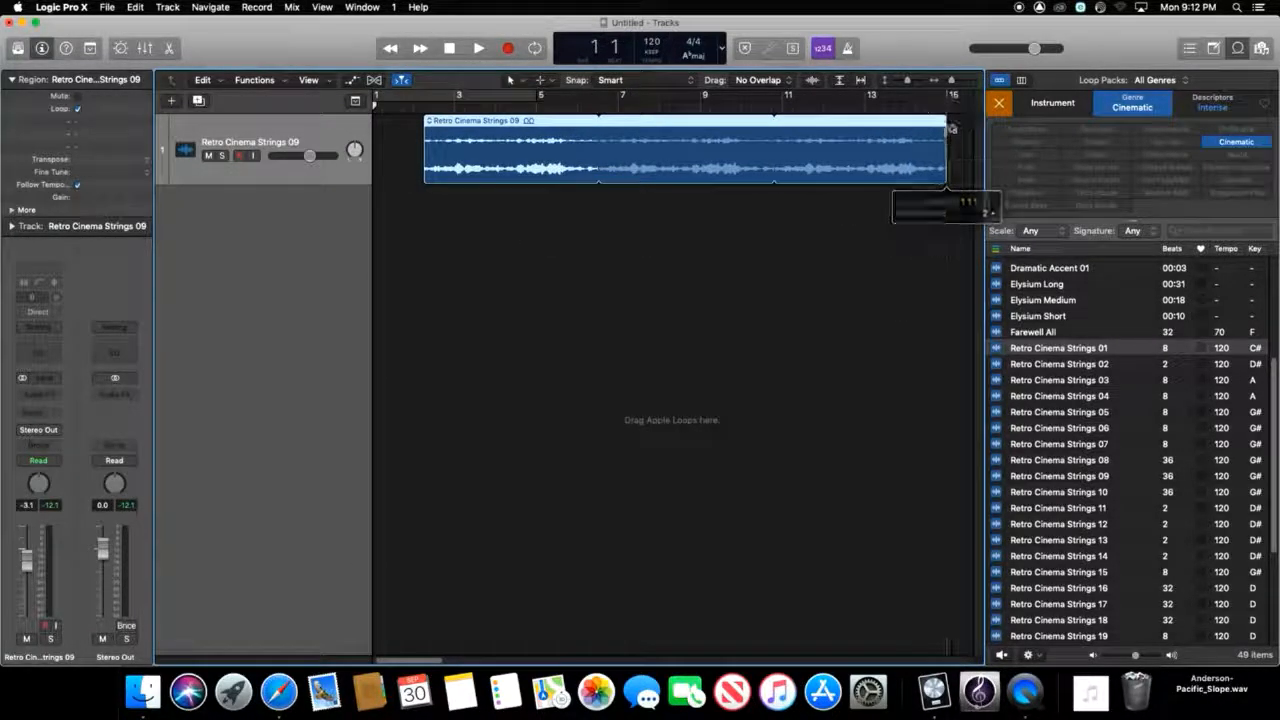
{"action": "left_click_drag", "start_coordinate": [564, 123], "coordinate": [507, 130]}
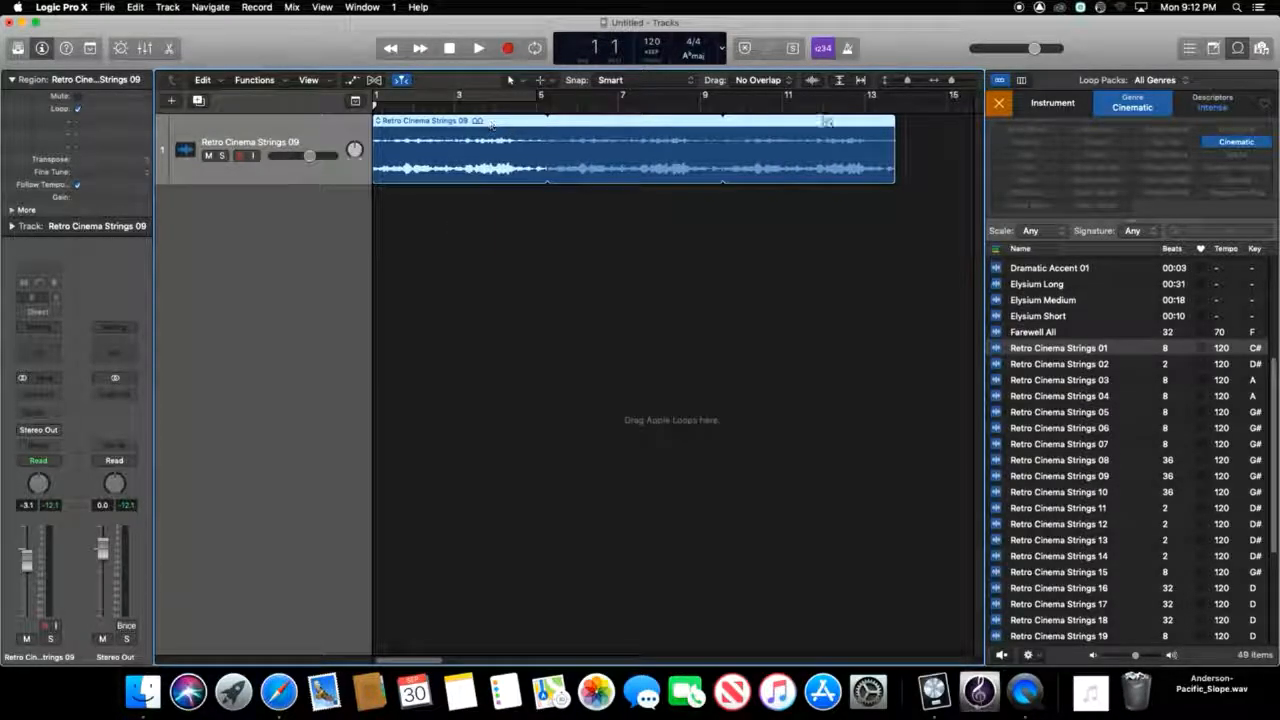
{"action": "left_click_drag", "start_coordinate": [900, 122], "coordinate": [760, 178]}
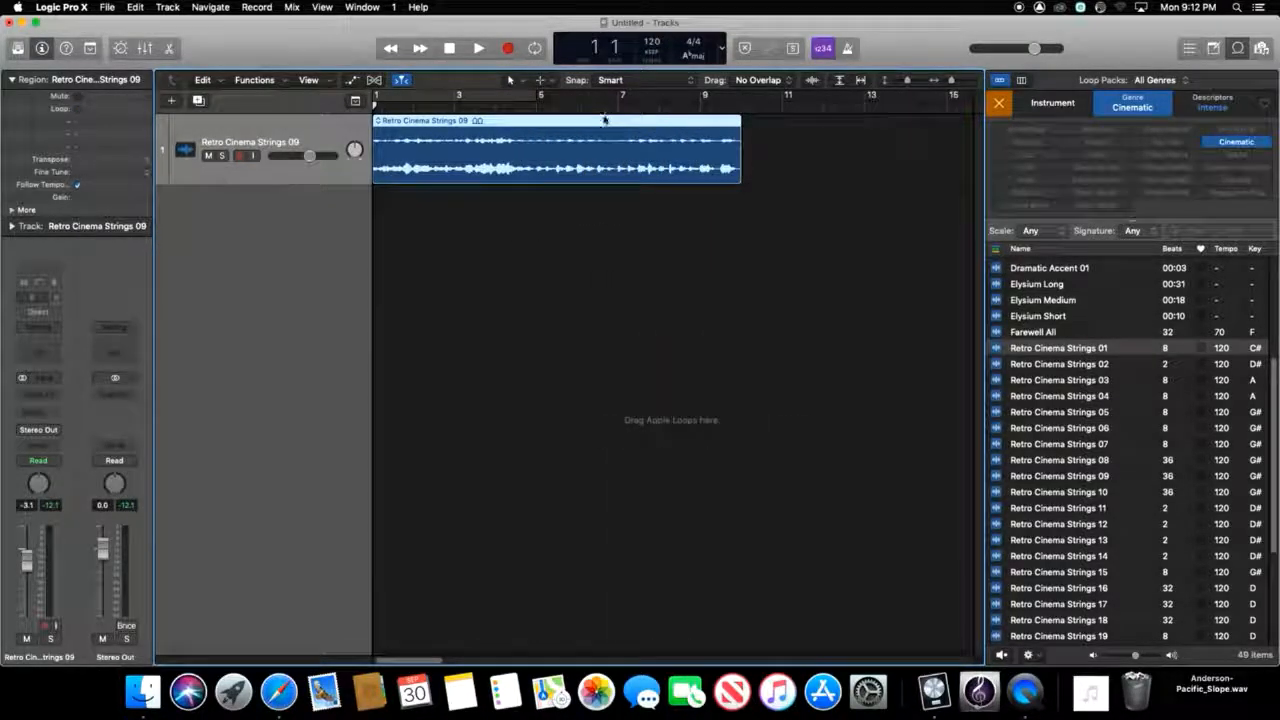
- Move the region to bar 2 and split it at about bars 5.5 and 8.5 with the Scissors Tool
{"action": "left_click_drag", "start_coordinate": [604, 120], "coordinate": [645, 121]}
{"action": "left_click", "coordinate": [540, 80]}
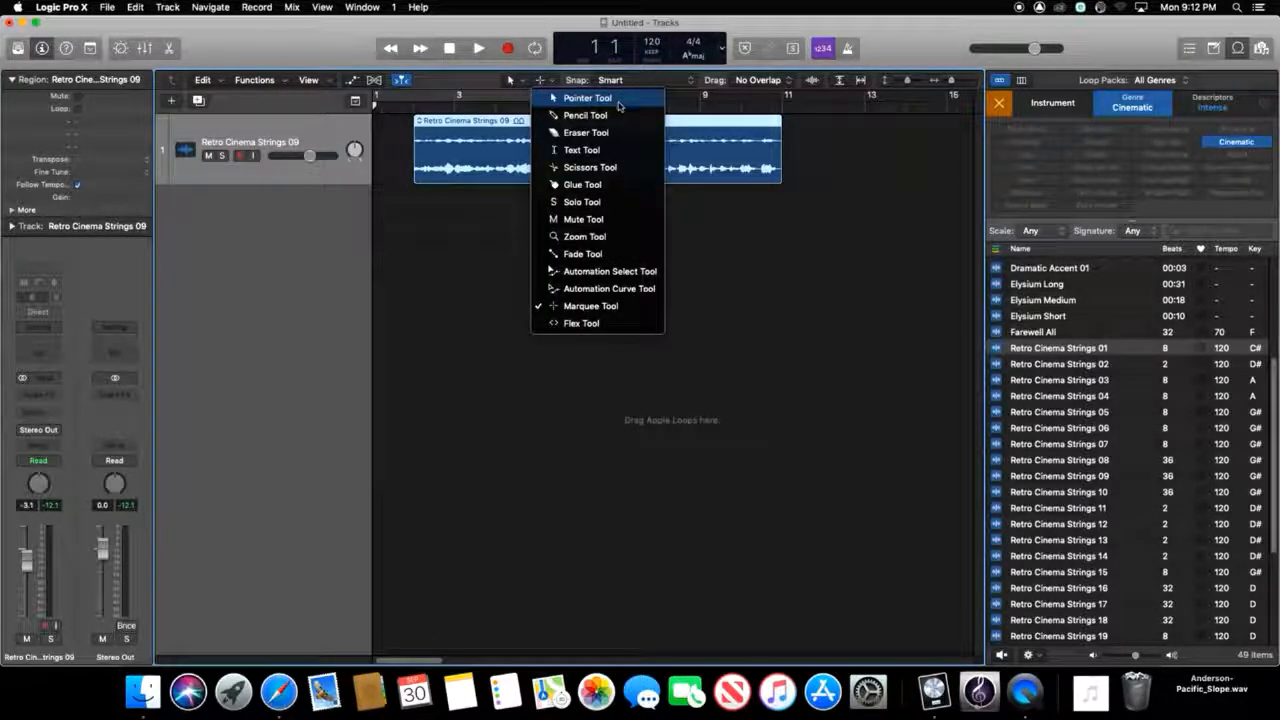
{"action": "left_click", "coordinate": [590, 167]}
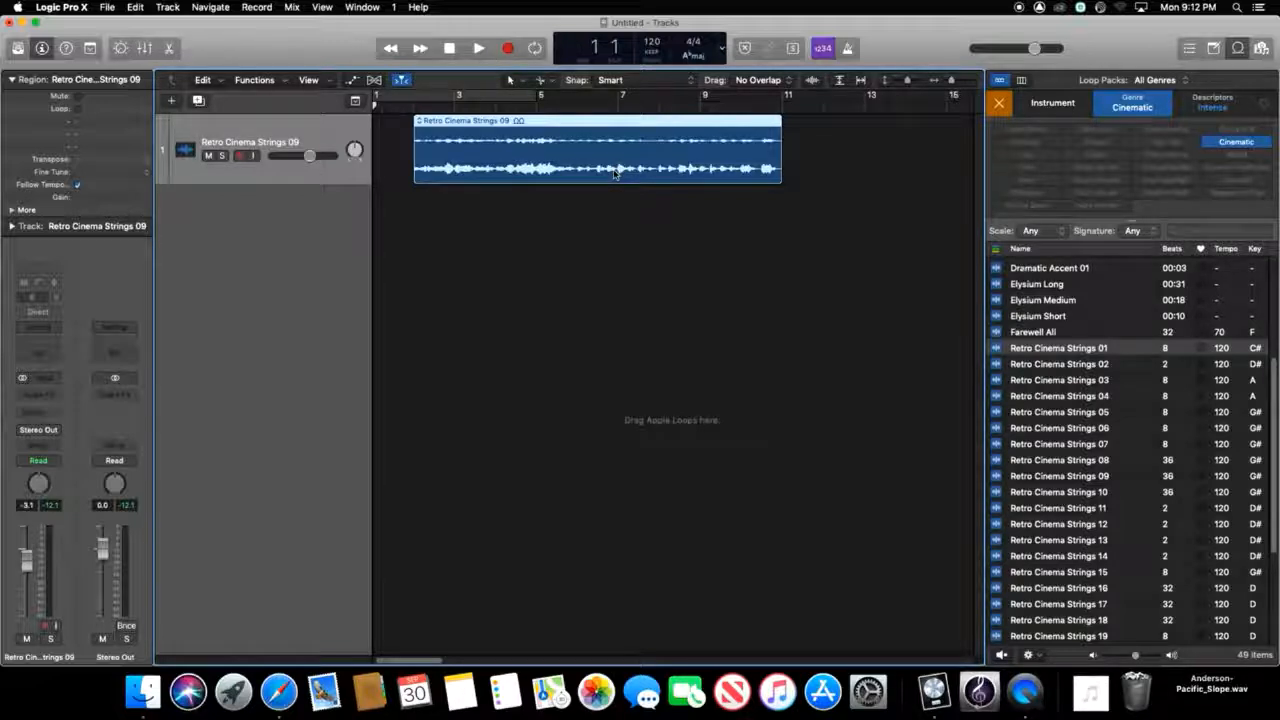
{"action": "left_click", "coordinate": [558, 146]}
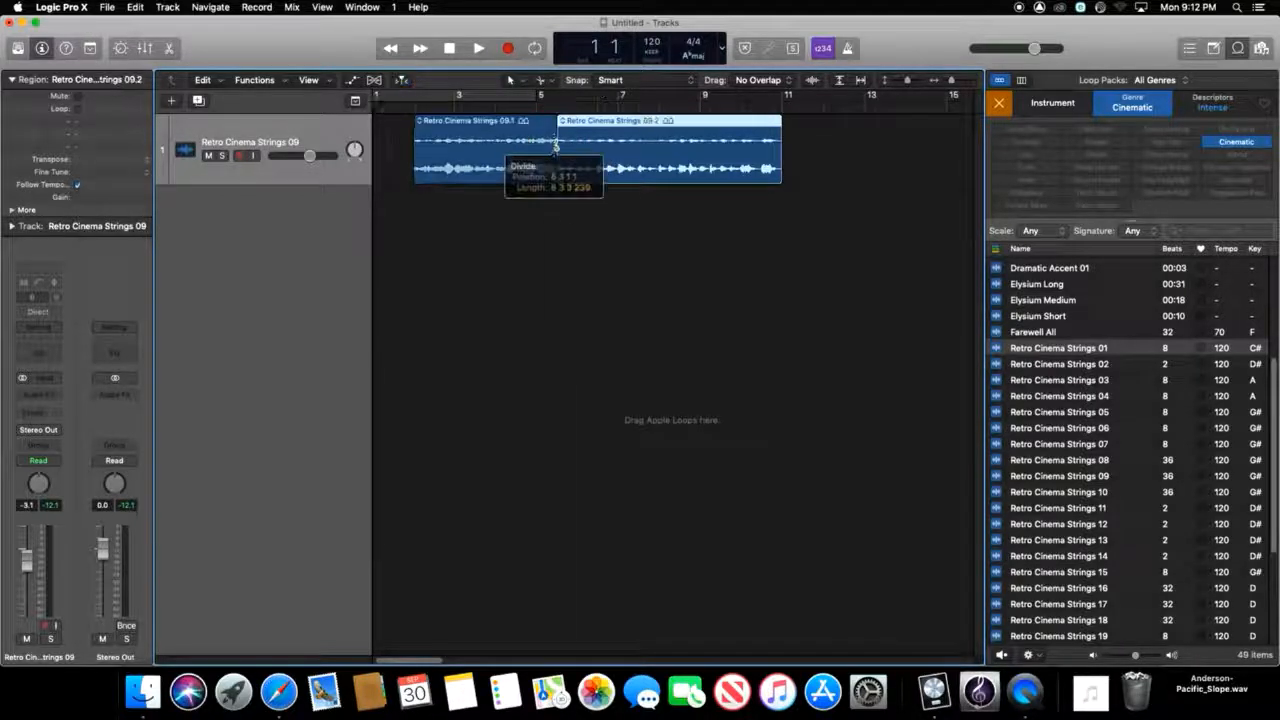
{"action": "left_click", "coordinate": [681, 146]}
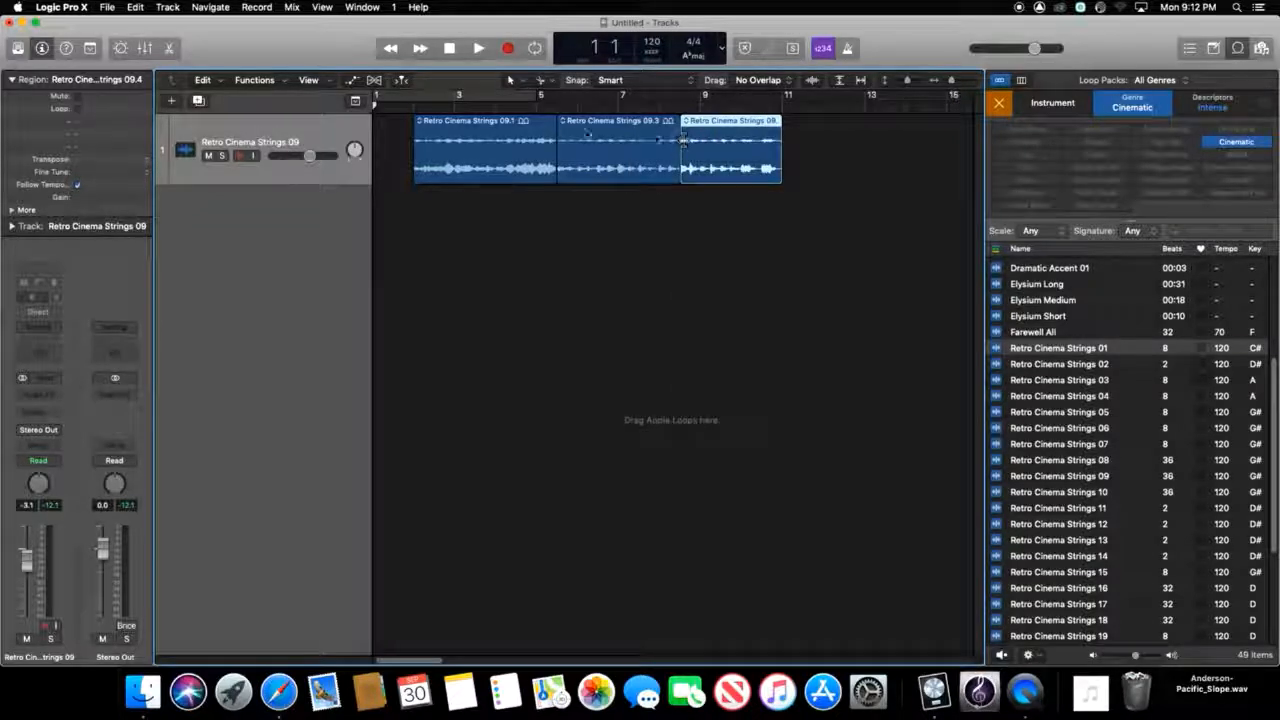
- Spread the three pieces apart, with the first starting just after bar 1, and delete the middle piece
{"action": "left_click_drag", "start_coordinate": [538, 122], "coordinate": [506, 122]}
{"action": "left_click_drag", "start_coordinate": [728, 122], "coordinate": [730, 170]}
{"action": "left_click_drag", "start_coordinate": [849, 173], "coordinate": [831, 170]}
{"action": "left_click_drag", "start_coordinate": [677, 158], "coordinate": [605, 124]}
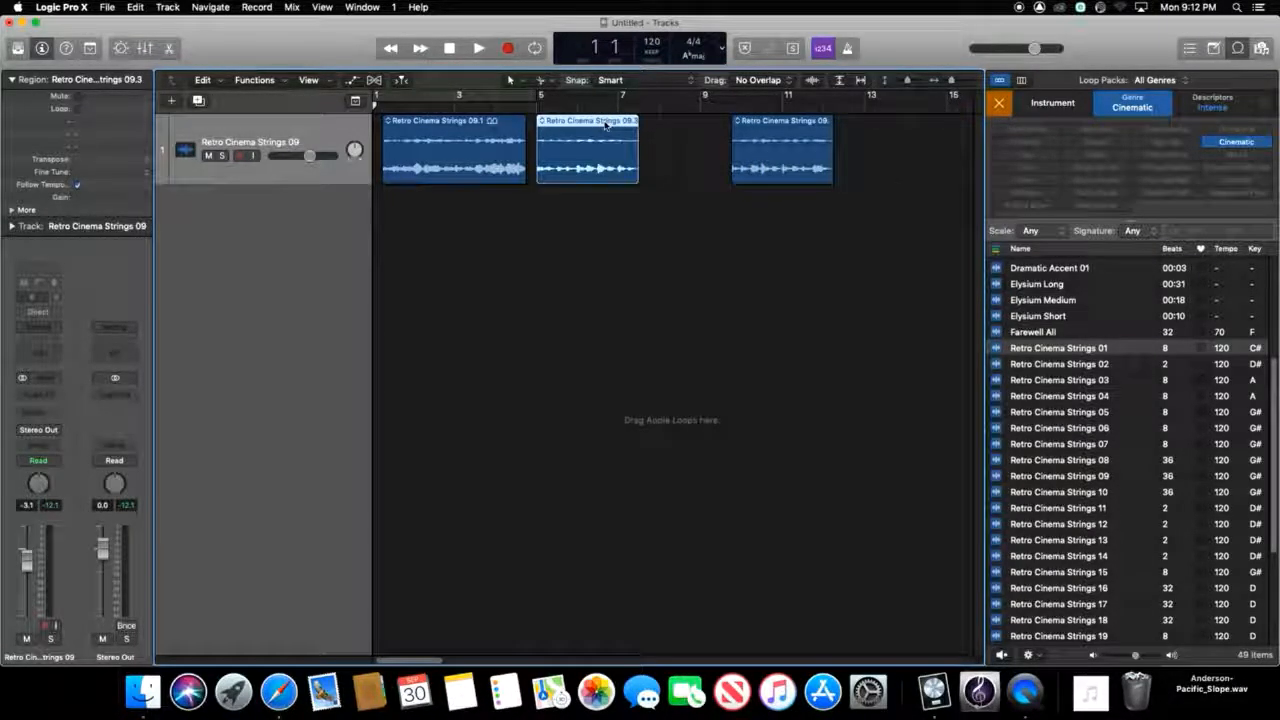
{"action": "key", "text": "Delete"}
- Move the last piece to about bar 8 and loop both pieces, the first up to bar 8 and the last to about bar 13
{"action": "mouse_move", "coordinate": [808, 128]}
{"action": "left_mouse_down"}
{"action": "mouse_move", "coordinate": [655, 126]}
{"action": "mouse_move", "coordinate": [791, 128]}
{"action": "left_mouse_up"}
{"action": "left_click_drag", "start_coordinate": [664, 126], "coordinate": [746, 125]}
{"action": "left_click_drag", "start_coordinate": [530, 121], "coordinate": [659, 121]}
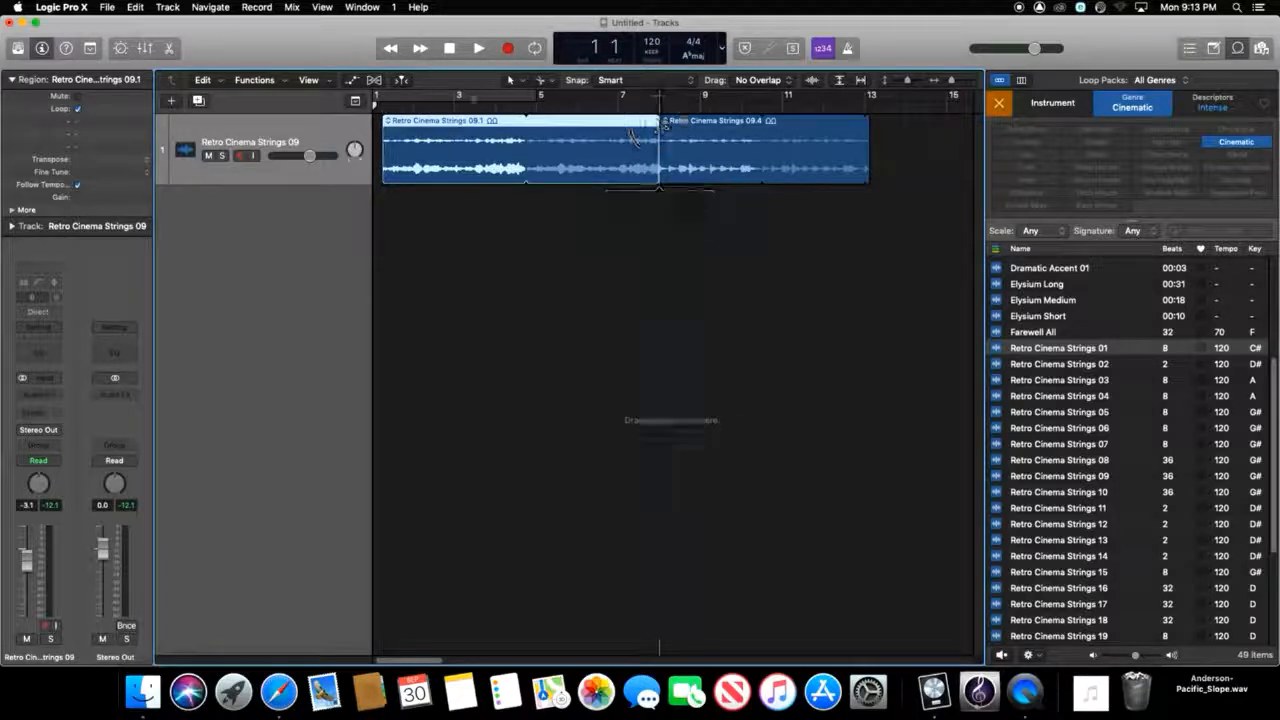
- Play back the edited arrangement and open the first region in the audio track editor
{"action": "left_click", "coordinate": [478, 48]}
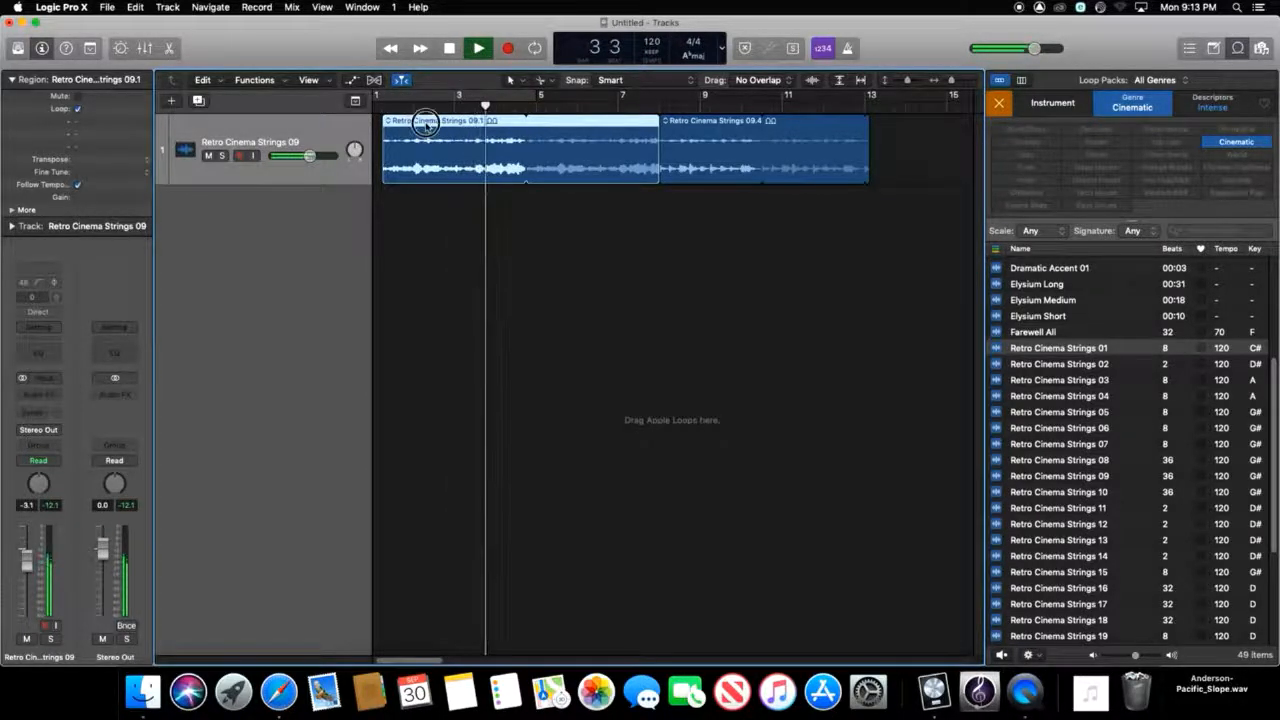
{"action": "double_click", "coordinate": [427, 125]}
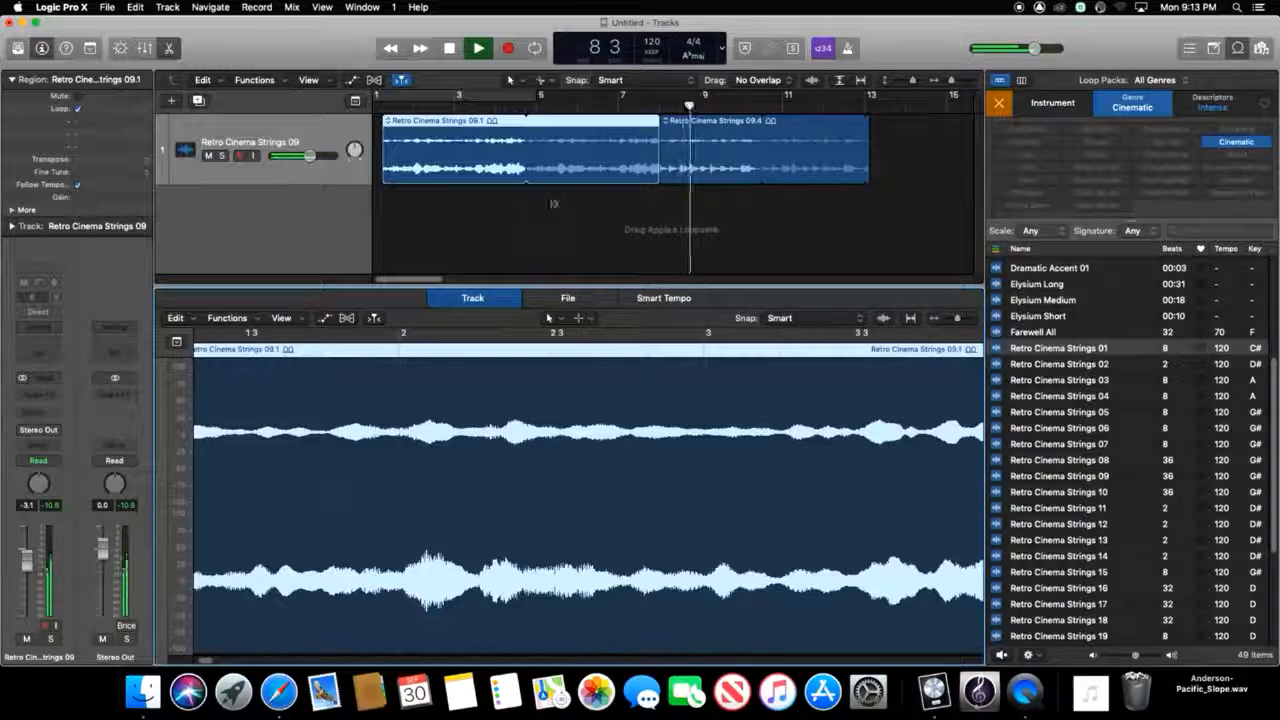
{"action": "key", "text": "space"}
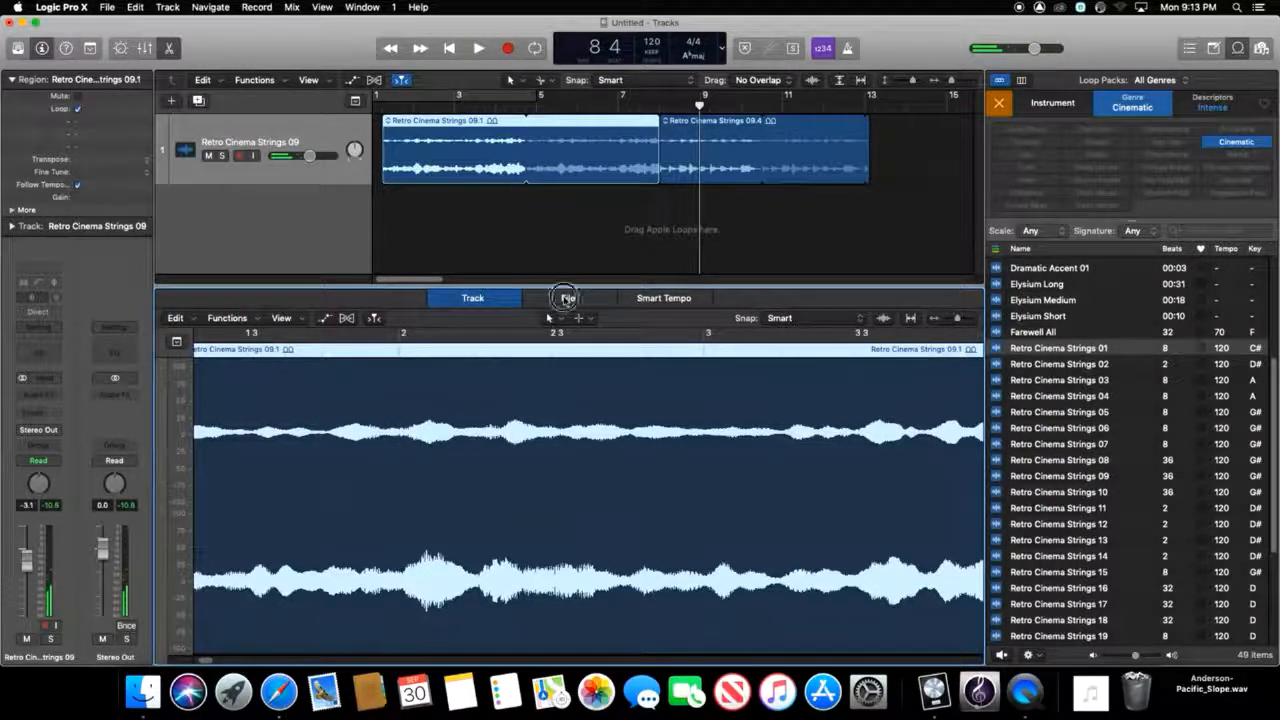
- View the first region's audio in the File editor, select about samples 175,000 to 319,000, and try to cut that stretch
{"action": "left_click", "coordinate": [567, 298]}
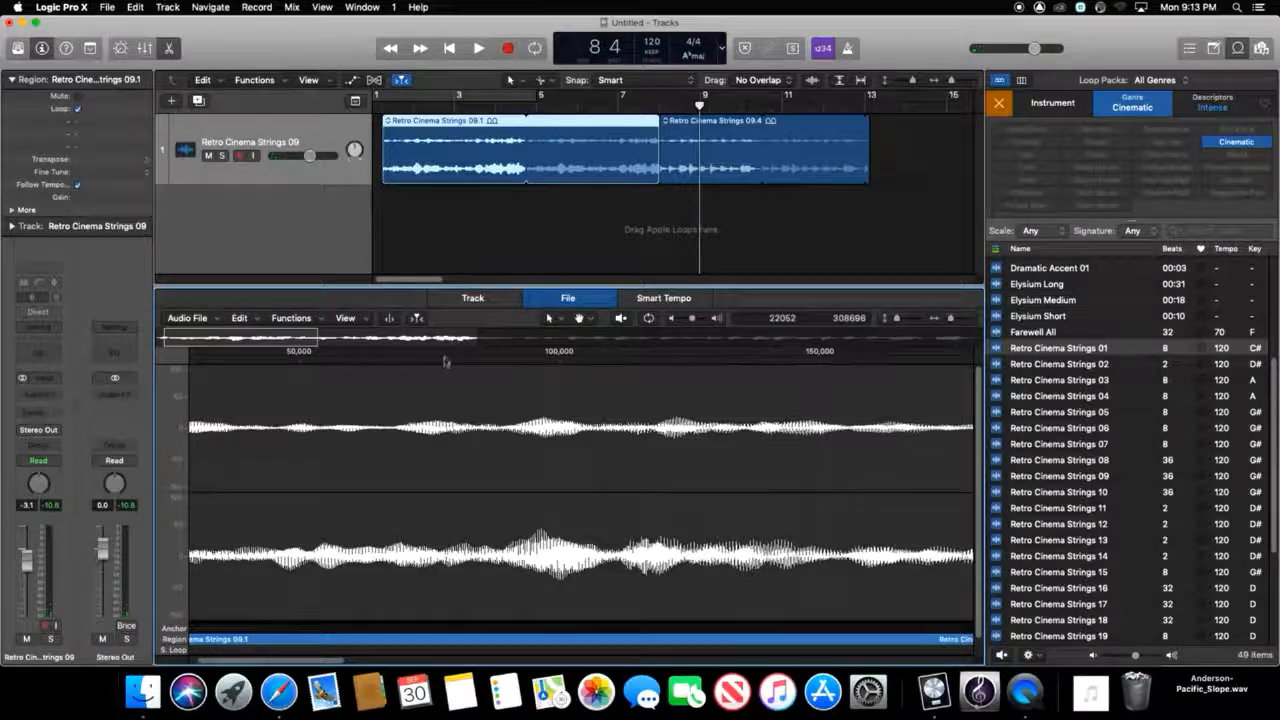
{"action": "scroll", "coordinate": [444, 362], "scroll_direction": "left", "scroll_amount": 3}
{"action": "scroll", "coordinate": [400, 412], "scroll_direction": "right", "scroll_amount": 1}
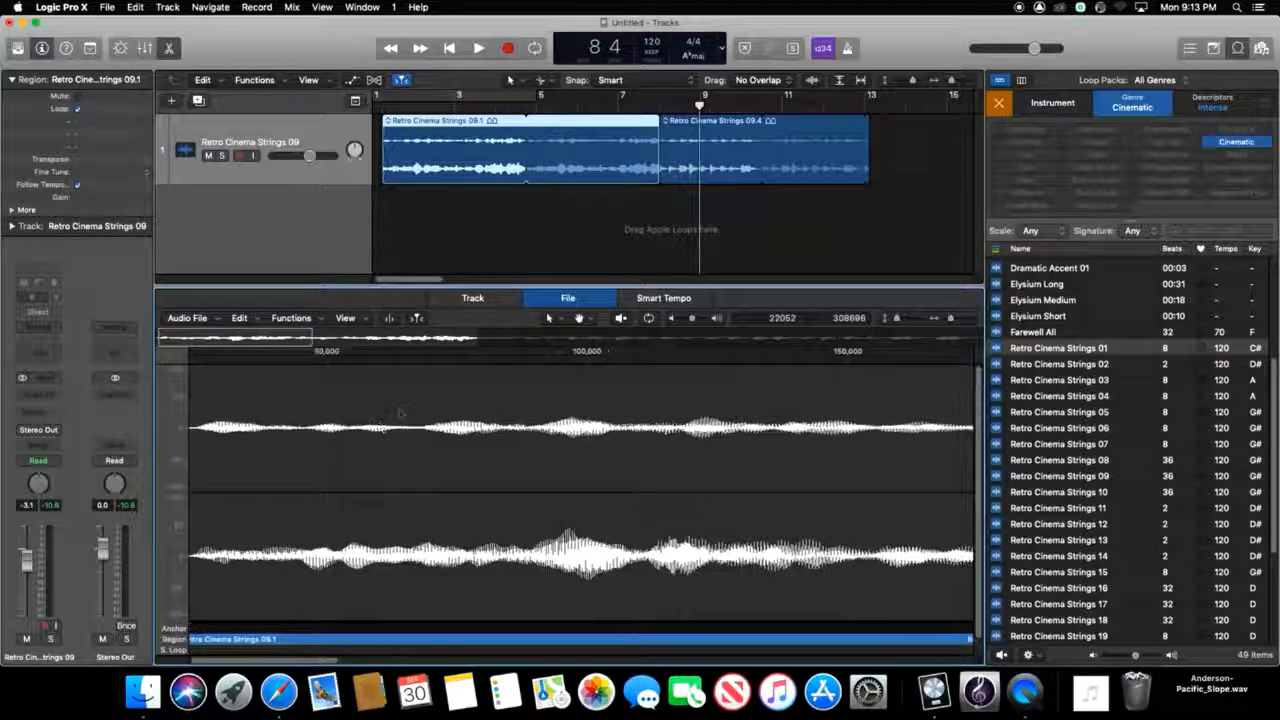
{"action": "scroll", "coordinate": [400, 412], "scroll_direction": "right", "scroll_amount": 4}
{"action": "left_click_drag", "start_coordinate": [949, 323], "coordinate": [944, 324]}
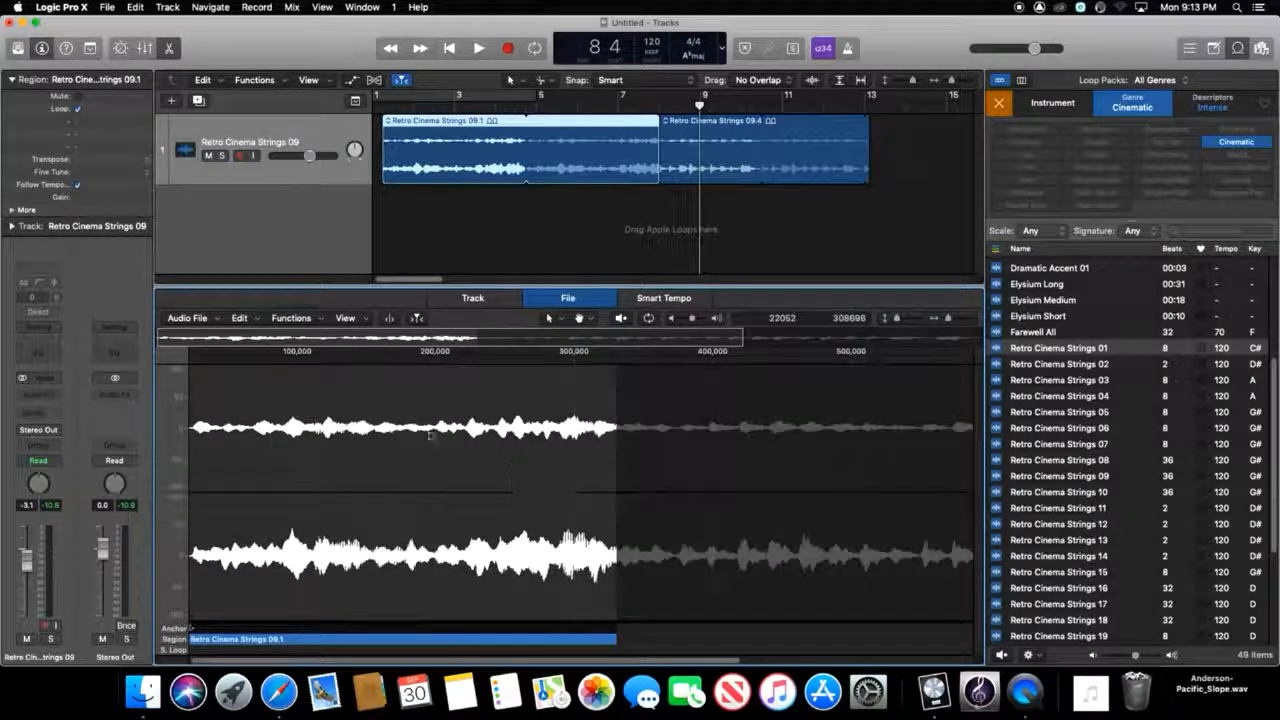
{"action": "left_click_drag", "start_coordinate": [401, 430], "coordinate": [601, 440]}
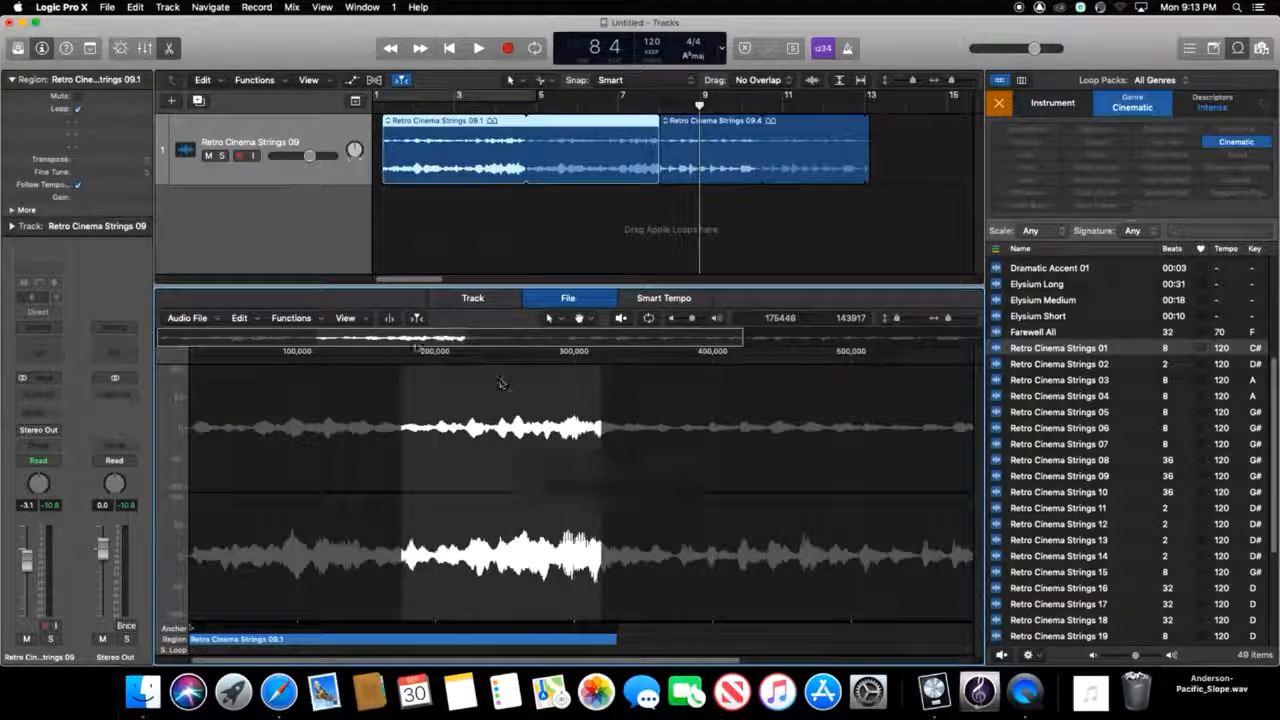
{"action": "left_click", "coordinate": [258, 321]}
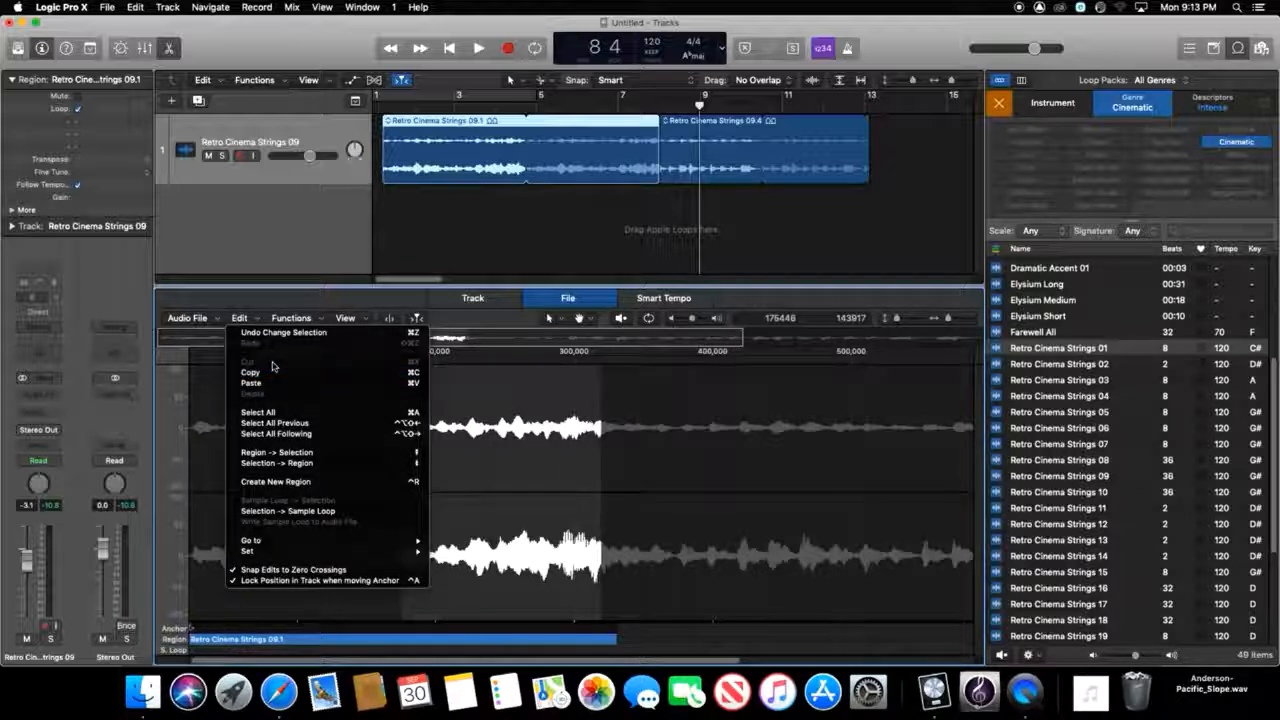
{"action": "left_click", "coordinate": [461, 395]}
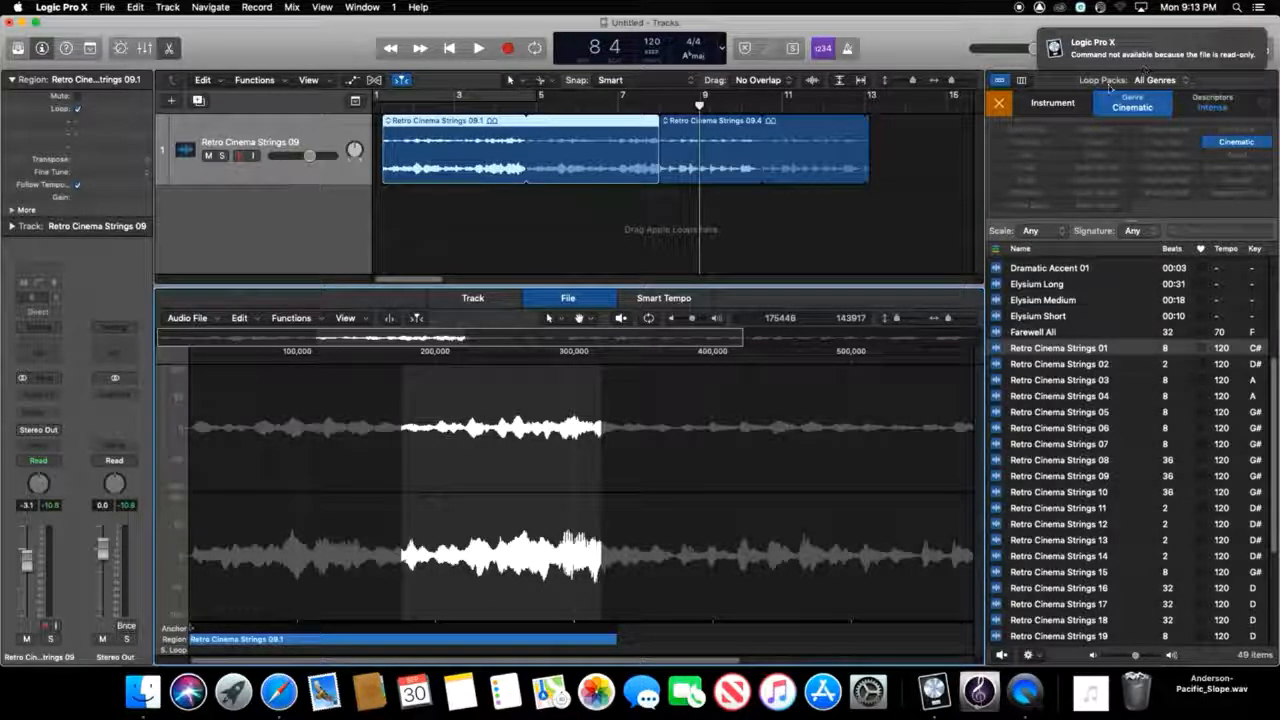
- Select a shorter stretch of the waveform starting near sample 197,000, return to the Track view and close the editor
{"action": "left_click", "coordinate": [524, 402]}
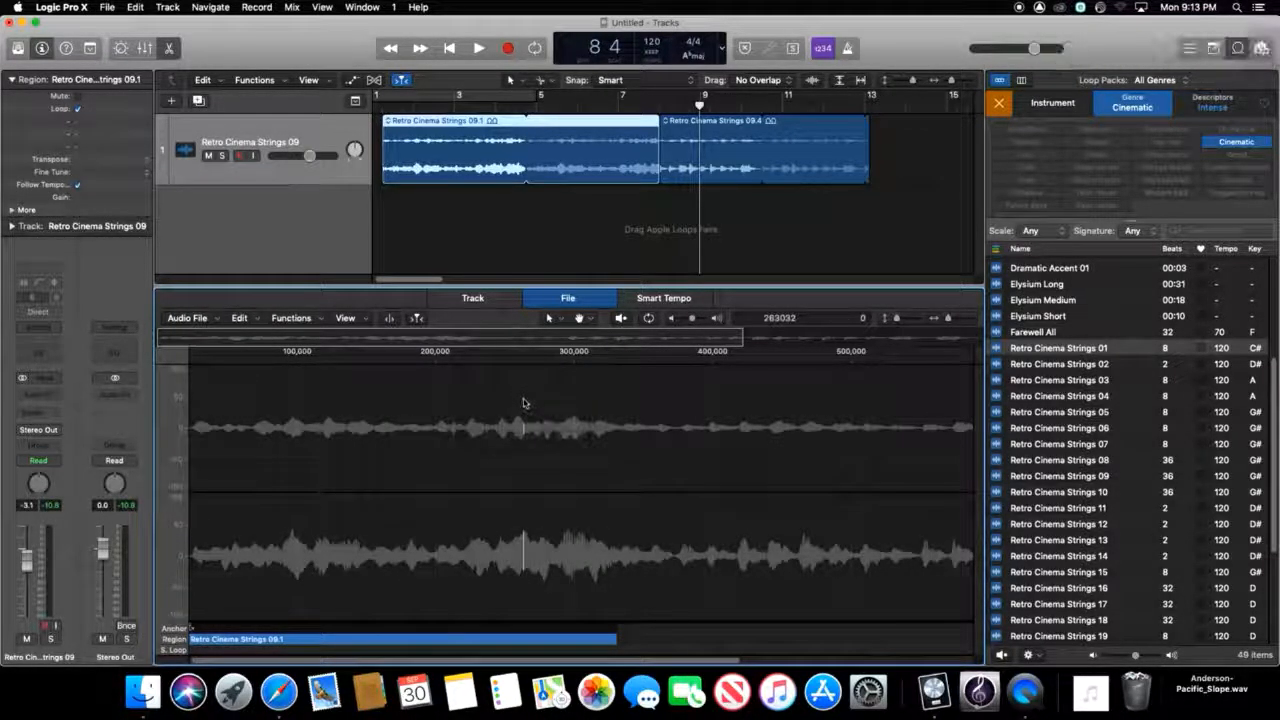
{"action": "left_click_drag", "start_coordinate": [497, 427], "coordinate": [436, 430]}
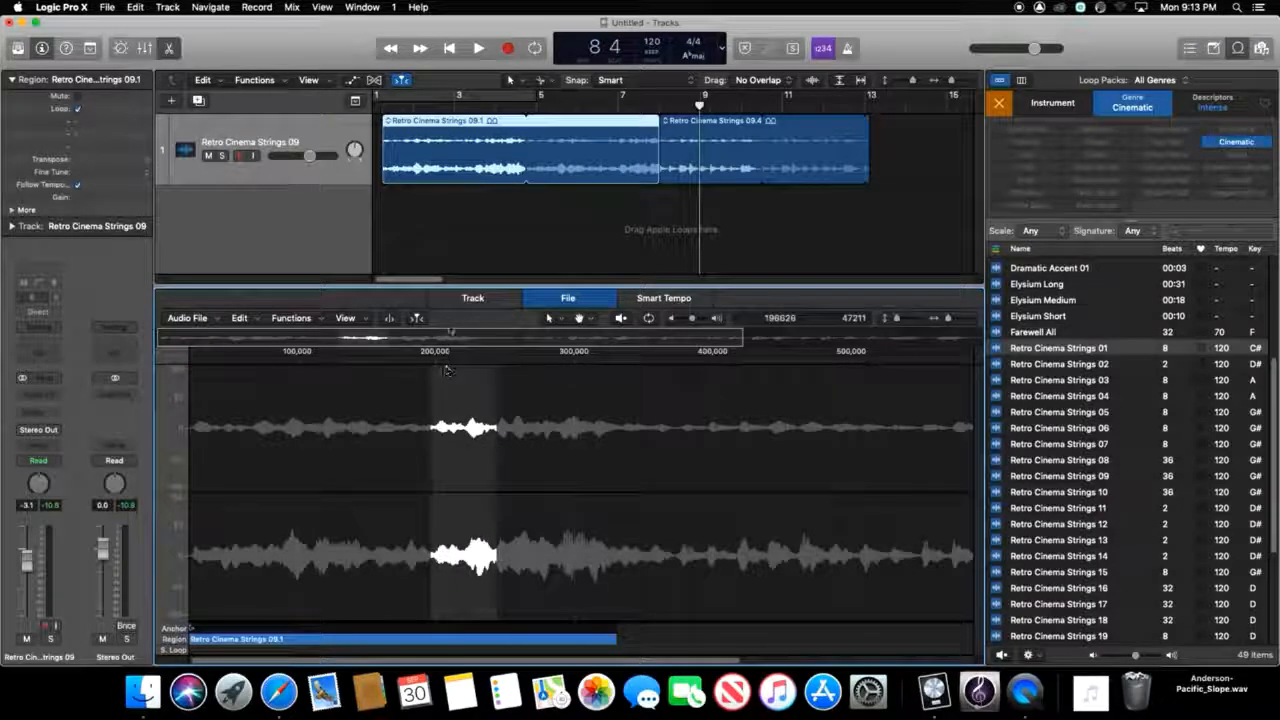
{"action": "left_click", "coordinate": [469, 300]}
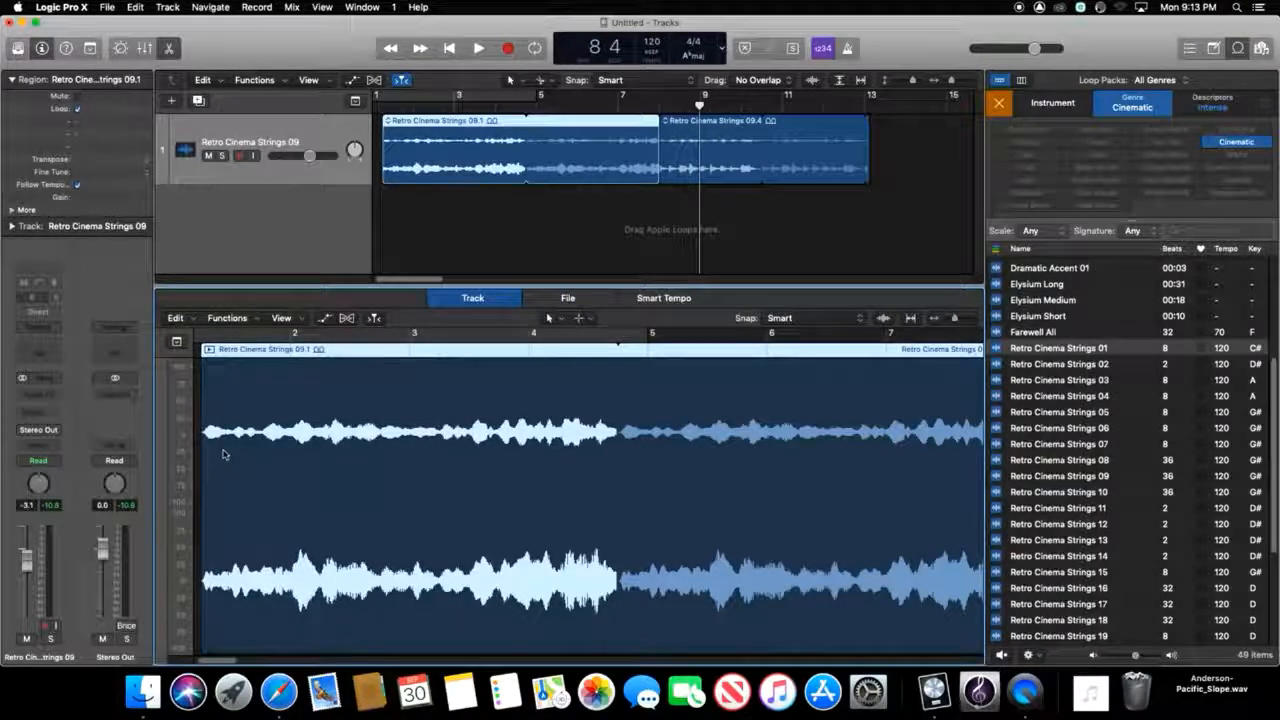
{"action": "key", "text": "e"}
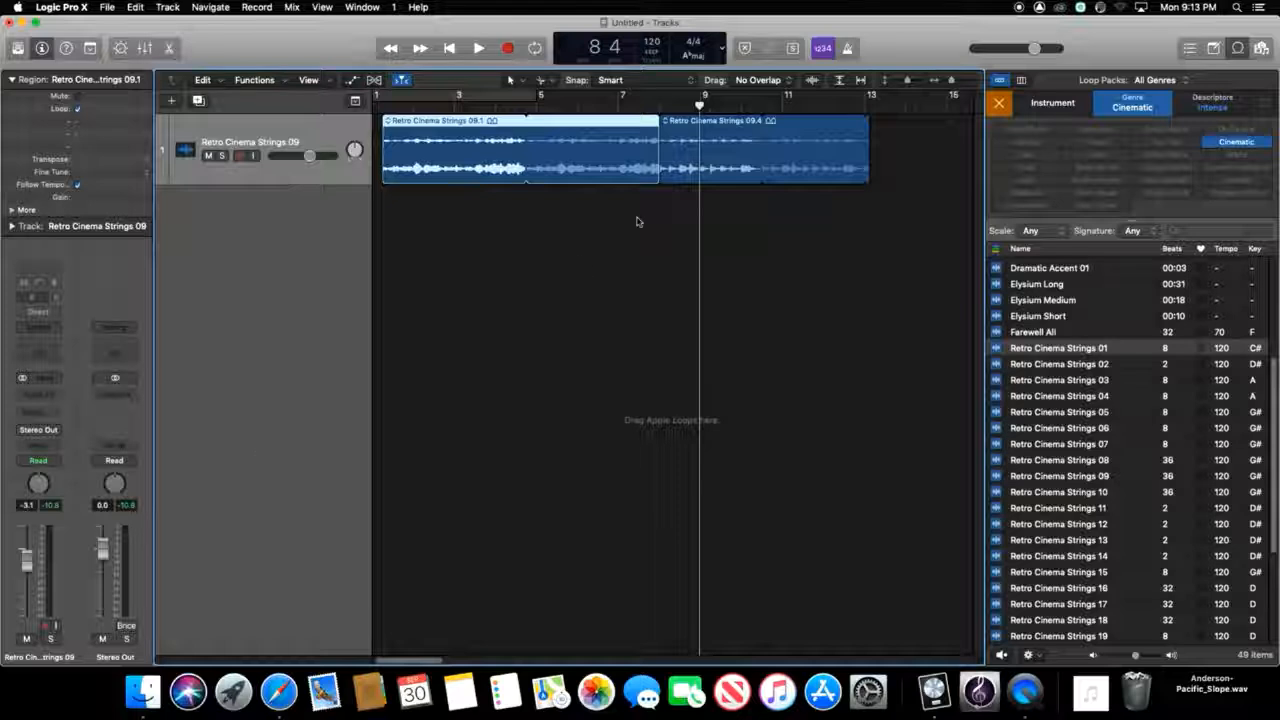
- Delete the second region and extend the end of the first region to about bar 9
{"action": "left_click", "coordinate": [686, 126]}
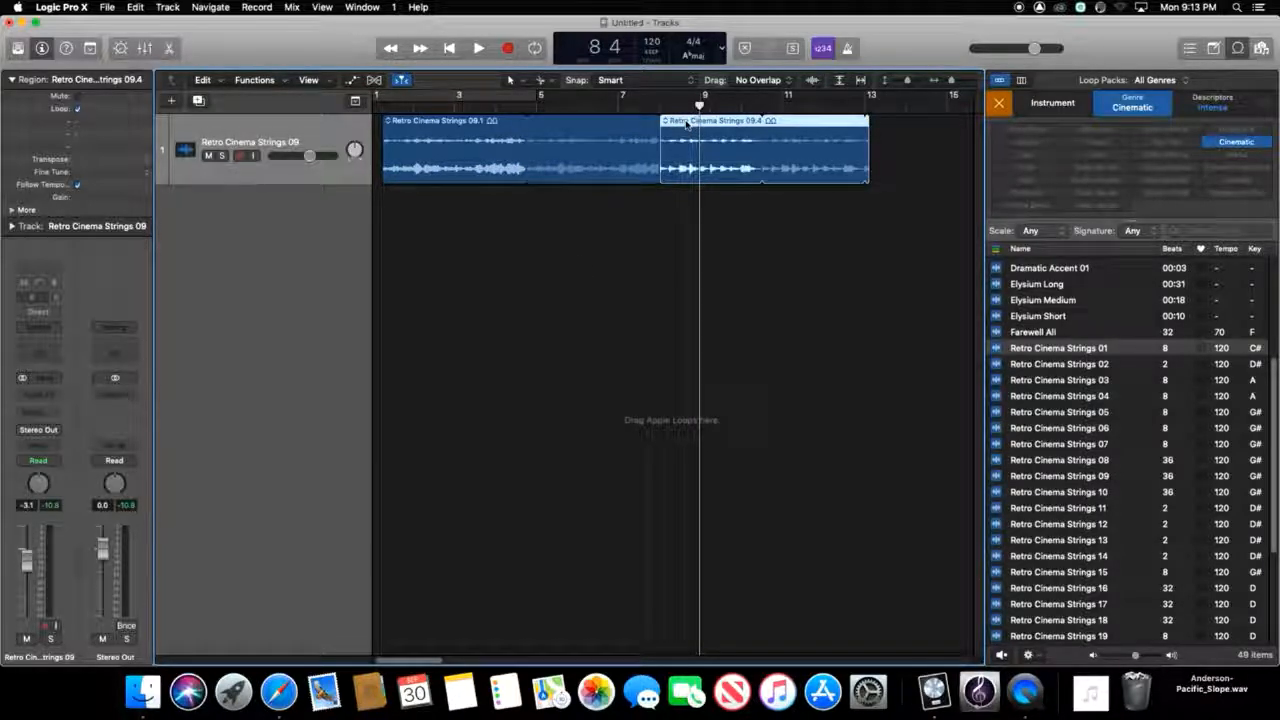
{"action": "key", "text": "Delete"}
{"action": "left_click", "coordinate": [645, 127]}
{"action": "left_click_drag", "start_coordinate": [658, 124], "coordinate": [700, 168]}
- Move the region to about bar 1.5 and use the Fade Tool for a fade-in to about bar 4.5 and a fade-out from about bar 6.5
{"action": "left_click", "coordinate": [549, 83]}
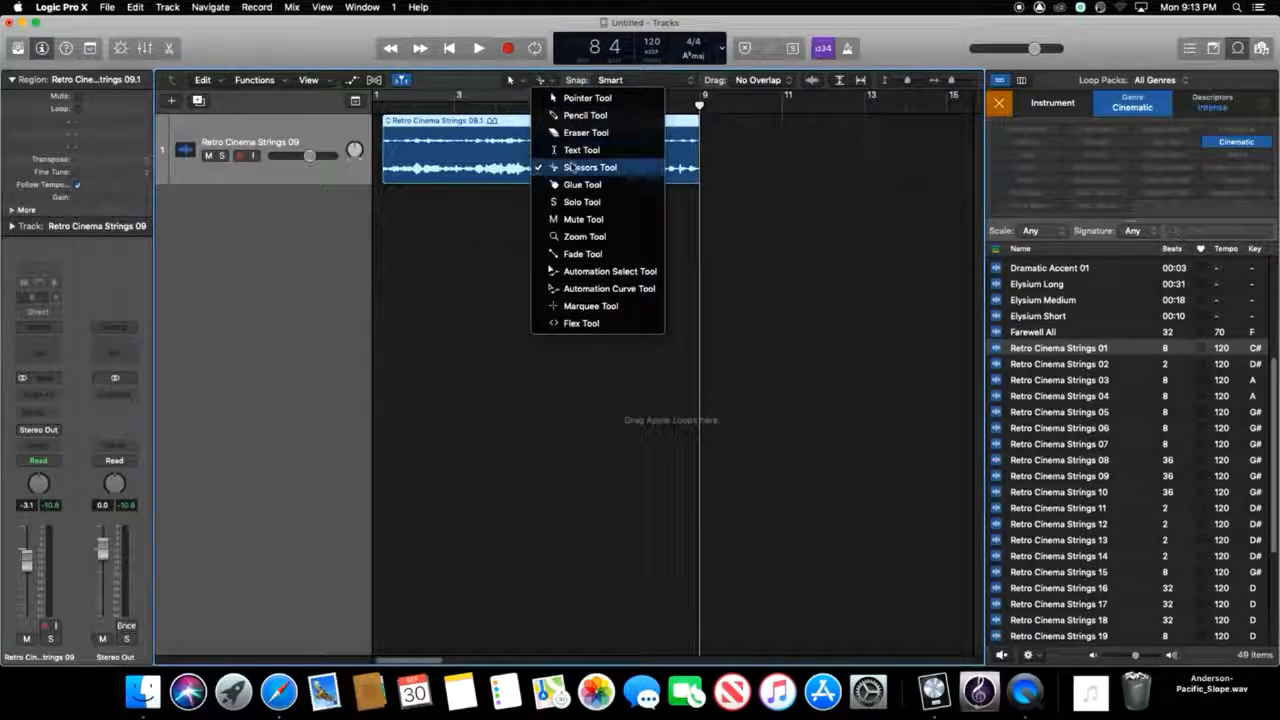
{"action": "left_click", "coordinate": [596, 256]}
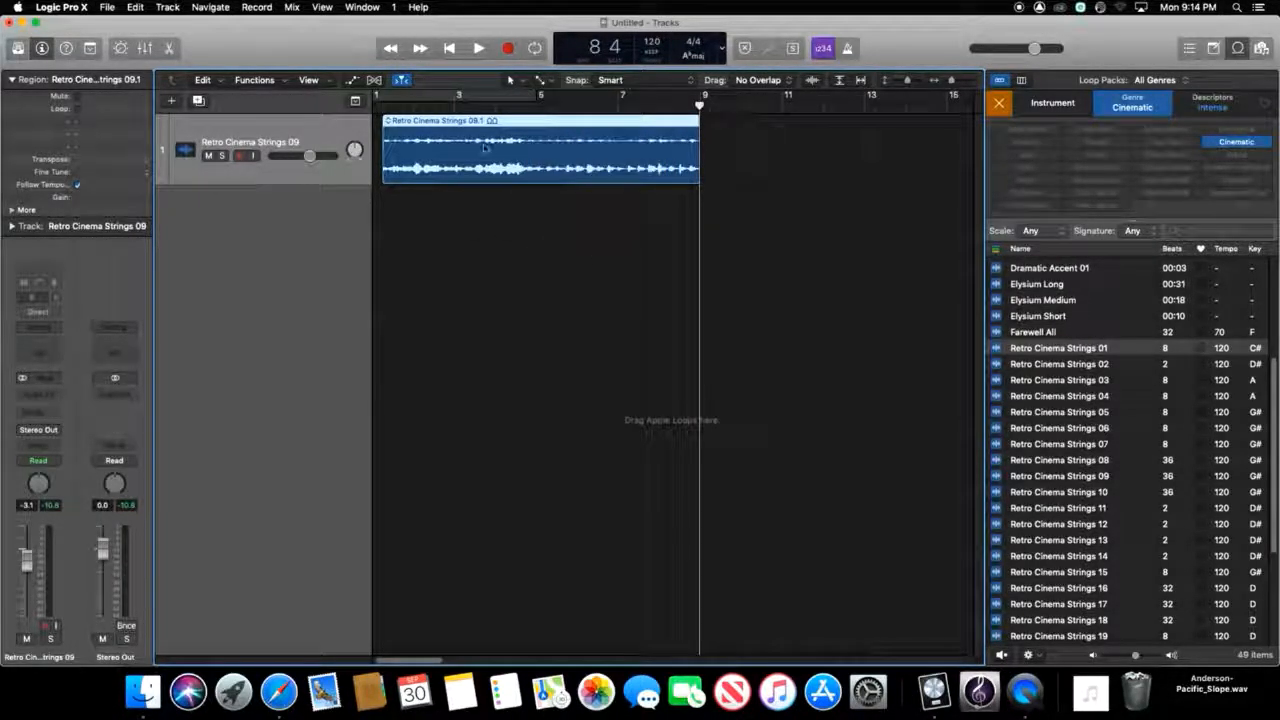
{"action": "left_click_drag", "start_coordinate": [459, 120], "coordinate": [479, 120]}
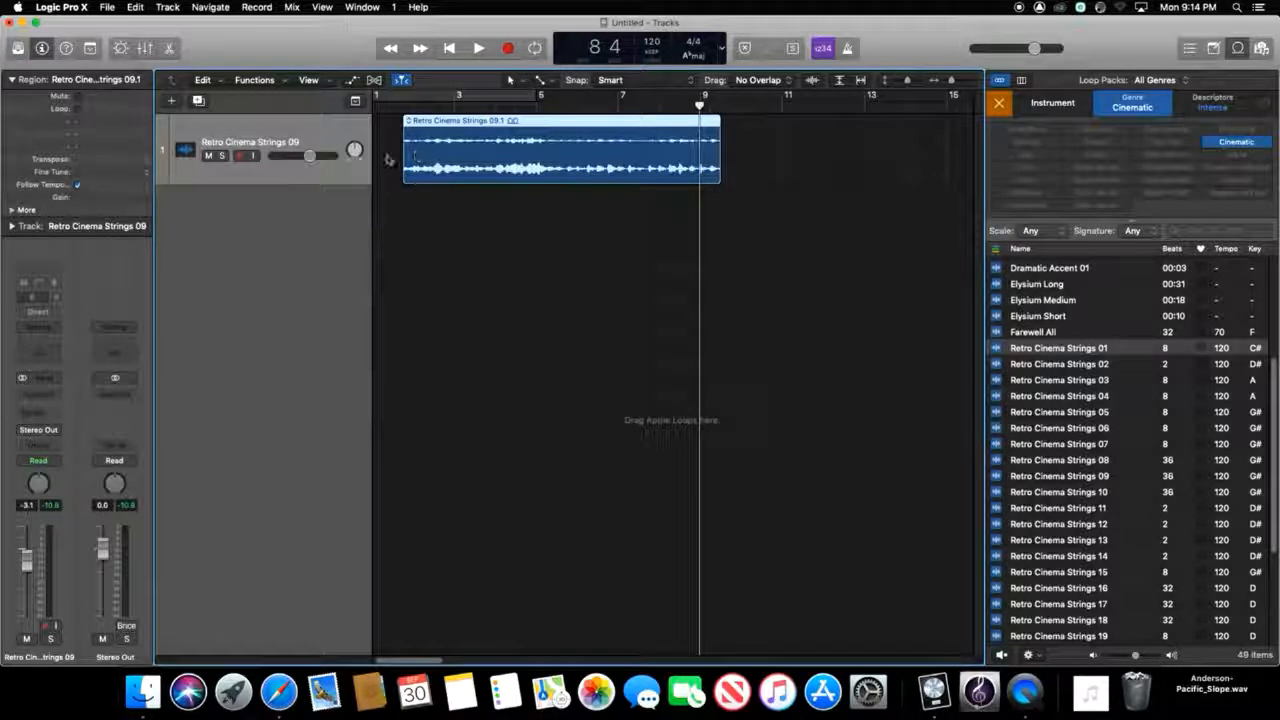
{"action": "mouse_move", "coordinate": [394, 157]}
{"action": "left_mouse_down"}
{"action": "mouse_move", "coordinate": [417, 159]}
{"action": "mouse_move", "coordinate": [449, 130]}
{"action": "mouse_move", "coordinate": [486, 133]}
{"action": "mouse_move", "coordinate": [466, 151]}
{"action": "left_mouse_up"}
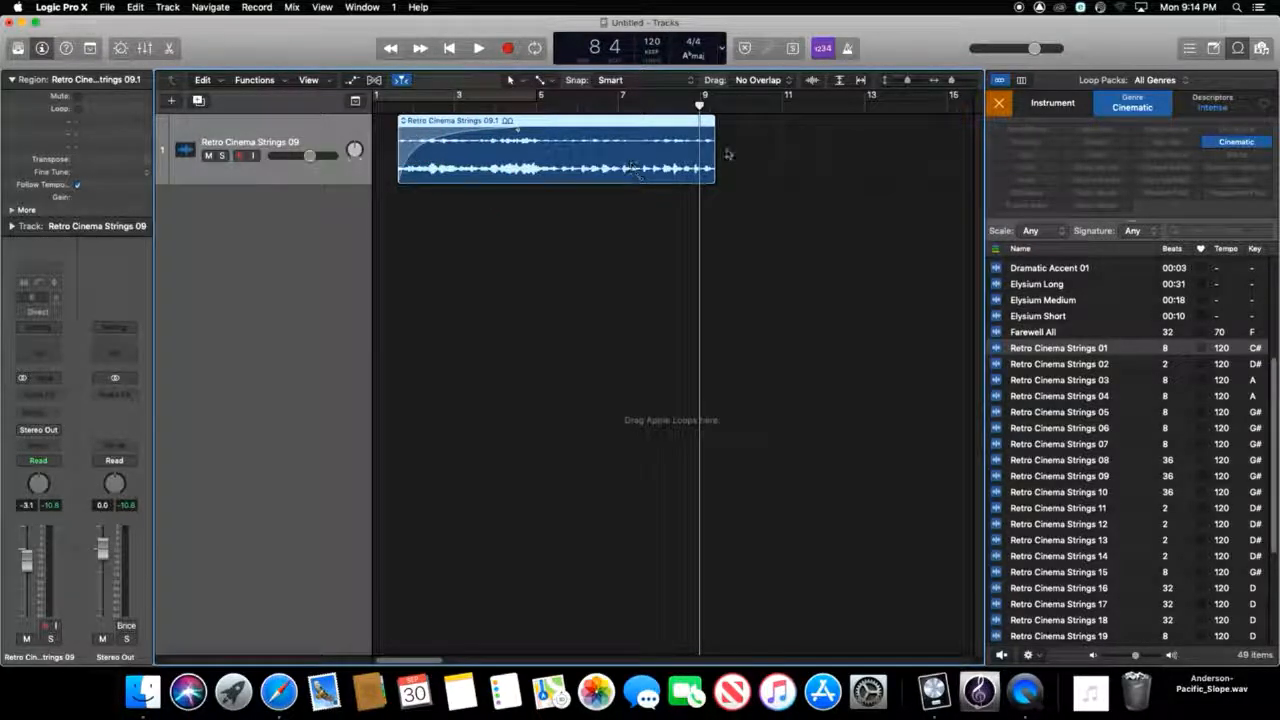
{"action": "left_click", "coordinate": [695, 148]}
{"action": "left_click_drag", "start_coordinate": [626, 146], "coordinate": [690, 138]}
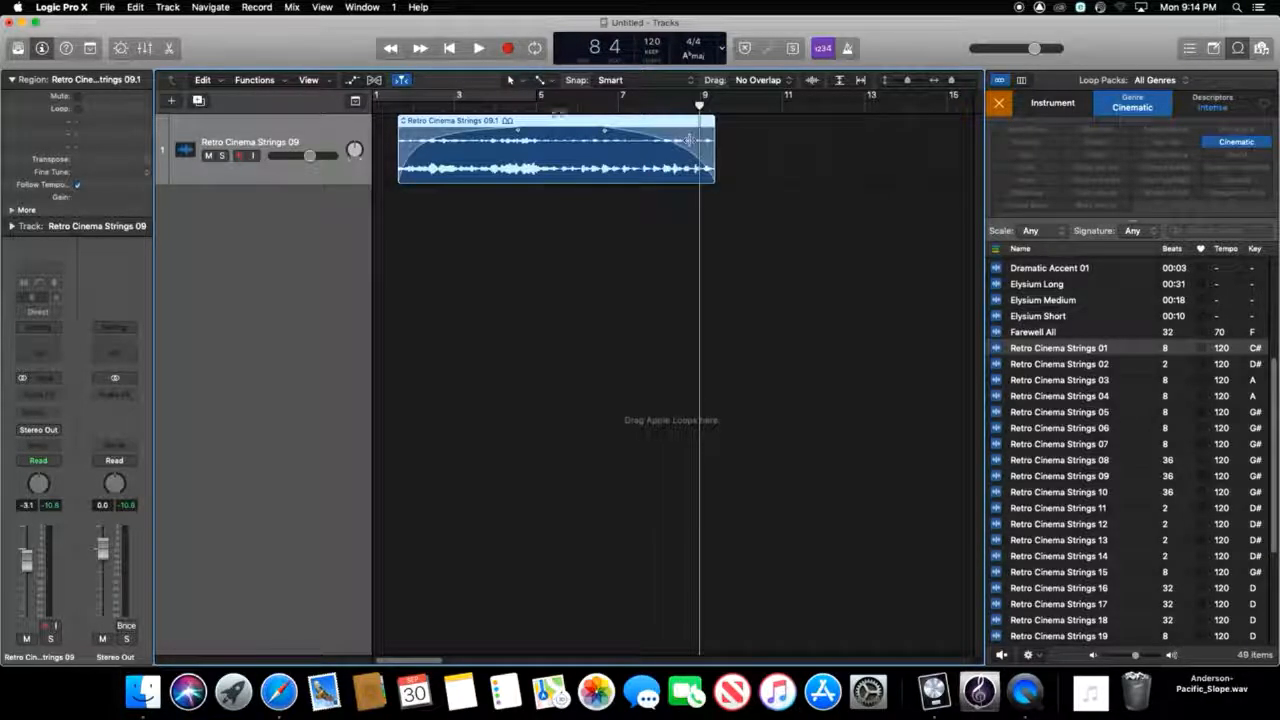
- Play the project from the start to hear the fade-in, stopping before bar 3
{"action": "key", "text": "Return"}
{"action": "key", "text": "space"}
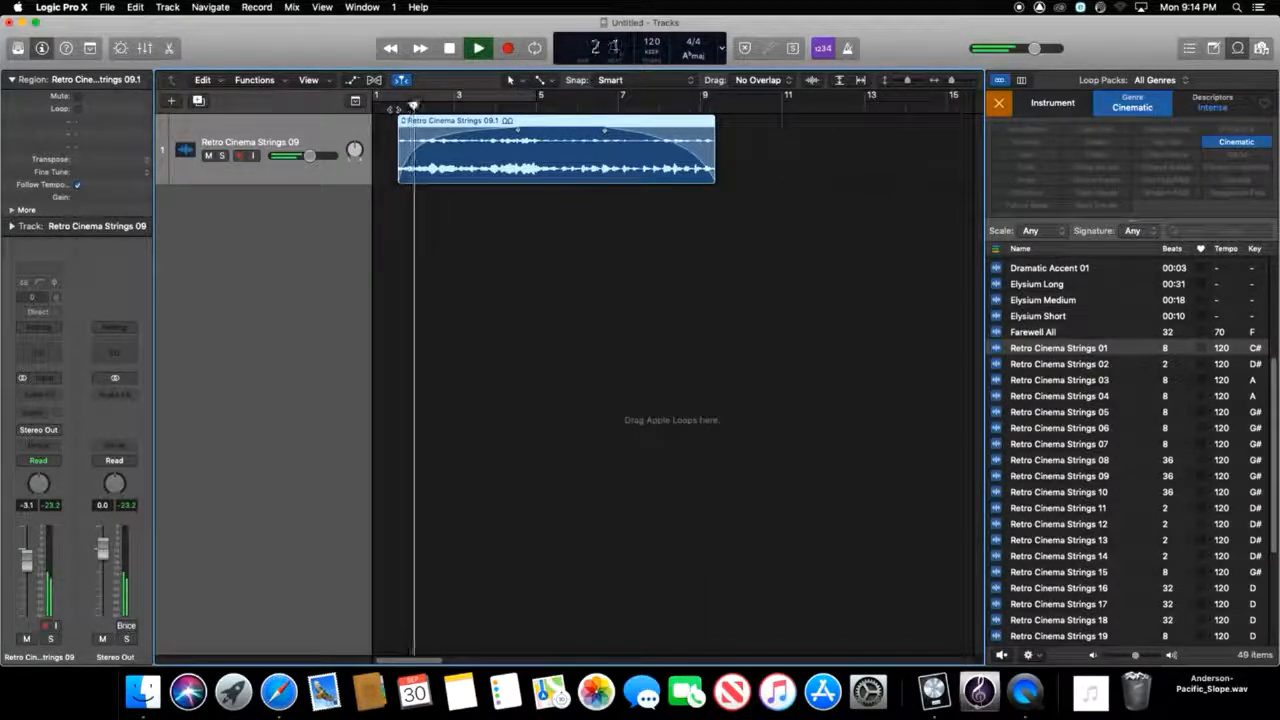
{"action": "key", "text": "space"}
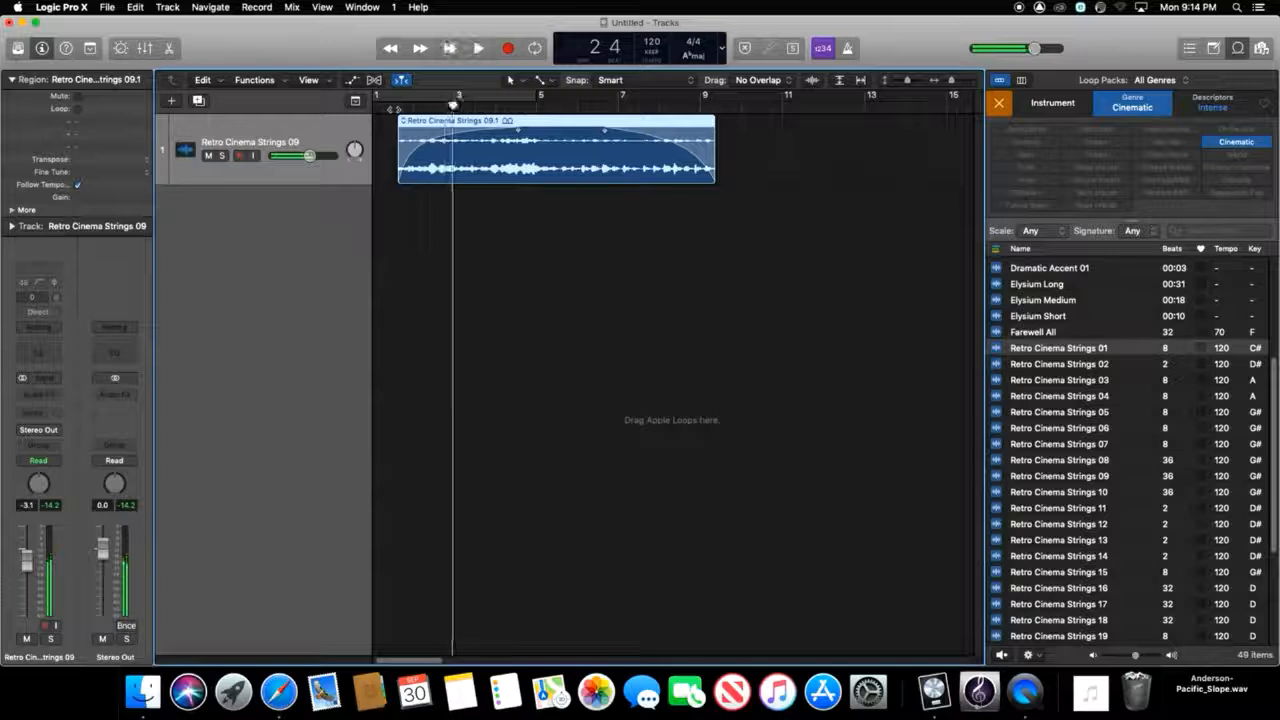
- Bend the fade-in curve so the volume rises slowly at first, and play the region from the project start
{"action": "mouse_move", "coordinate": [425, 150]}
{"action": "left_mouse_down"}
{"action": "mouse_move", "coordinate": [466, 186]}
{"action": "mouse_move", "coordinate": [526, 193]}
{"action": "left_mouse_up"}
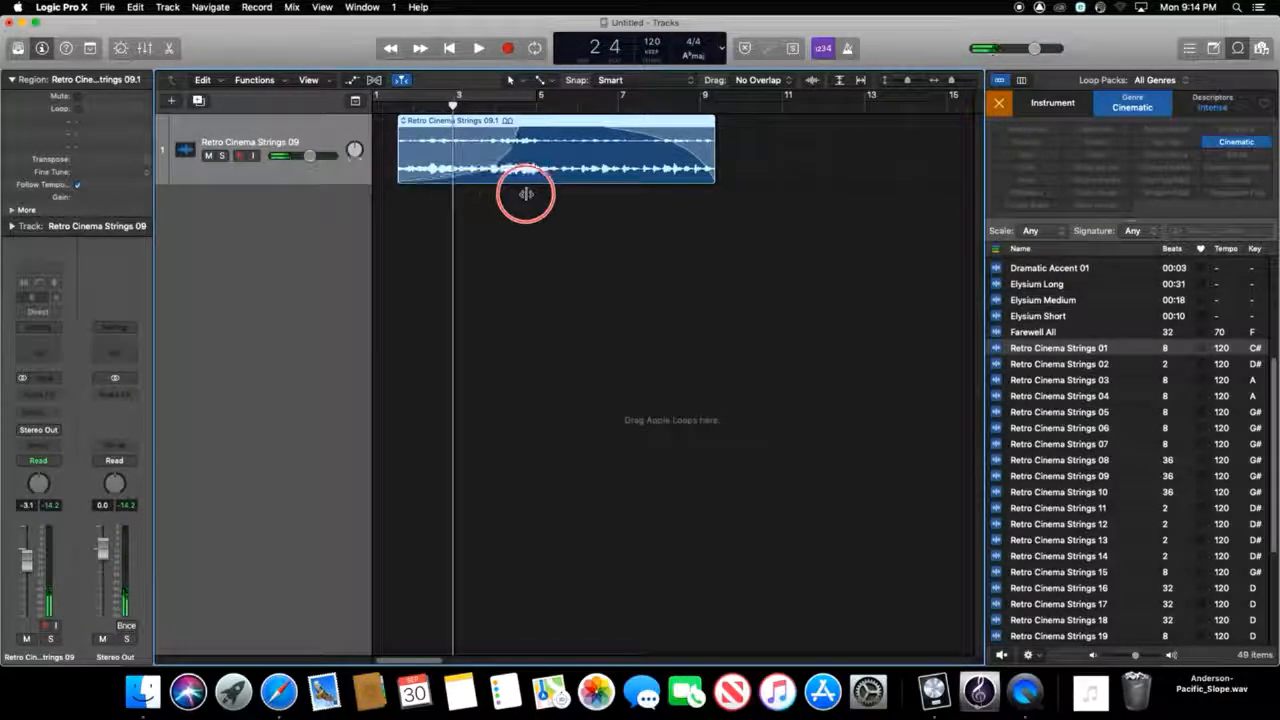
{"action": "key", "text": "Return"}
{"action": "key", "text": "space"}
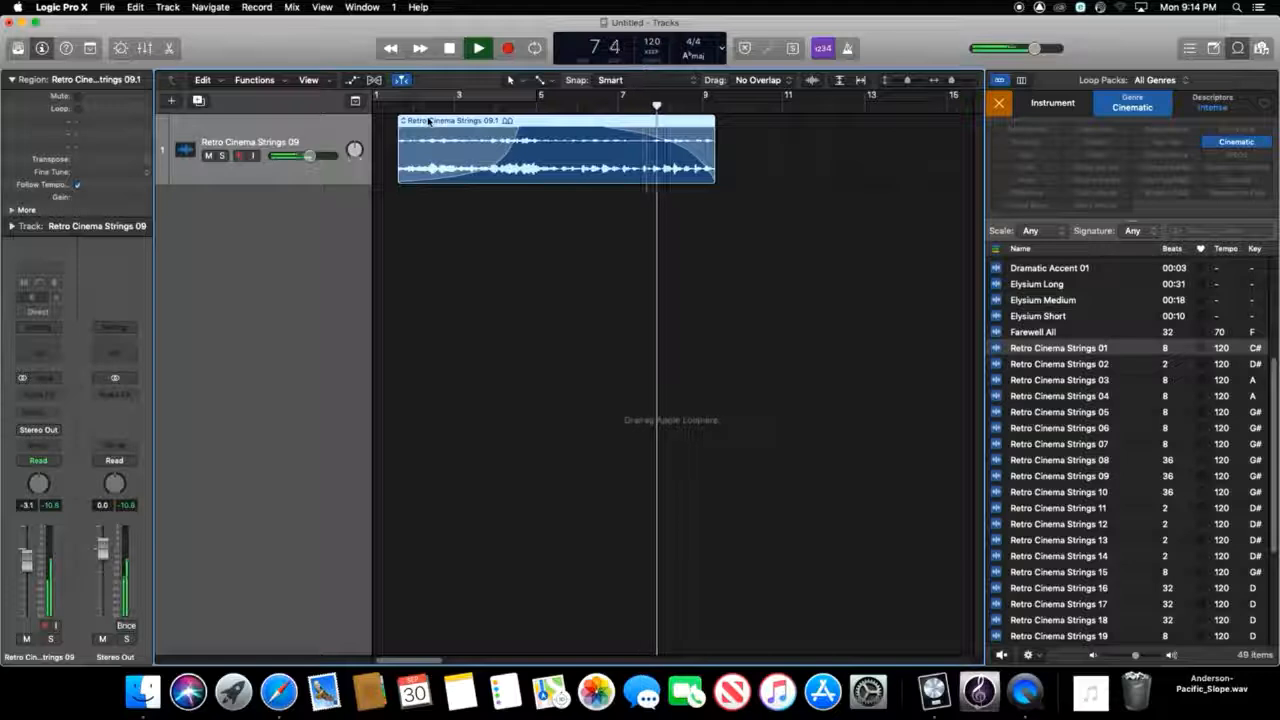
{"action": "key", "text": "space"}
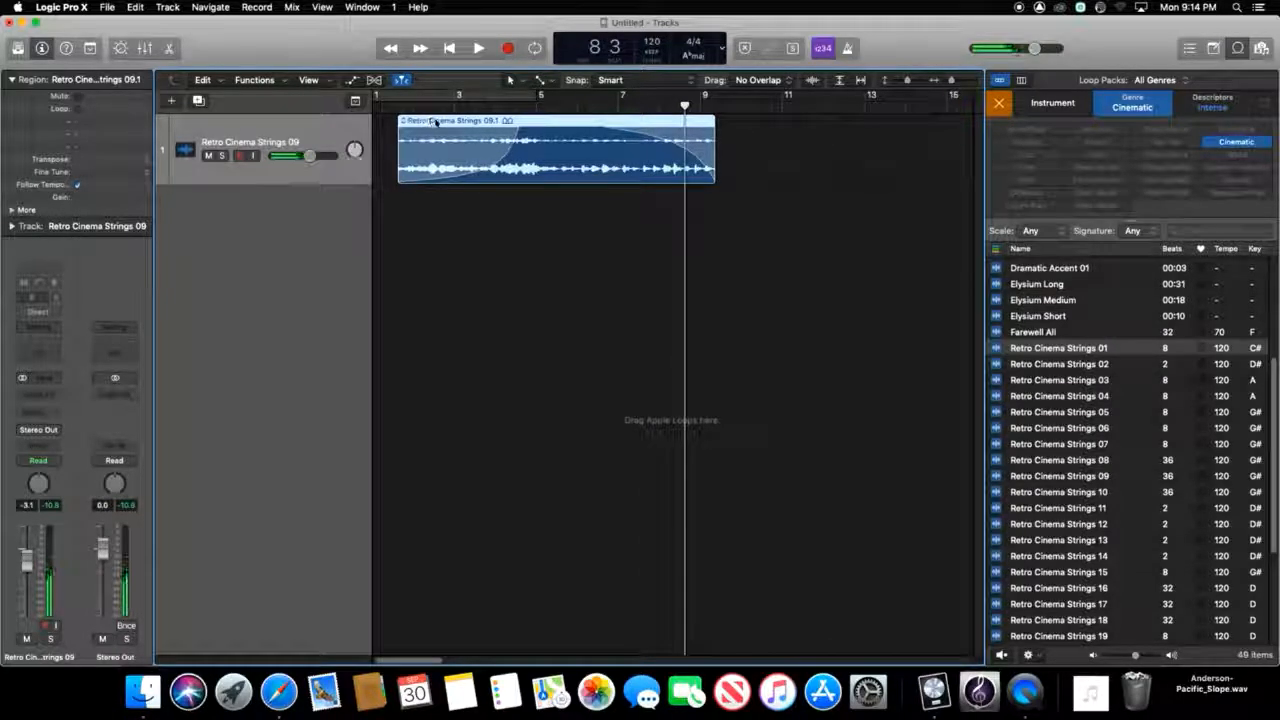
- Switch to Finder and add boingg copy.wav from the Desktop to the project as a new audio track starting at bar 1
{"action": "key", "text": "super+Tab"}
{"action": "key", "text": "super+Tab"}
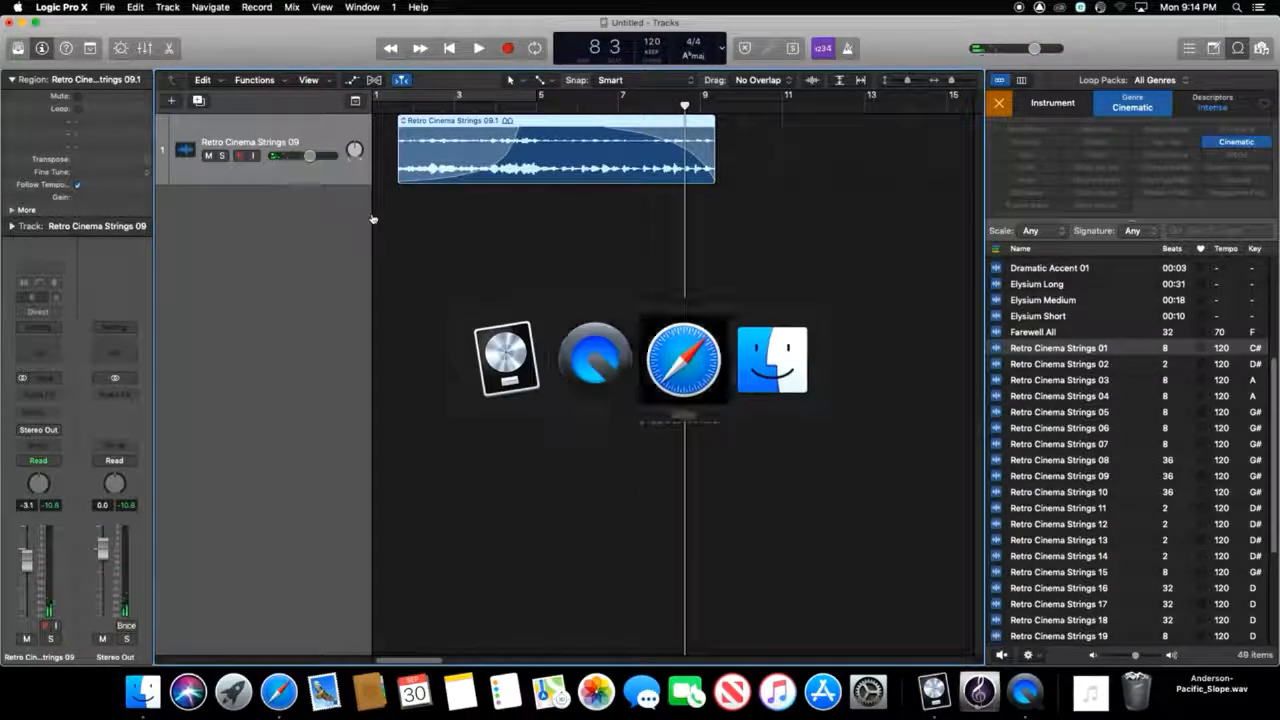
{"action": "key", "text": "super+Tab"}
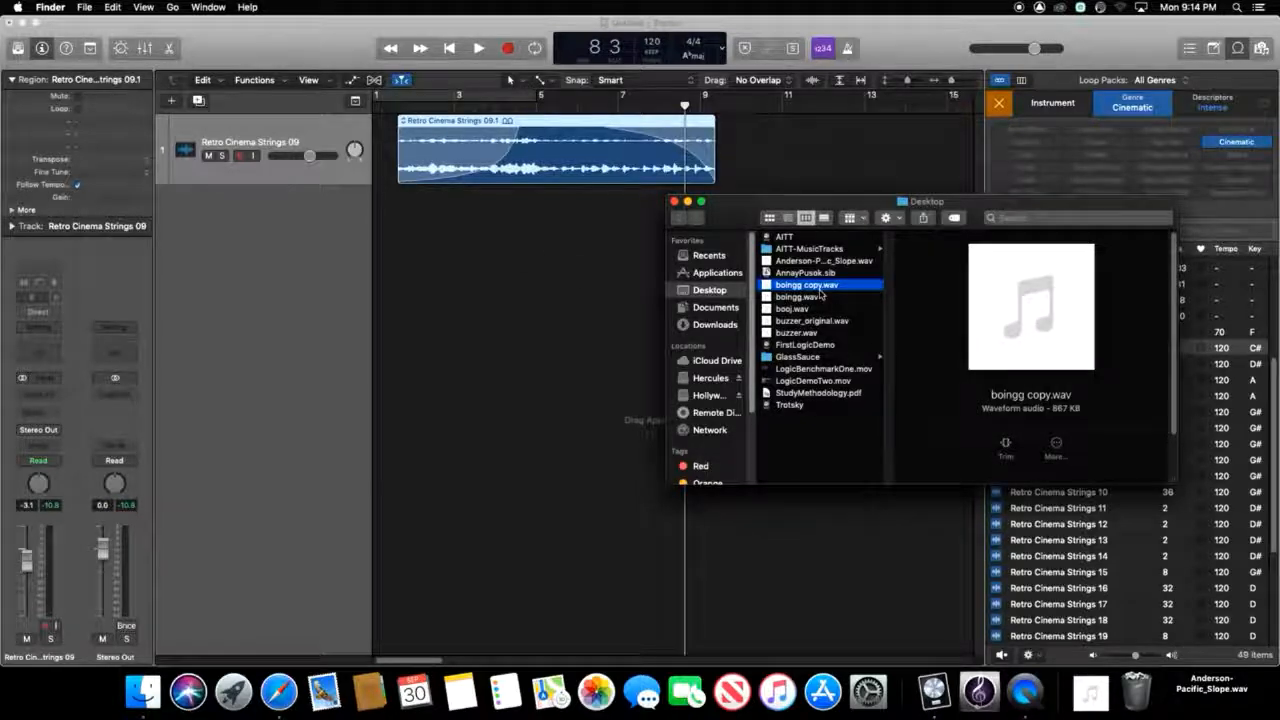
{"action": "left_click_drag", "start_coordinate": [818, 289], "coordinate": [379, 241]}
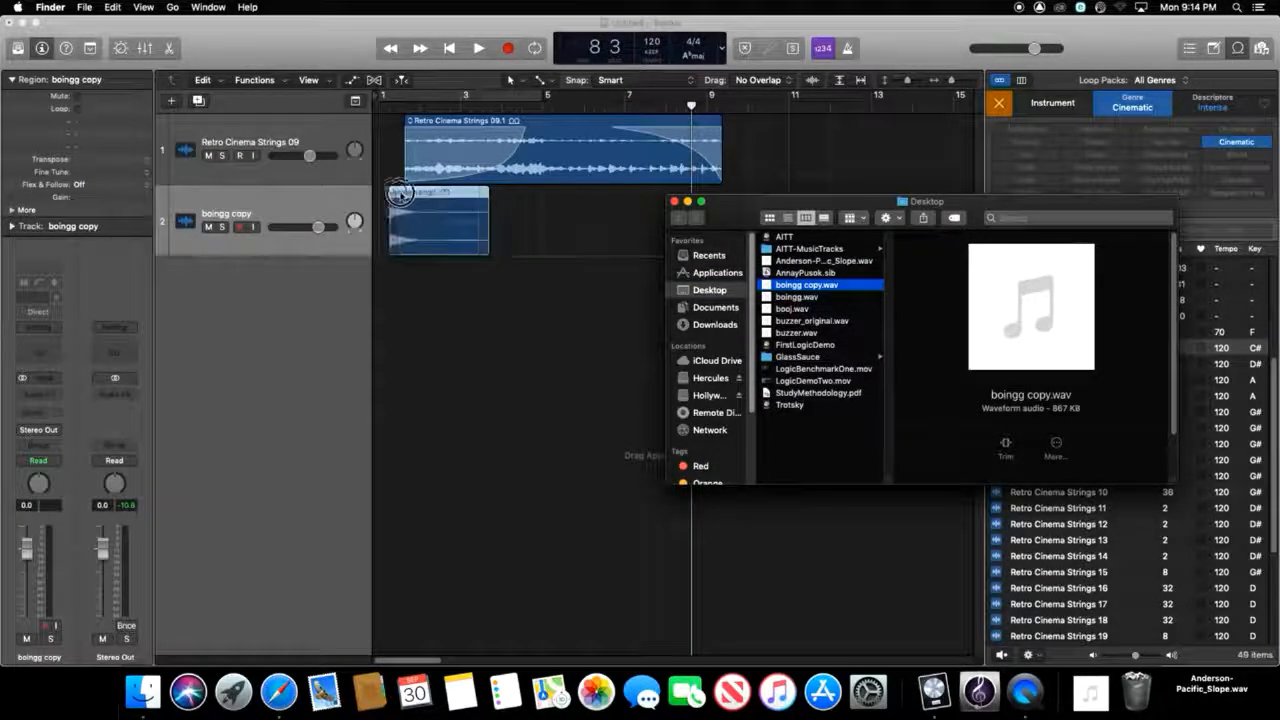
- Solo the boingg copy track and play it from the start
{"action": "left_click", "coordinate": [281, 233]}
{"action": "left_click", "coordinate": [221, 227]}
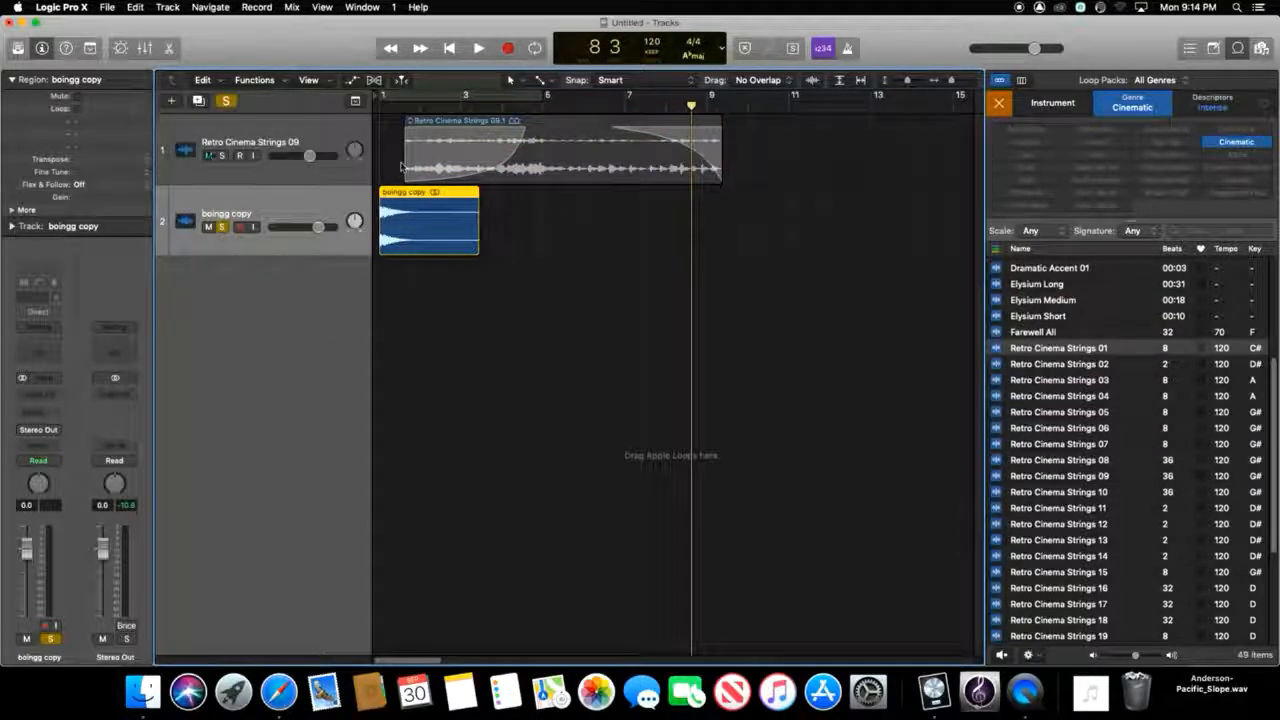
{"action": "key", "text": "Return"}
{"action": "key", "text": "space"}
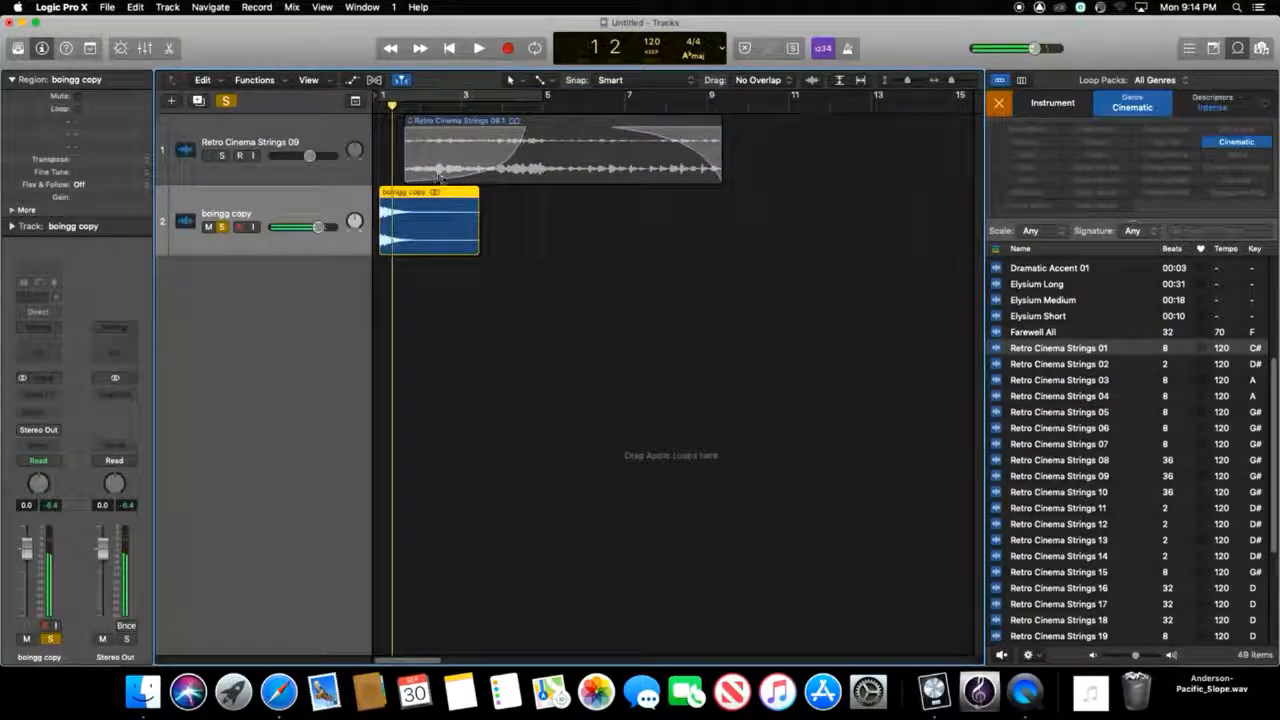
- In the File editor, try to cut about samples 41,600 to 104,200 of boingg copy, cancel the deletion and close the editor
{"action": "double_click", "coordinate": [452, 200]}
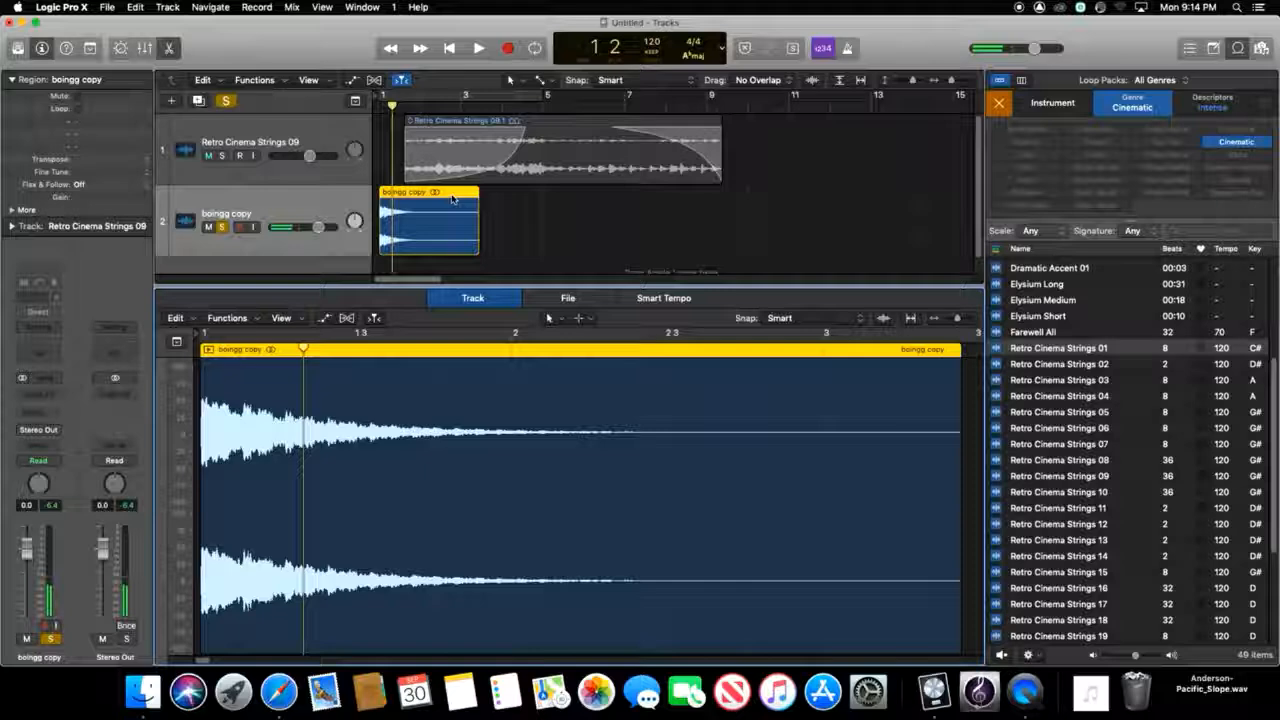
{"action": "left_click", "coordinate": [567, 298]}
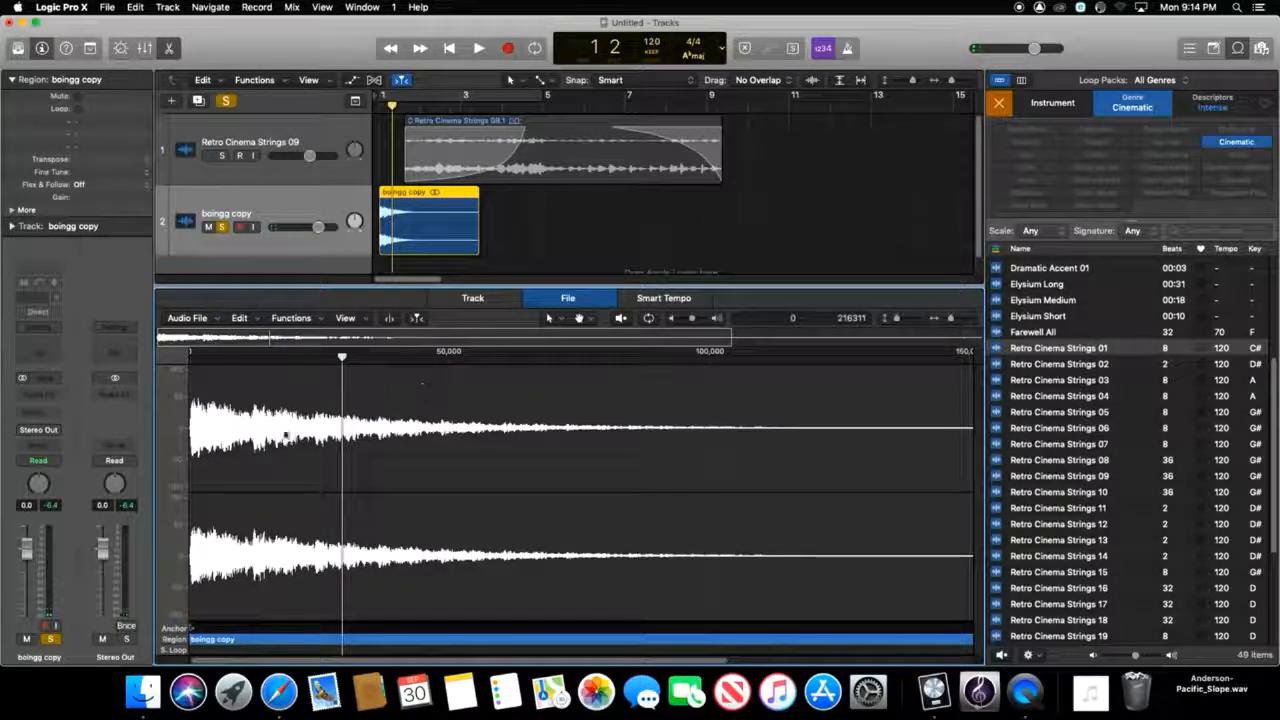
{"action": "left_click_drag", "start_coordinate": [406, 434], "coordinate": [732, 446]}
{"action": "left_click", "coordinate": [240, 318]}
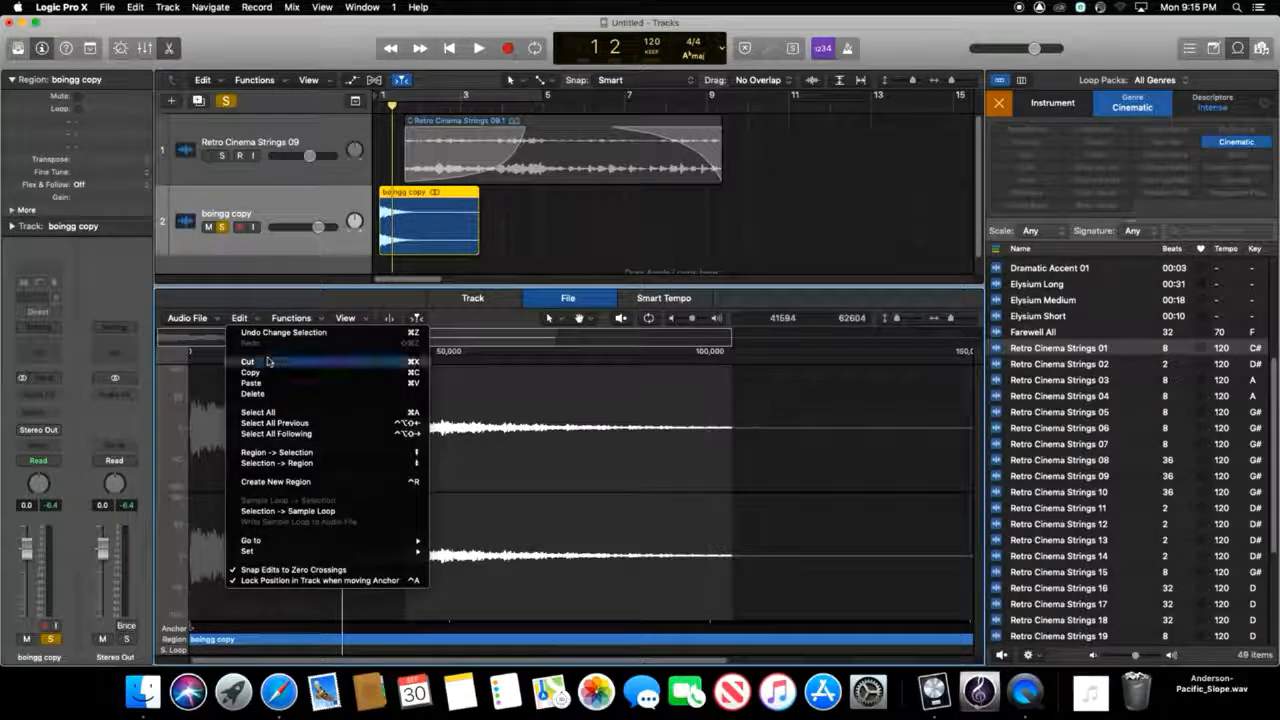
{"action": "left_click", "coordinate": [248, 361]}
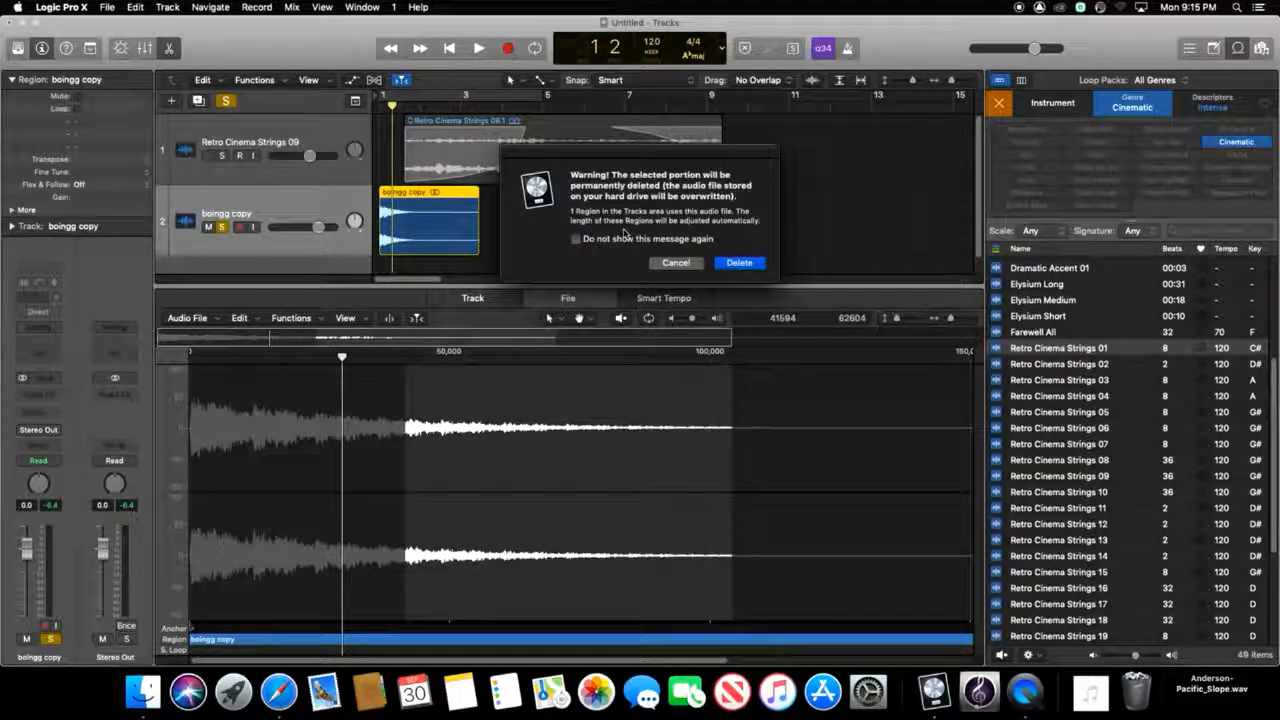
{"action": "left_click", "coordinate": [676, 263]}
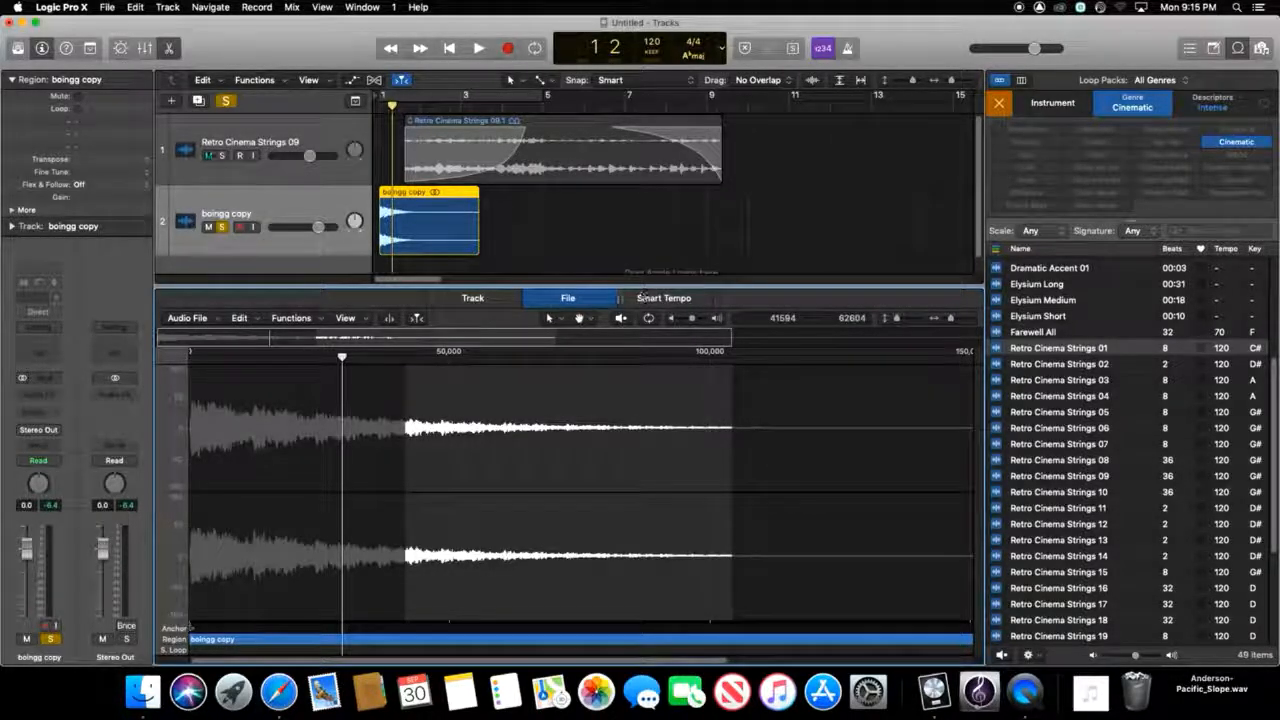
{"action": "left_click", "coordinate": [480, 299]}
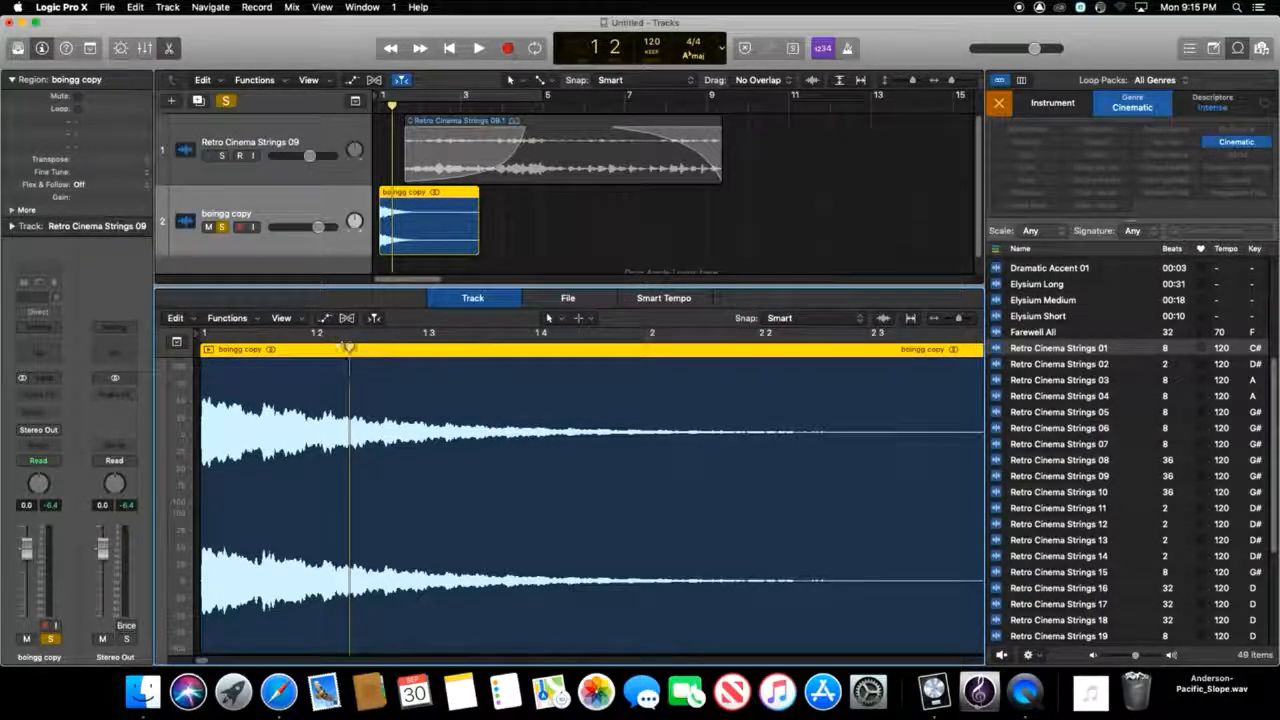
{"action": "key", "text": "e"}
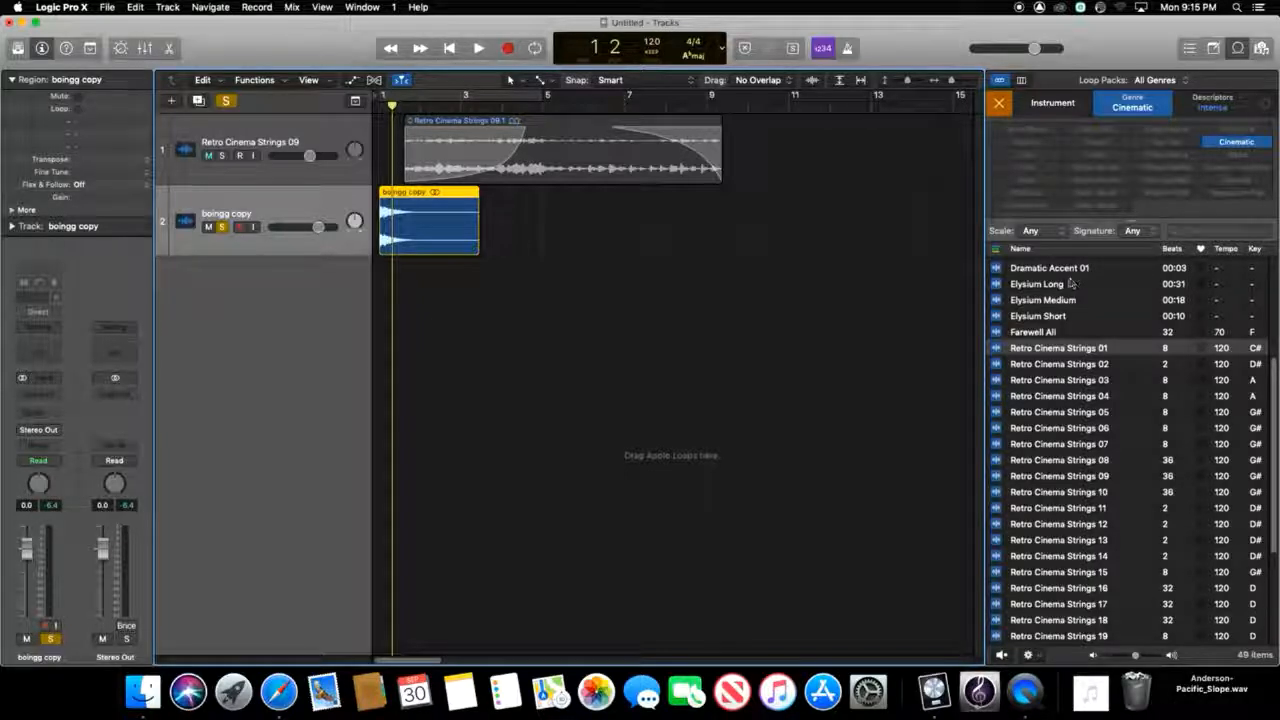
- Clear the loop browser's Cinematic and Intense filters and display the descriptor categories
{"action": "left_click", "coordinate": [1001, 104]}
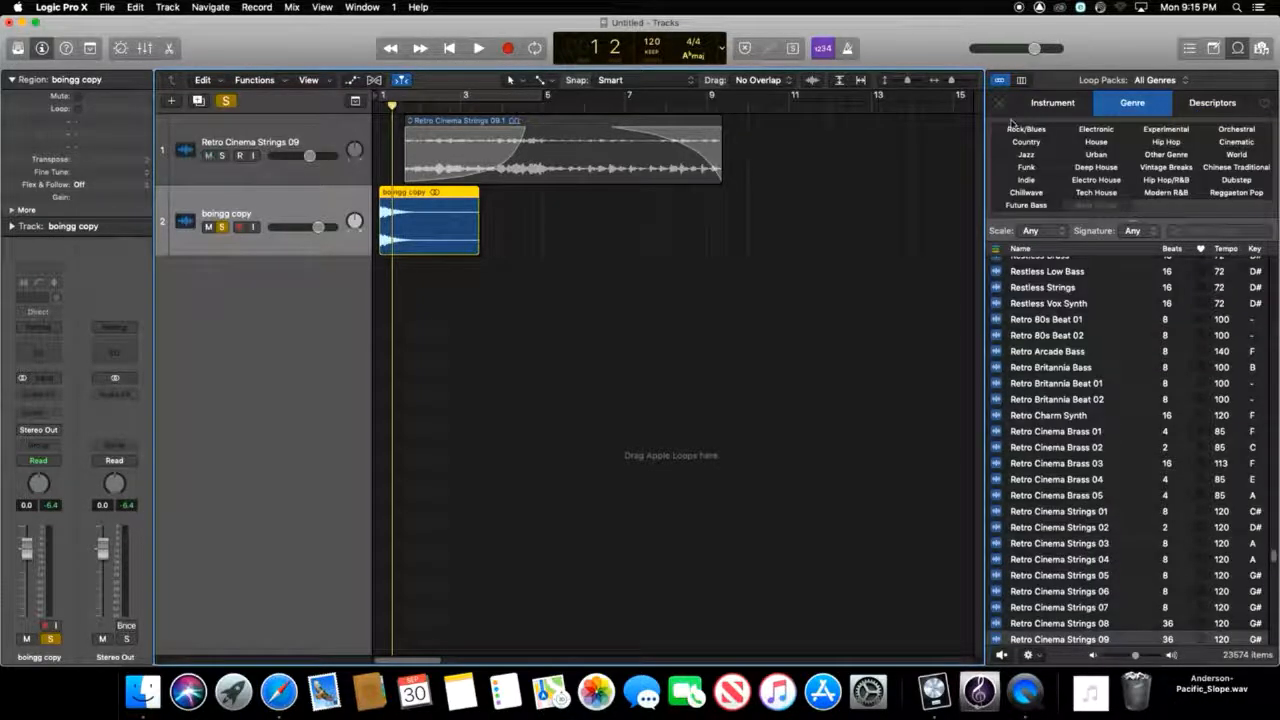
{"action": "left_click", "coordinate": [1210, 106]}
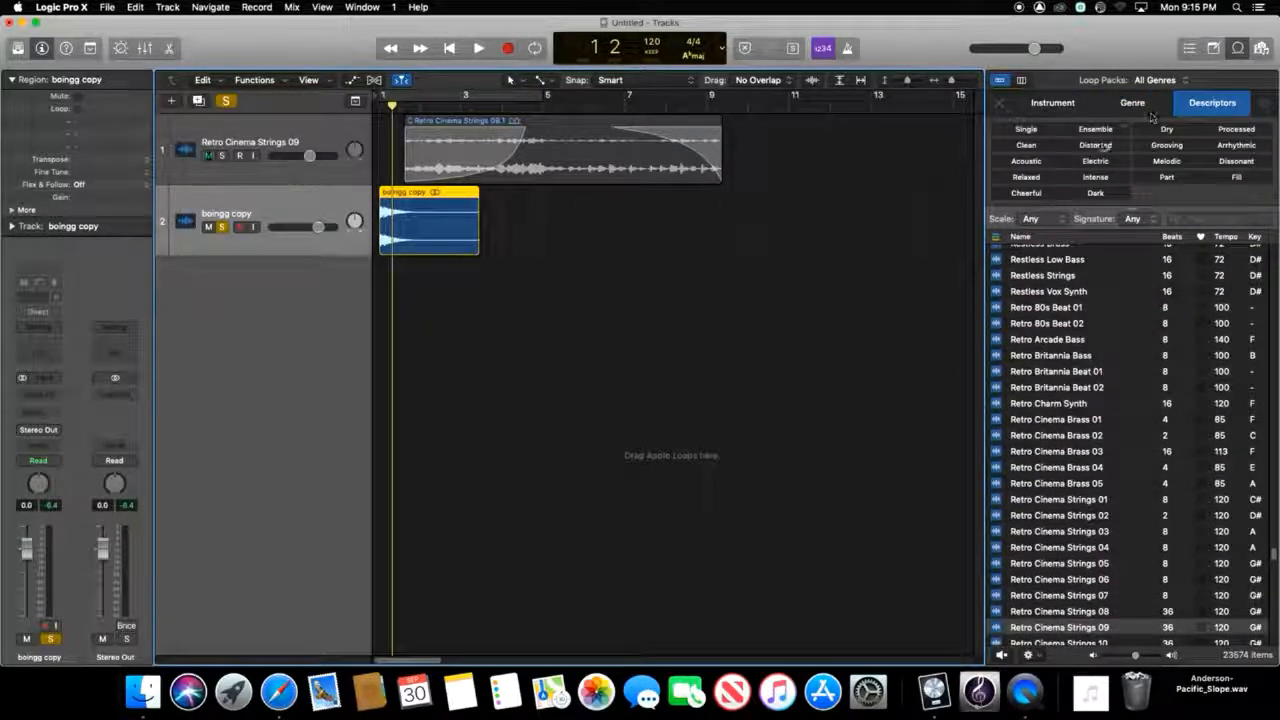
- Filter the Apple Loops by the Acoustic descriptor and Kits instrument, and audition Southern Drumset 11
{"action": "left_click", "coordinate": [1026, 161]}
{"action": "left_click", "coordinate": [1052, 102]}
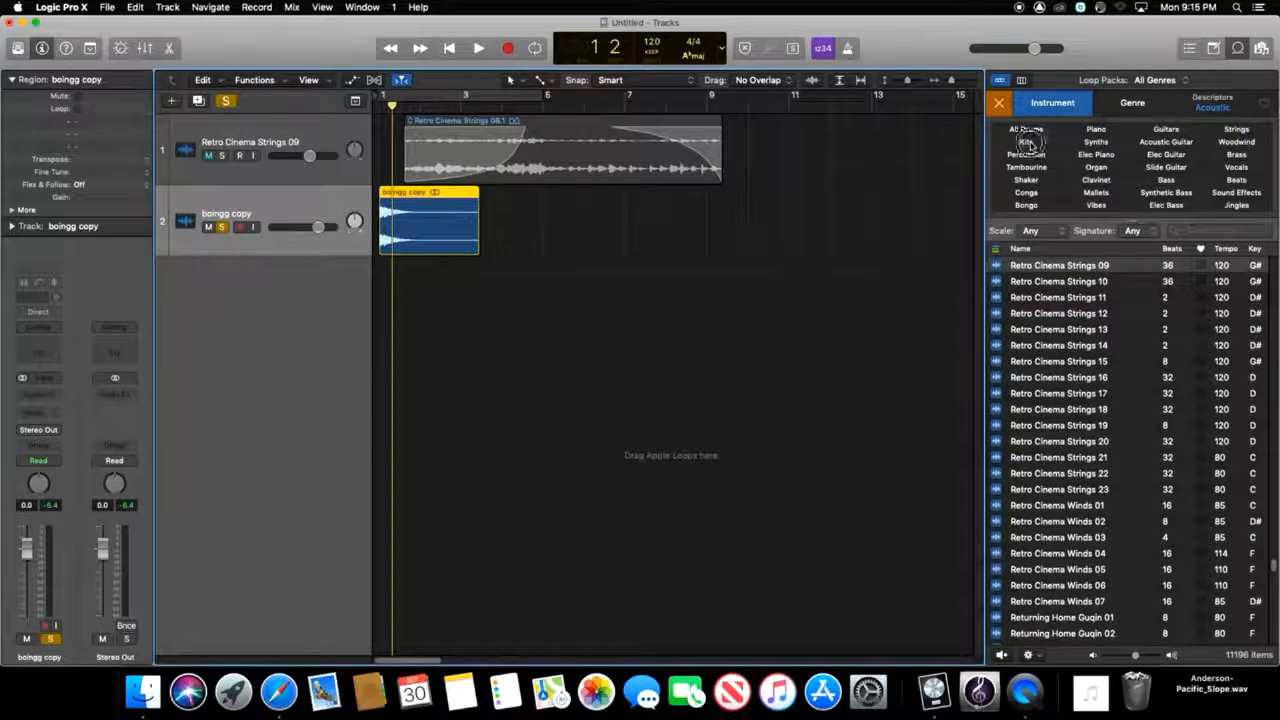
{"action": "left_click", "coordinate": [1026, 142]}
{"action": "scroll", "coordinate": [1002, 408], "scroll_direction": "up", "scroll_amount": 10}
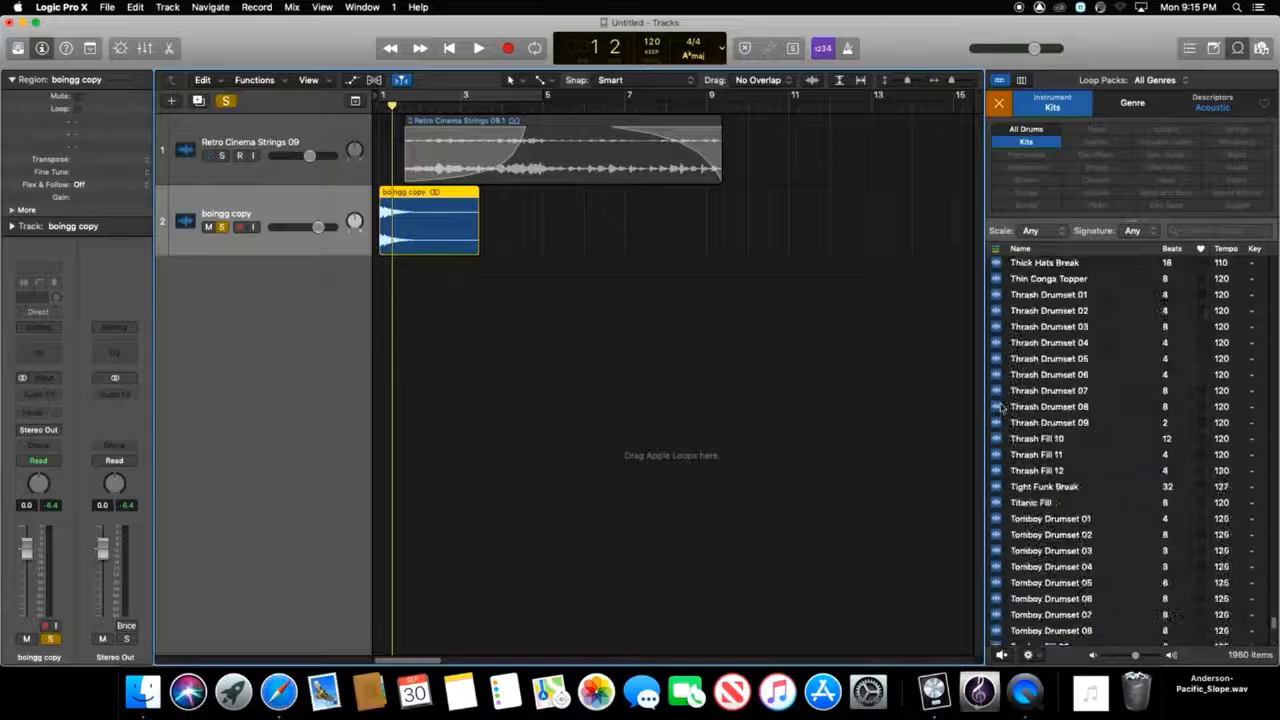
{"action": "scroll", "coordinate": [1002, 408], "scroll_direction": "up", "scroll_amount": 15}
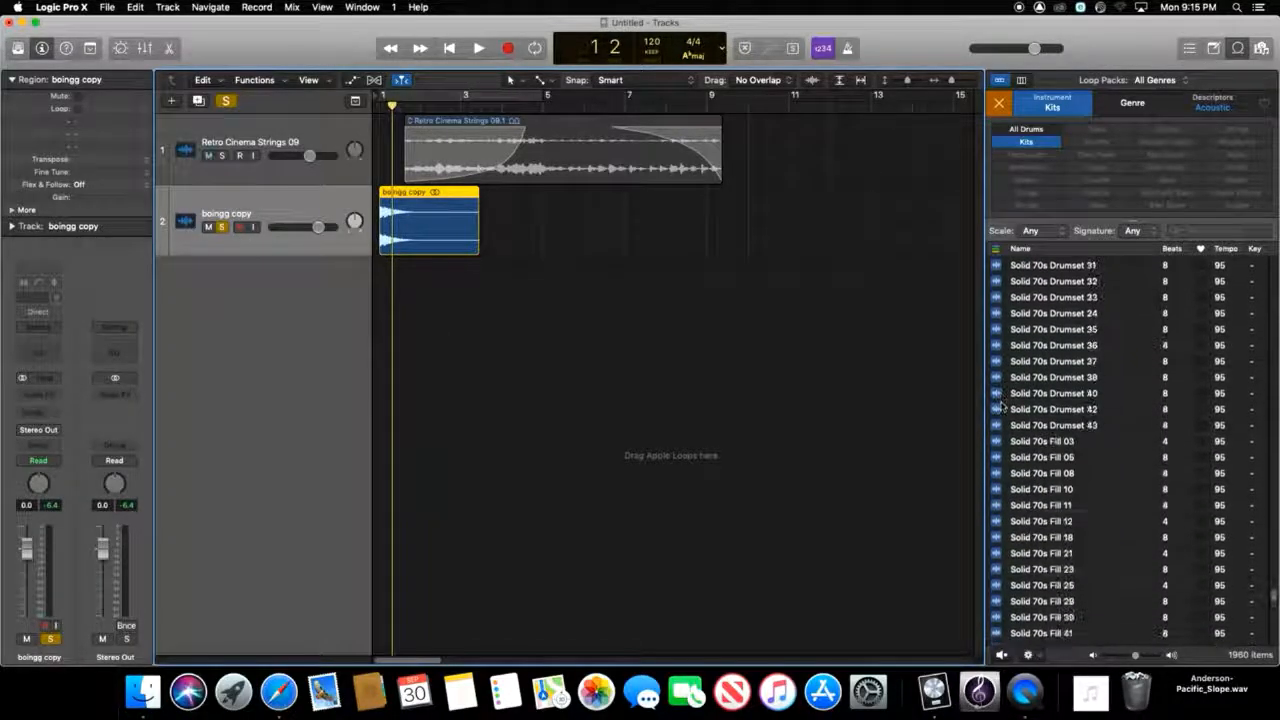
{"action": "scroll", "coordinate": [1000, 405], "scroll_direction": "down", "scroll_amount": 10}
{"action": "left_click", "coordinate": [1000, 414]}
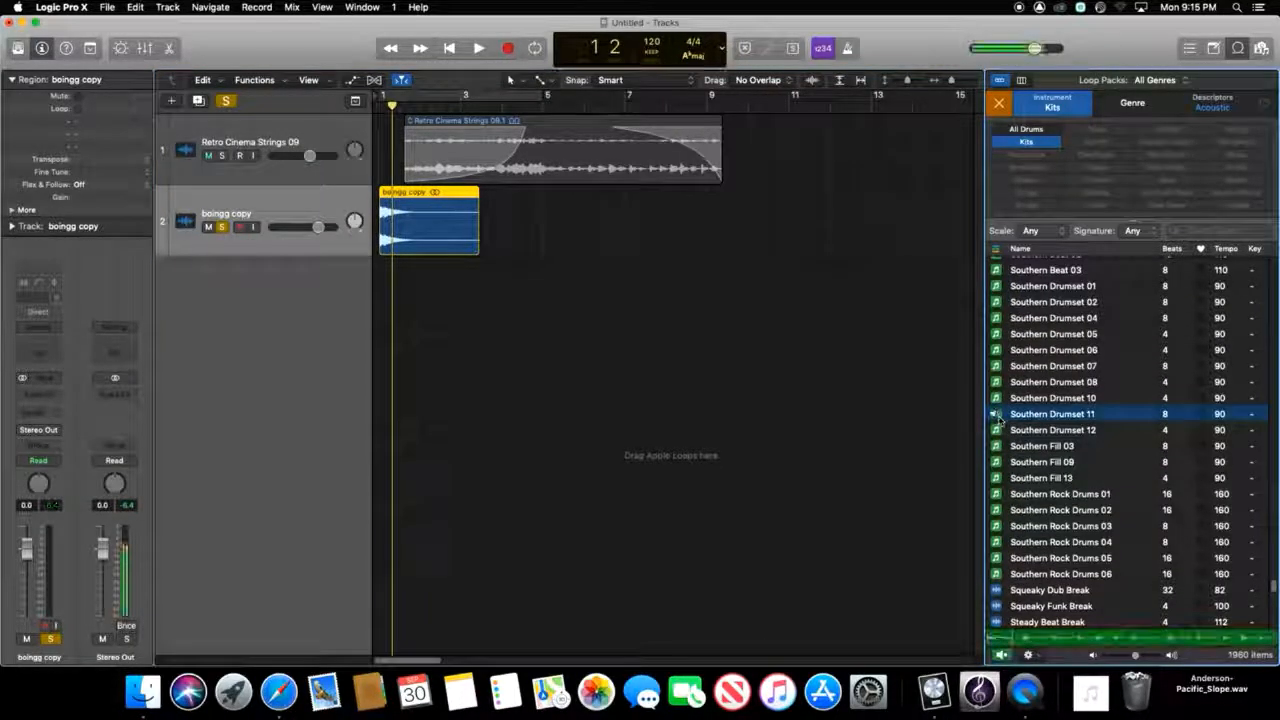
- Replace the loop filters with the Synths instrument and the Melodic descriptor
{"action": "left_click", "coordinate": [1041, 143]}
{"action": "left_click", "coordinate": [1096, 143]}
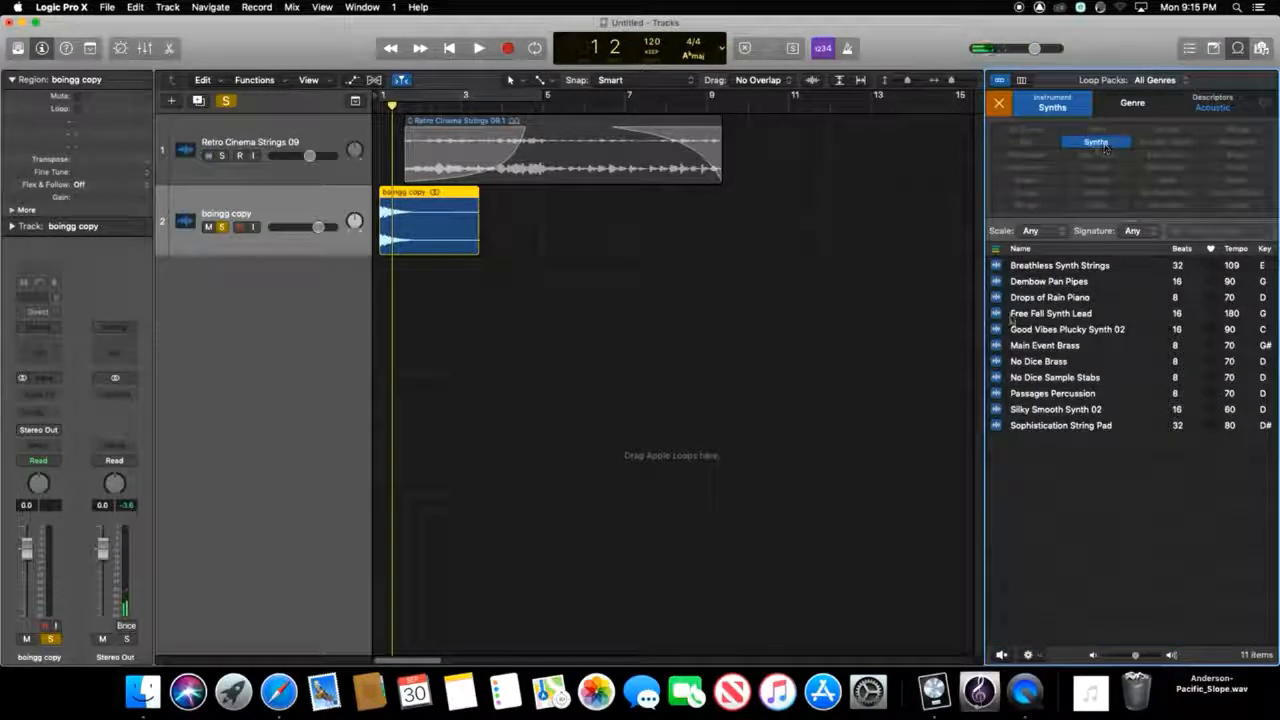
{"action": "left_click", "coordinate": [1148, 108]}
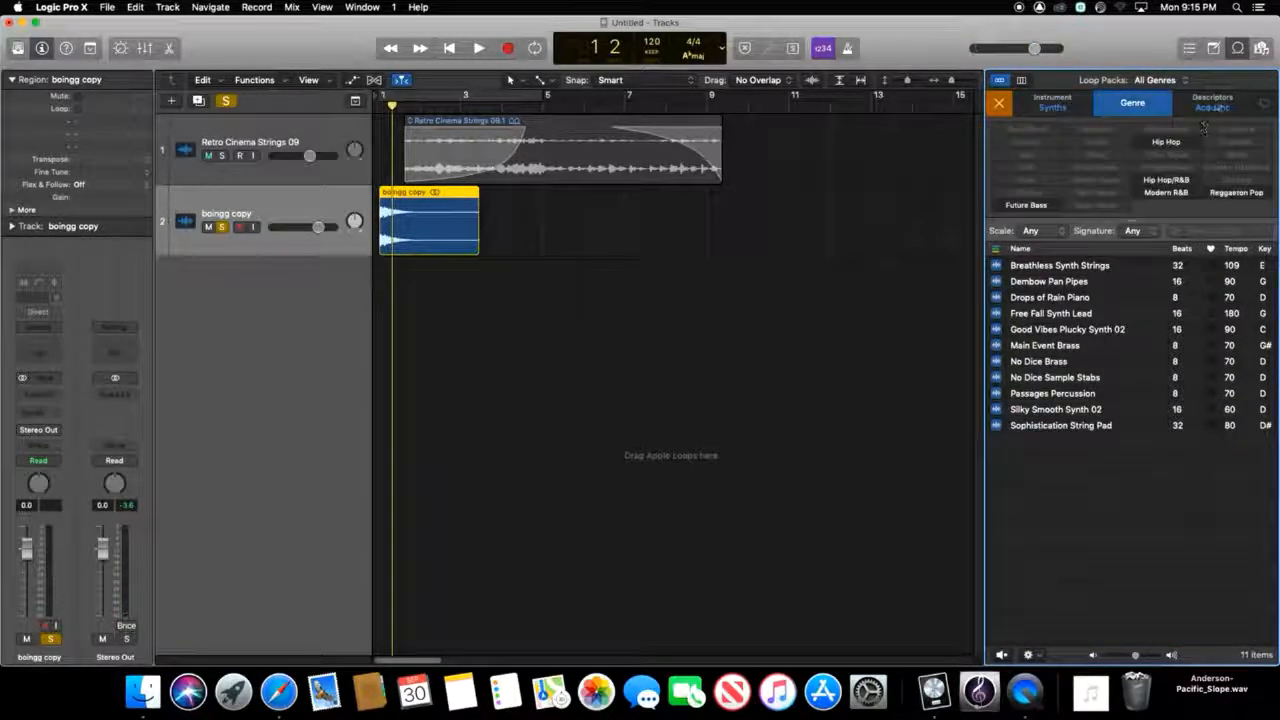
{"action": "left_click", "coordinate": [1199, 116]}
{"action": "left_click", "coordinate": [1048, 162]}
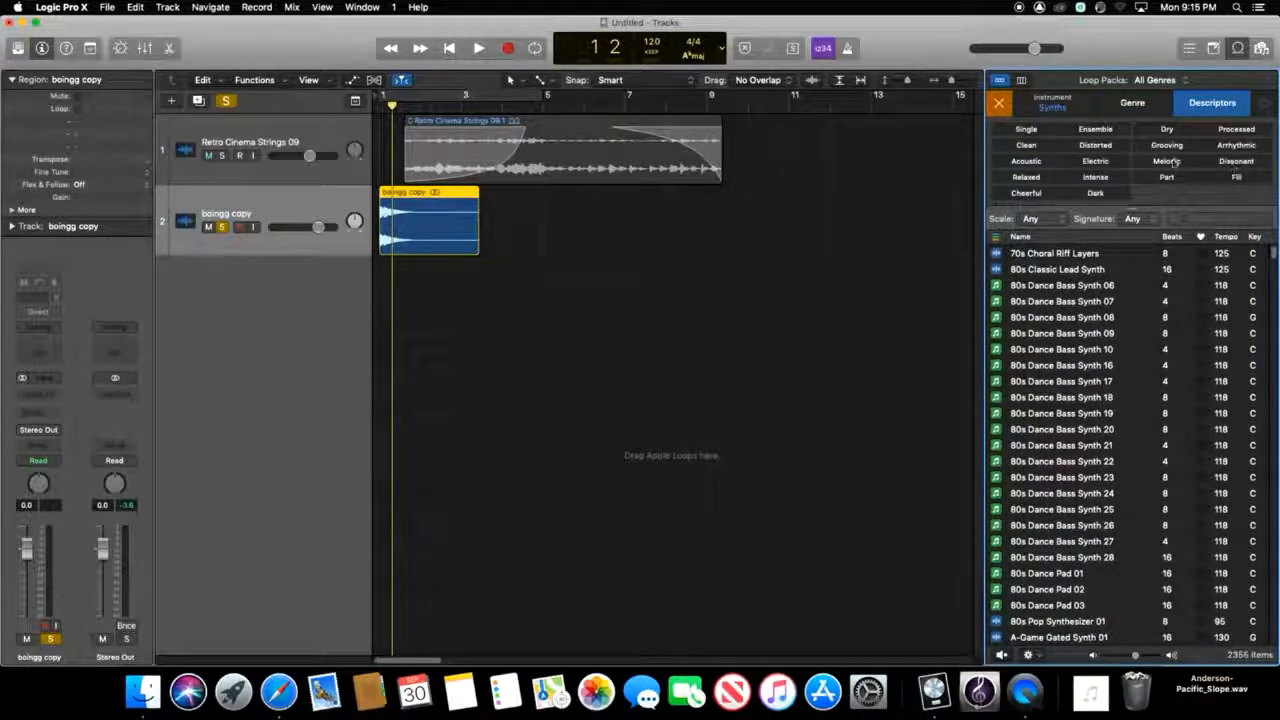
{"action": "left_click", "coordinate": [1166, 161]}
{"action": "scroll", "coordinate": [1028, 355], "scroll_direction": "down", "scroll_amount": 20}
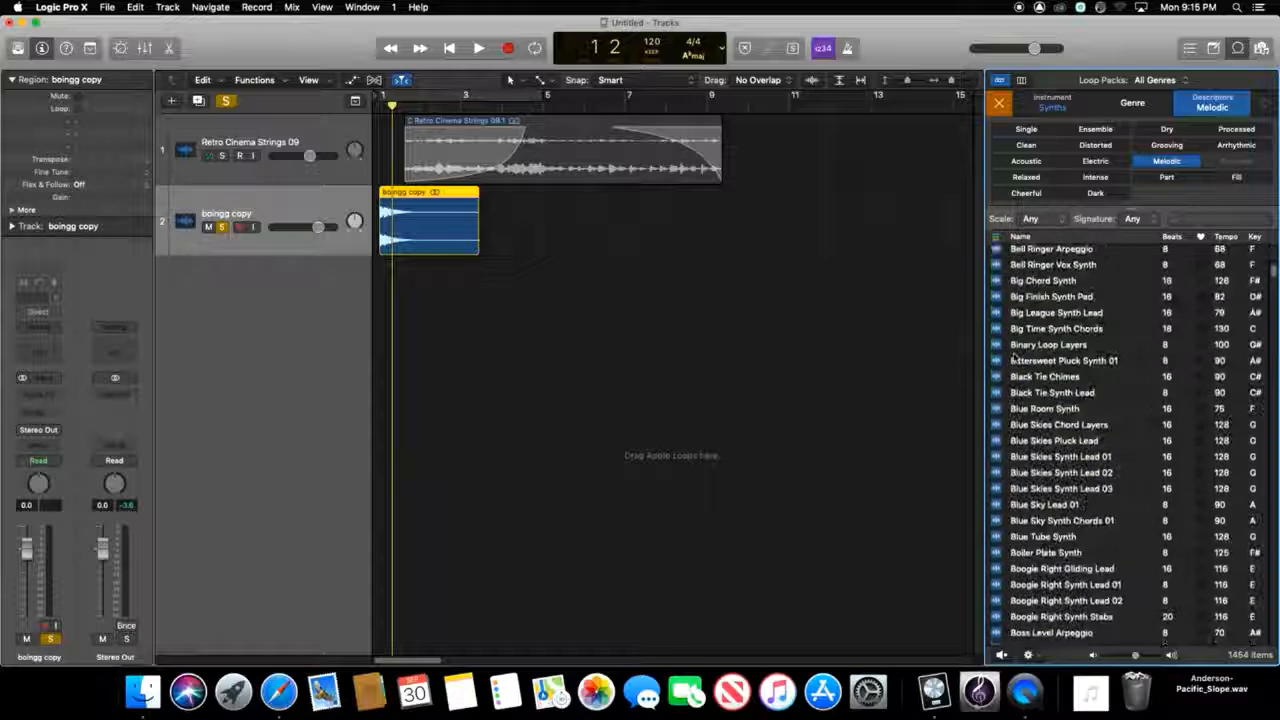
- Audition Chordal Synth Pattern 01, add it as a new track at bar 1, and turn off the boingg copy track's solo
{"action": "left_click", "coordinate": [1040, 434]}
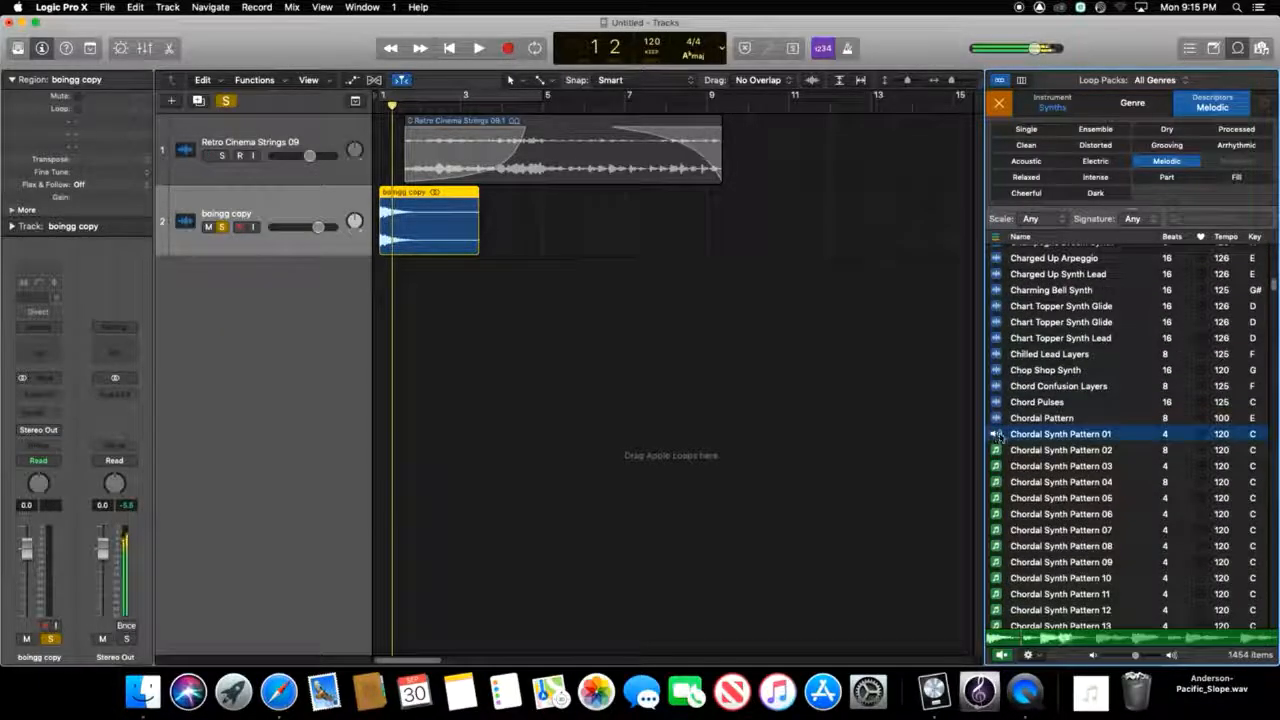
{"action": "left_click_drag", "start_coordinate": [998, 437], "coordinate": [372, 308]}
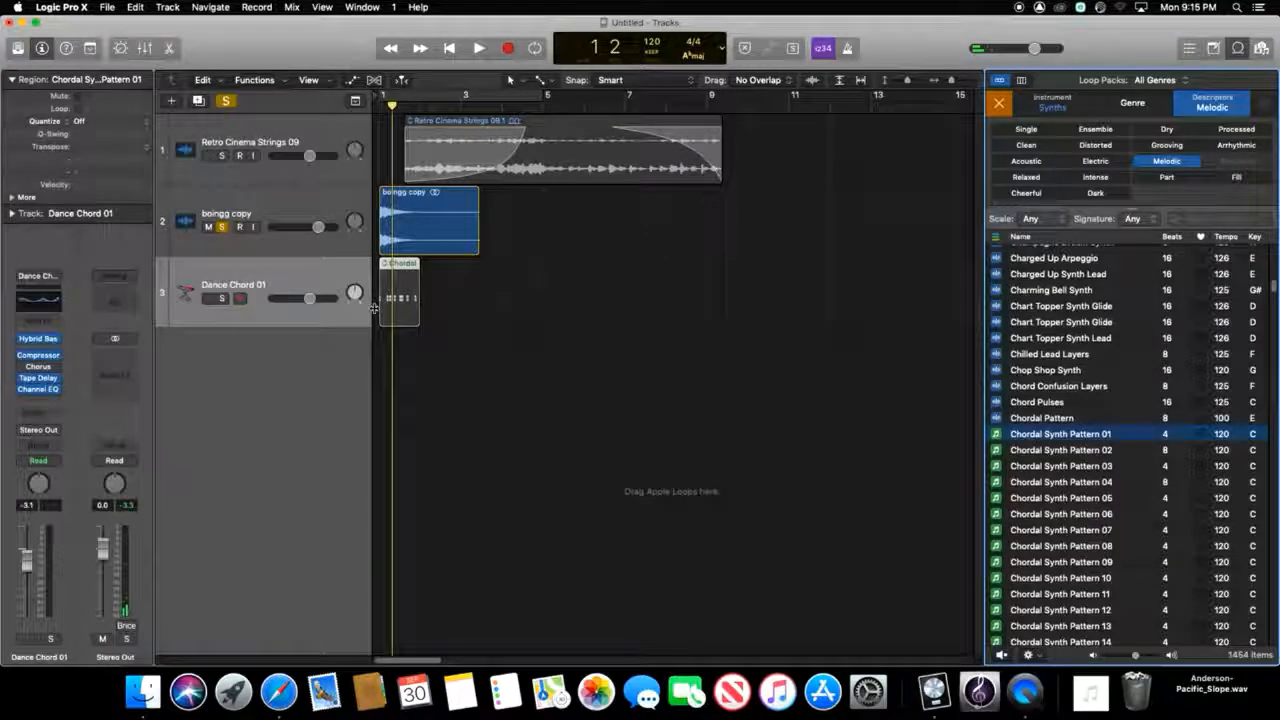
{"action": "left_click", "coordinate": [221, 227]}
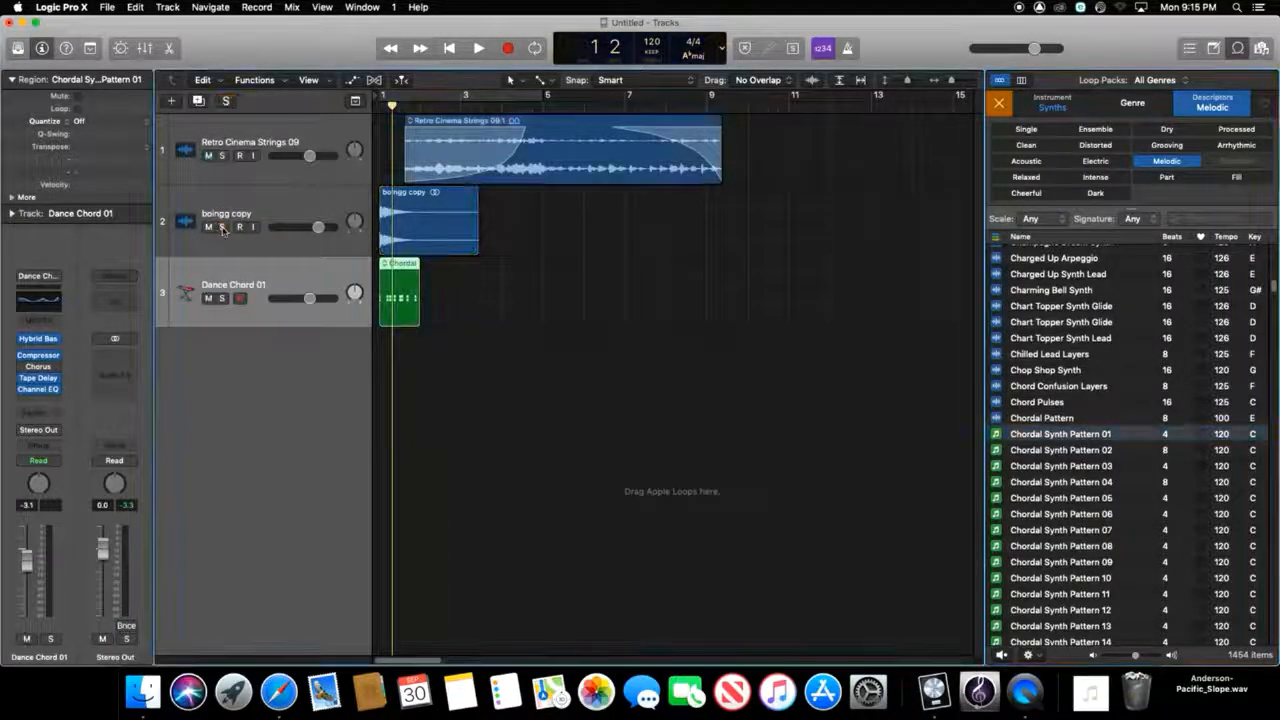
- Loop the Chordal Synth Pattern 01 region to about the middle of bar 6, and solo its track for playback
{"action": "left_click", "coordinate": [450, 276]}
{"action": "left_click_drag", "start_coordinate": [424, 268], "coordinate": [603, 270]}
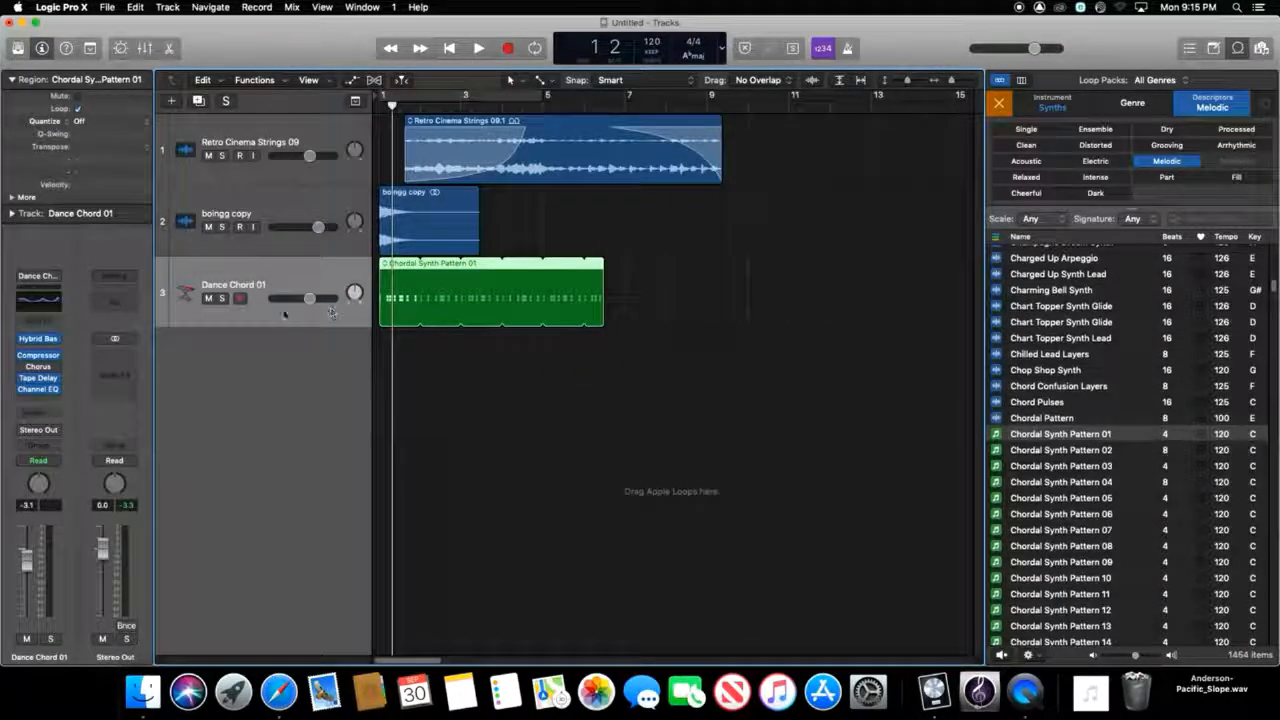
{"action": "left_click", "coordinate": [222, 300]}
{"action": "key", "text": "space"}
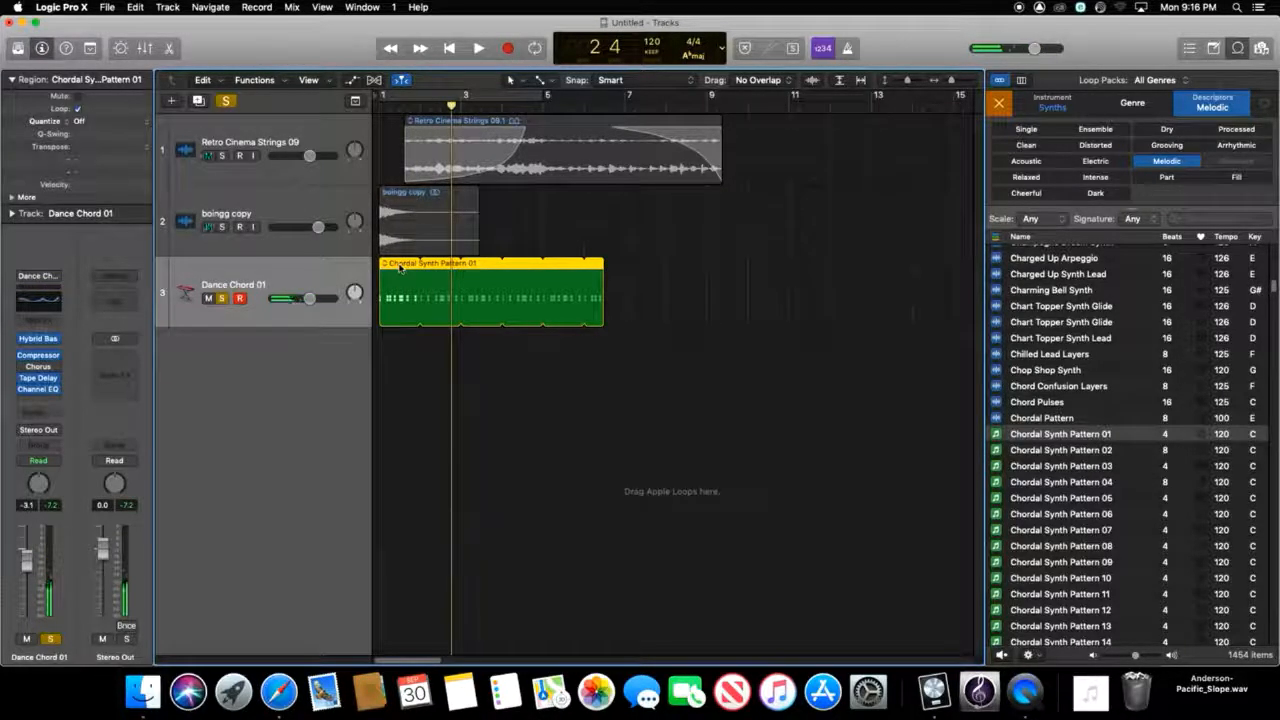
- Open Chordal Synth Pattern 01 in the Piano Roll, move the second chord's four notes earlier to 1 1 3 and lengthen them slightly
{"action": "double_click", "coordinate": [400, 267]}
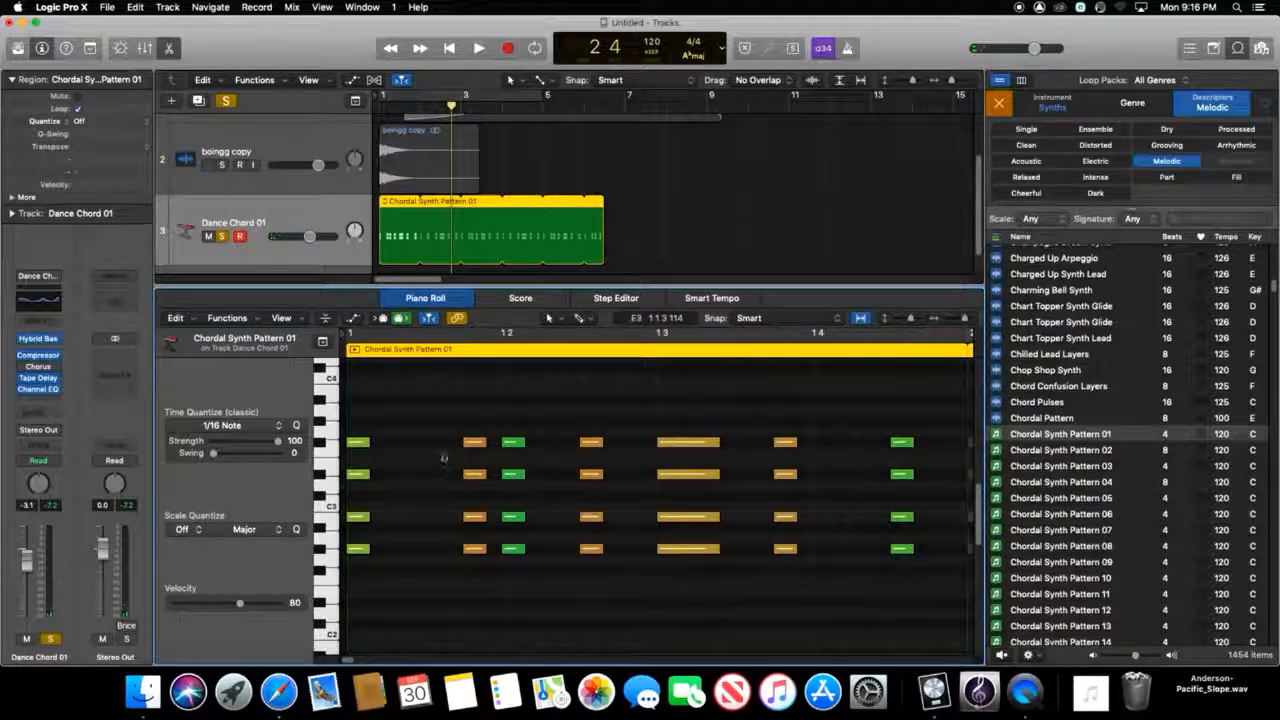
{"action": "left_click_drag", "start_coordinate": [448, 425], "coordinate": [512, 594]}
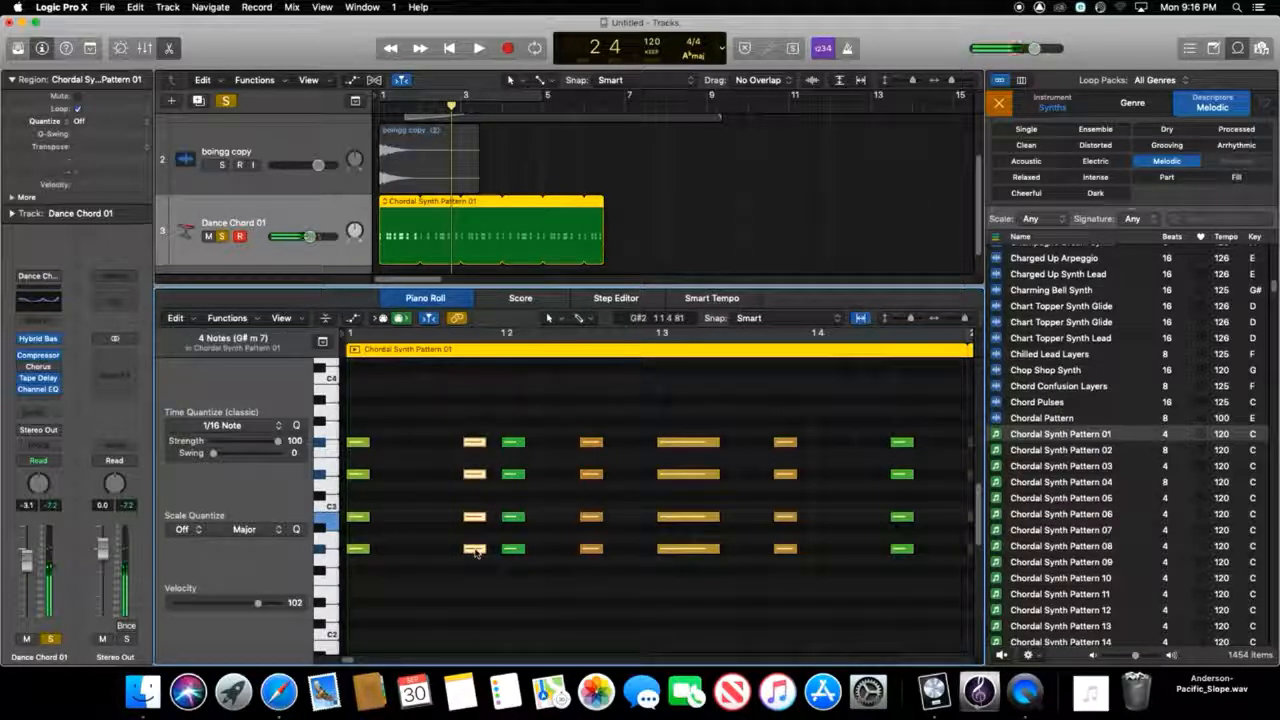
{"action": "mouse_move", "coordinate": [474, 550]}
{"action": "left_mouse_down"}
{"action": "mouse_move", "coordinate": [437, 550]}
{"action": "mouse_move", "coordinate": [486, 550]}
{"action": "mouse_move", "coordinate": [455, 548]}
{"action": "left_mouse_up"}
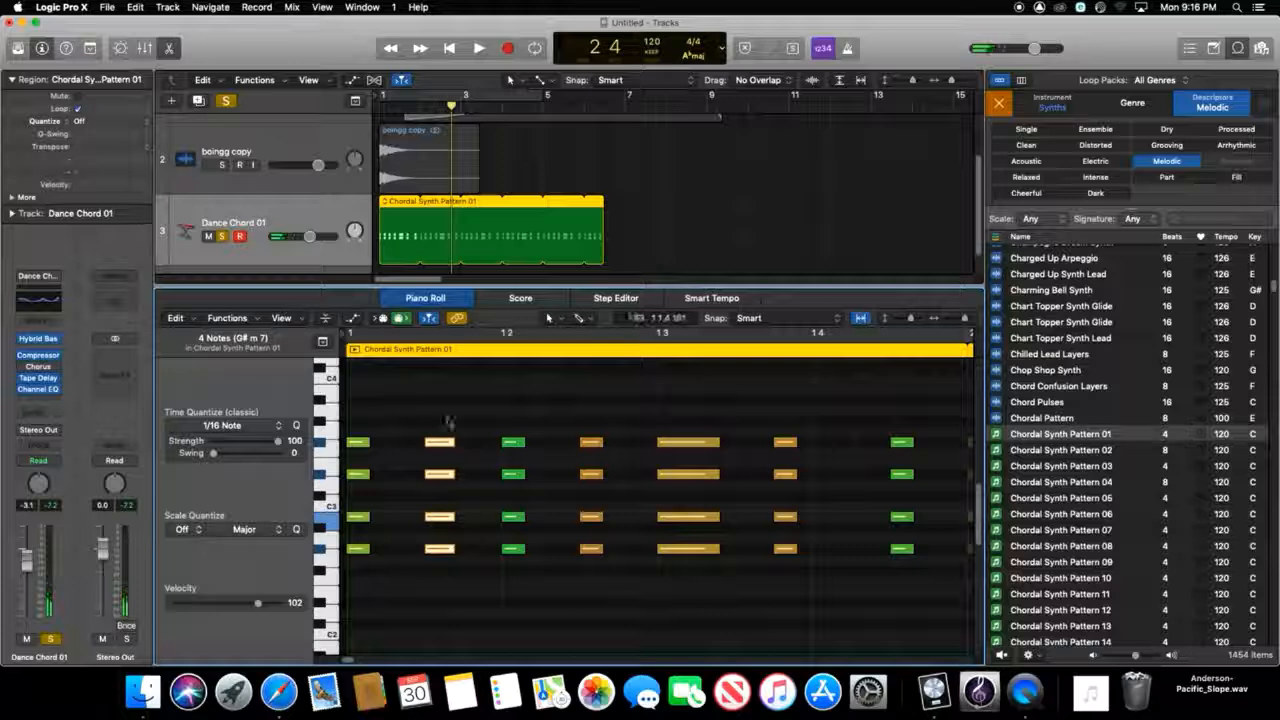
- Raise the second chord's top note to A3 and stretch it almost to 1 3, and return it to F#3 at a short length
{"action": "left_click_drag", "start_coordinate": [443, 445], "coordinate": [645, 411]}
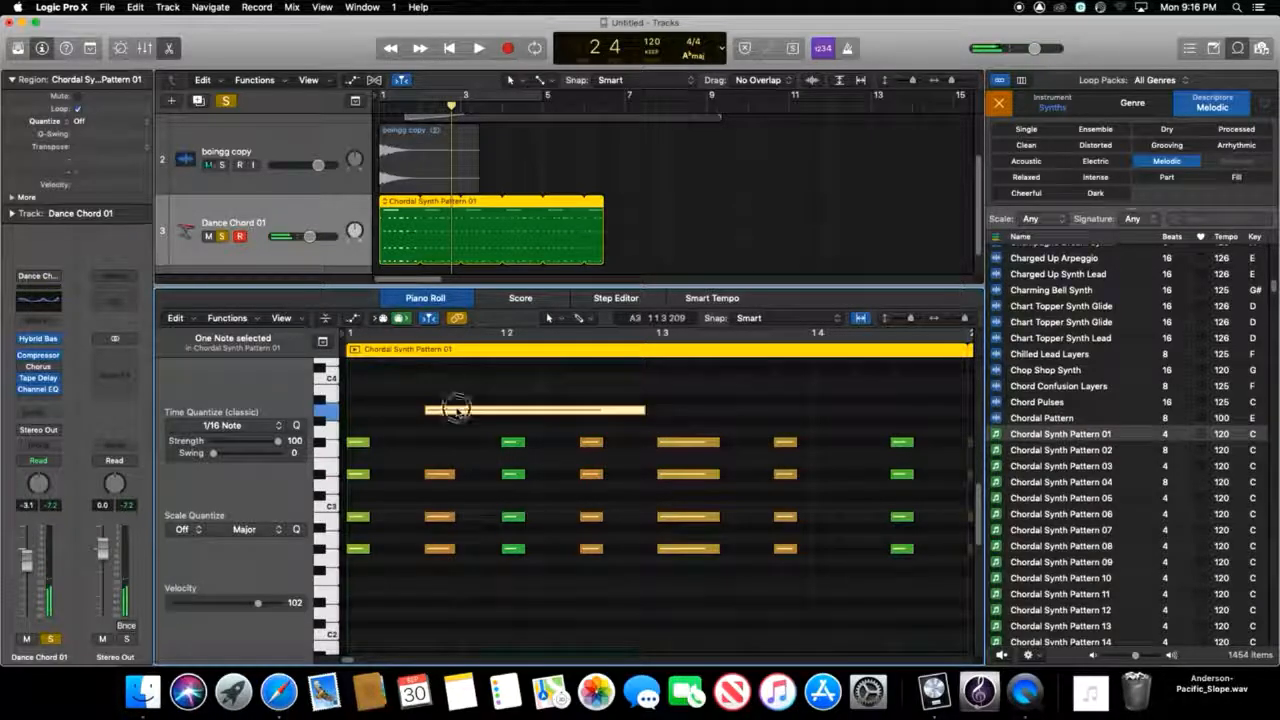
{"action": "left_click_drag", "start_coordinate": [455, 408], "coordinate": [455, 443]}
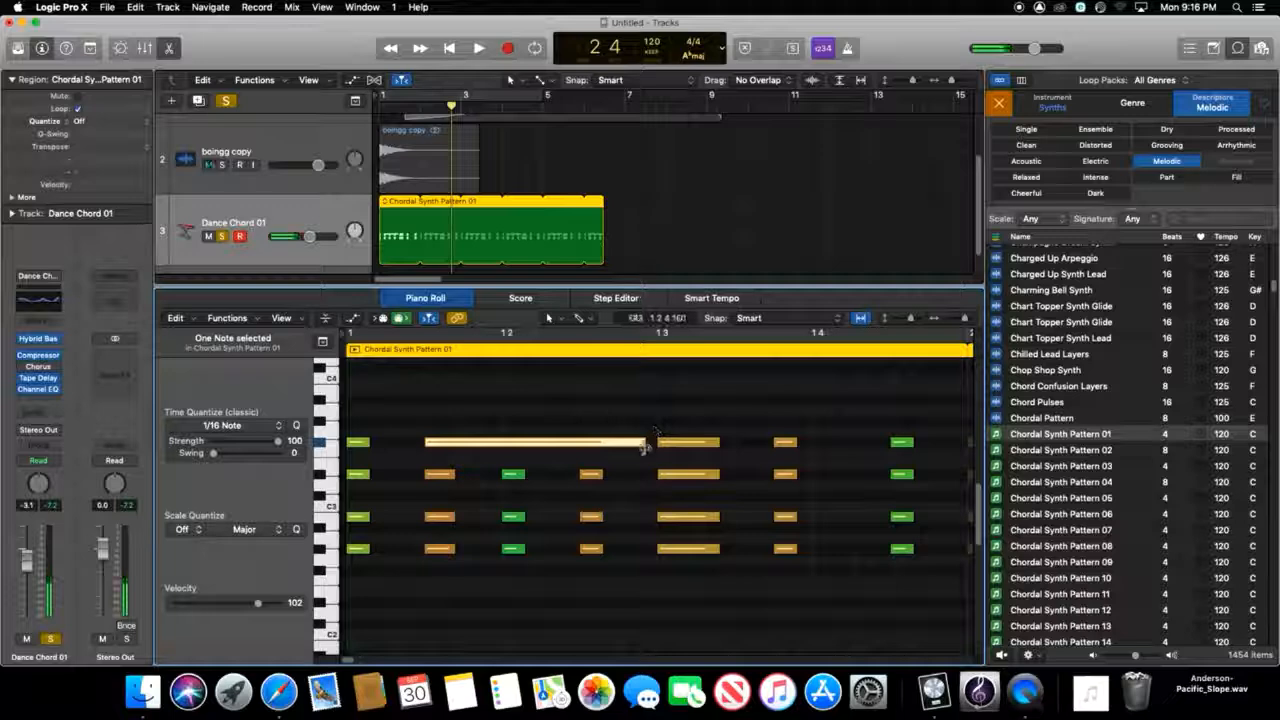
{"action": "left_click_drag", "start_coordinate": [645, 442], "coordinate": [450, 440]}
- With the Pencil tool, add F2 and D2 notes below the second chord and lengthen both to just before 1 2
{"action": "left_click", "coordinate": [580, 318]}
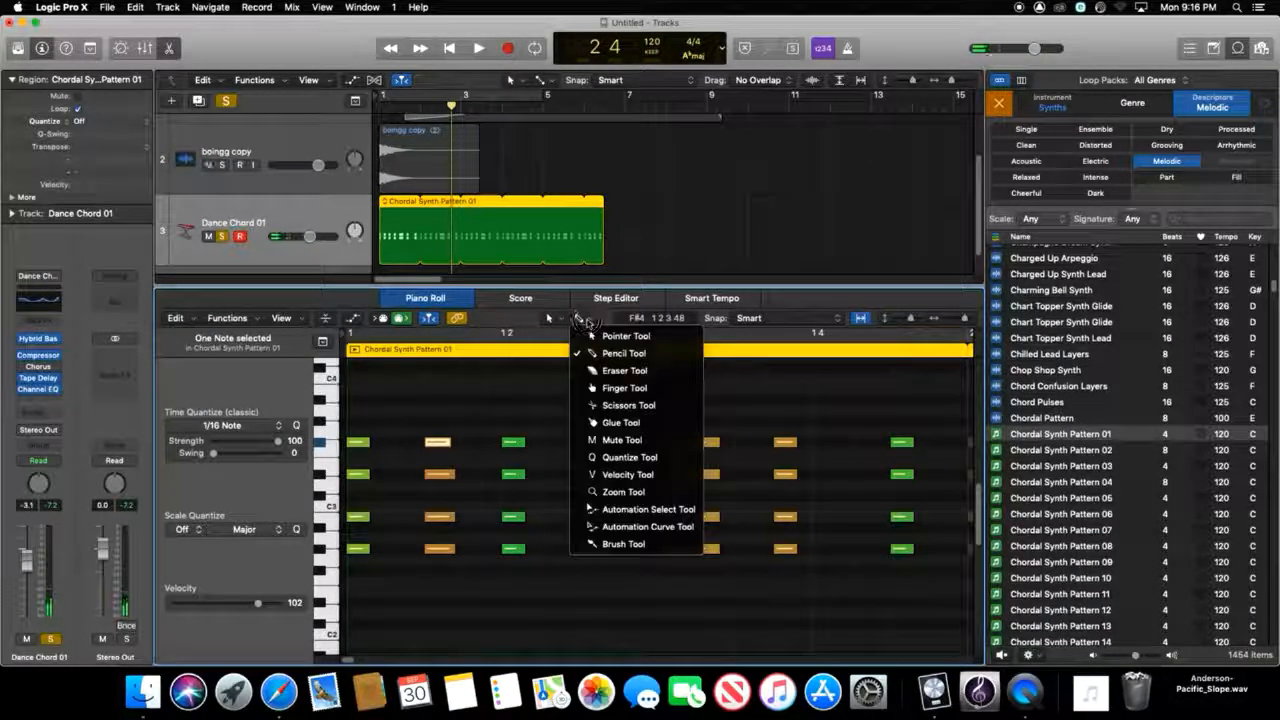
{"action": "left_click", "coordinate": [407, 412]}
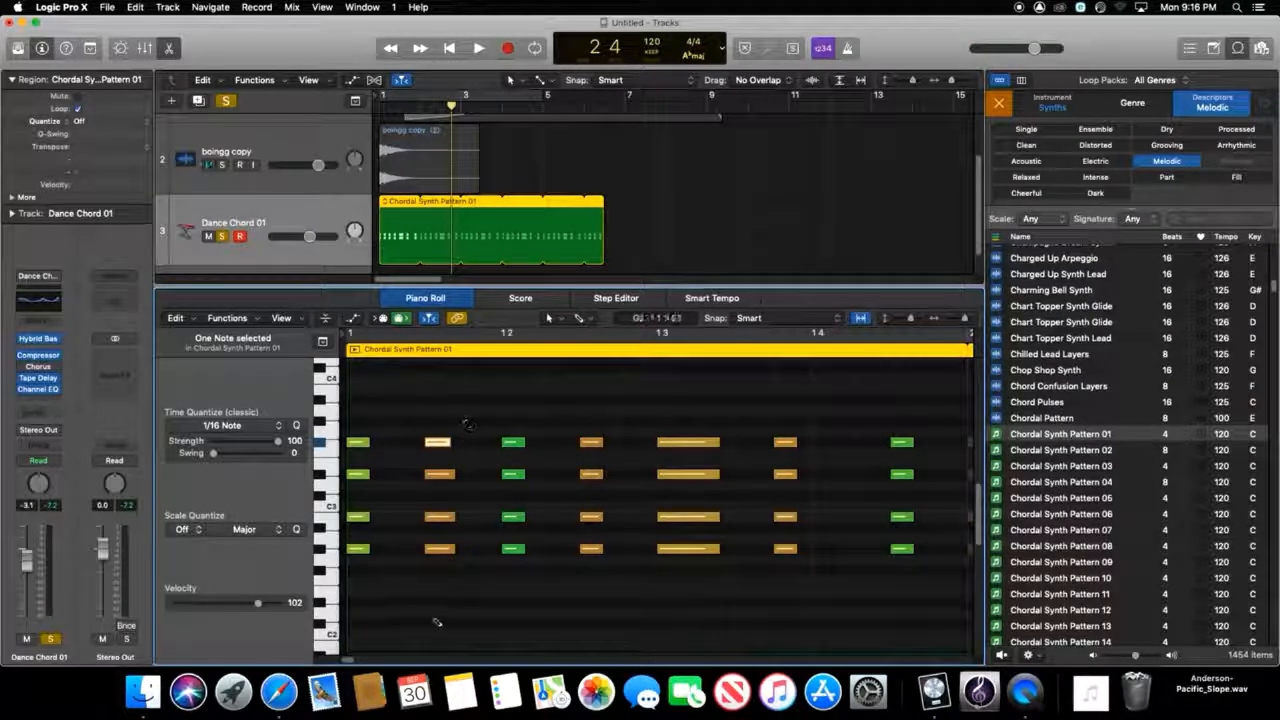
{"action": "left_click", "coordinate": [443, 582]}
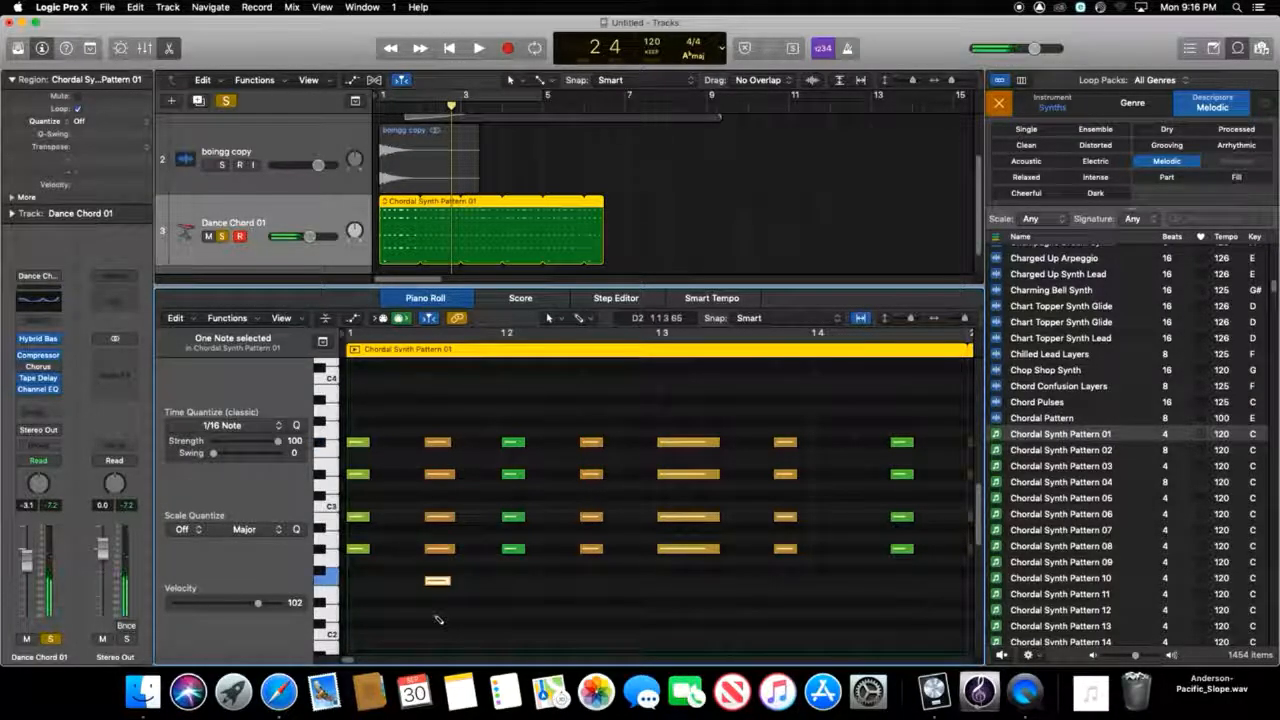
{"action": "left_click", "coordinate": [437, 614]}
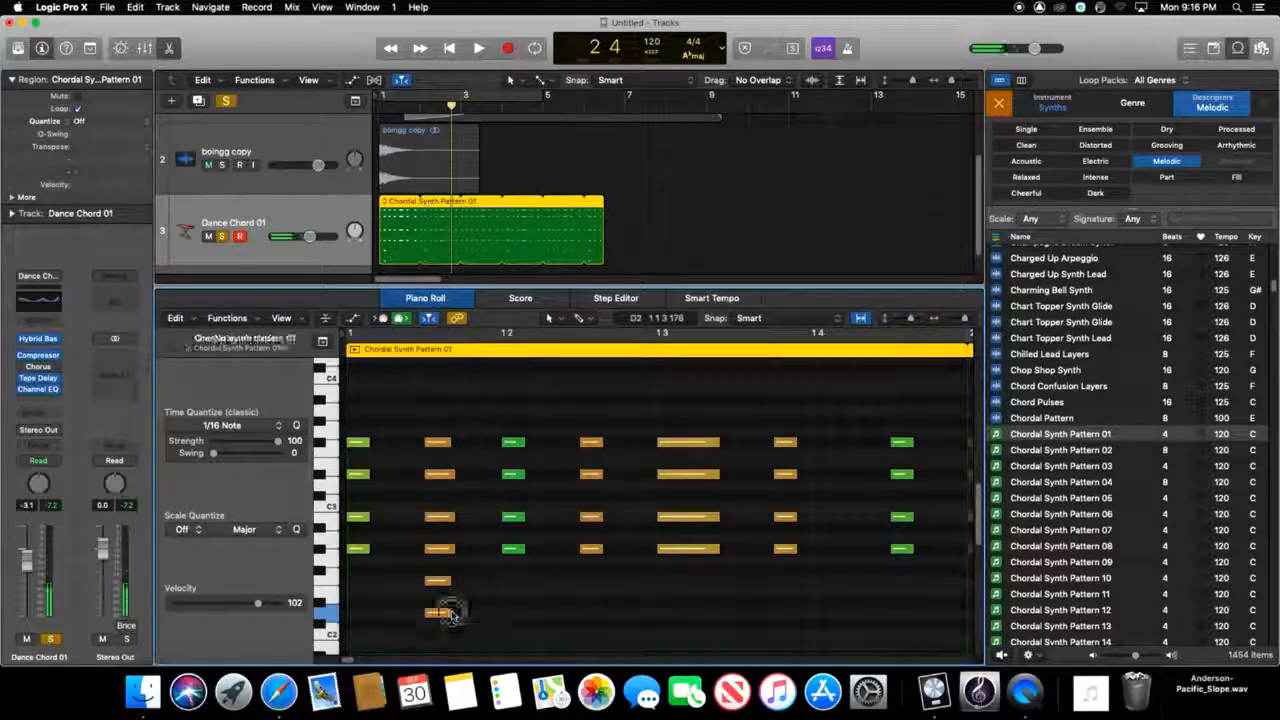
{"action": "left_click_drag", "start_coordinate": [449, 613], "coordinate": [487, 582]}
- With the Eraser tool, delete the F#3 notes of the second to fifth chords and the B2 notes of the third and fifth
{"action": "left_click", "coordinate": [587, 321]}
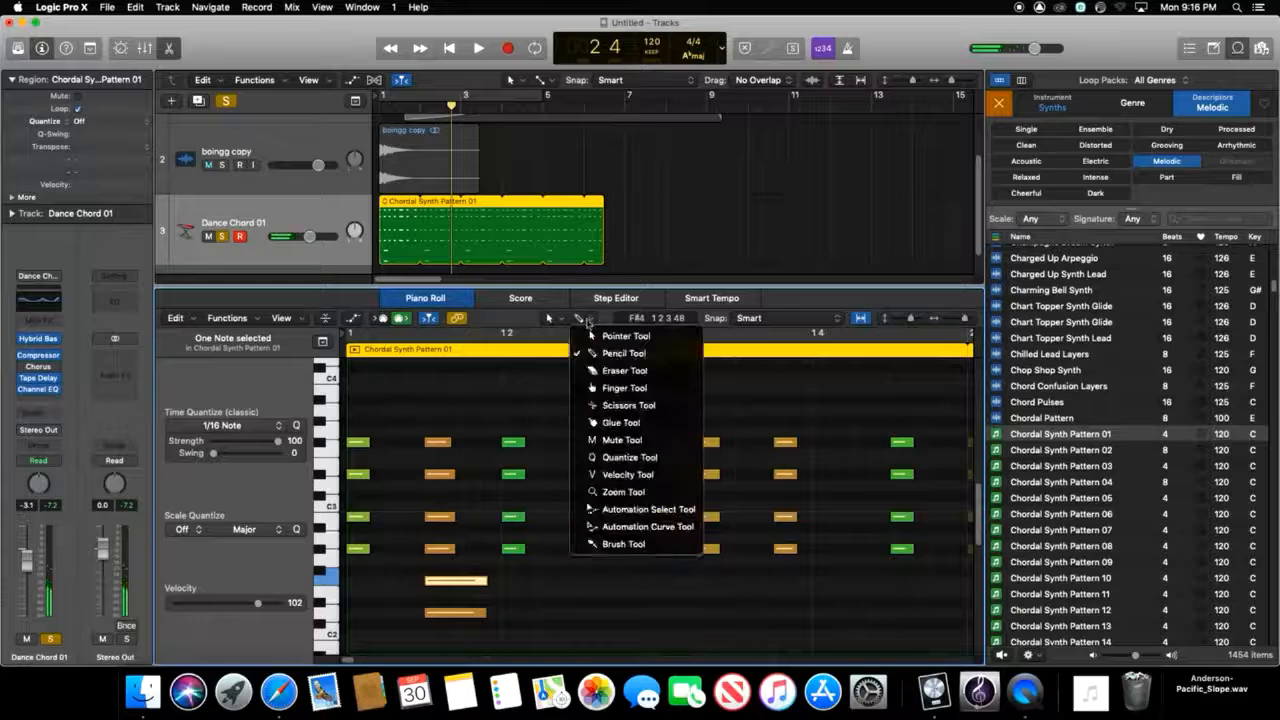
{"action": "left_click", "coordinate": [628, 372]}
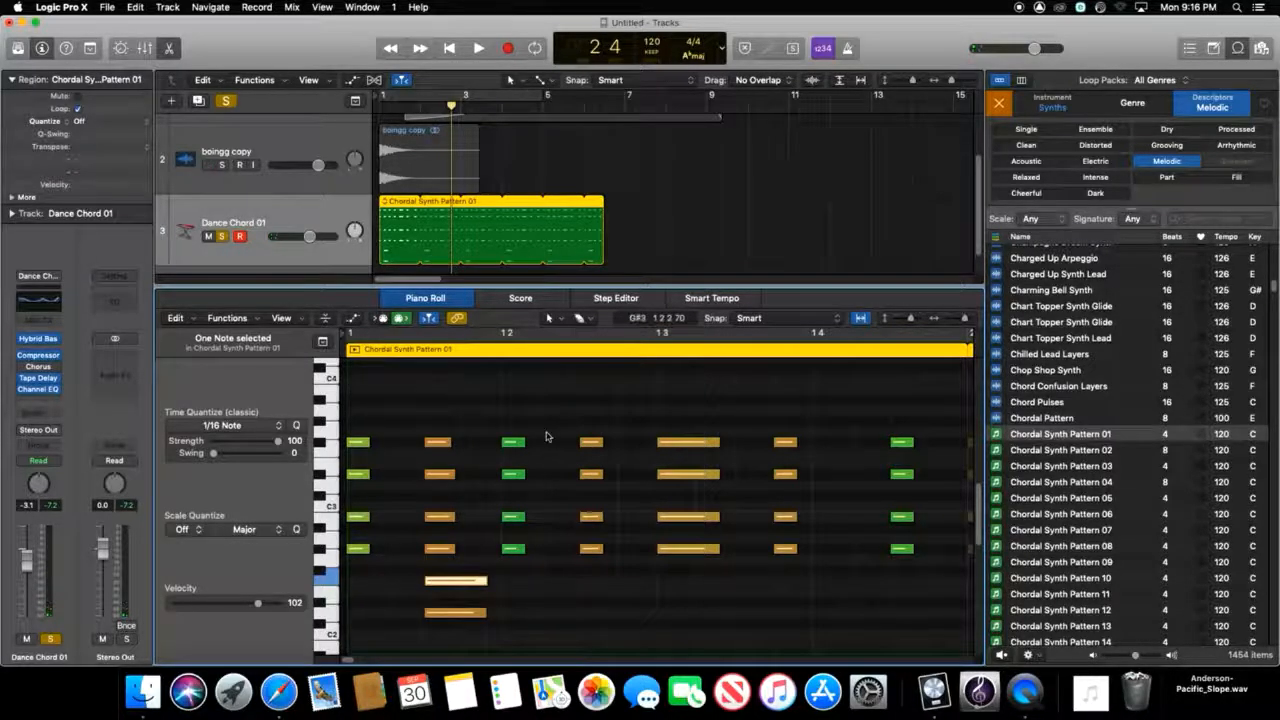
{"action": "left_click", "coordinate": [516, 443]}
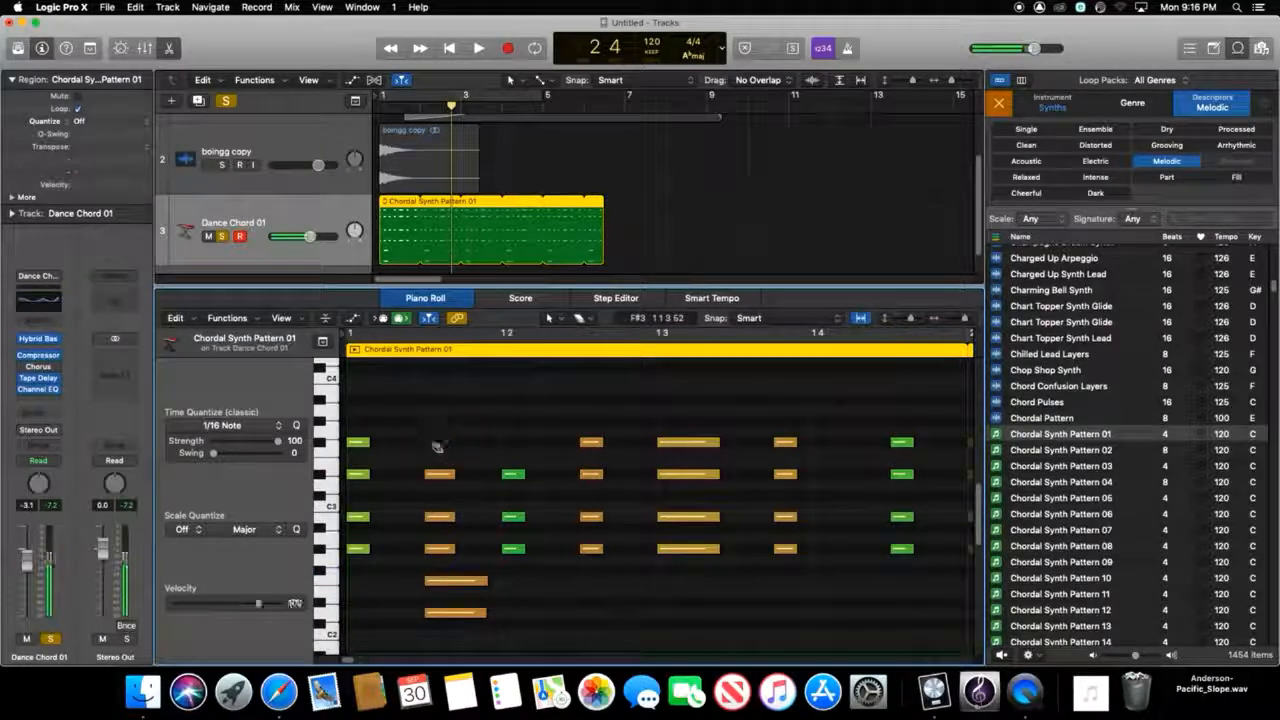
{"action": "left_click", "coordinate": [591, 443]}
{"action": "left_click", "coordinate": [677, 443]}
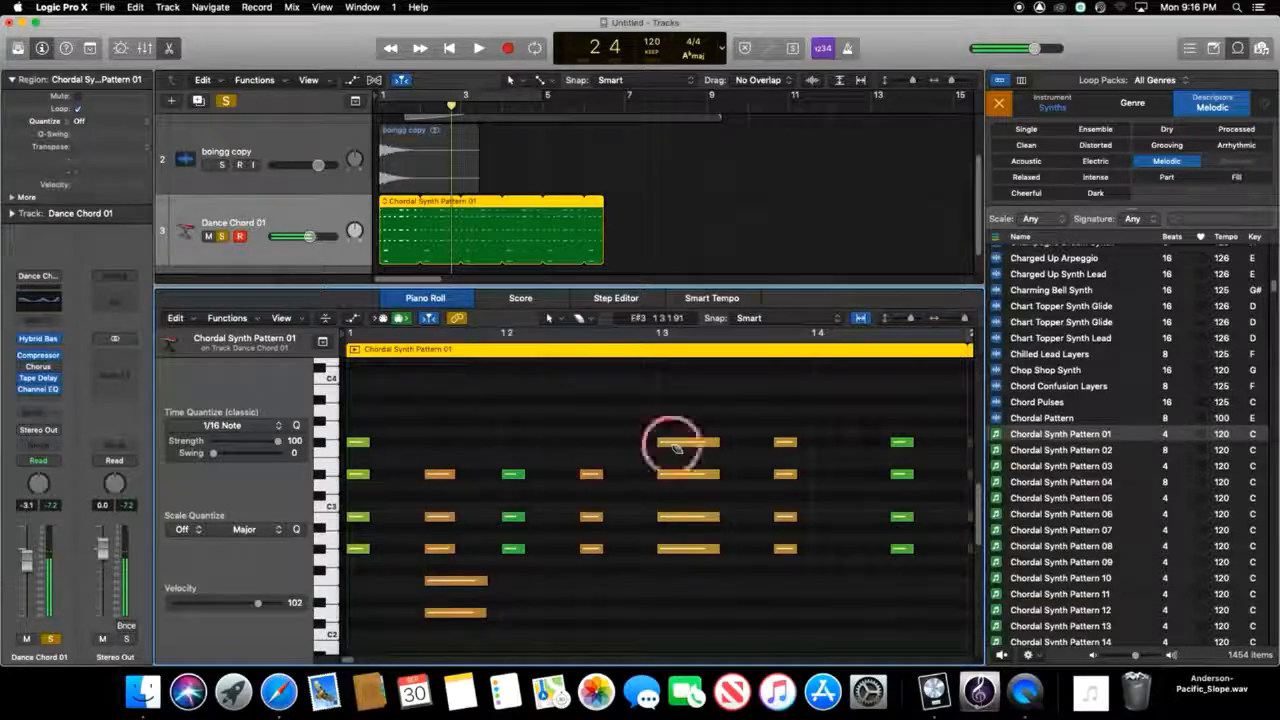
{"action": "left_click", "coordinate": [679, 516]}
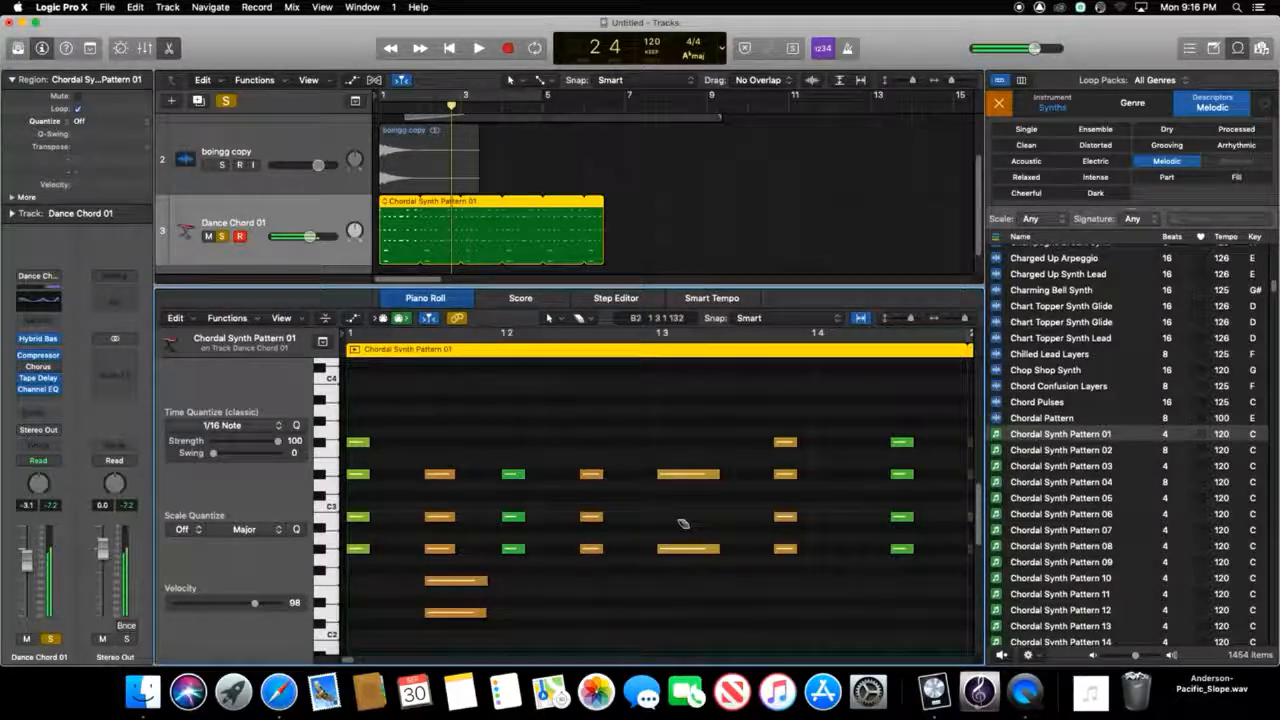
{"action": "left_click", "coordinate": [513, 517]}
- With the Mute tool, mute the top notes of the third and fifth chords and the fourth chord's B2, and unmute all three
{"action": "left_click", "coordinate": [588, 319]}
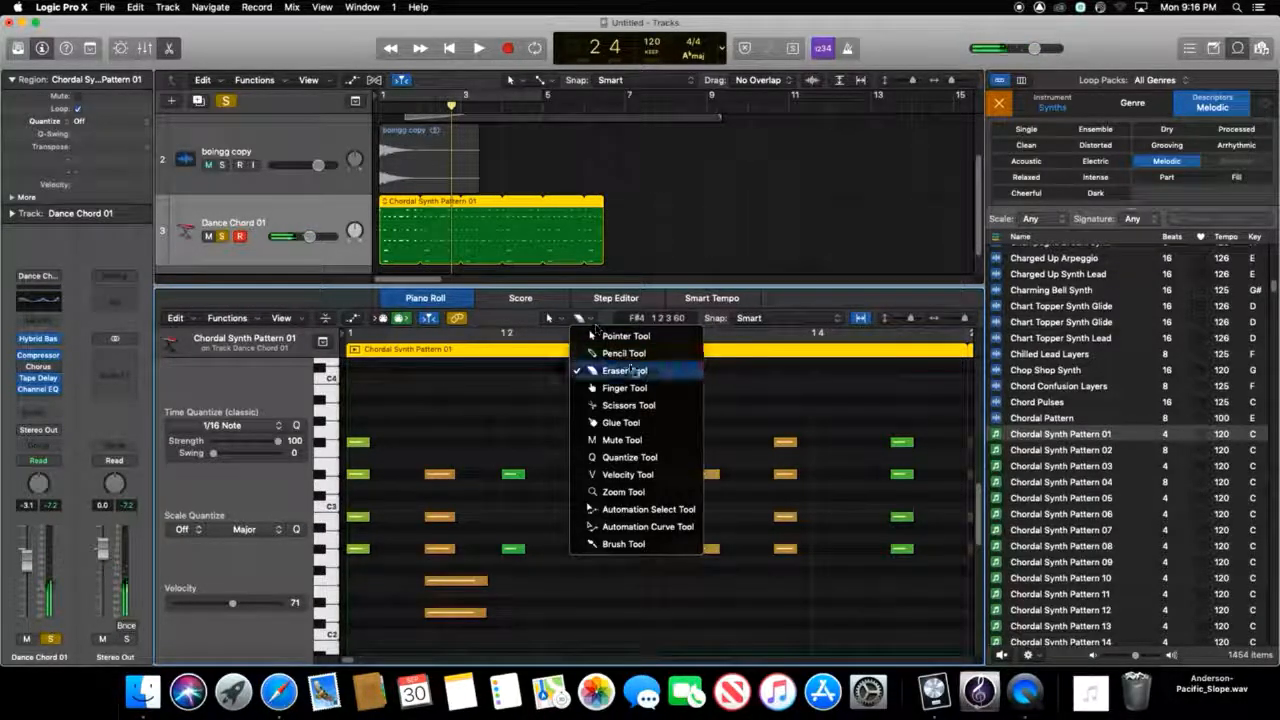
{"action": "left_click", "coordinate": [655, 440]}
{"action": "left_click", "coordinate": [515, 476]}
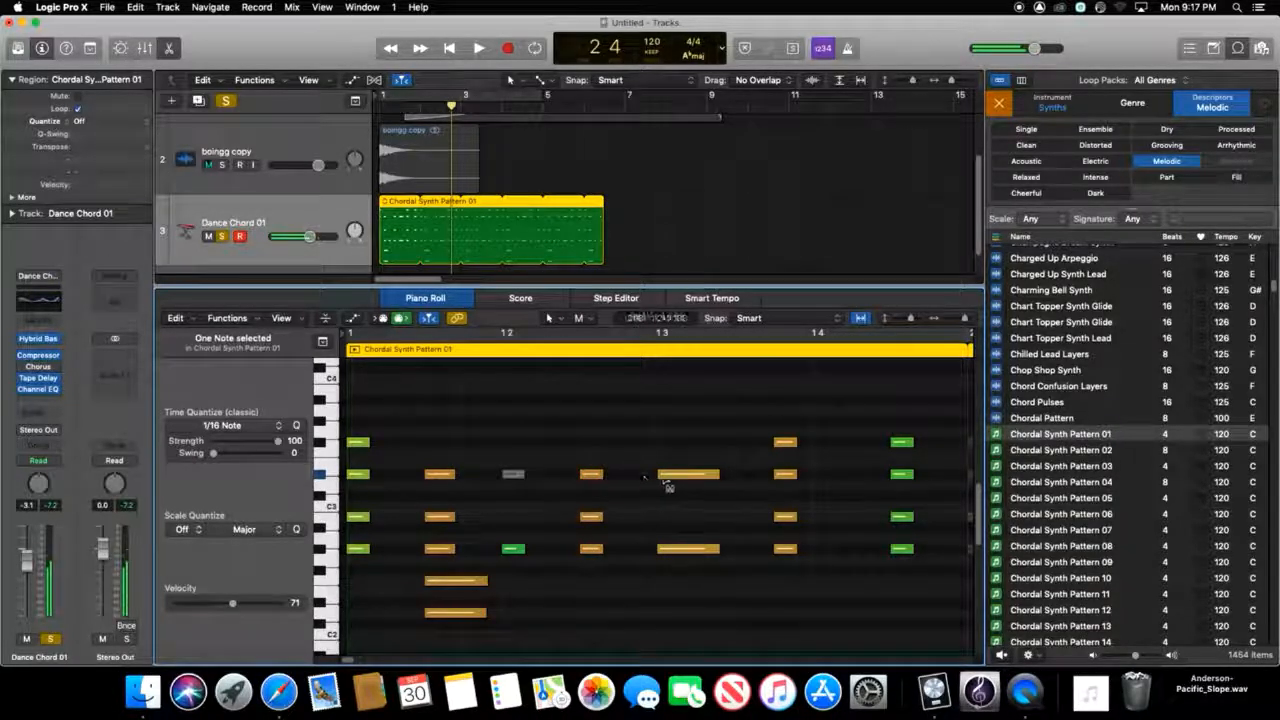
{"action": "left_click", "coordinate": [591, 516]}
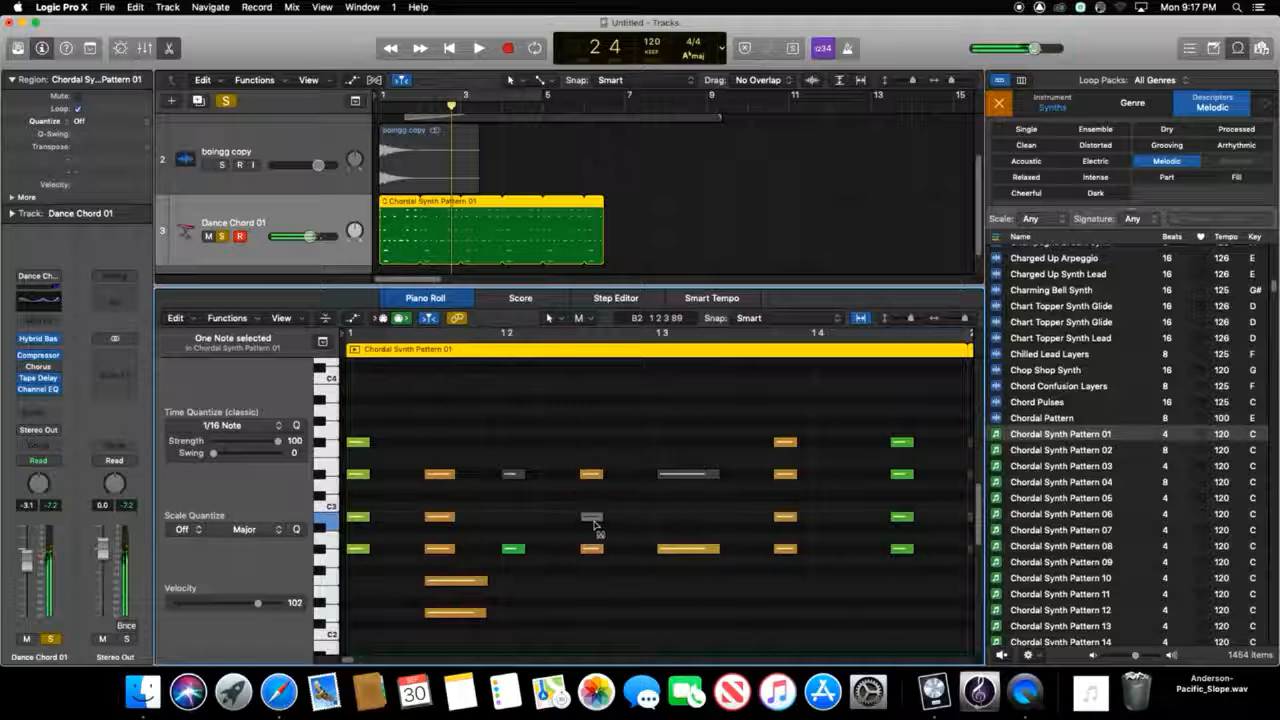
{"action": "left_click", "coordinate": [690, 474]}
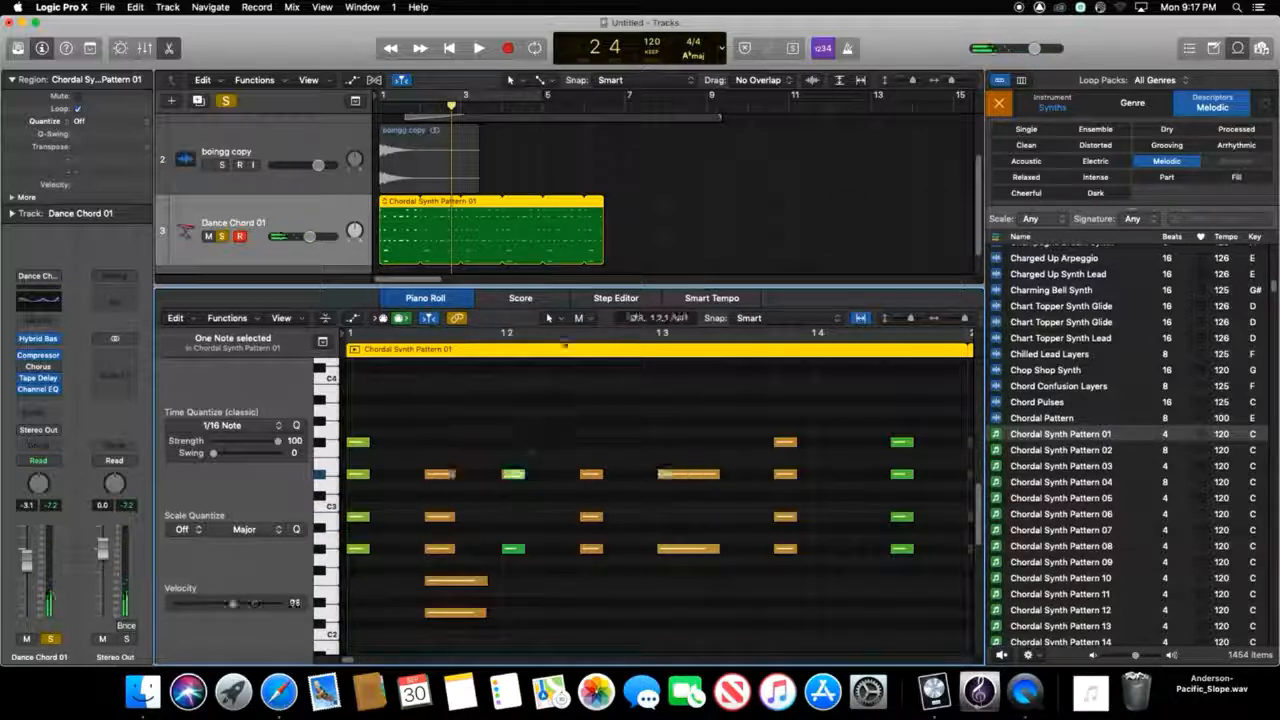
- With the Velocity tool, select the 12 notes of the second to fifth chords and lower their velocity to 1
{"action": "left_click", "coordinate": [580, 318]}
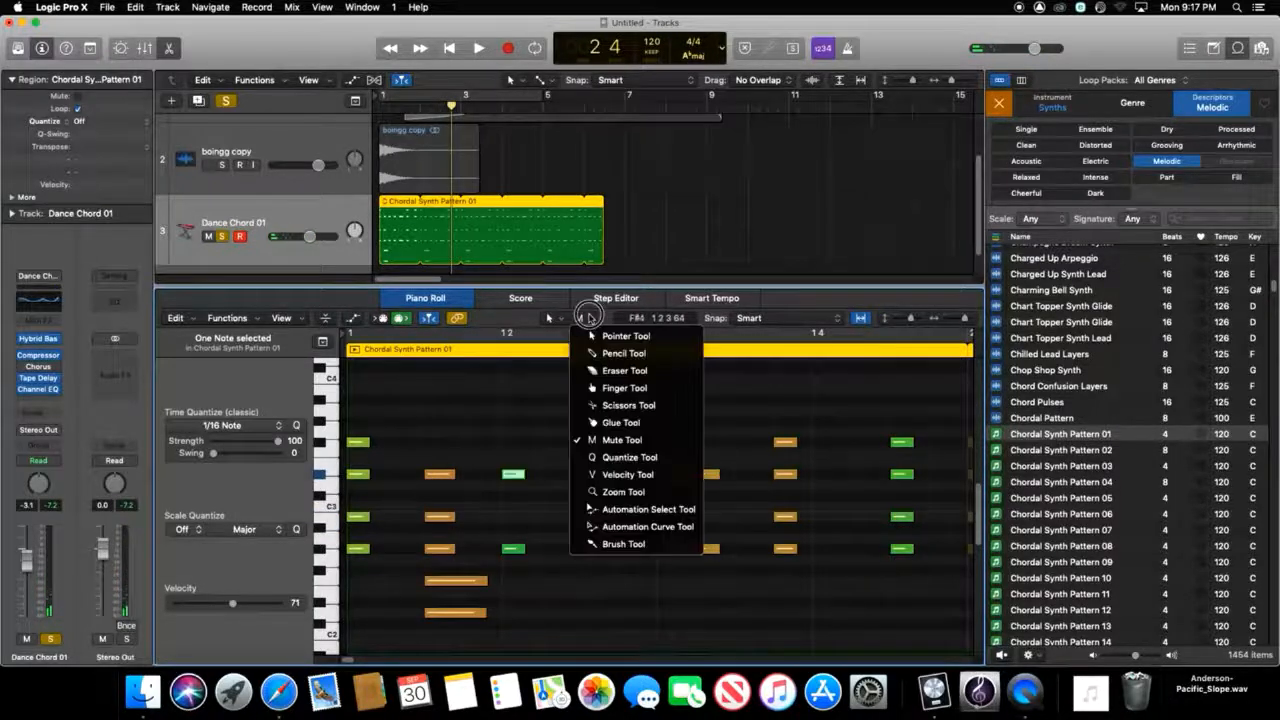
{"action": "left_click", "coordinate": [630, 475]}
{"action": "left_click_drag", "start_coordinate": [426, 425], "coordinate": [750, 607]}
{"action": "left_click_drag", "start_coordinate": [465, 590], "coordinate": [459, 643]}
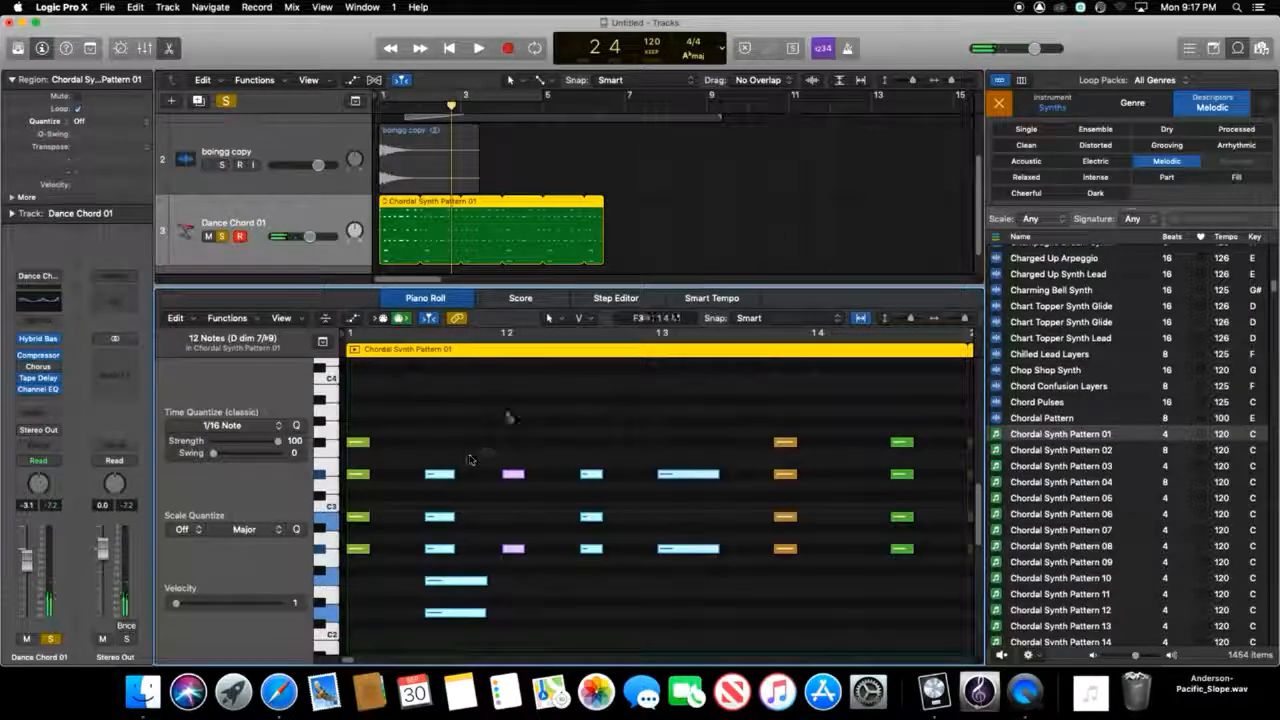
- Display Chordal Synth Pattern 01 as notation in the Score editor and look through its earlier bars
{"action": "left_click", "coordinate": [516, 298]}
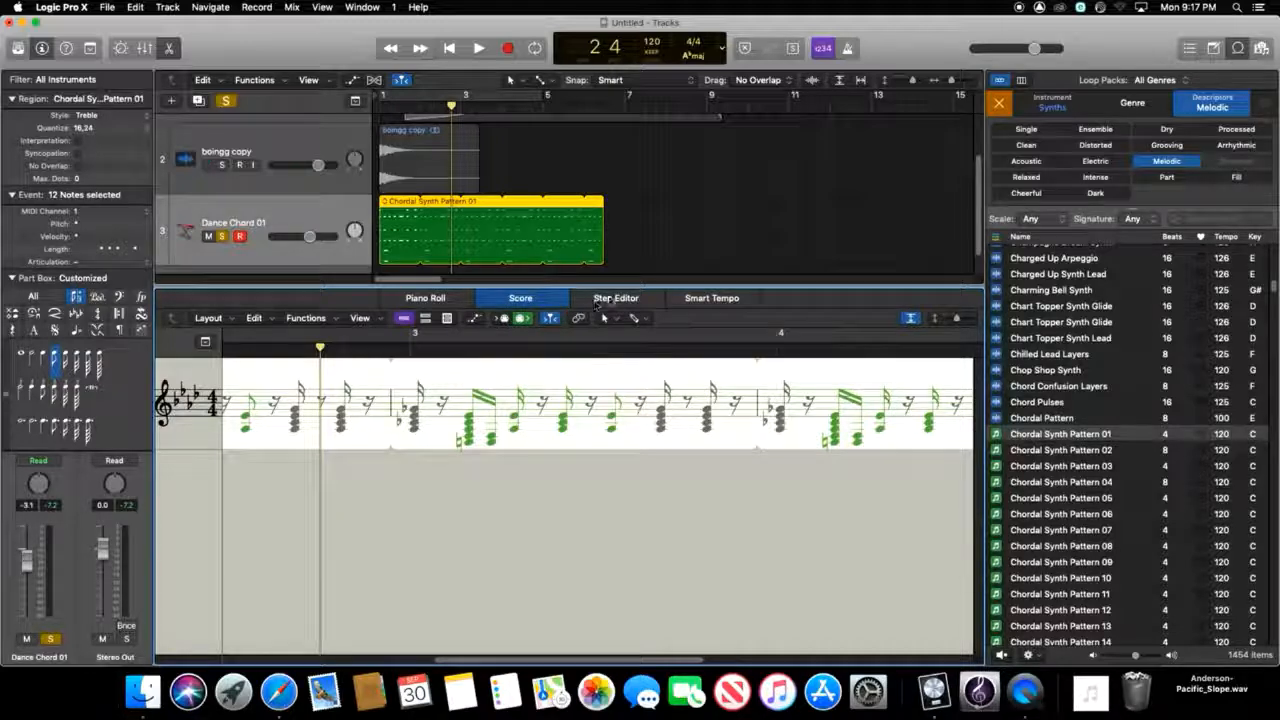
{"action": "scroll", "coordinate": [582, 353], "scroll_direction": "left", "scroll_amount": 8}
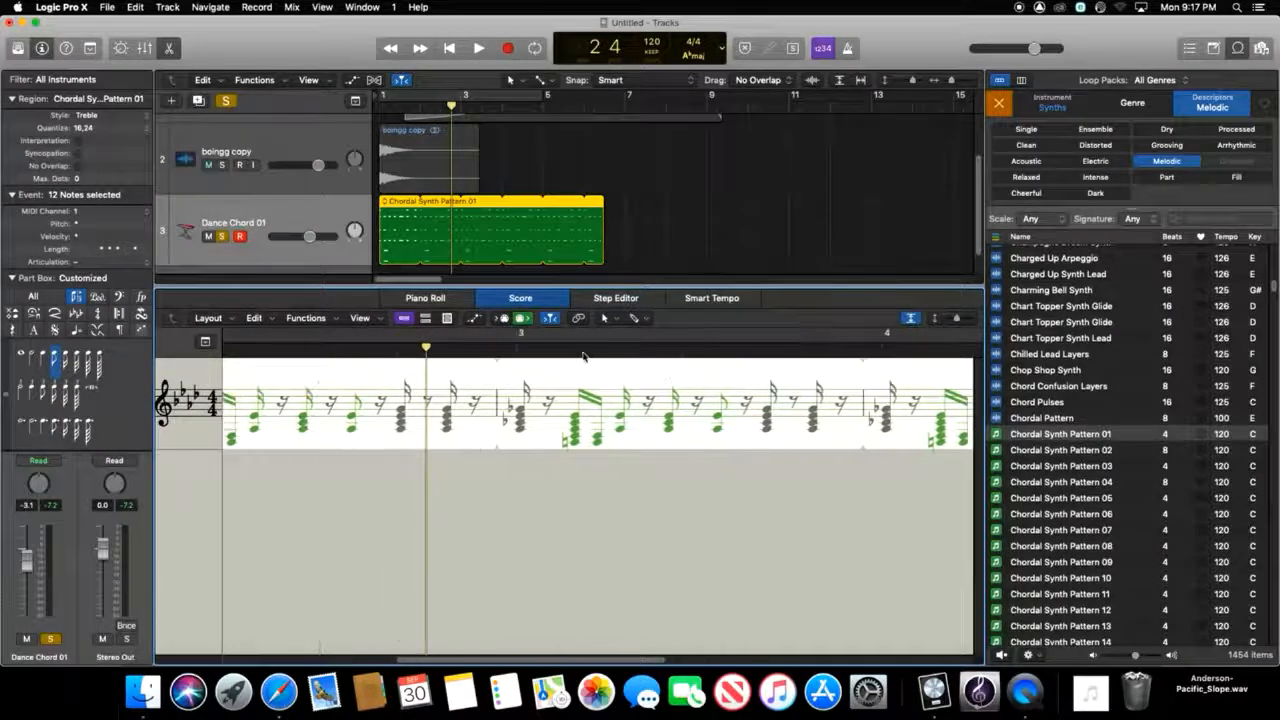
- Examine Chordal Synth Pattern 01 in the Step Editor, select a G#2 velocity bar, and look at the Smart Tempo and Piano Roll editors
{"action": "left_click", "coordinate": [630, 299]}
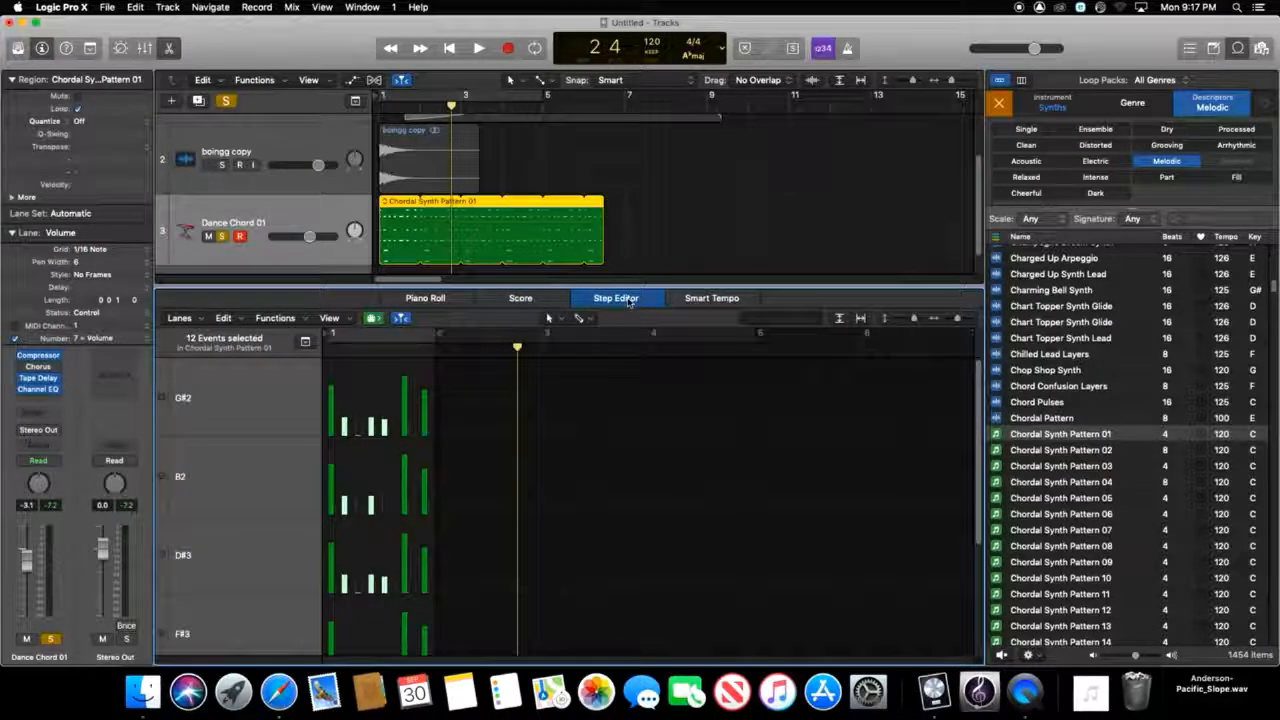
{"action": "left_click", "coordinate": [404, 388]}
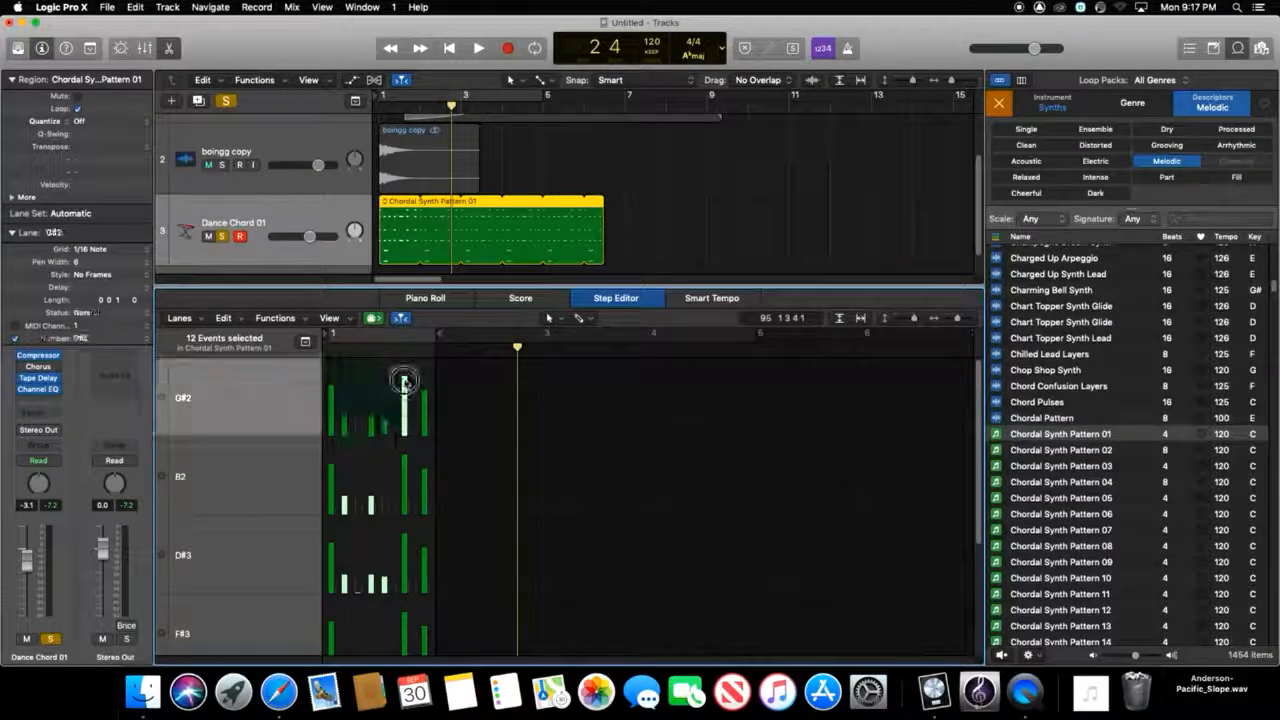
{"action": "left_click", "coordinate": [698, 305]}
{"action": "left_click", "coordinate": [440, 298]}
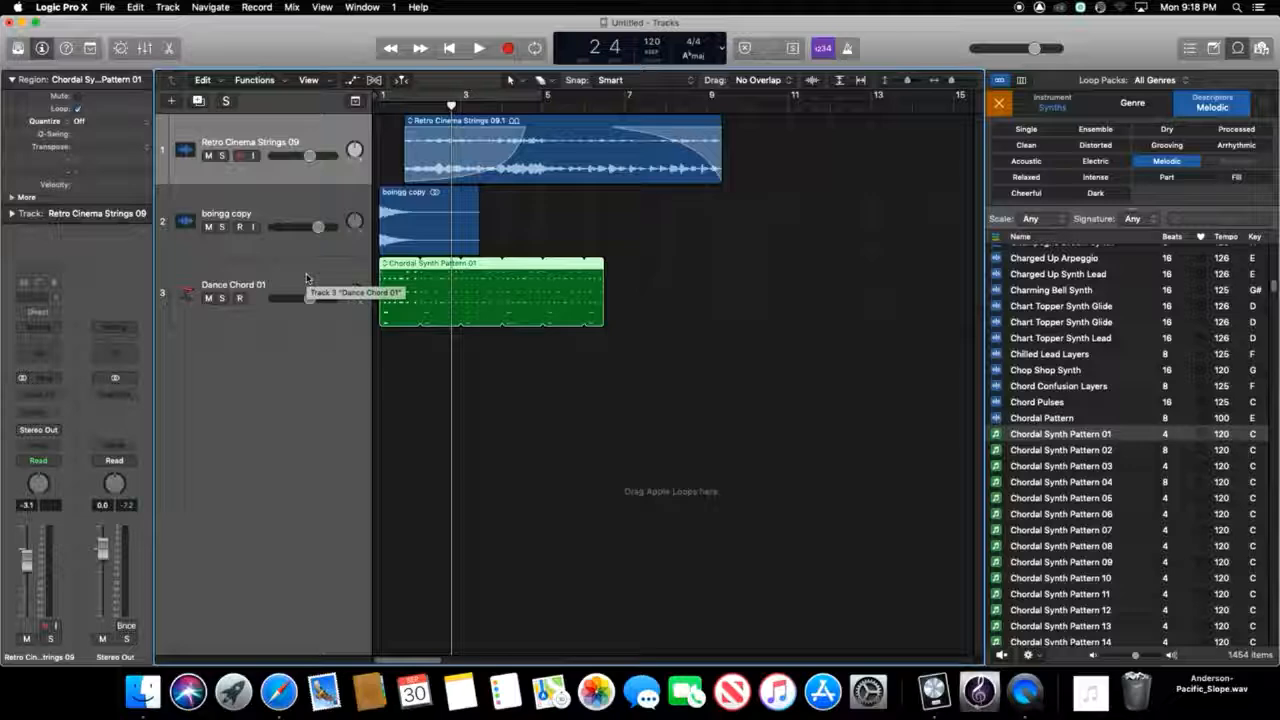
- Replace the instrument on the Dance Chord 01 track with a stereo Retro Synth and move its window clear of the channel strip
{"action": "left_click", "coordinate": [307, 278]}
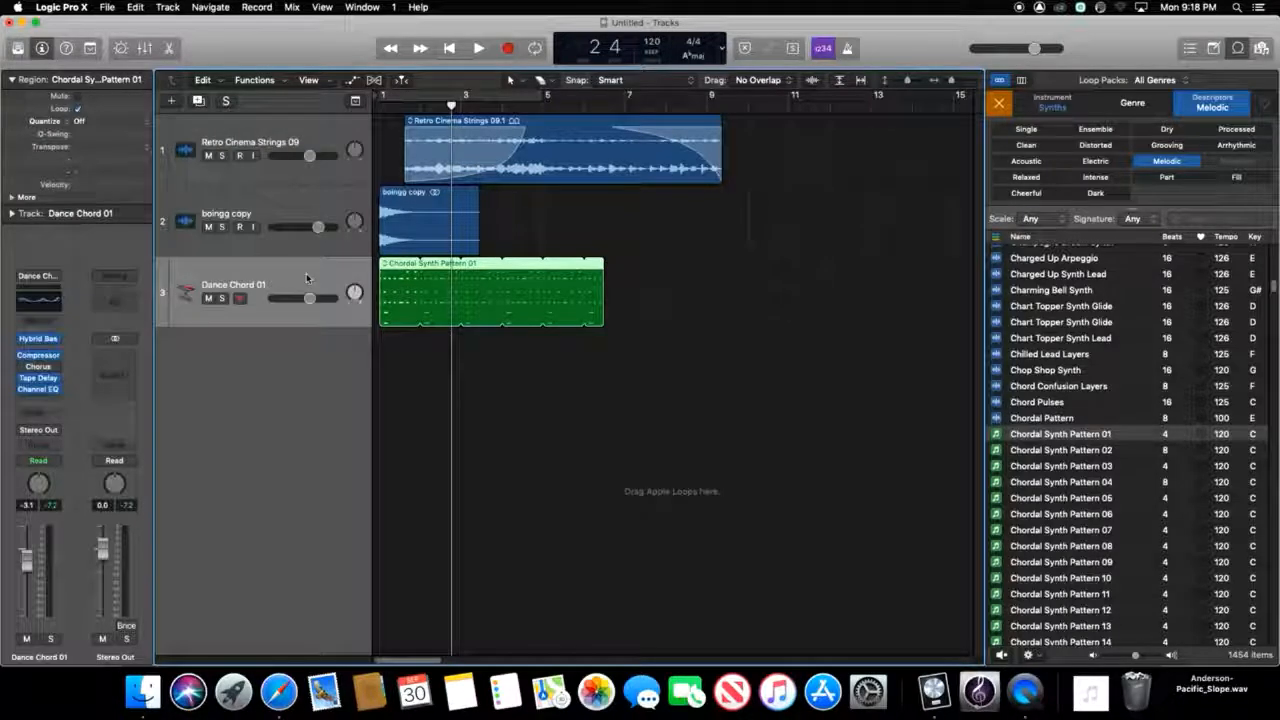
{"action": "left_click", "coordinate": [57, 341]}
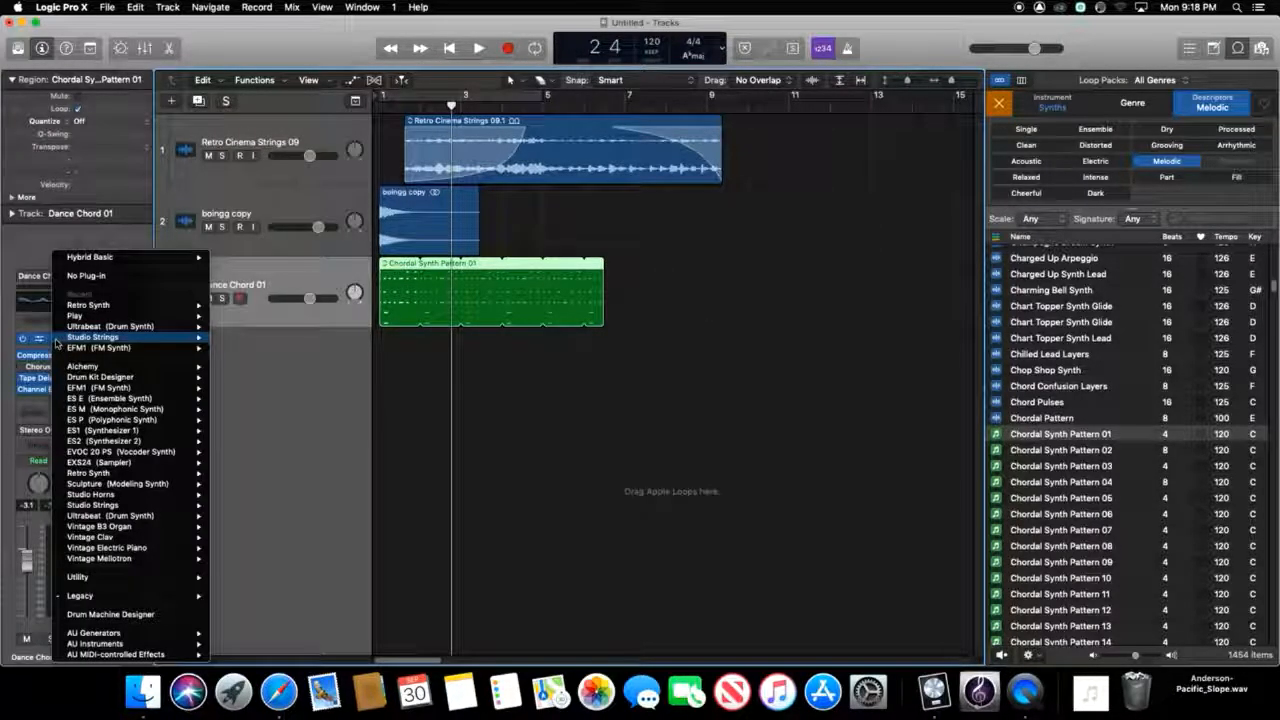
{"action": "mouse_move", "coordinate": [124, 348]}
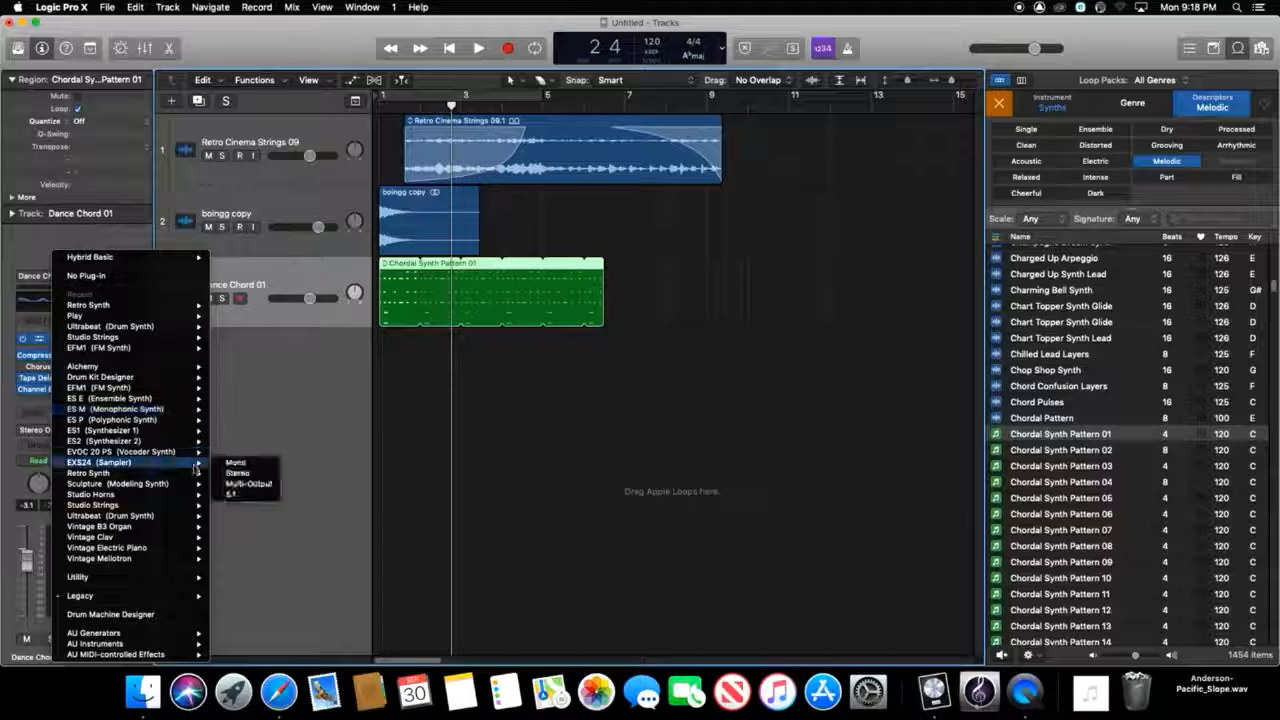
{"action": "mouse_move", "coordinate": [198, 478]}
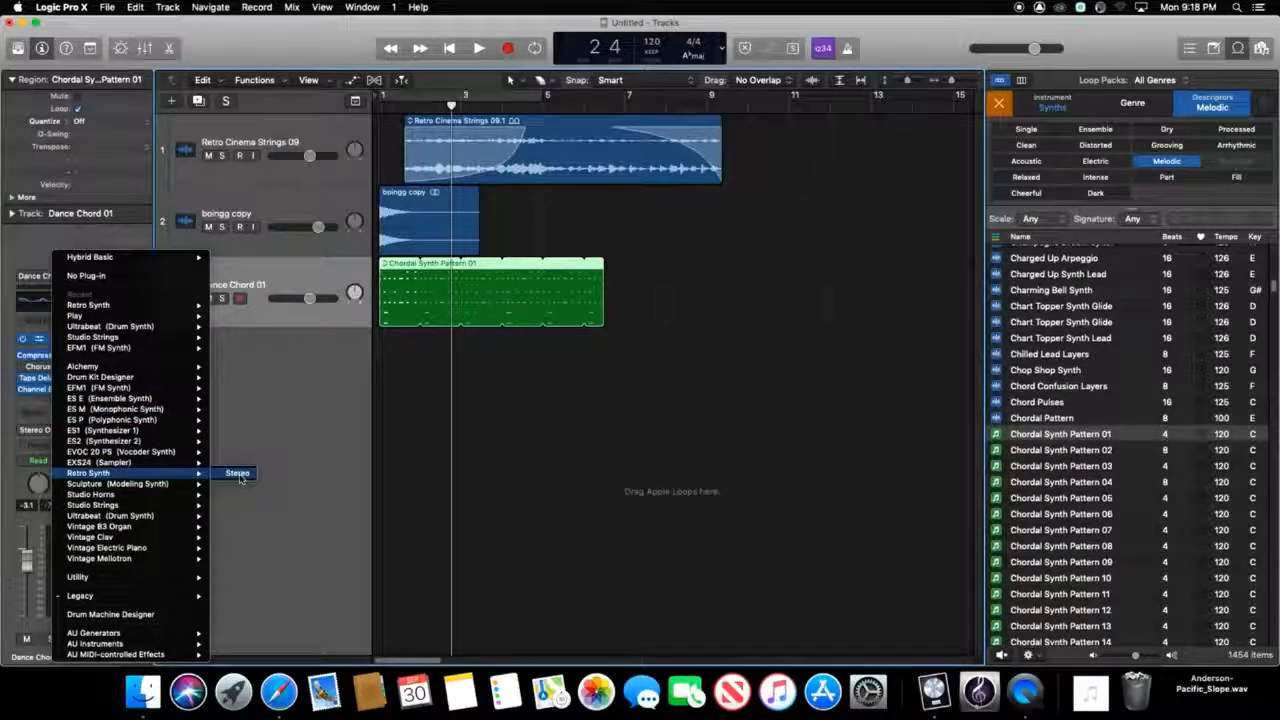
{"action": "left_click", "coordinate": [240, 477]}
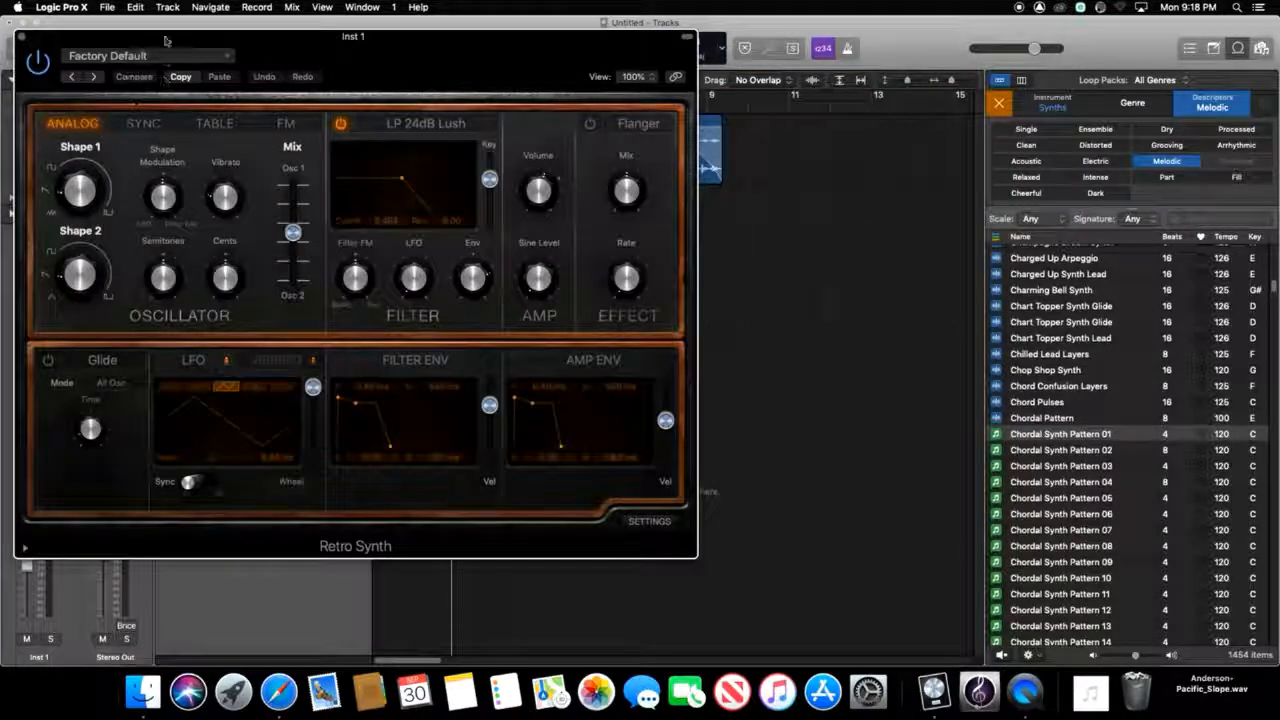
{"action": "left_click_drag", "start_coordinate": [166, 40], "coordinate": [453, 147]}
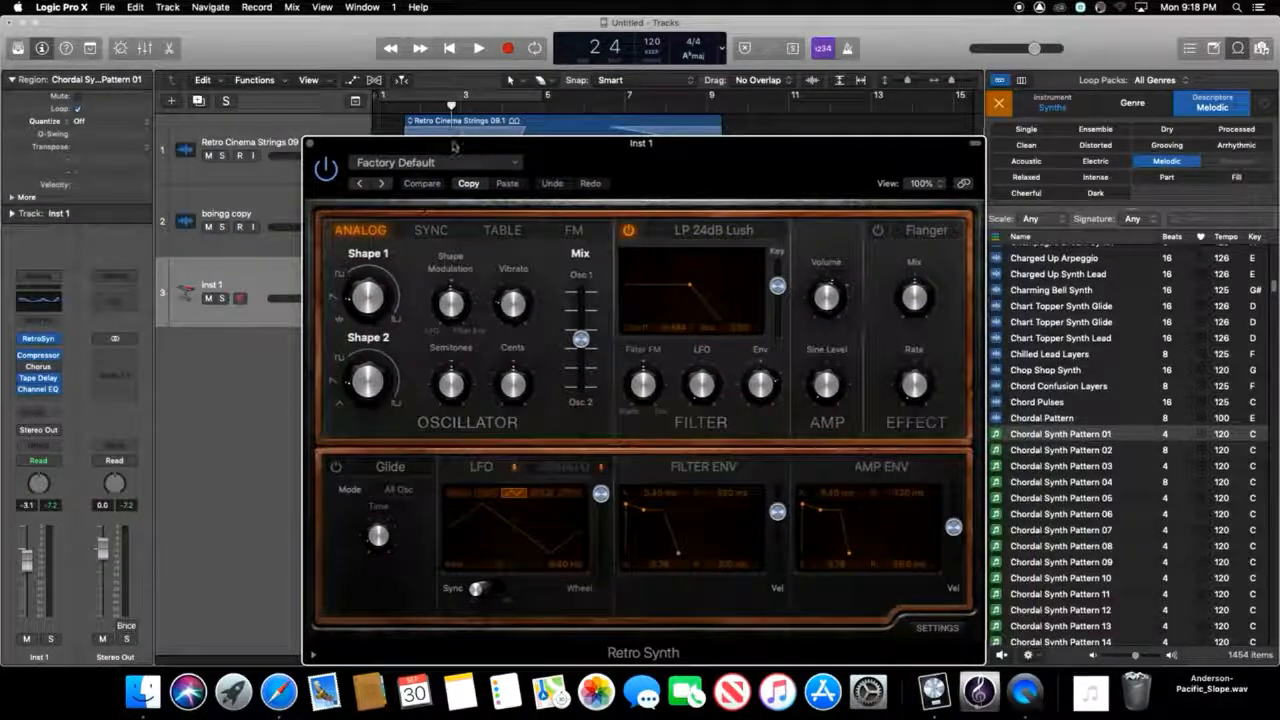
- Load the Plectrum Keys setting from the 05 Synth Keyboards category into Retro Synth
{"action": "left_click", "coordinate": [518, 165]}
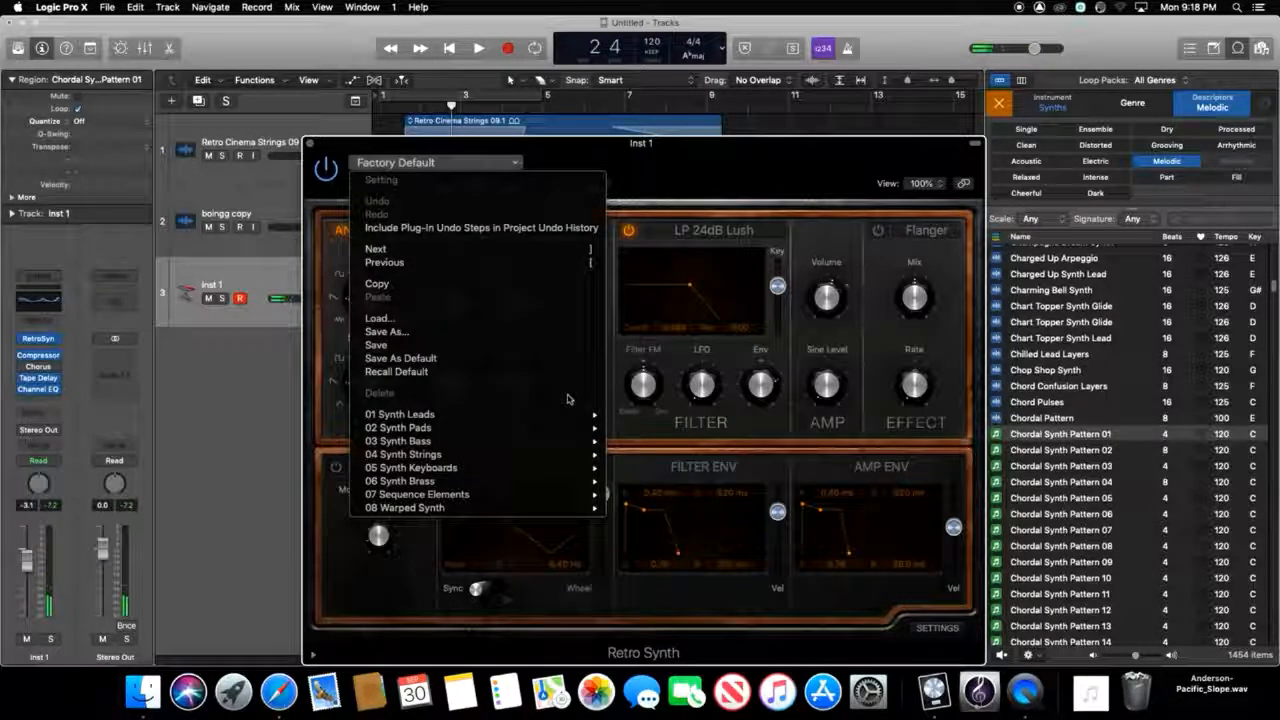
{"action": "mouse_move", "coordinate": [575, 472]}
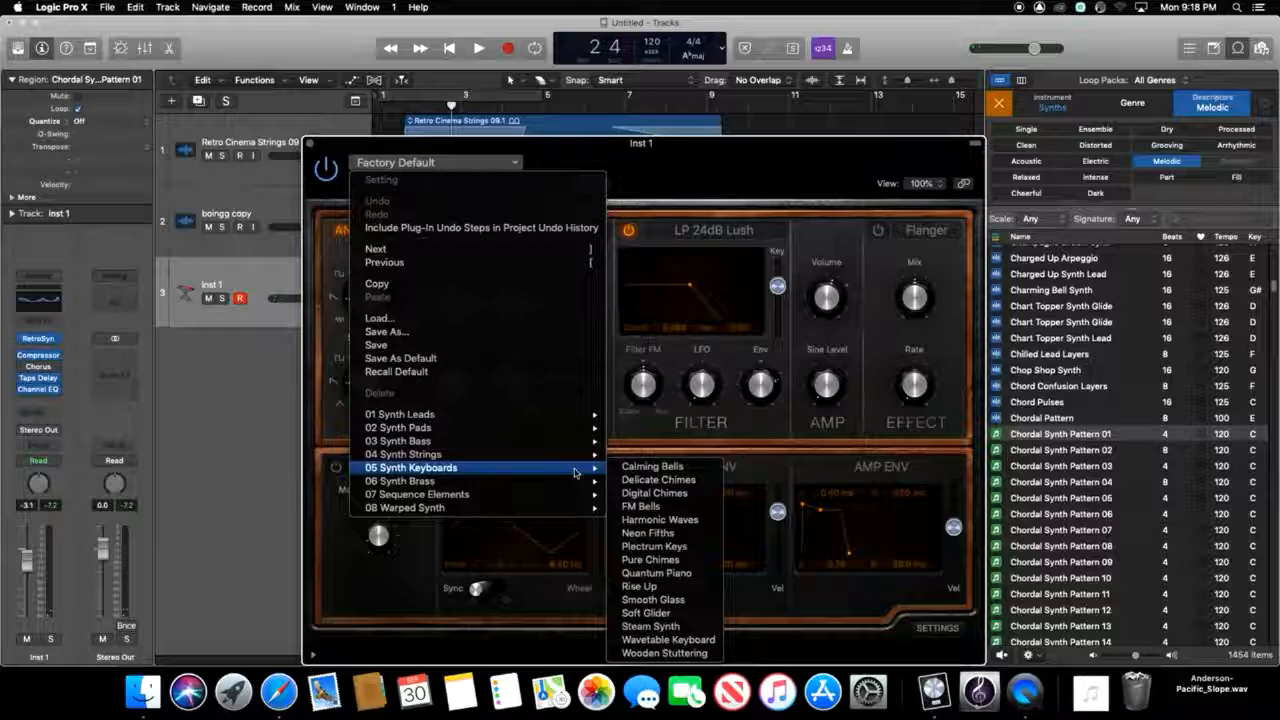
{"action": "left_click", "coordinate": [695, 548]}
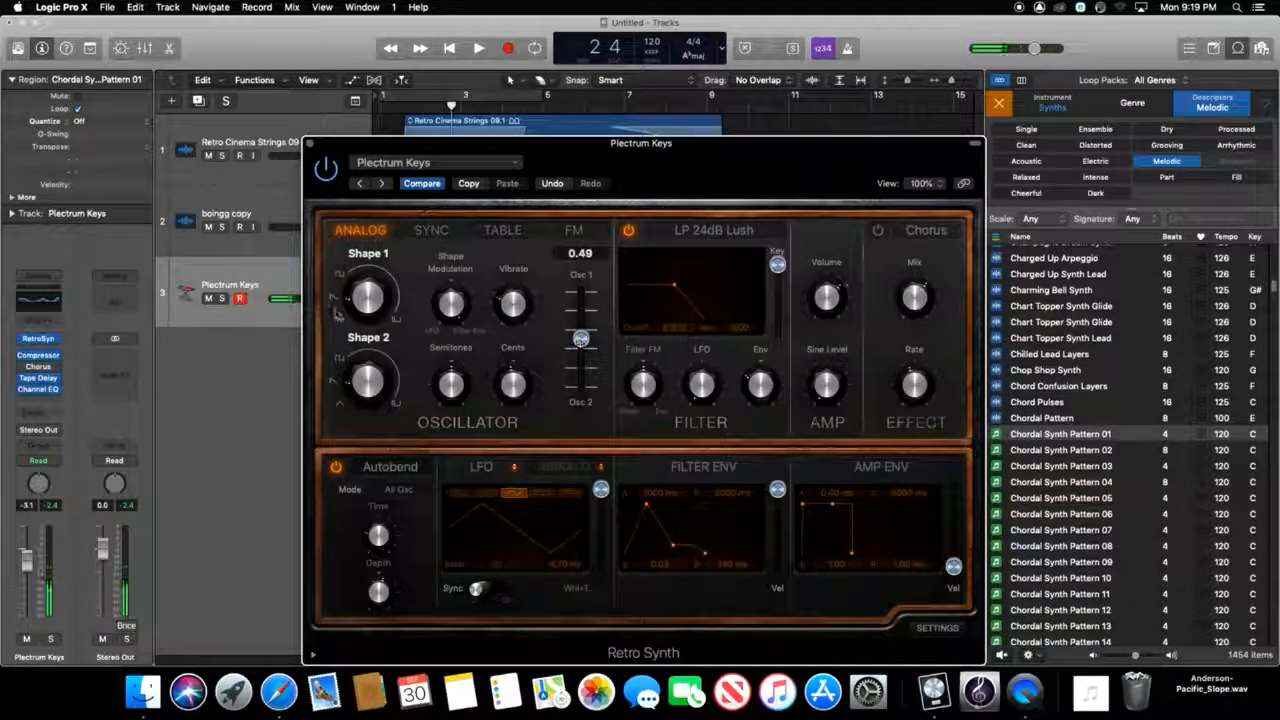
- Shift Retro Synth's oscillator Mix towards Osc 1 and adjust the Shape Modulation, Filter FM and filter LFO amounts
{"action": "left_click_drag", "start_coordinate": [338, 313], "coordinate": [338, 338]}
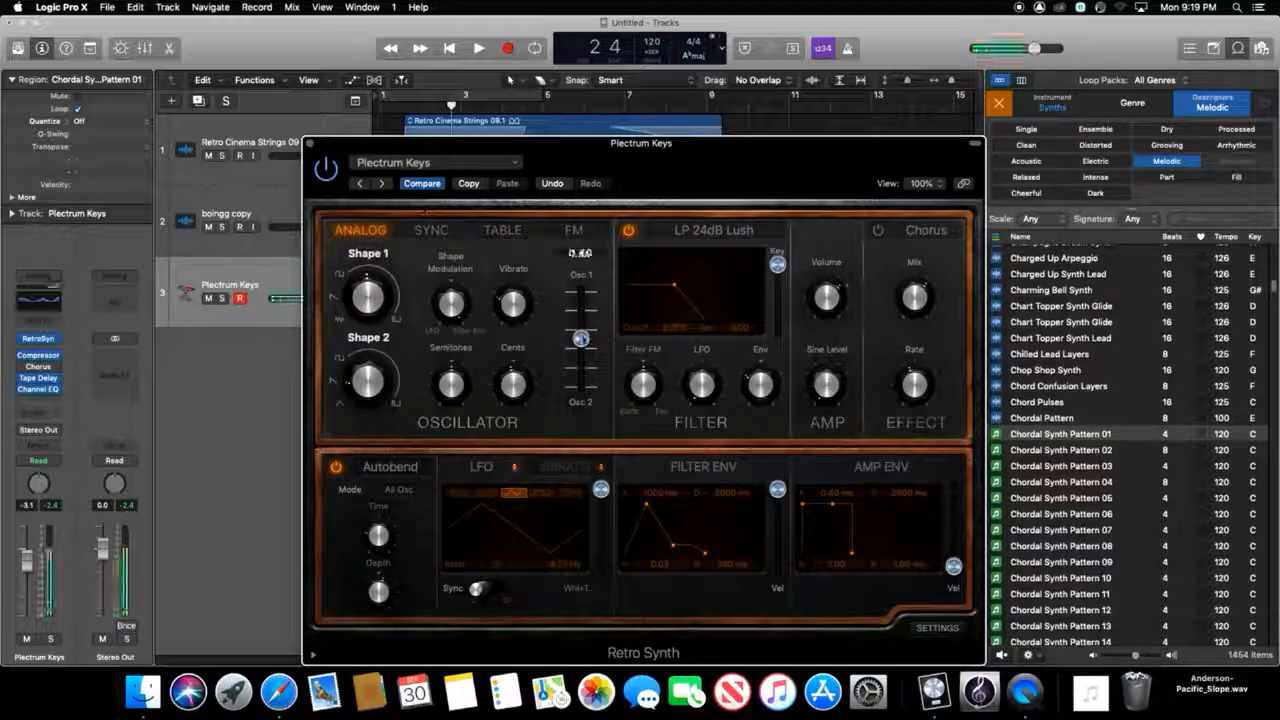
{"action": "left_click_drag", "start_coordinate": [580, 338], "coordinate": [580, 311]}
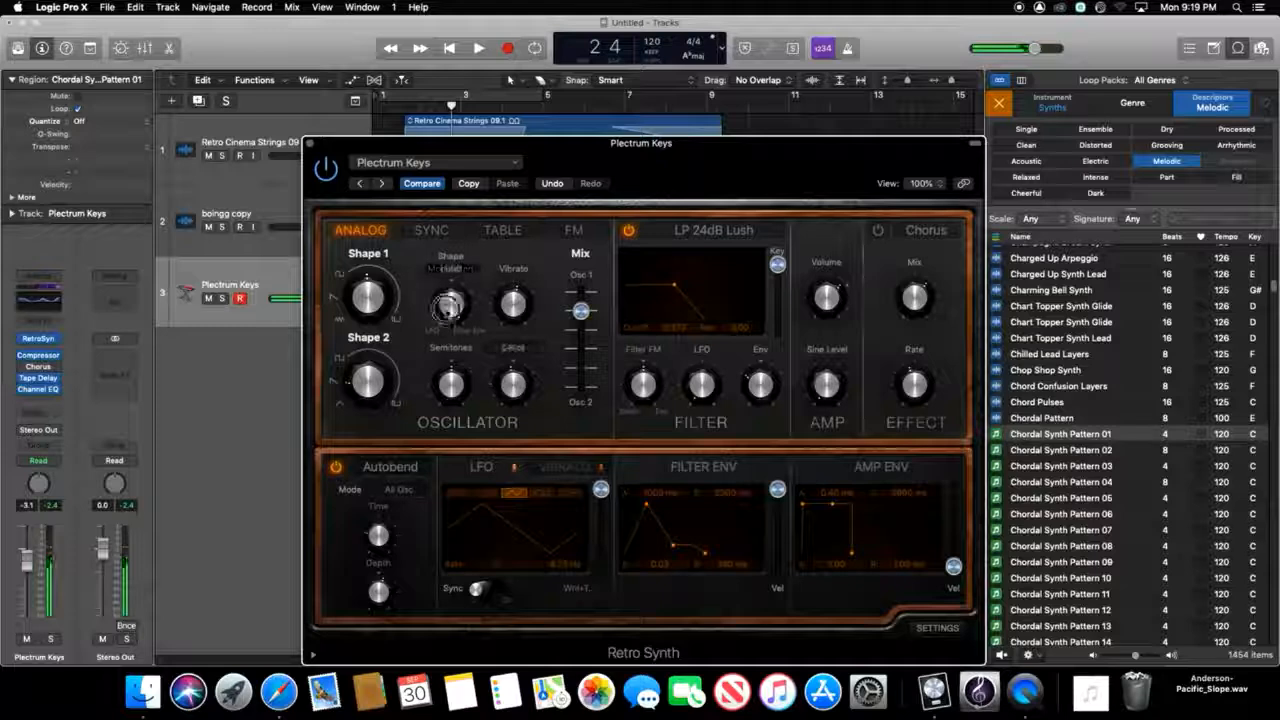
{"action": "left_click_drag", "start_coordinate": [448, 308], "coordinate": [451, 318]}
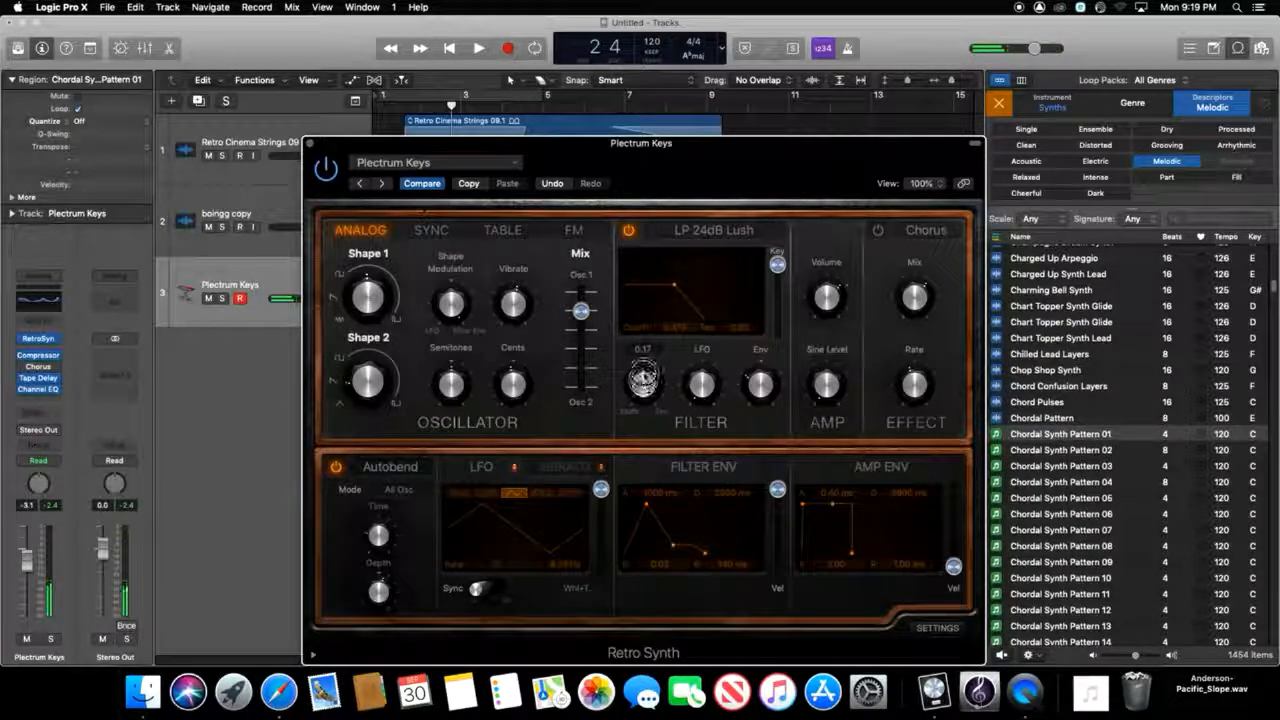
{"action": "left_click_drag", "start_coordinate": [643, 386], "coordinate": [687, 352]}
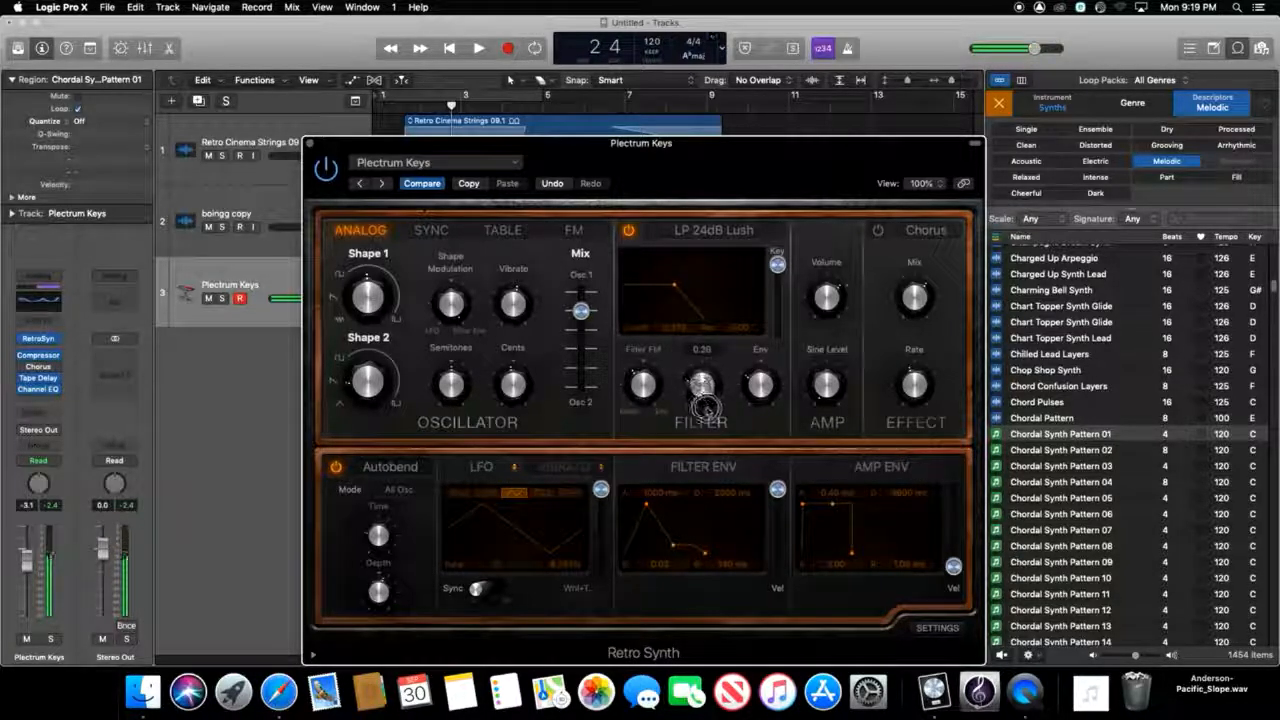
- Turn on Retro Synth's Chorus effect, adjust its rate to 0.25 Hz, and switch the effect off again
{"action": "left_click", "coordinate": [877, 230]}
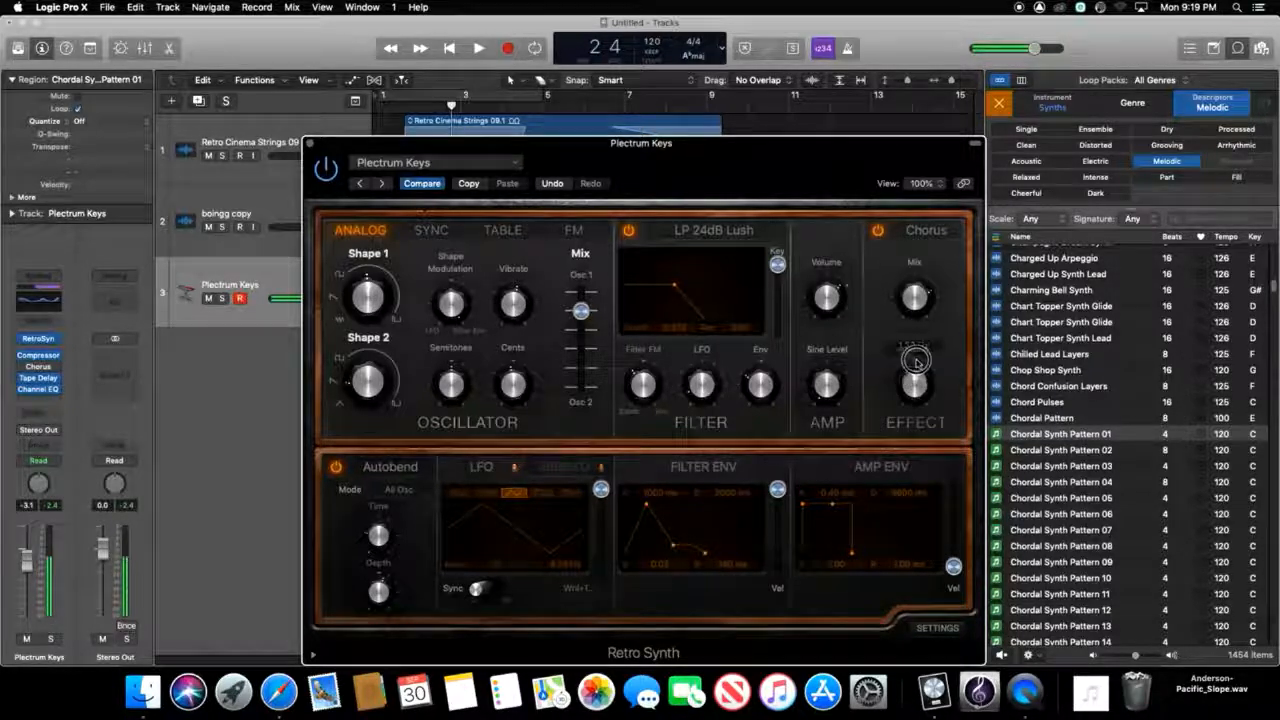
{"action": "left_click_drag", "start_coordinate": [918, 390], "coordinate": [920, 393]}
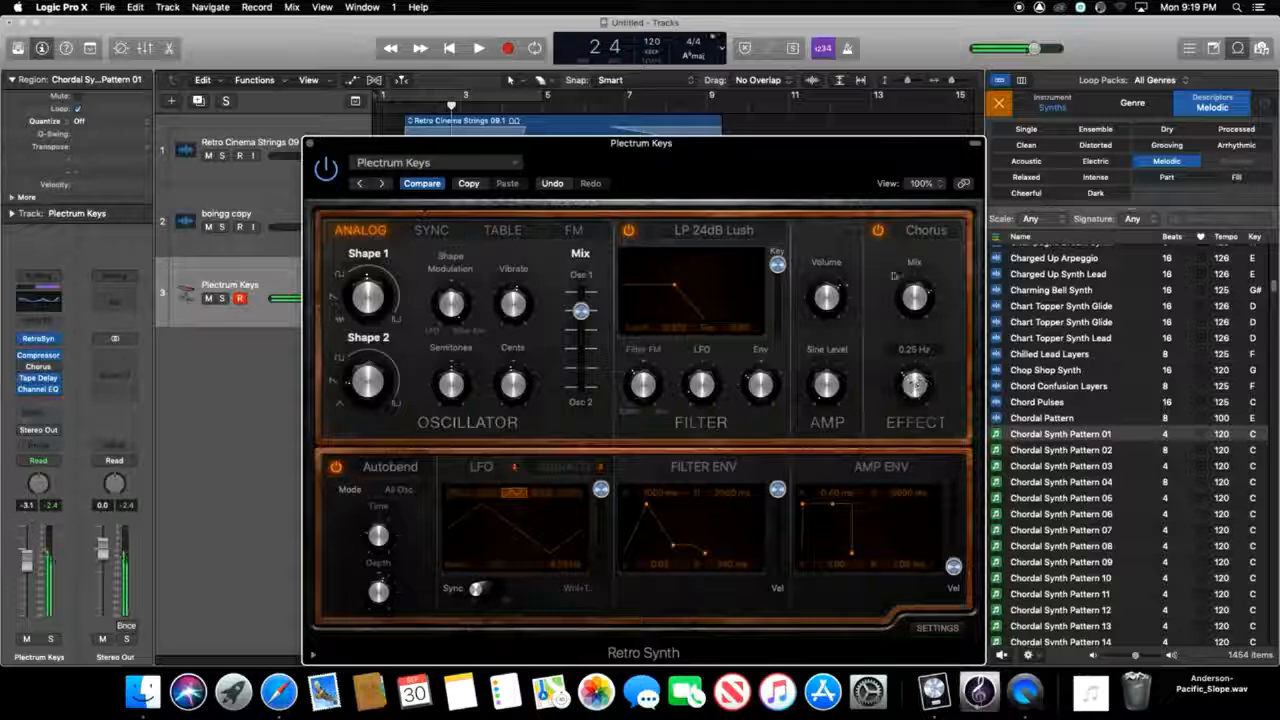
{"action": "left_click", "coordinate": [877, 230]}
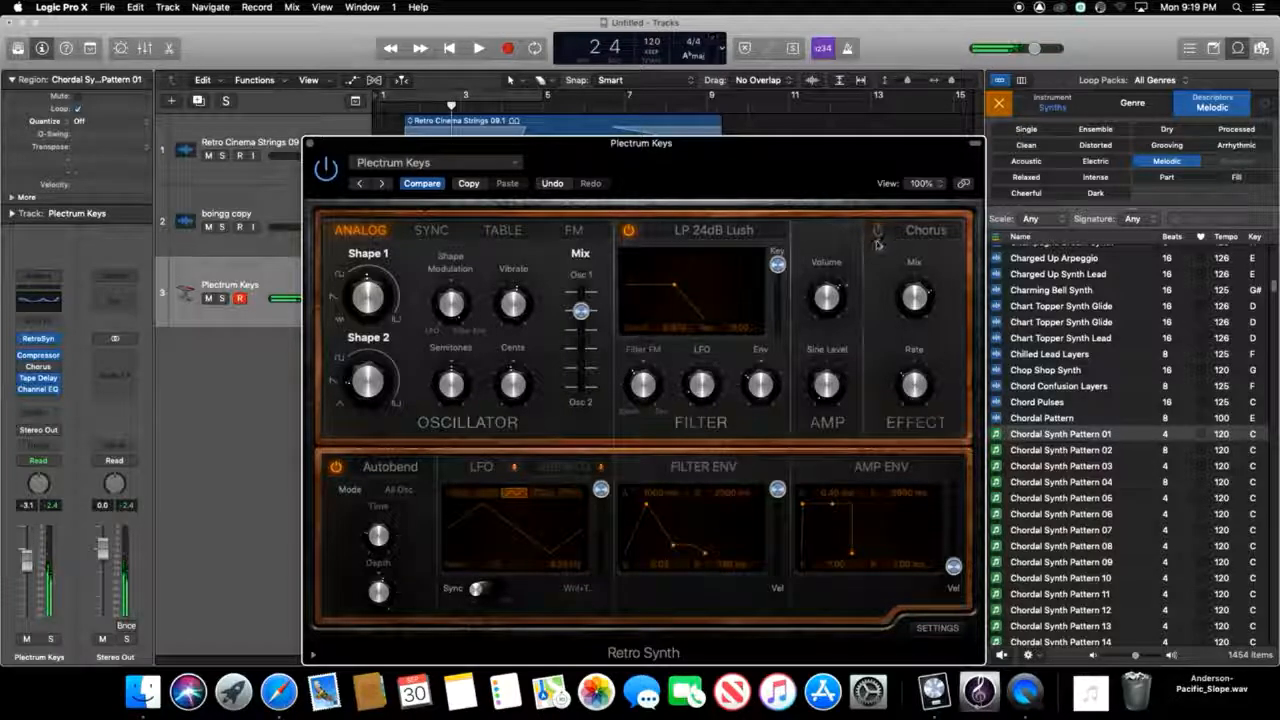
- Save the edited Retro Synth sound as a new setting named MySynthPatch in the Retro Synth folder
{"action": "left_click", "coordinate": [522, 164]}
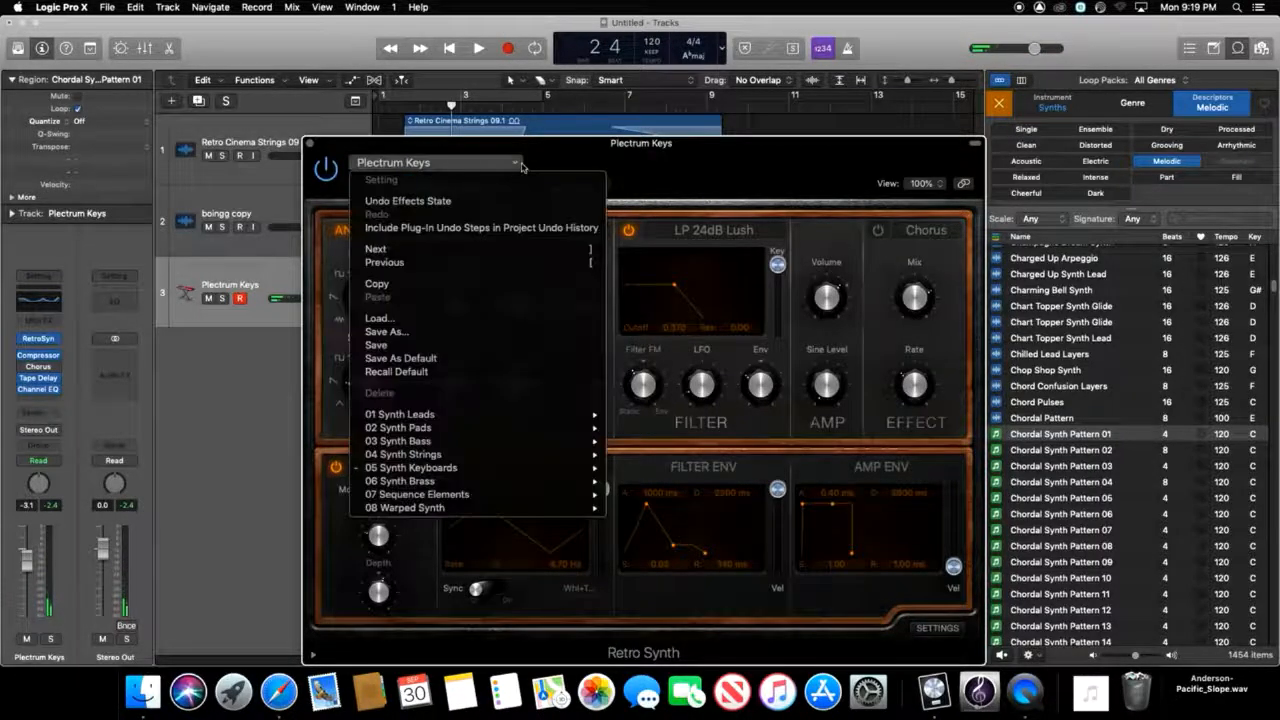
{"action": "left_click", "coordinate": [491, 333]}
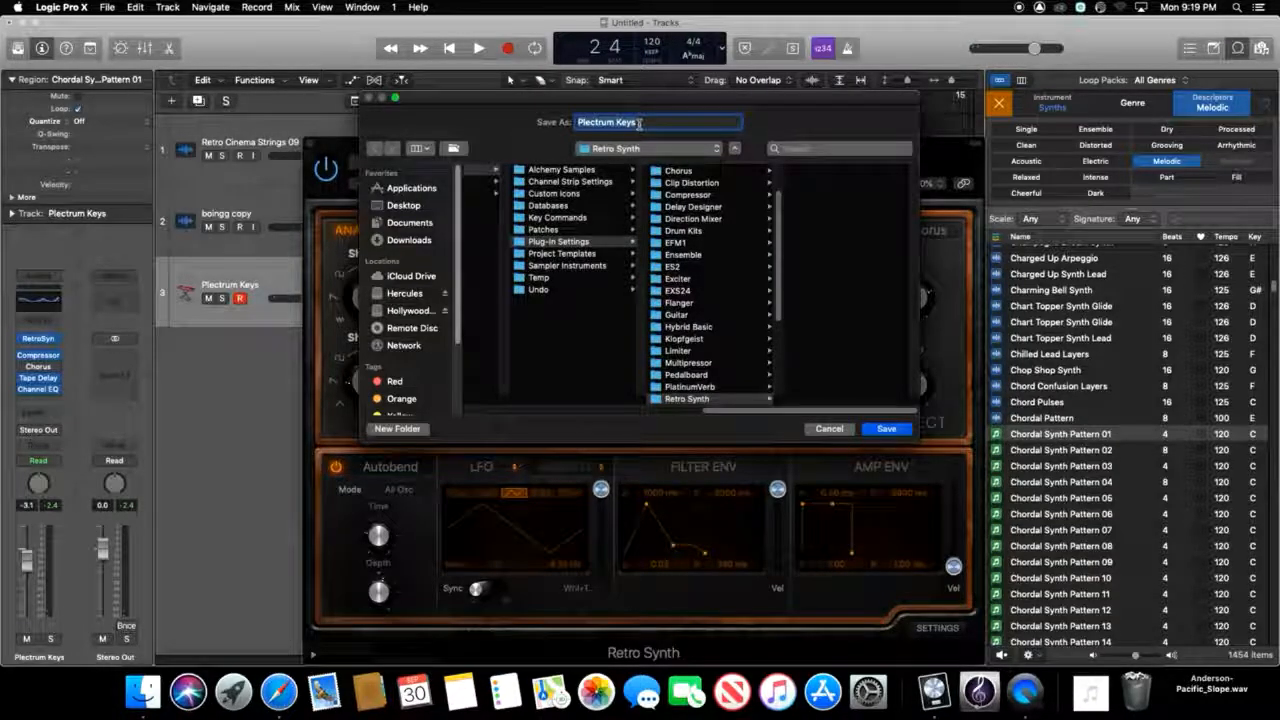
{"action": "type", "text": "MySy"}
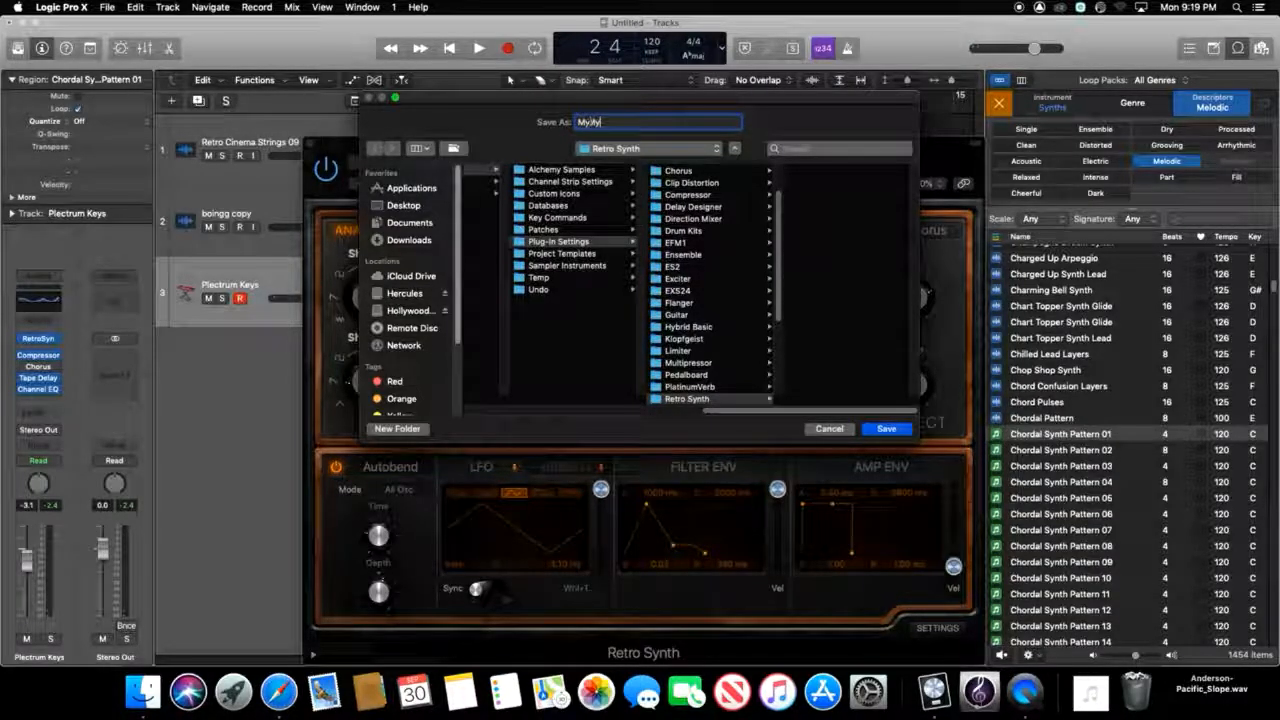
{"action": "type", "text": "nthPatch"}
{"action": "key", "text": "Return"}
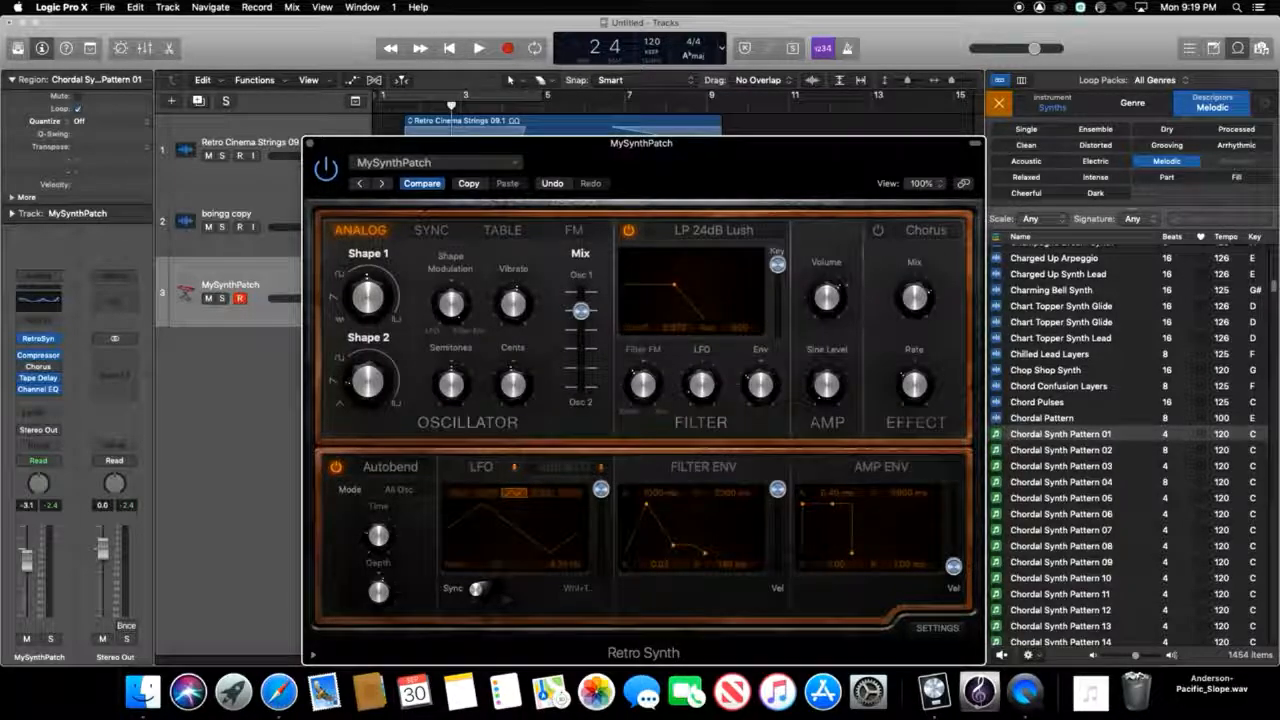
- Load the Fuzzy Pad setting from the 02 Synth Pads category, and switch back to the saved MySynthPatch setting
{"action": "left_click", "coordinate": [516, 163]}
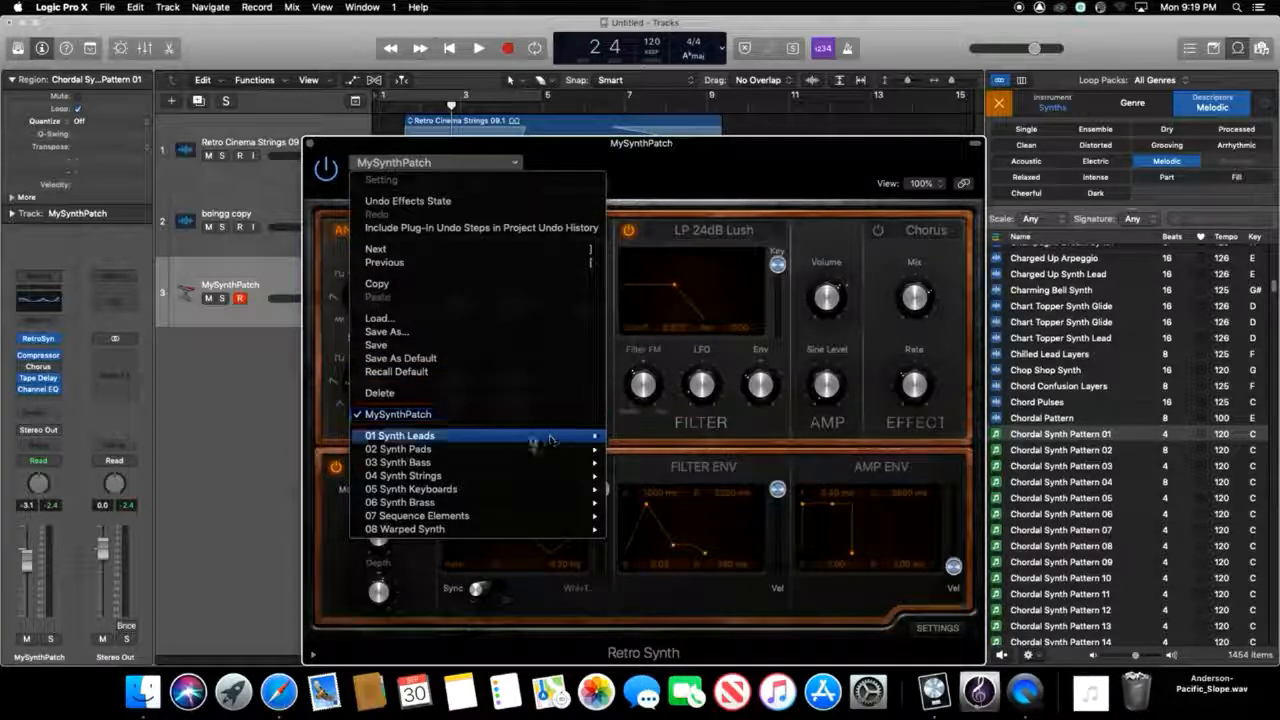
{"action": "mouse_move", "coordinate": [520, 449]}
{"action": "left_click", "coordinate": [643, 454]}
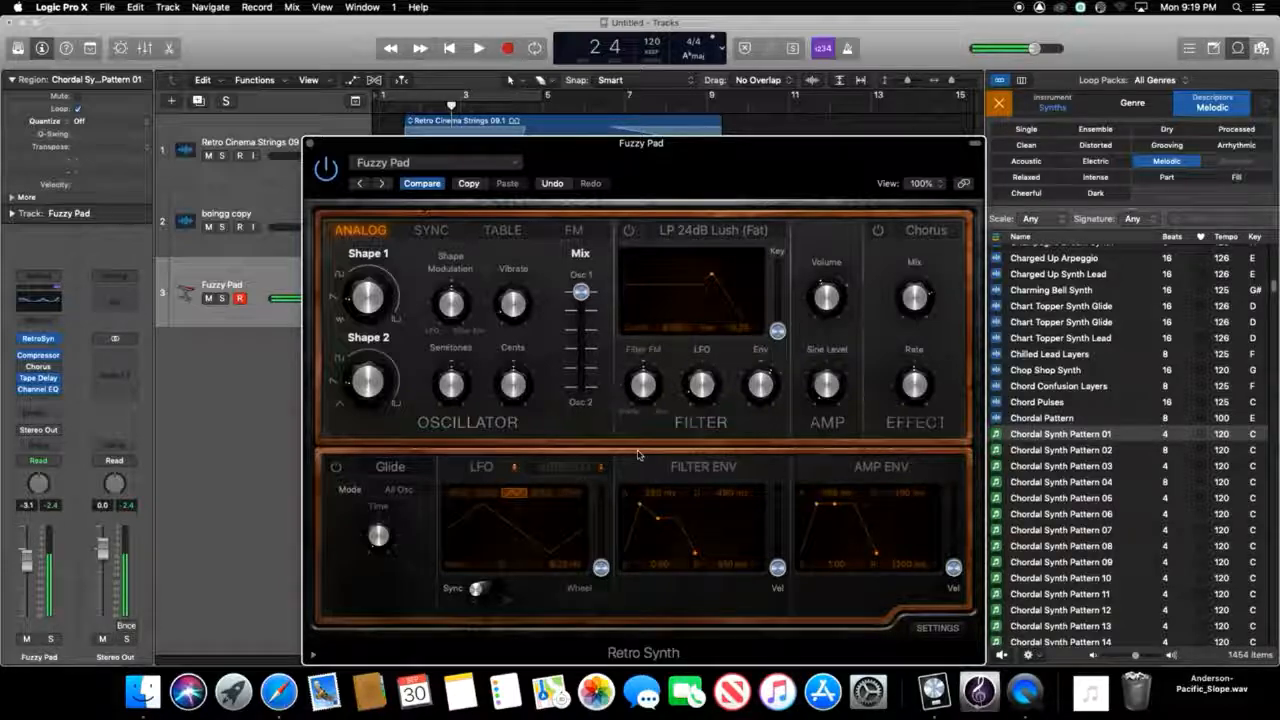
{"action": "left_click", "coordinate": [426, 158]}
{"action": "left_click", "coordinate": [481, 408]}
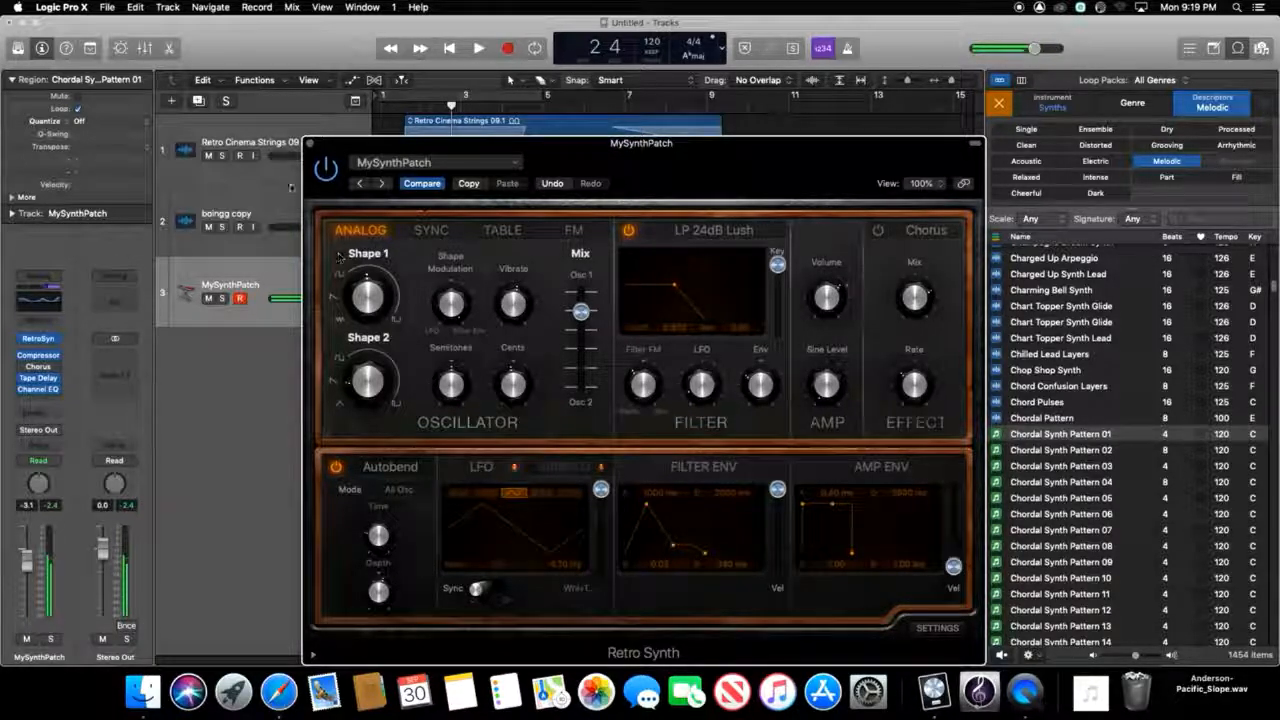
- Close the Retro Synth window and solo the boingg copy track
{"action": "left_click", "coordinate": [311, 145]}
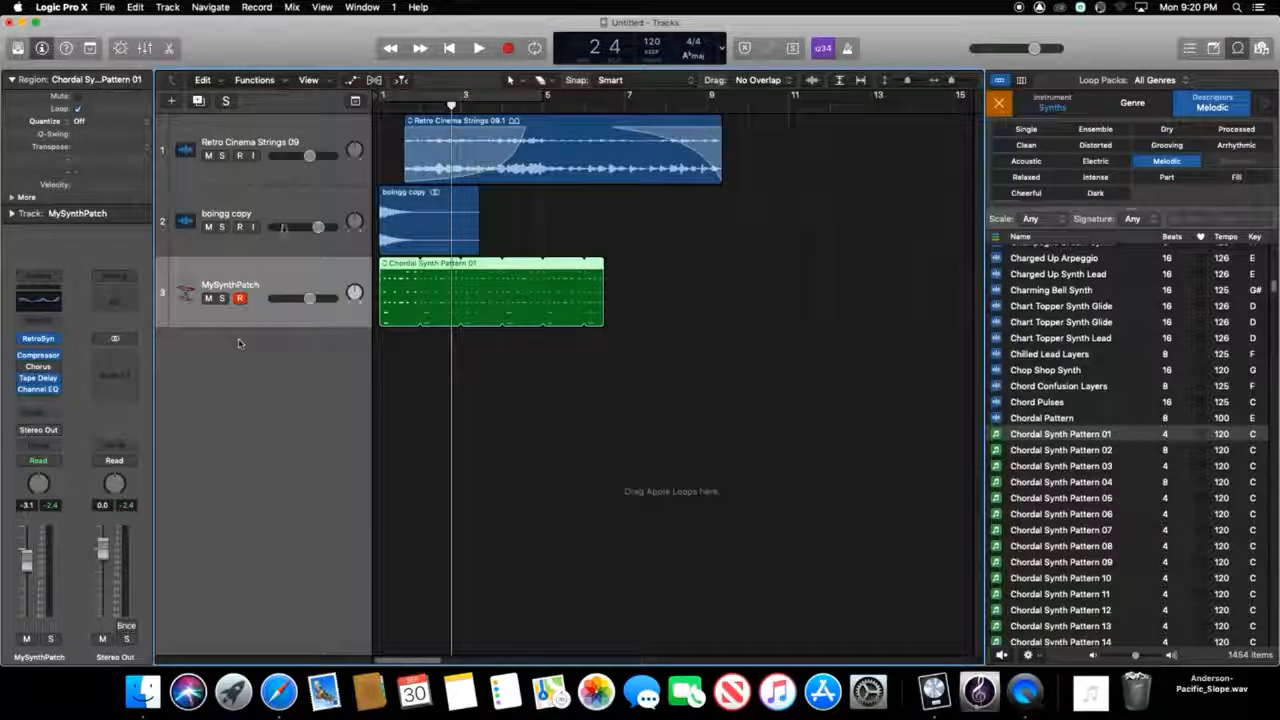
{"action": "left_click", "coordinate": [293, 203]}
{"action": "key", "text": "s"}
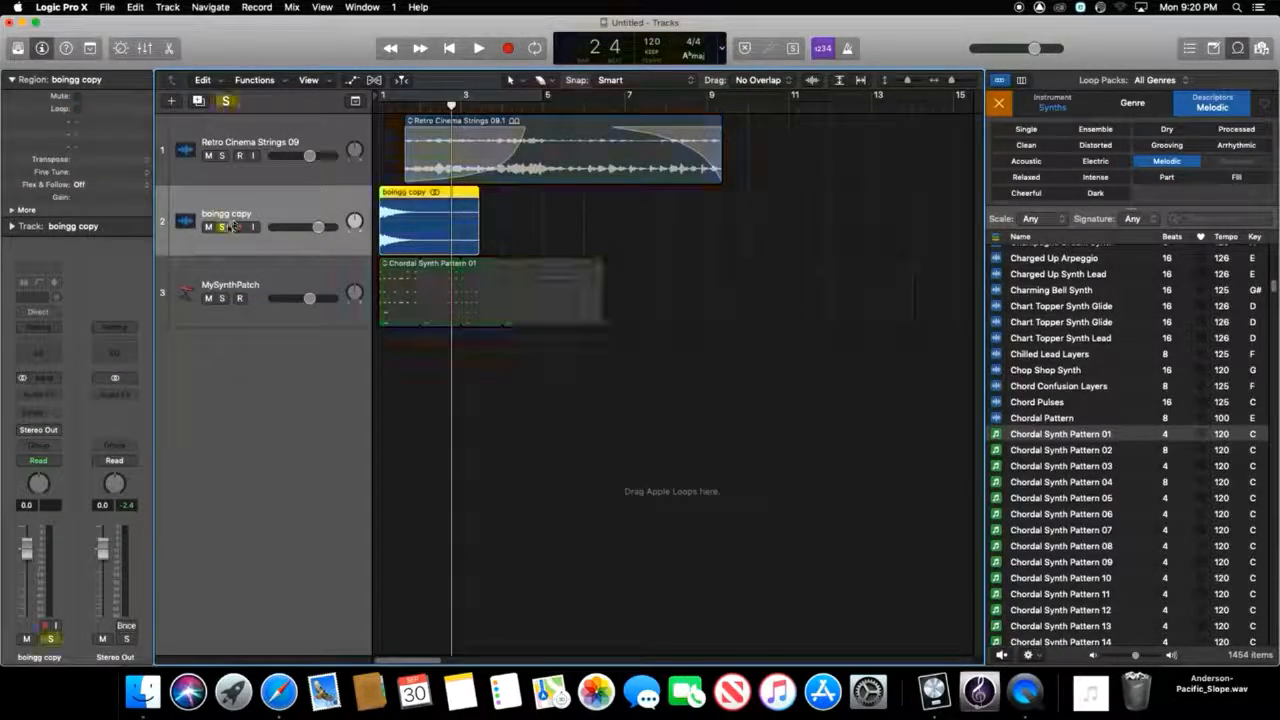
- Look through the audio effect categories for the boingg copy track, insert the Bitcrusher effect, and move its window clear of the tracks
{"action": "left_click", "coordinate": [62, 398]}
{"action": "mouse_move", "coordinate": [82, 493]}
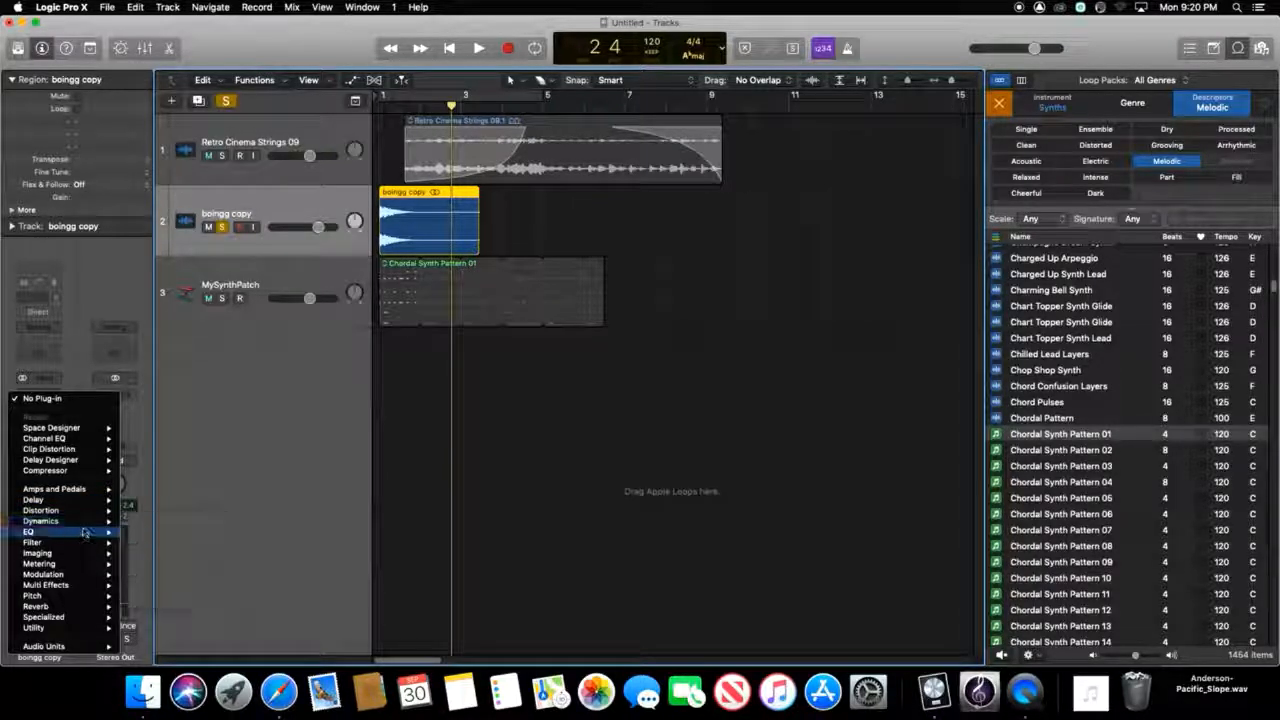
{"action": "mouse_move", "coordinate": [87, 545]}
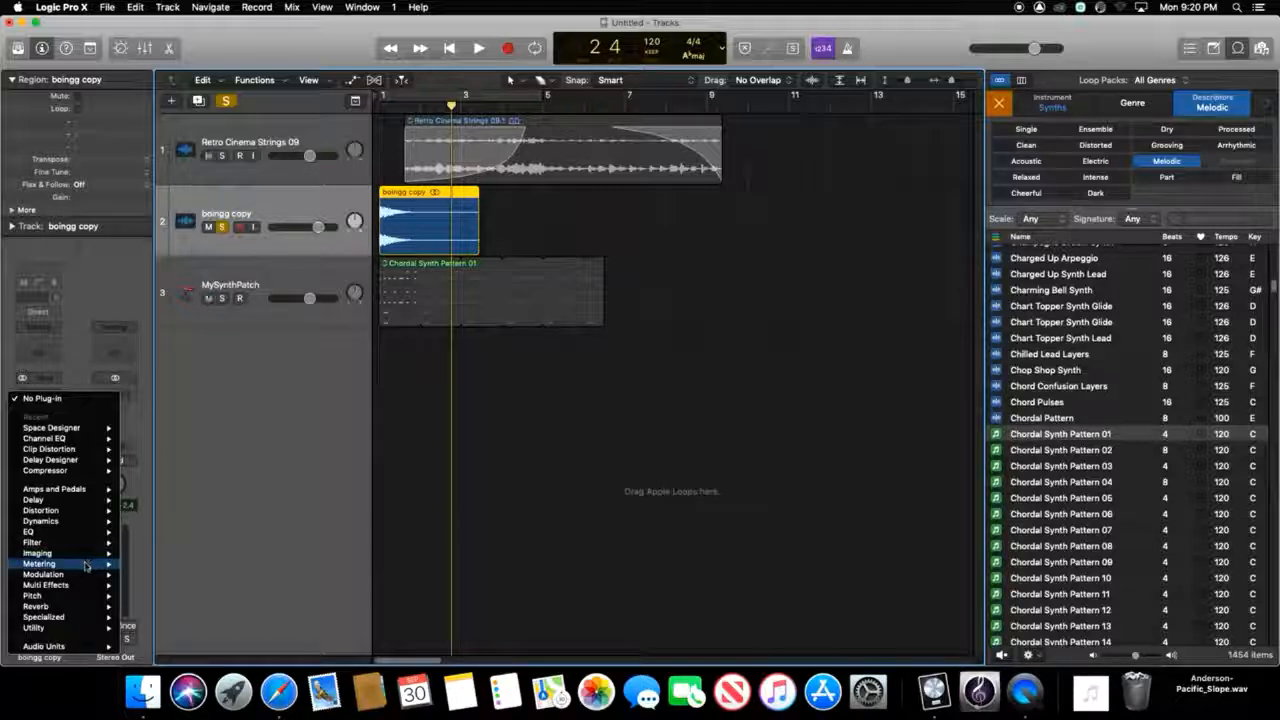
{"action": "mouse_move", "coordinate": [87, 578]}
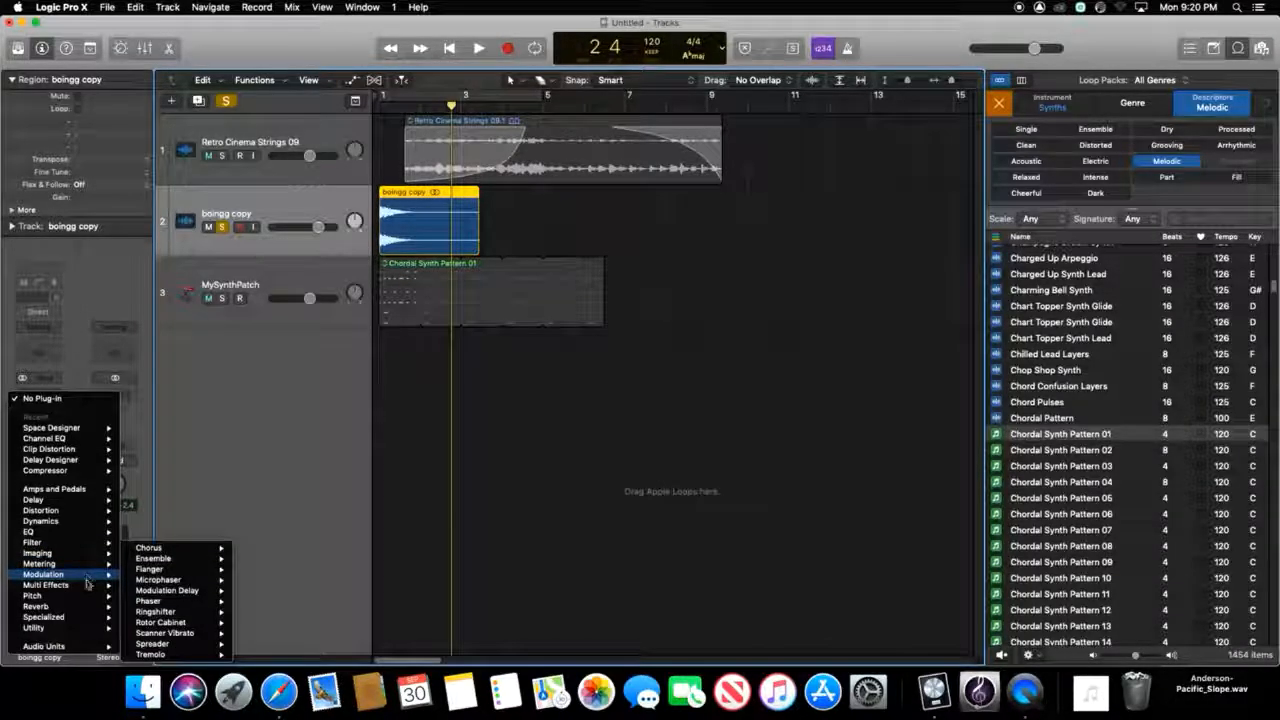
{"action": "mouse_move", "coordinate": [87, 608]}
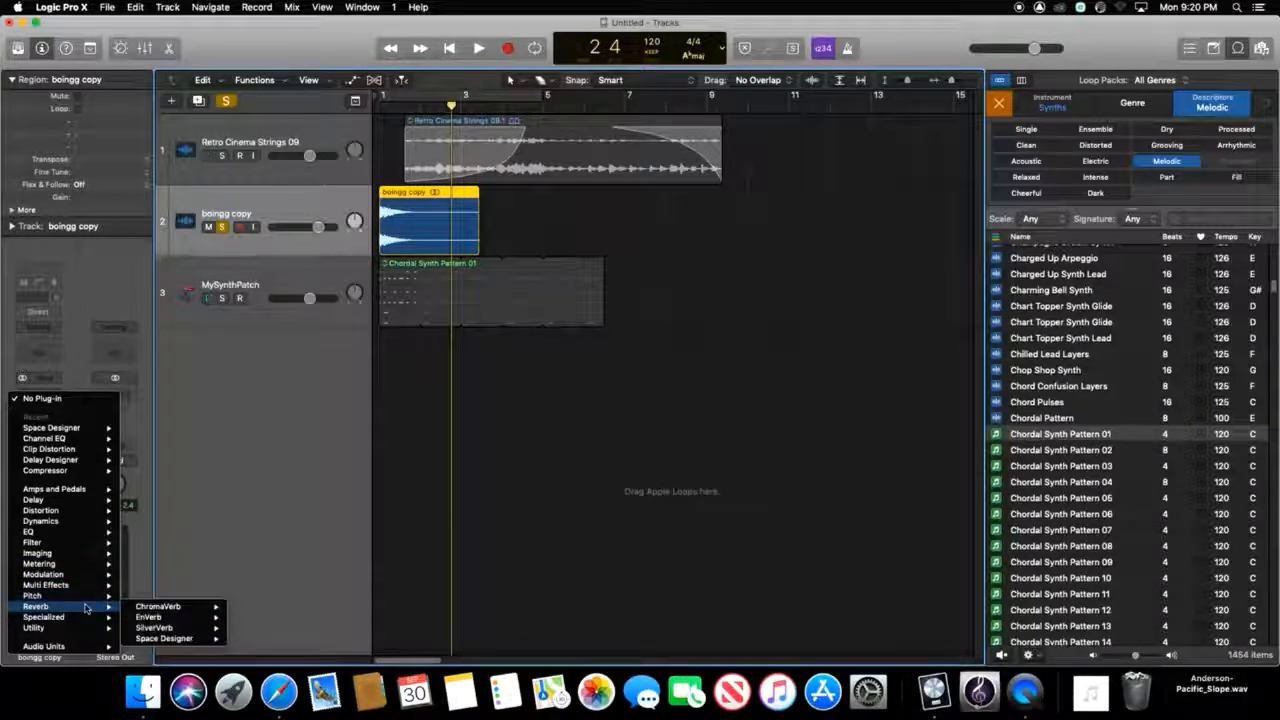
{"action": "mouse_move", "coordinate": [87, 648]}
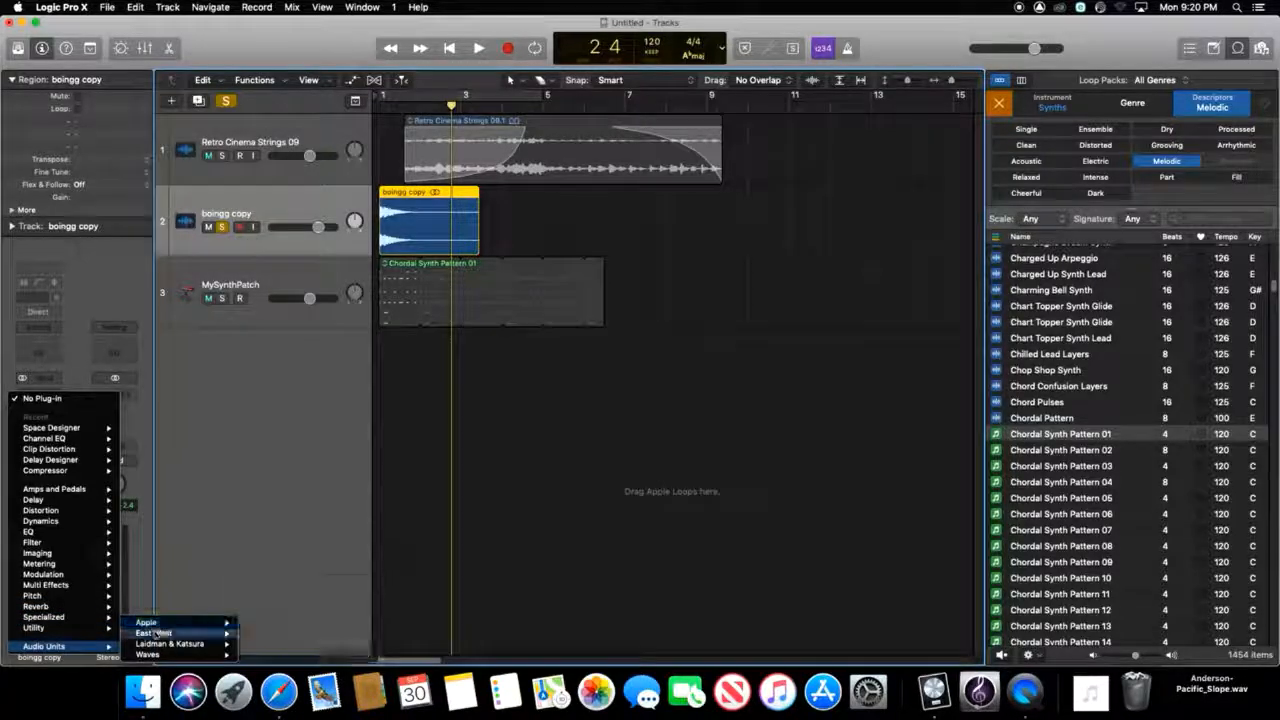
{"action": "mouse_move", "coordinate": [155, 635]}
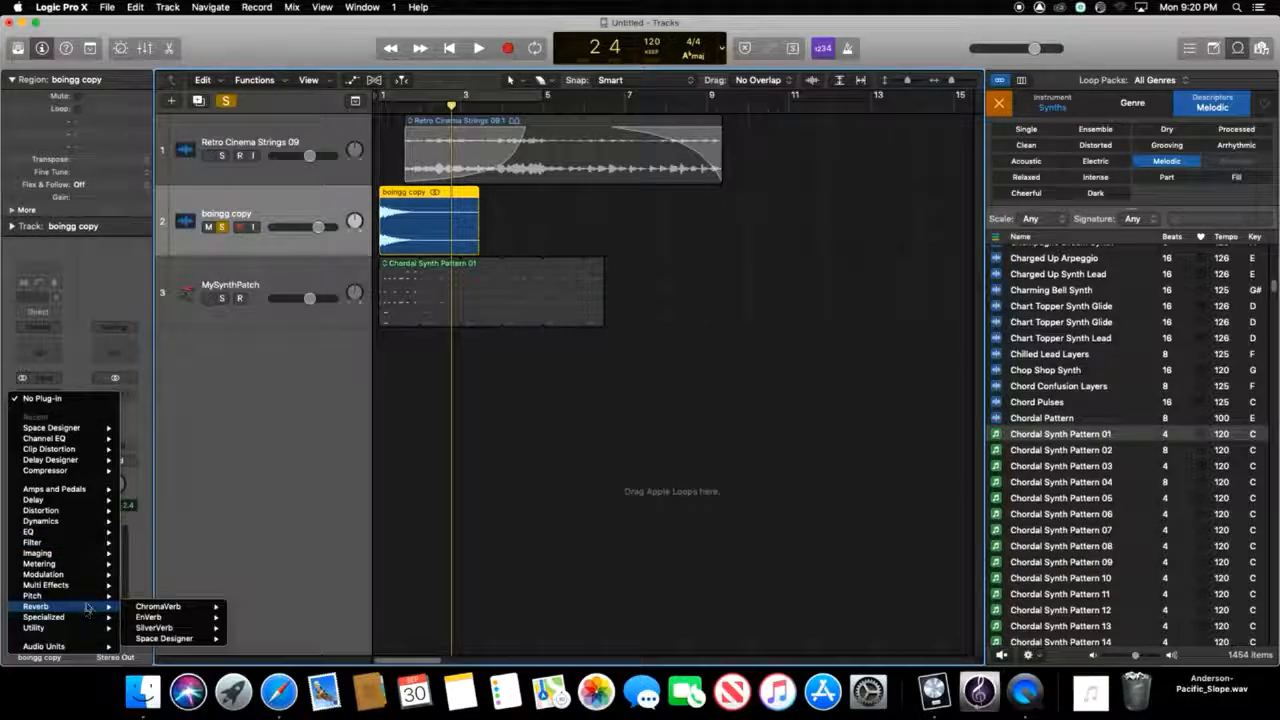
{"action": "mouse_move", "coordinate": [103, 521]}
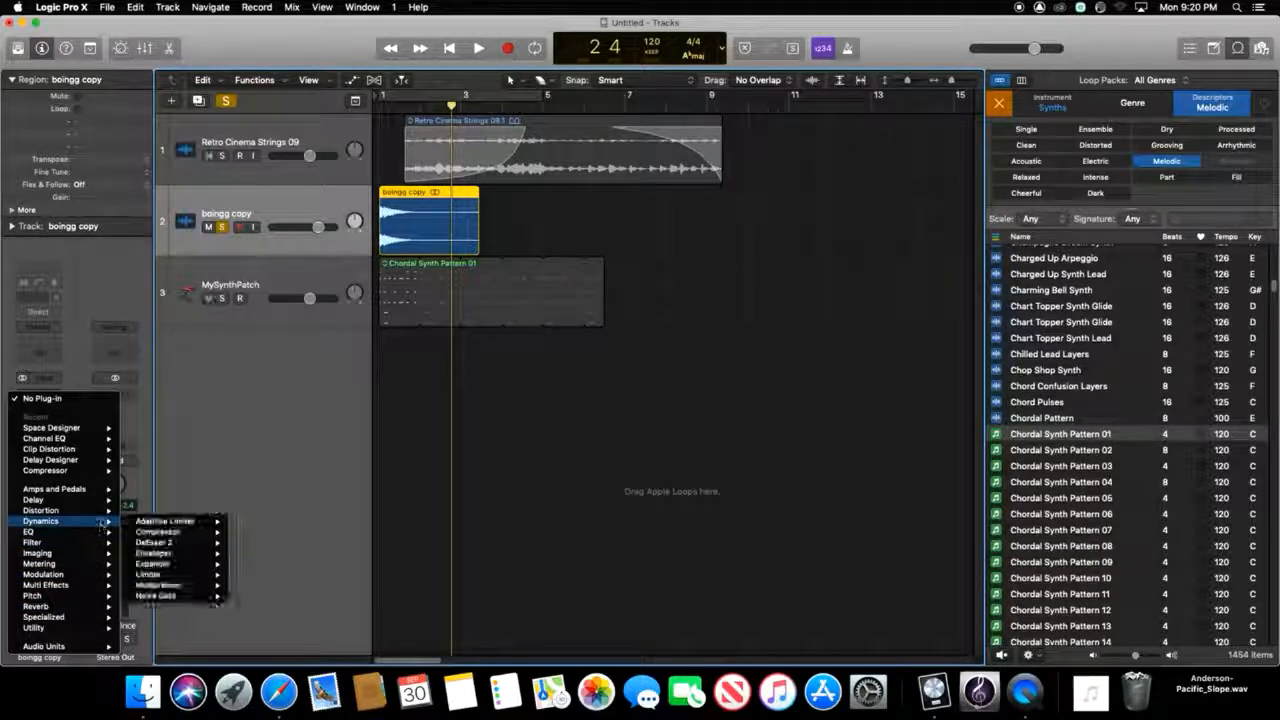
{"action": "left_click", "coordinate": [257, 514]}
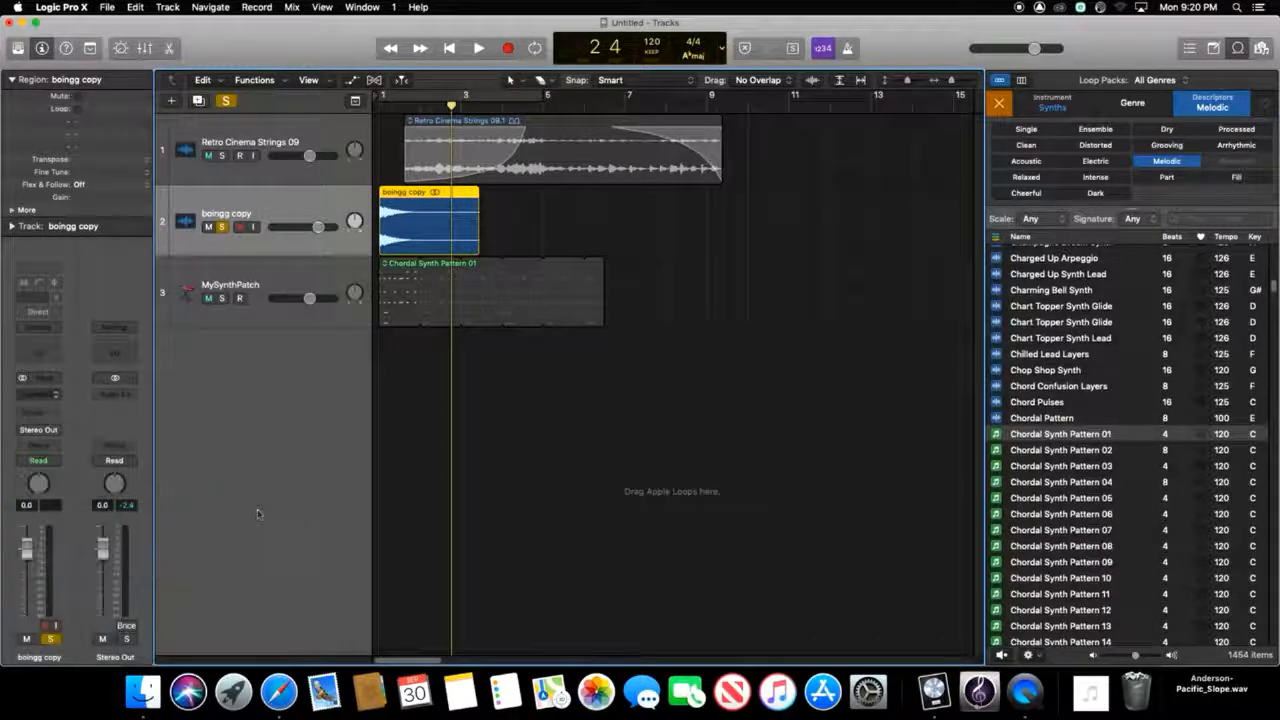
{"action": "left_click_drag", "start_coordinate": [220, 37], "coordinate": [492, 395]}
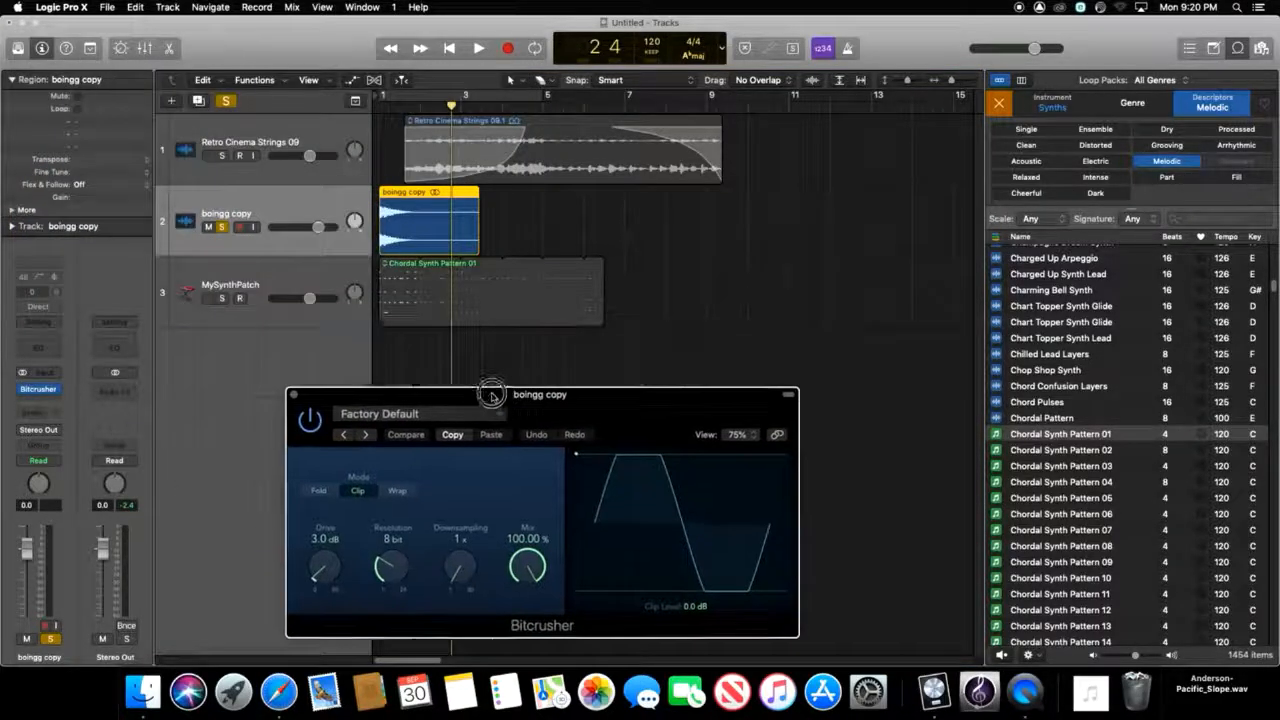
- Load Bitcrusher's 16 Bit Downshift setting and play the boingg copy track from the beginning to hear it
{"action": "key", "text": "Return"}
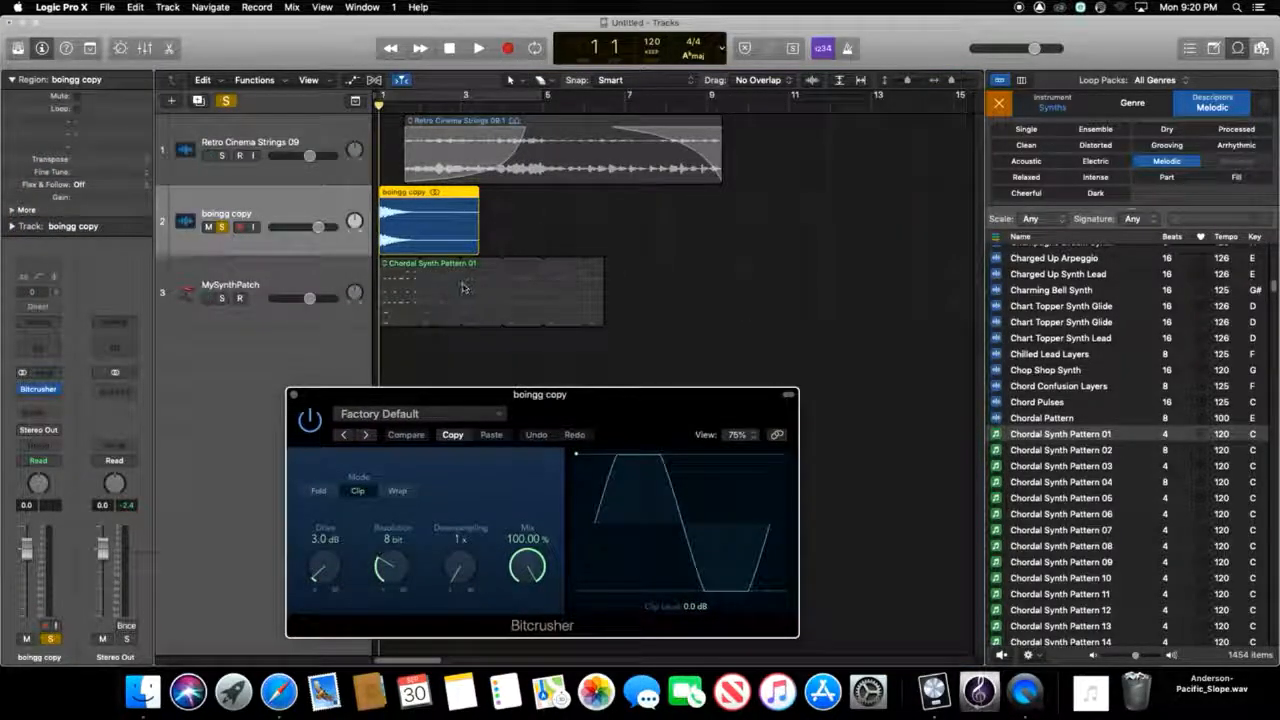
{"action": "left_click", "coordinate": [420, 414]}
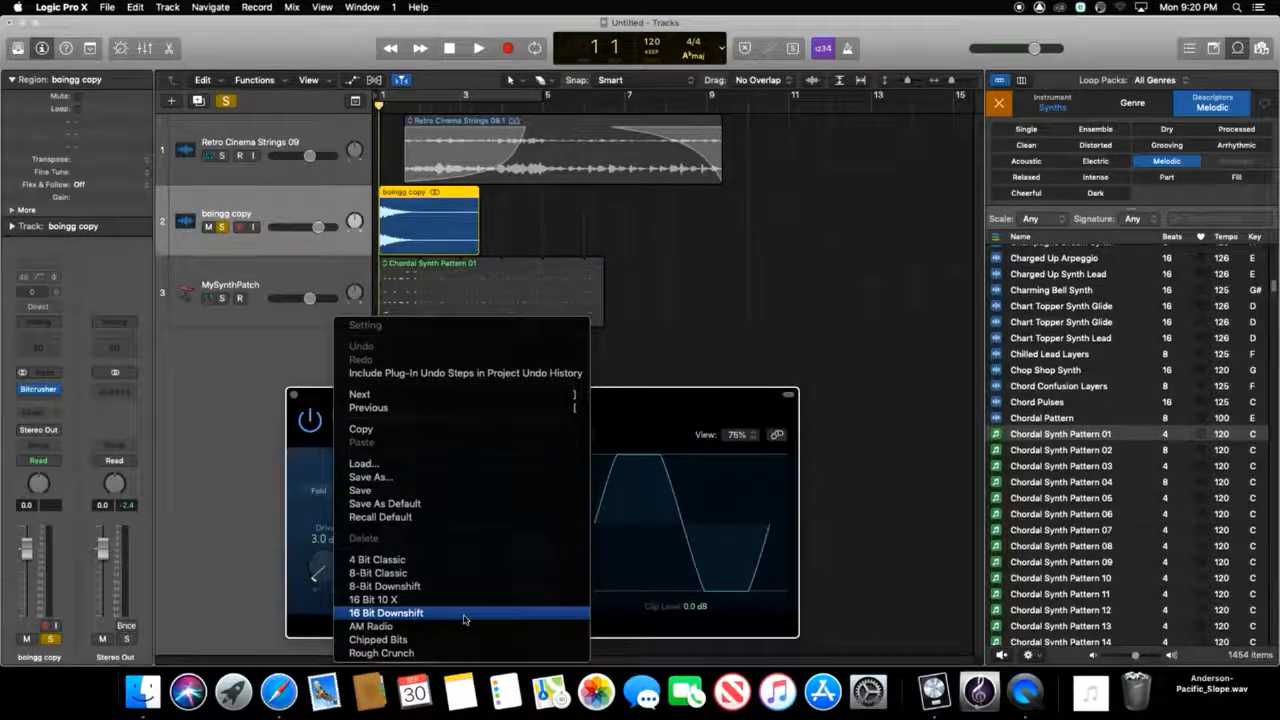
{"action": "left_click", "coordinate": [463, 613]}
{"action": "key", "text": "space"}
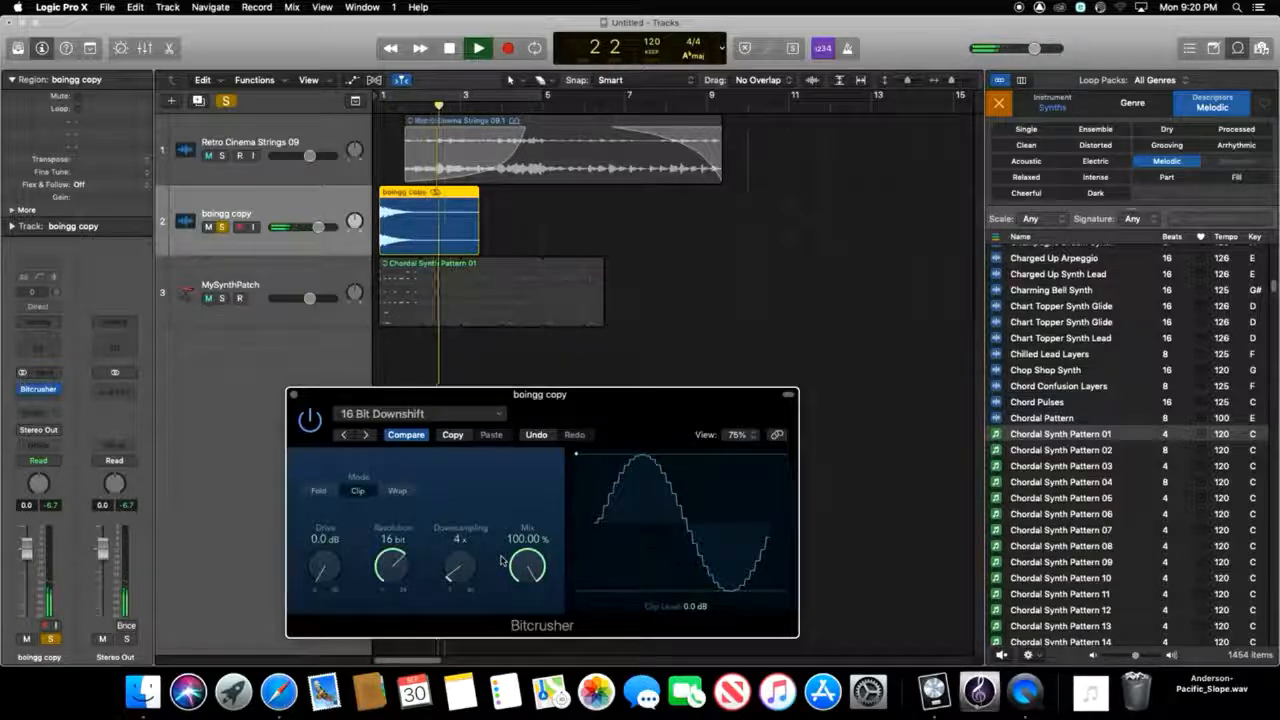
{"action": "key", "text": "space"}
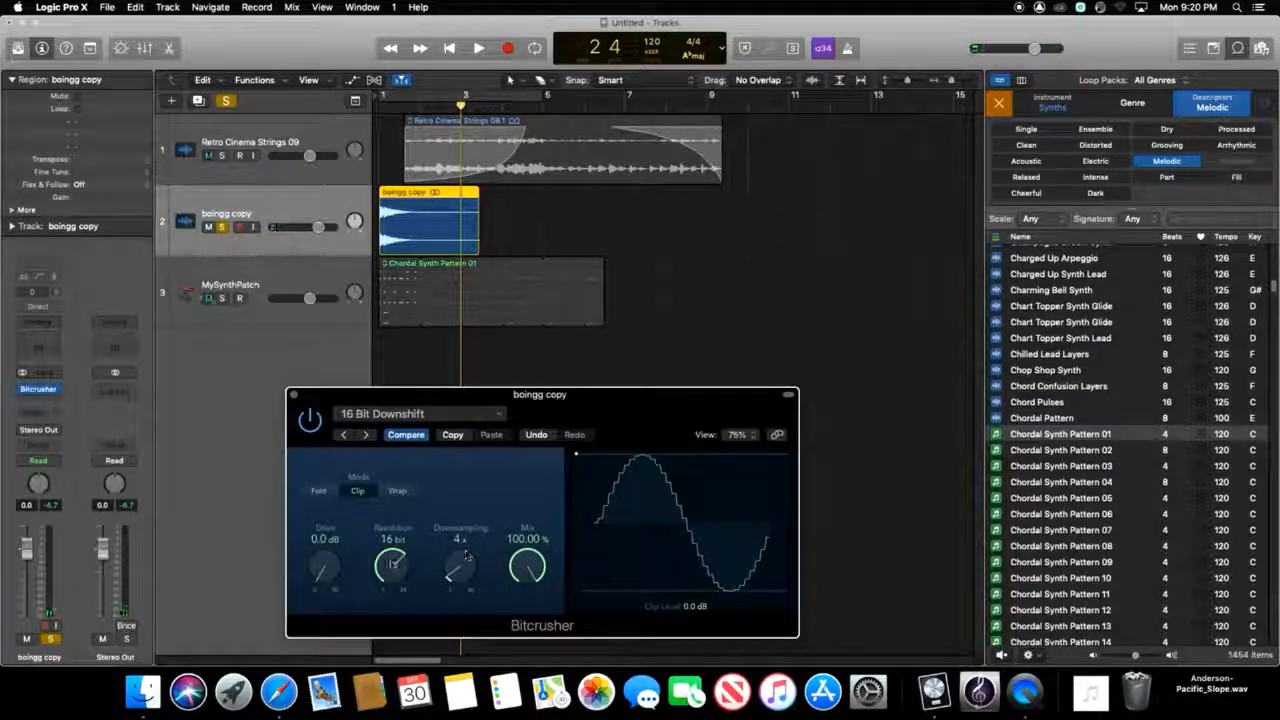
- Lower Bitcrusher's resolution to 8 bit and play the track from the beginning
{"action": "left_click_drag", "start_coordinate": [392, 593], "coordinate": [397, 630]}
{"action": "key", "text": "Return"}
{"action": "key", "text": "space"}
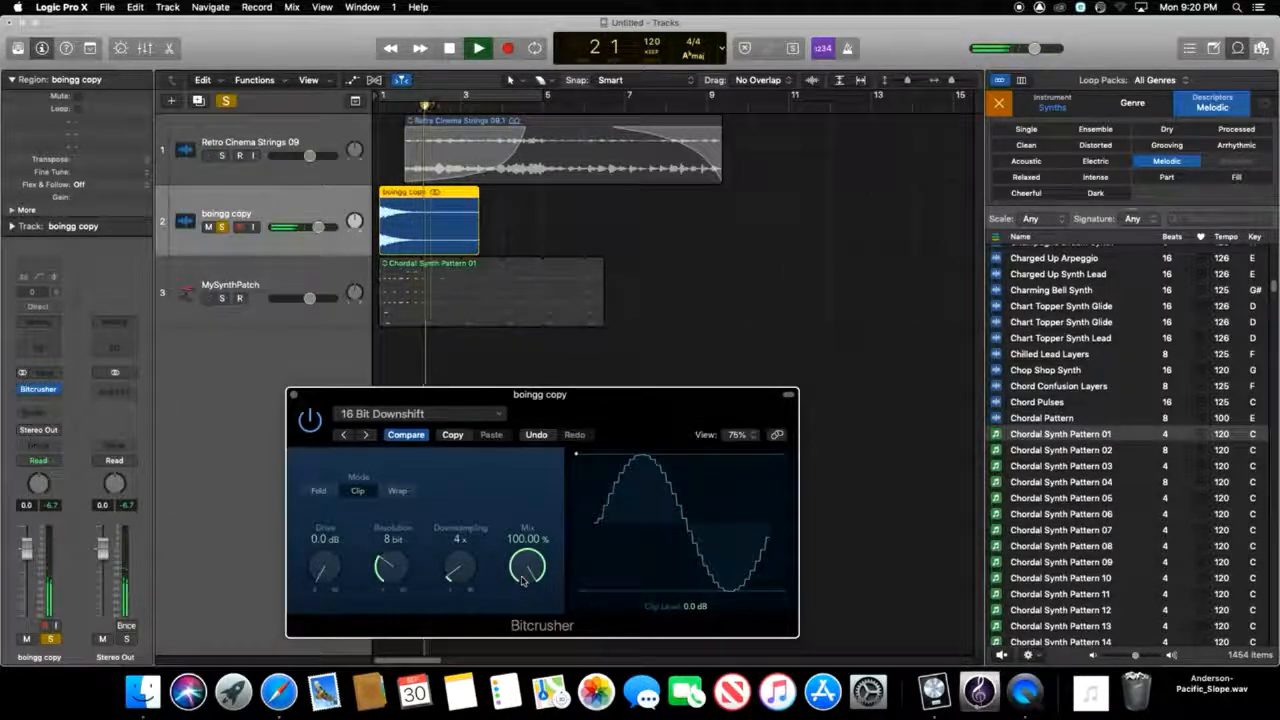
{"action": "key", "text": "space"}
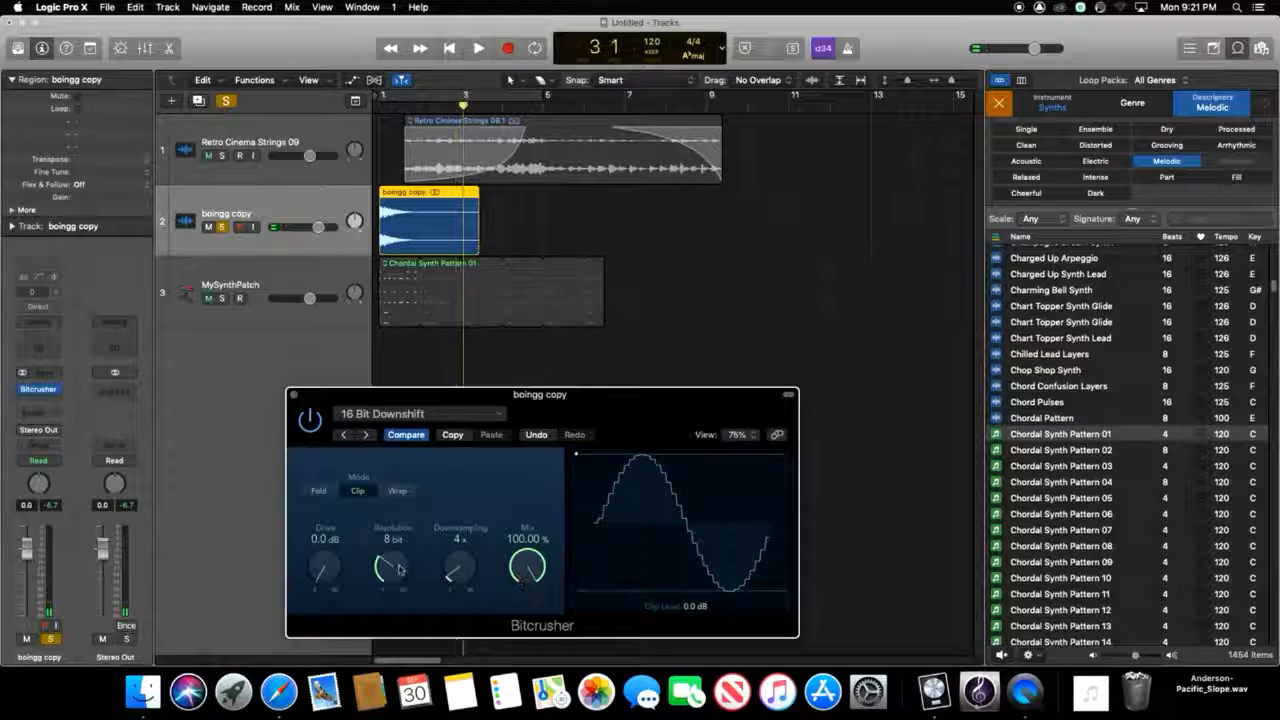
- Lower Bitcrusher's resolution to 4 bit, listen to the track from the beginning, and close the effect window
{"action": "left_click_drag", "start_coordinate": [382, 566], "coordinate": [382, 596]}
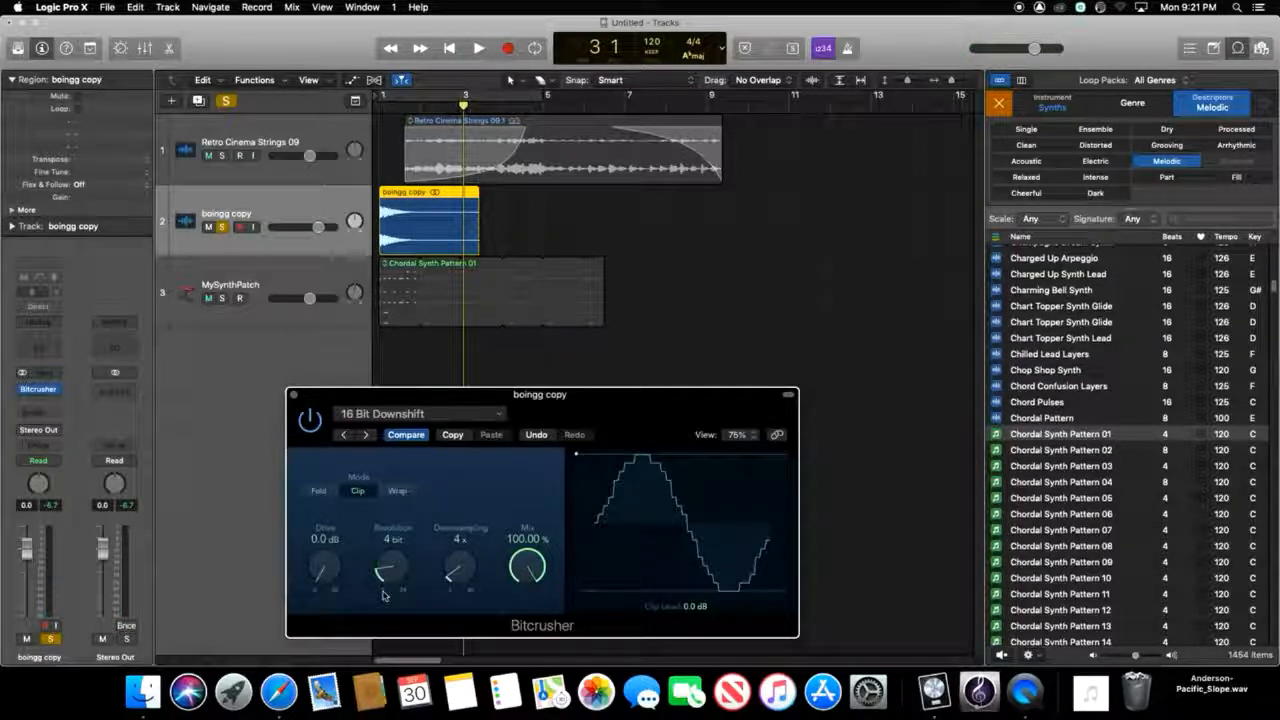
{"action": "key", "text": "Return"}
{"action": "key", "text": "space"}
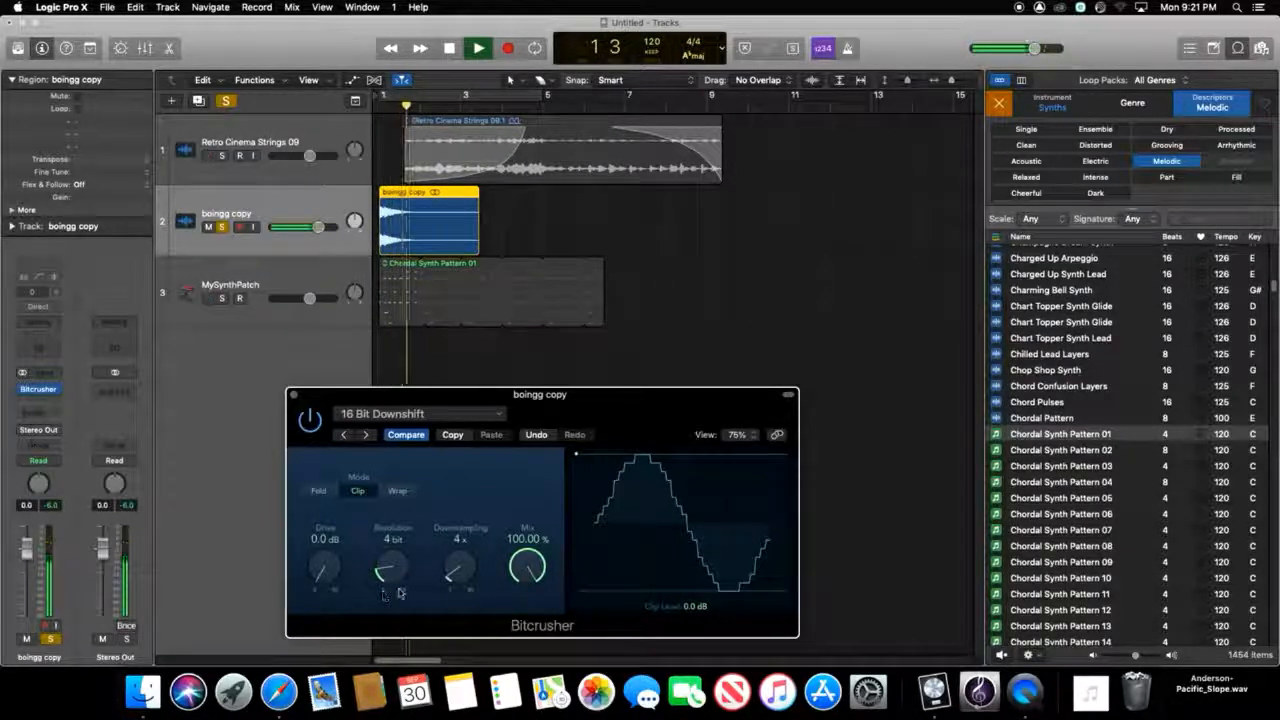
{"action": "key", "text": "space"}
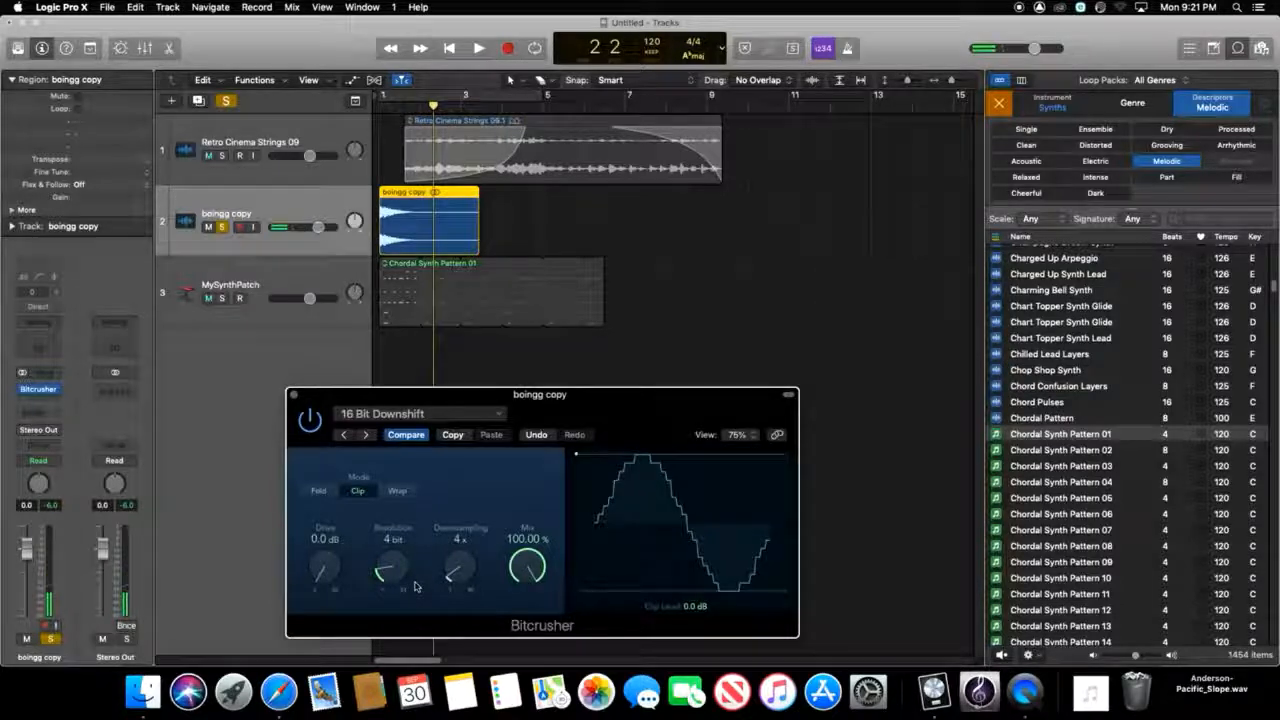
{"action": "left_click", "coordinate": [296, 397]}
- Add a stereo Fuzz-Wah effect after Bitcrusher, load its Cry Baby Wah-Wah setting, and play the track
{"action": "left_click", "coordinate": [58, 390]}
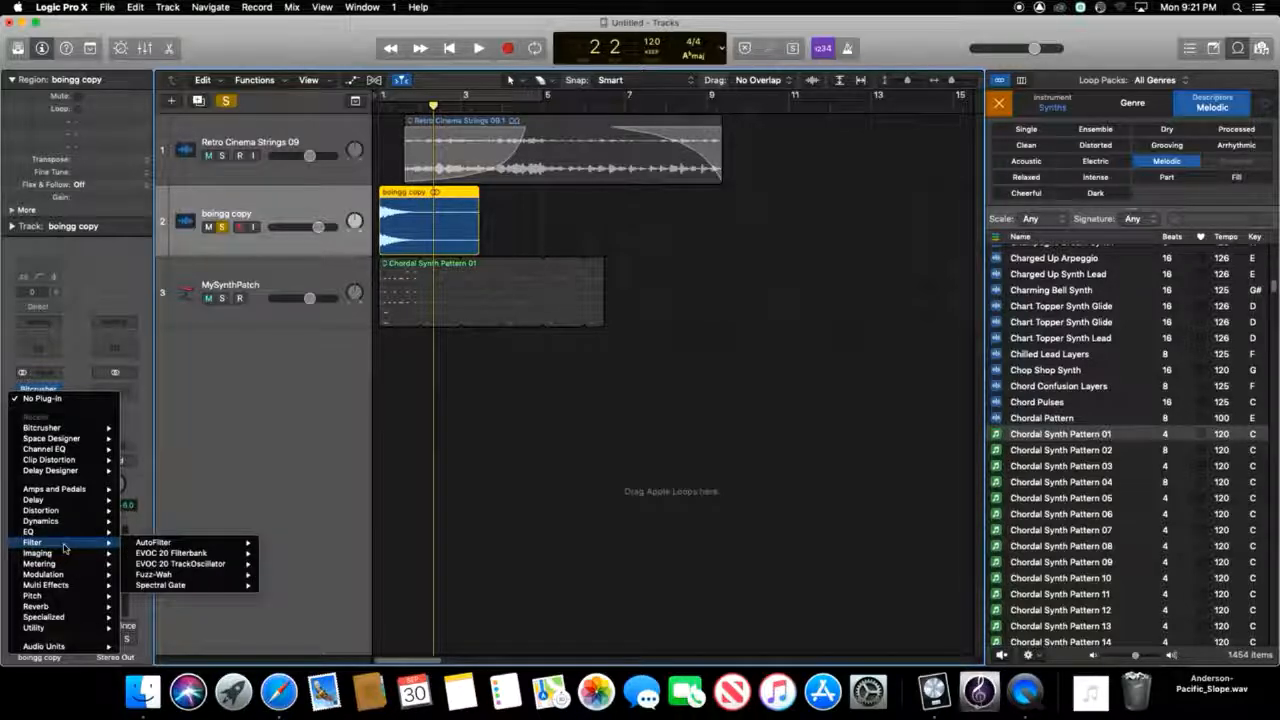
{"action": "mouse_move", "coordinate": [207, 577]}
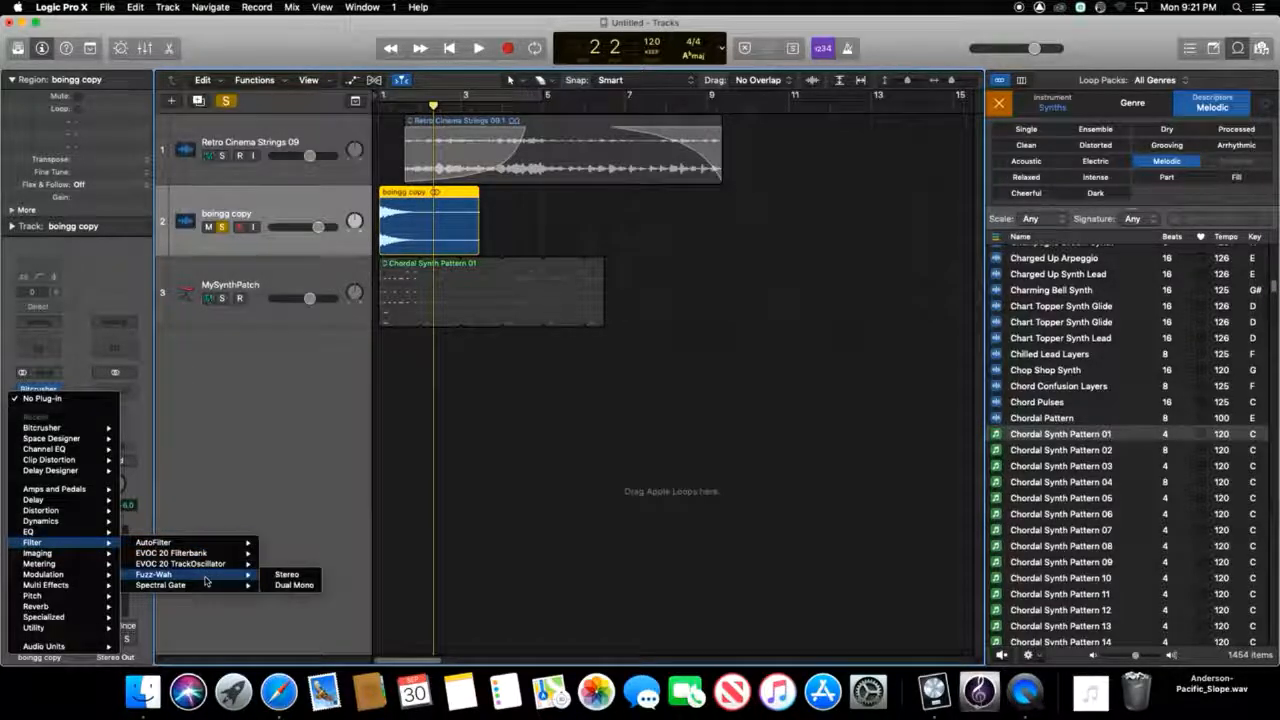
{"action": "left_click", "coordinate": [306, 575]}
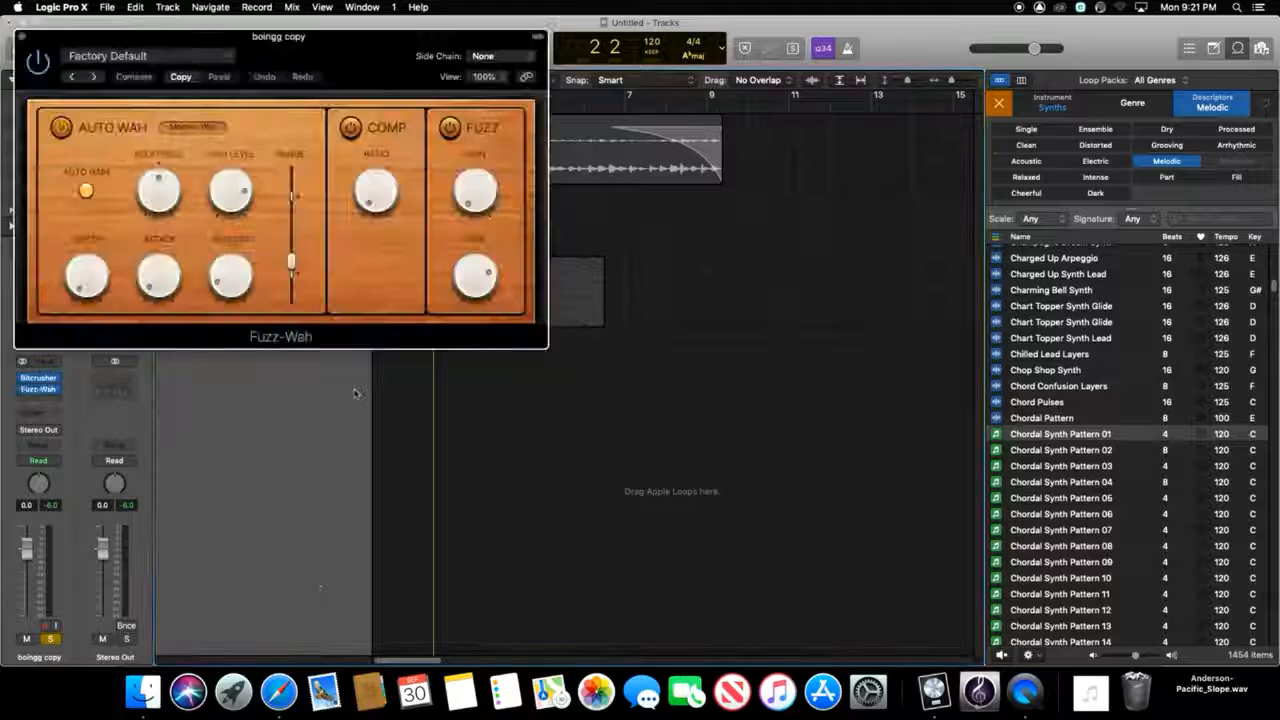
{"action": "left_click", "coordinate": [222, 58]}
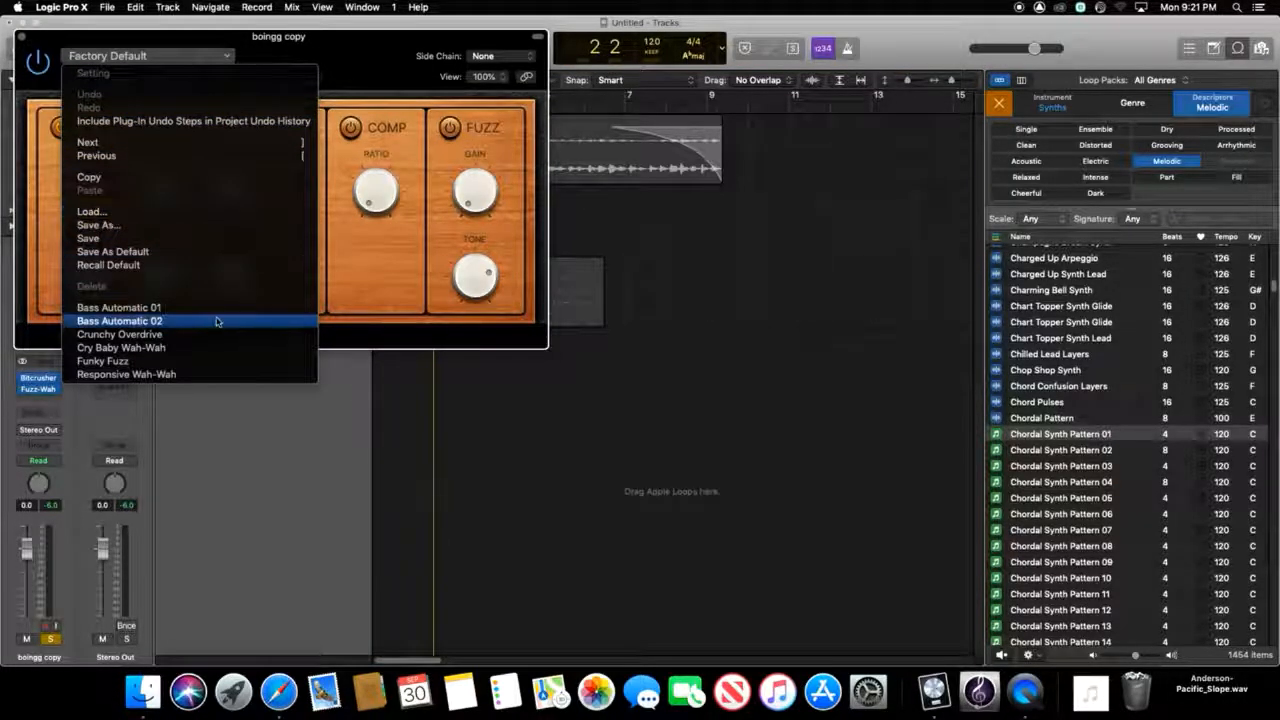
{"action": "left_click", "coordinate": [228, 347]}
{"action": "left_click_drag", "start_coordinate": [205, 38], "coordinate": [520, 323]}
{"action": "key", "text": "space"}
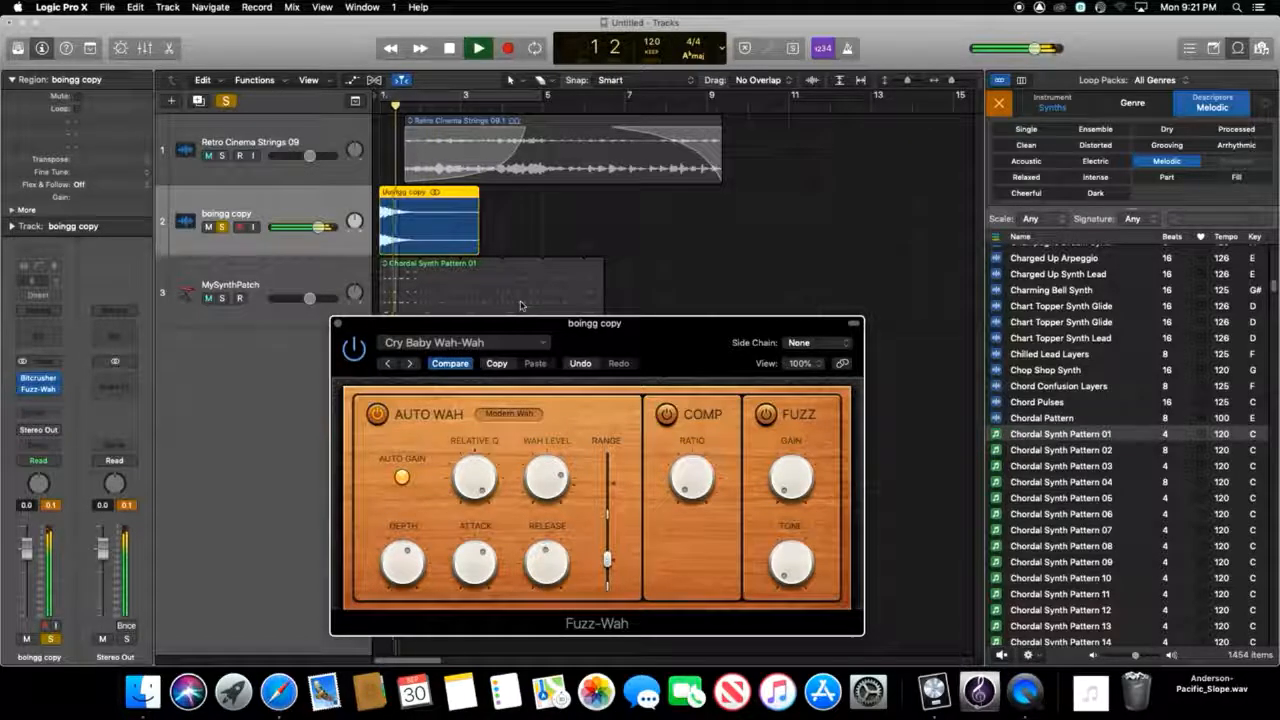
- Close the Fuzz-Wah window, place Fuzz-Wah ahead of Bitcrusher in the effect chain, and listen to the track
{"action": "left_click", "coordinate": [337, 323]}
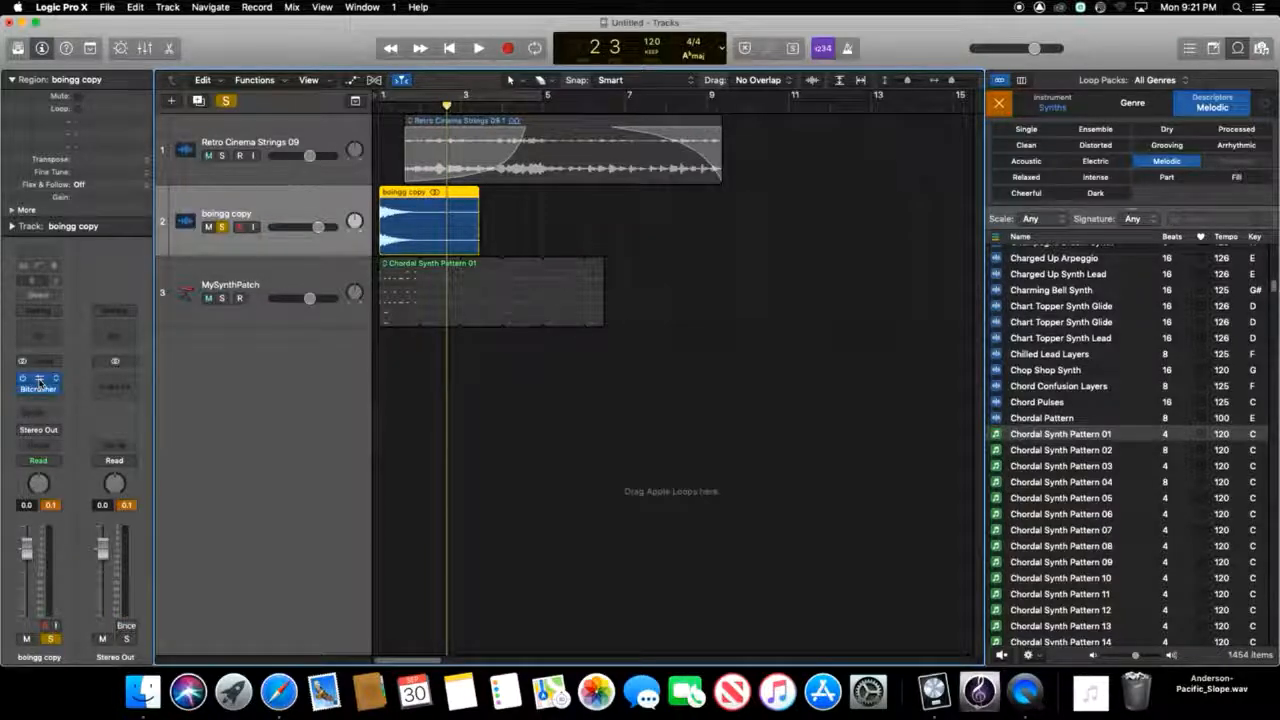
{"action": "key", "text": "space"}
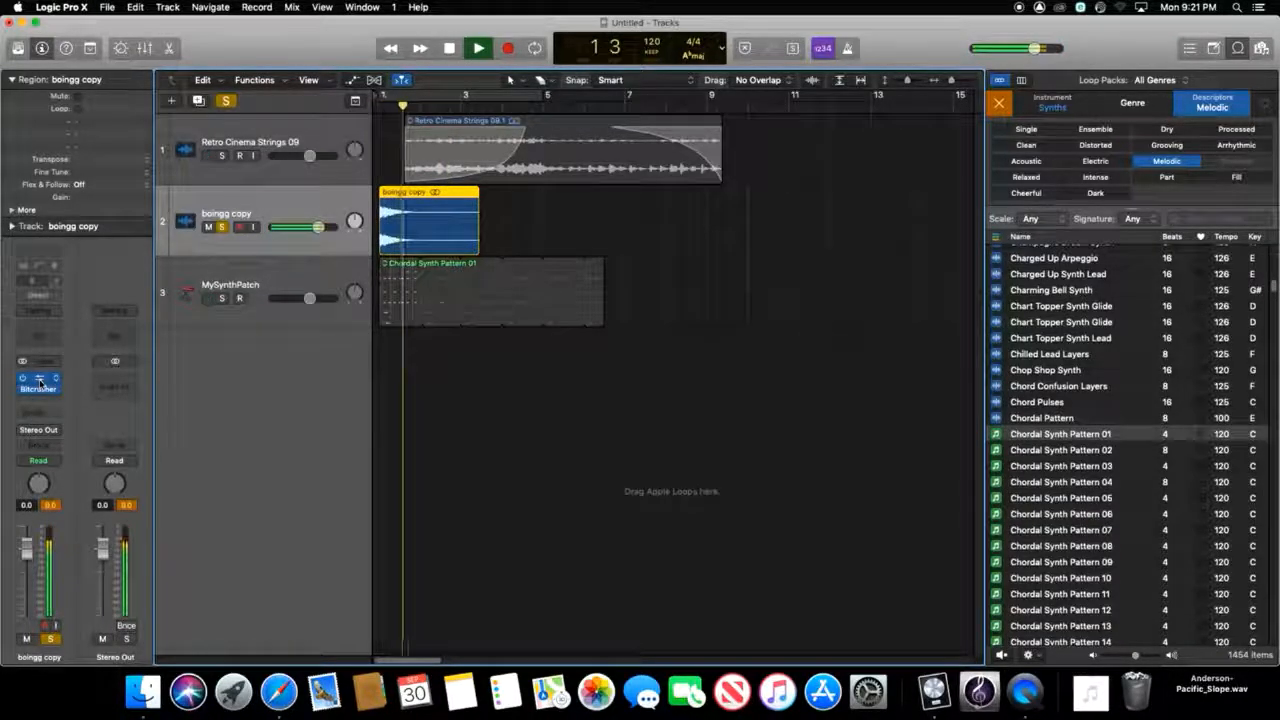
{"action": "key", "text": "space"}
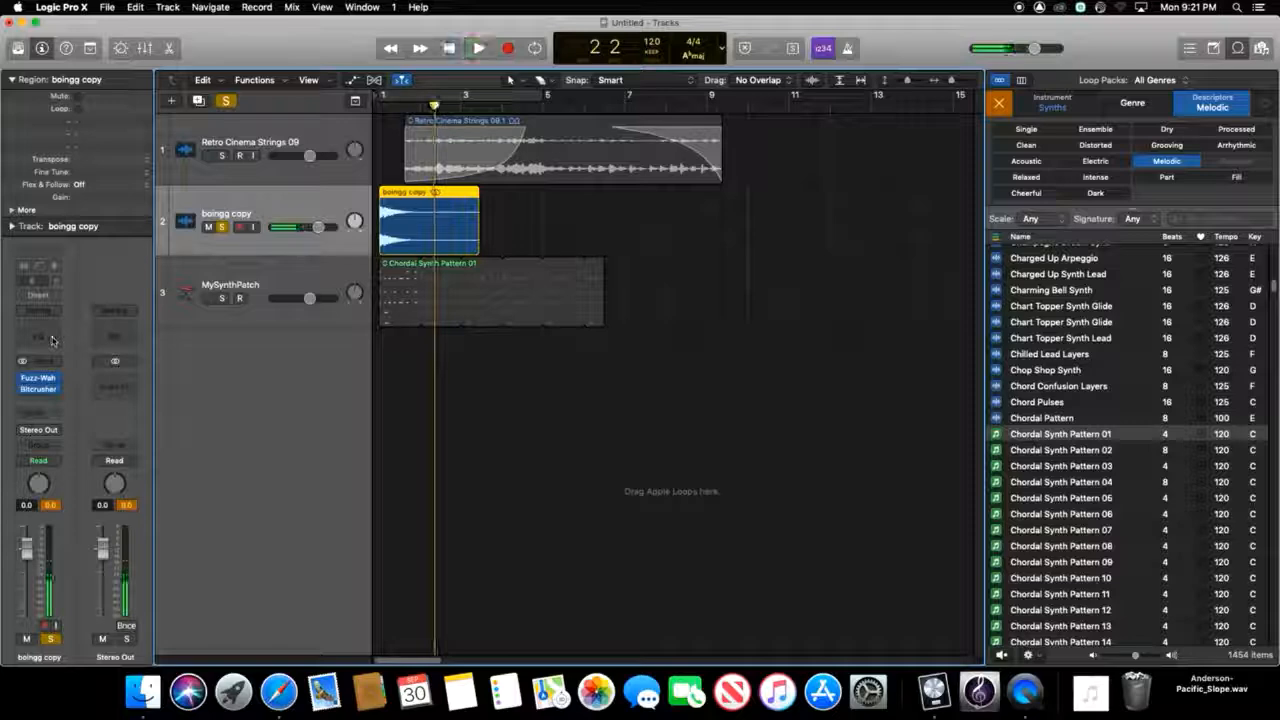
- Add a Channel EQ to the boingg copy track and load the Improve Thin Sounds setting from 07 EQ Tools
{"action": "left_click", "coordinate": [47, 339]}
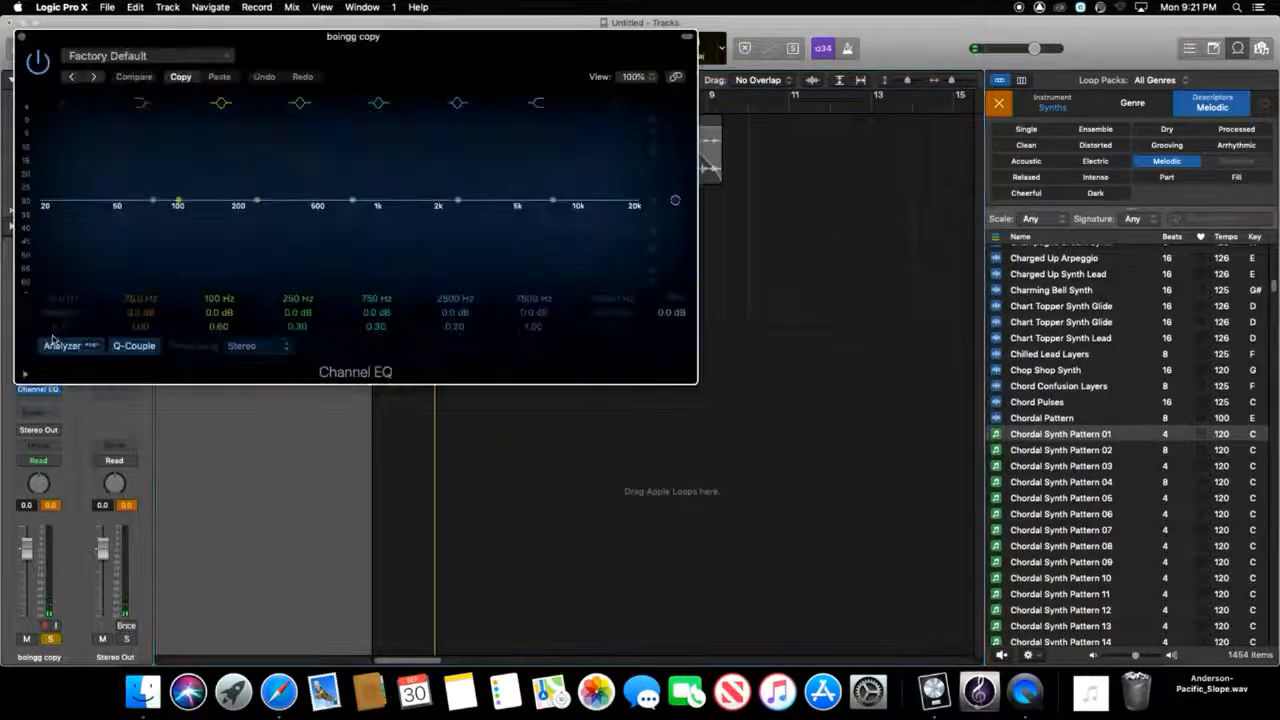
{"action": "left_click", "coordinate": [227, 60]}
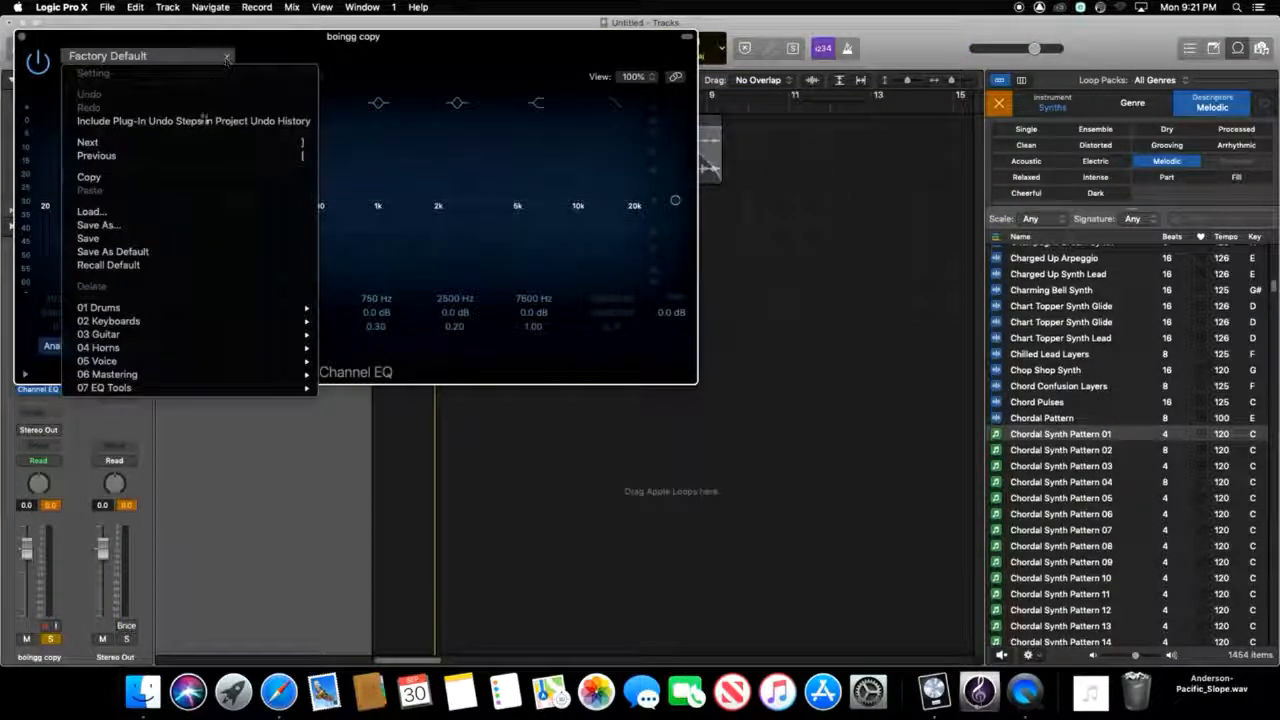
{"action": "mouse_move", "coordinate": [277, 350]}
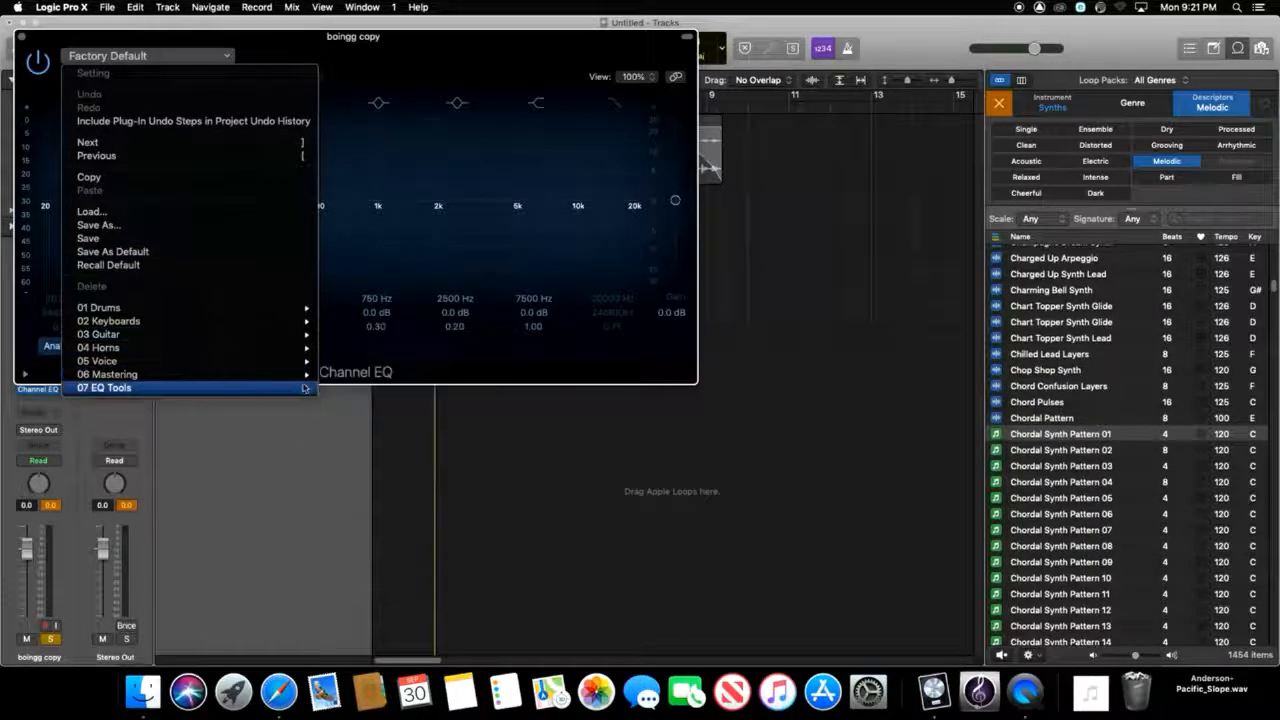
{"action": "mouse_move", "coordinate": [200, 387]}
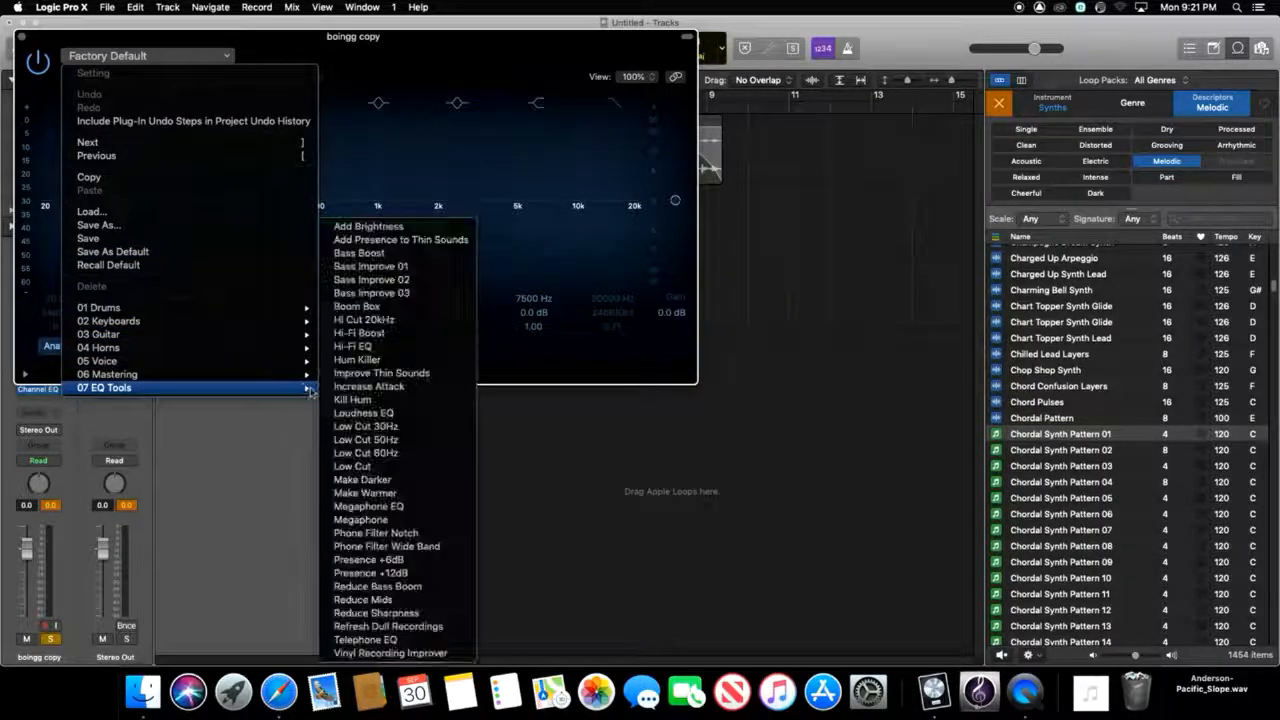
{"action": "left_click", "coordinate": [385, 374]}
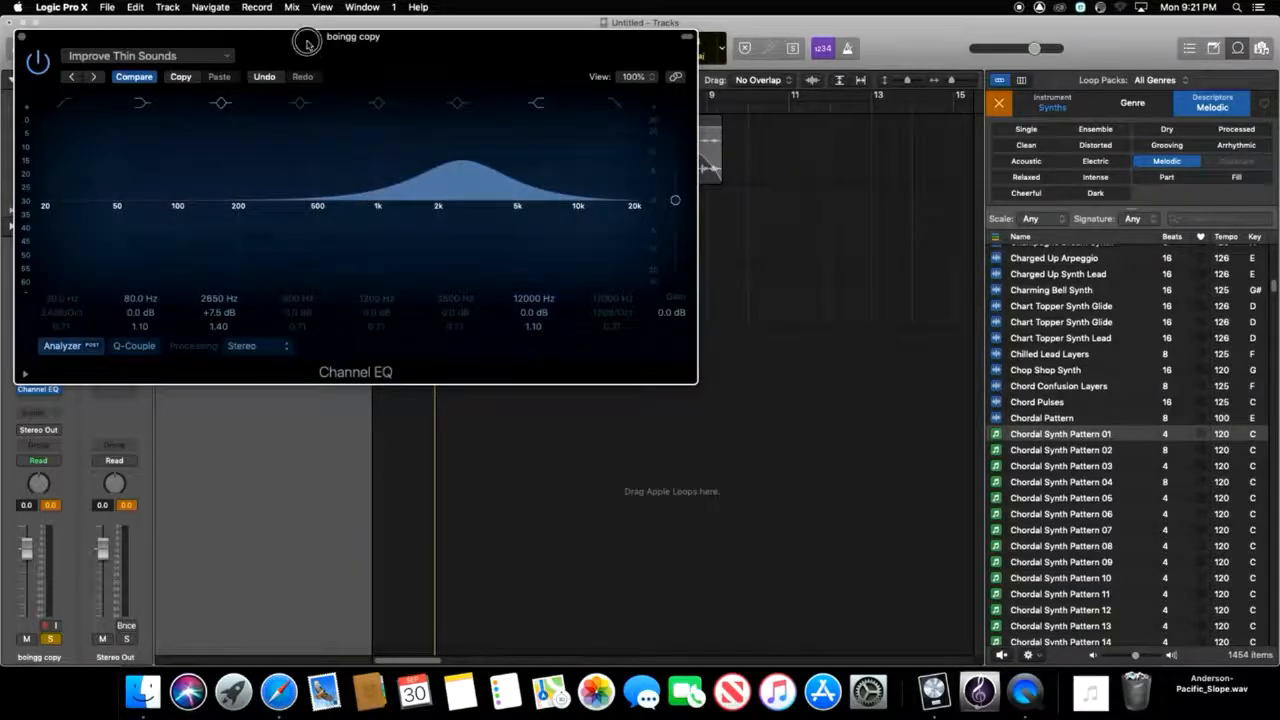
{"action": "left_click_drag", "start_coordinate": [307, 42], "coordinate": [579, 147]}
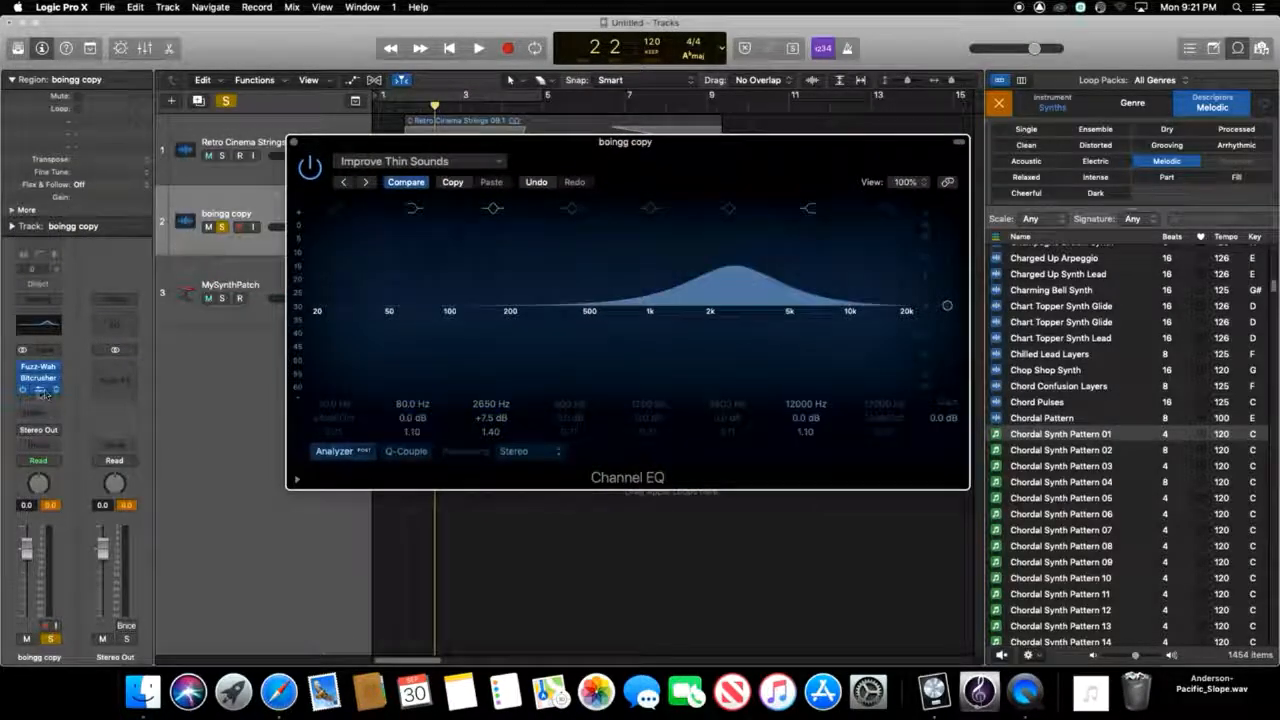
- Reorder the track's effects as Channel EQ, Bitcrusher, Fuzz-Wah, play the result, and close the Fuzz-Wah window
{"action": "left_click_drag", "start_coordinate": [42, 393], "coordinate": [40, 368]}
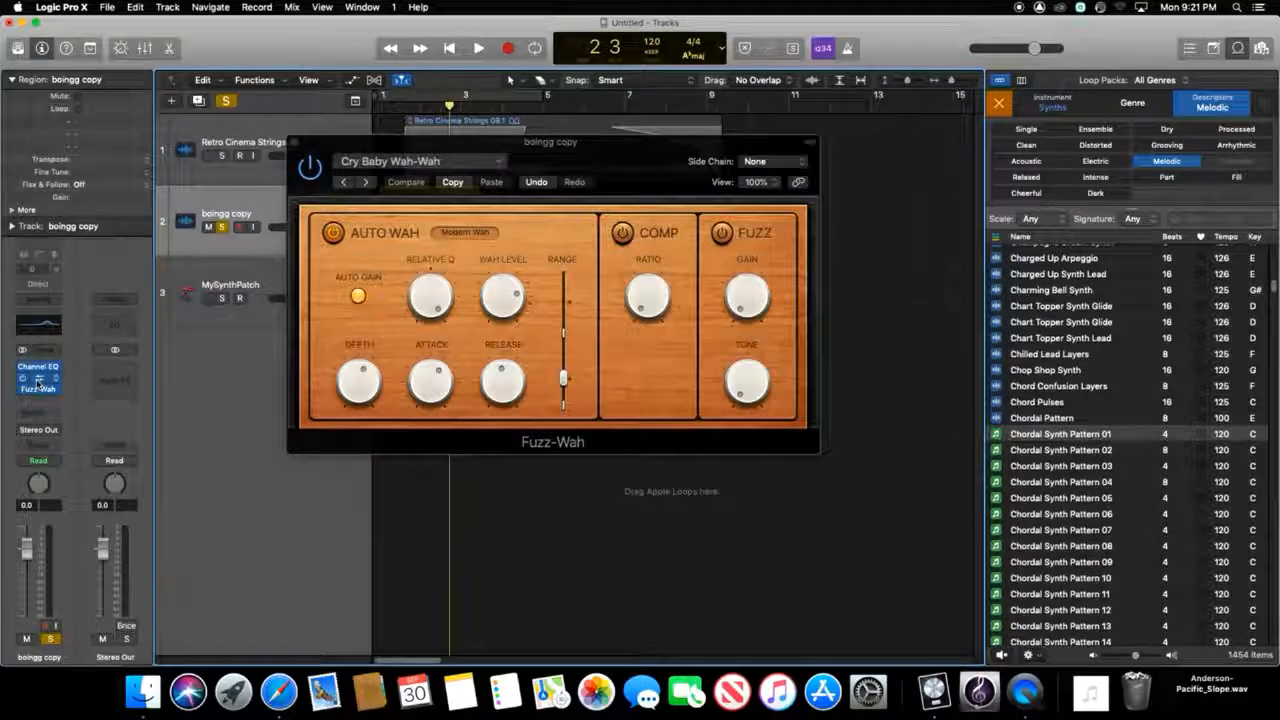
{"action": "left_click_drag", "start_coordinate": [371, 143], "coordinate": [305, 314]}
{"action": "key", "text": "space"}
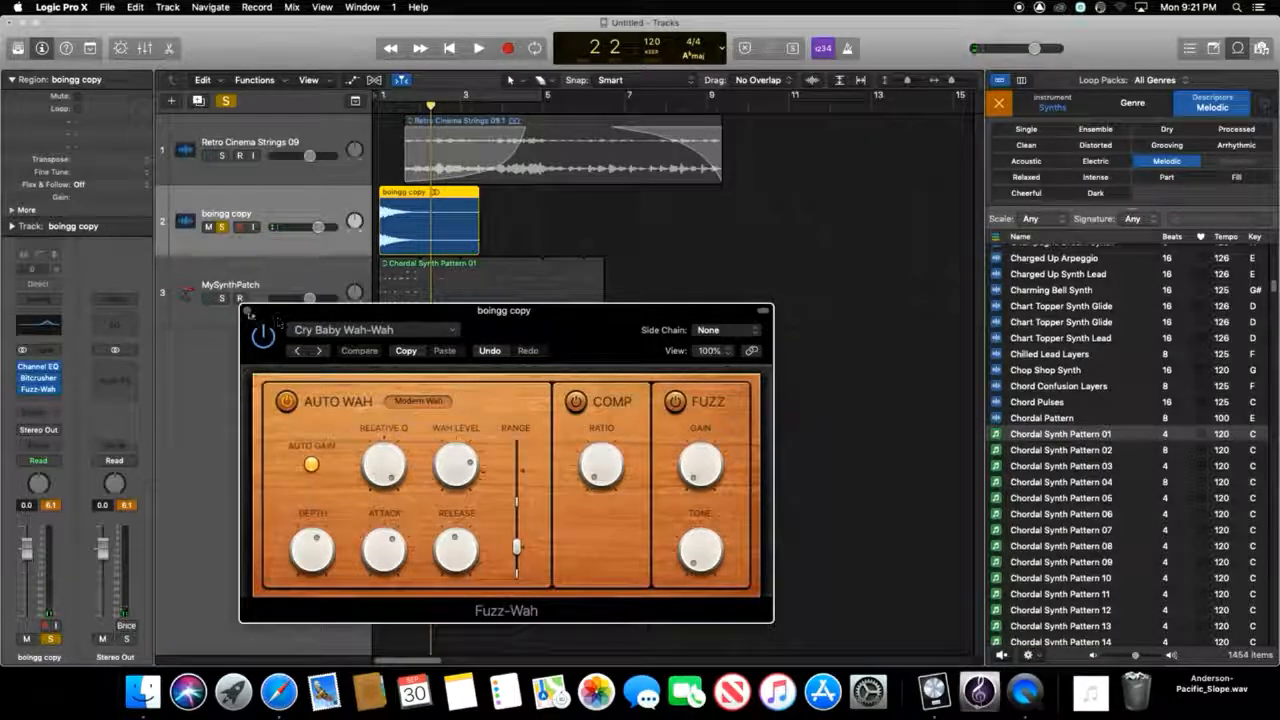
{"action": "left_click", "coordinate": [249, 311]}
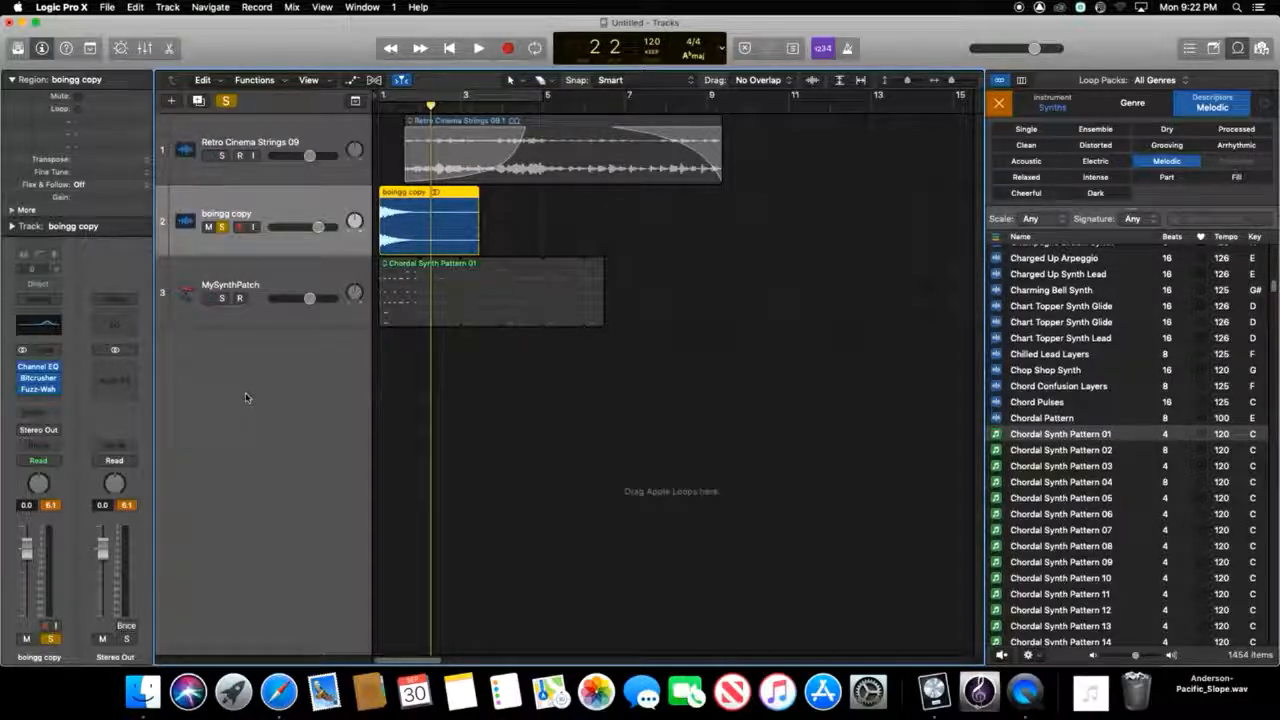
- Open the mixer and turn off solo on the boingg copy channel
{"action": "key", "text": "x"}
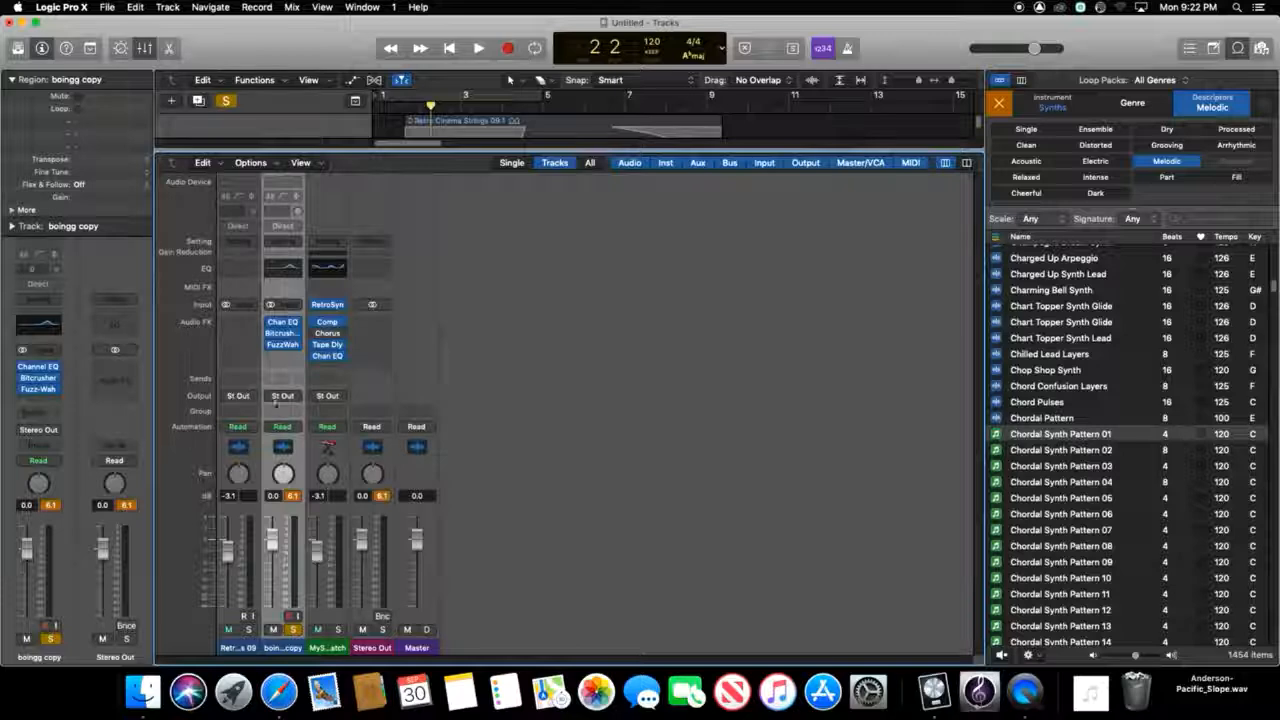
{"action": "left_click", "coordinate": [293, 629]}
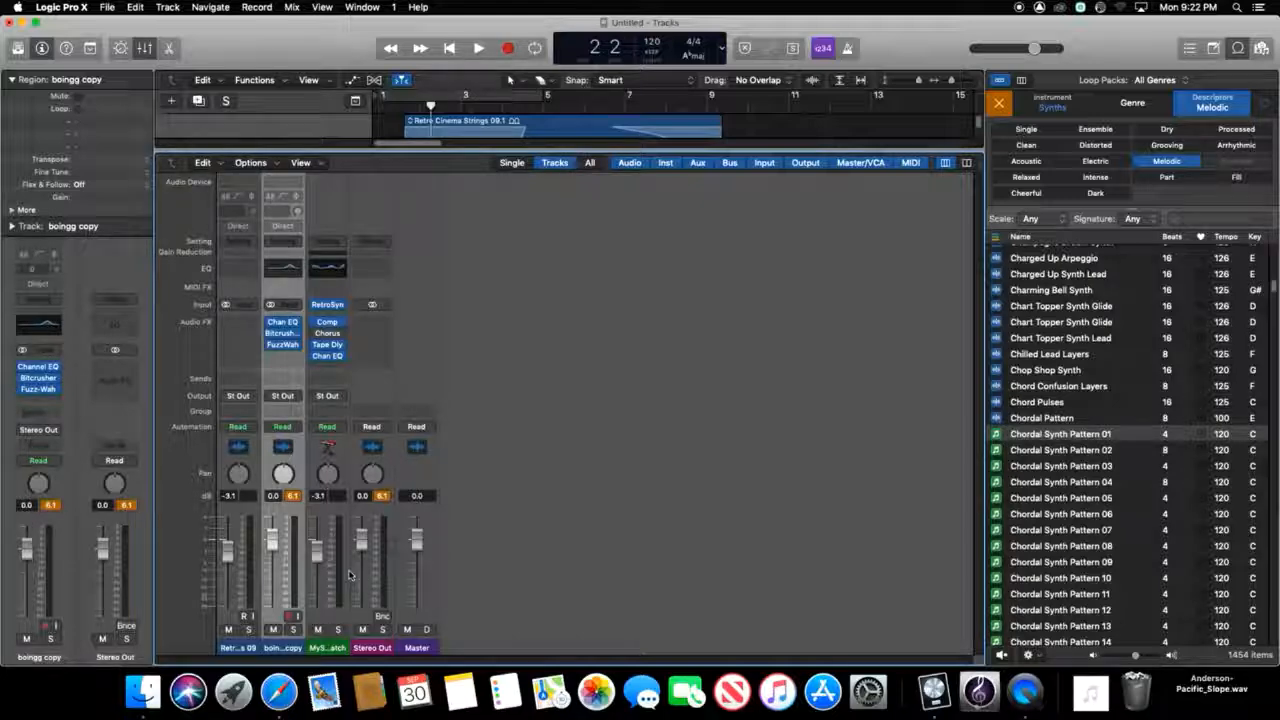
- Examine the channel strip settings offered for the Stereo Out, MySynthPatch and Retro Cinema Strings channels, including the Legacy Logic categories
{"action": "left_click", "coordinate": [386, 246]}
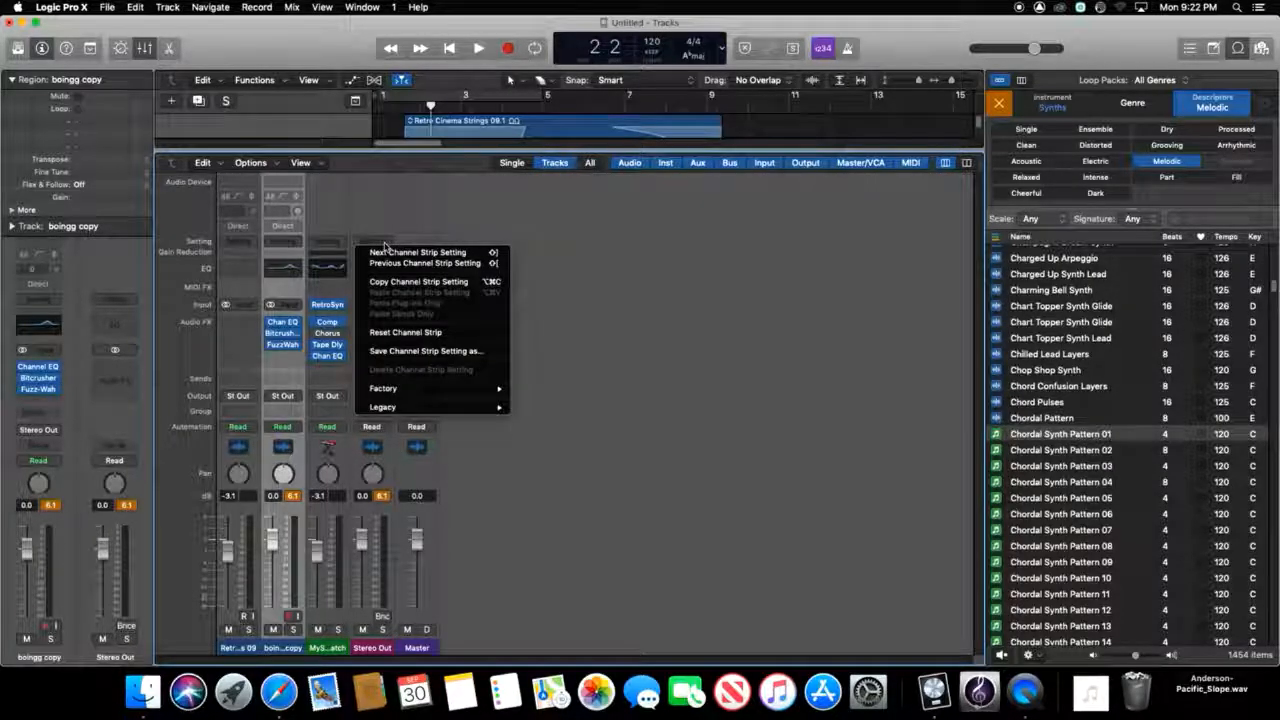
{"action": "left_click", "coordinate": [351, 246]}
{"action": "left_click", "coordinate": [339, 246]}
{"action": "mouse_move", "coordinate": [370, 399]}
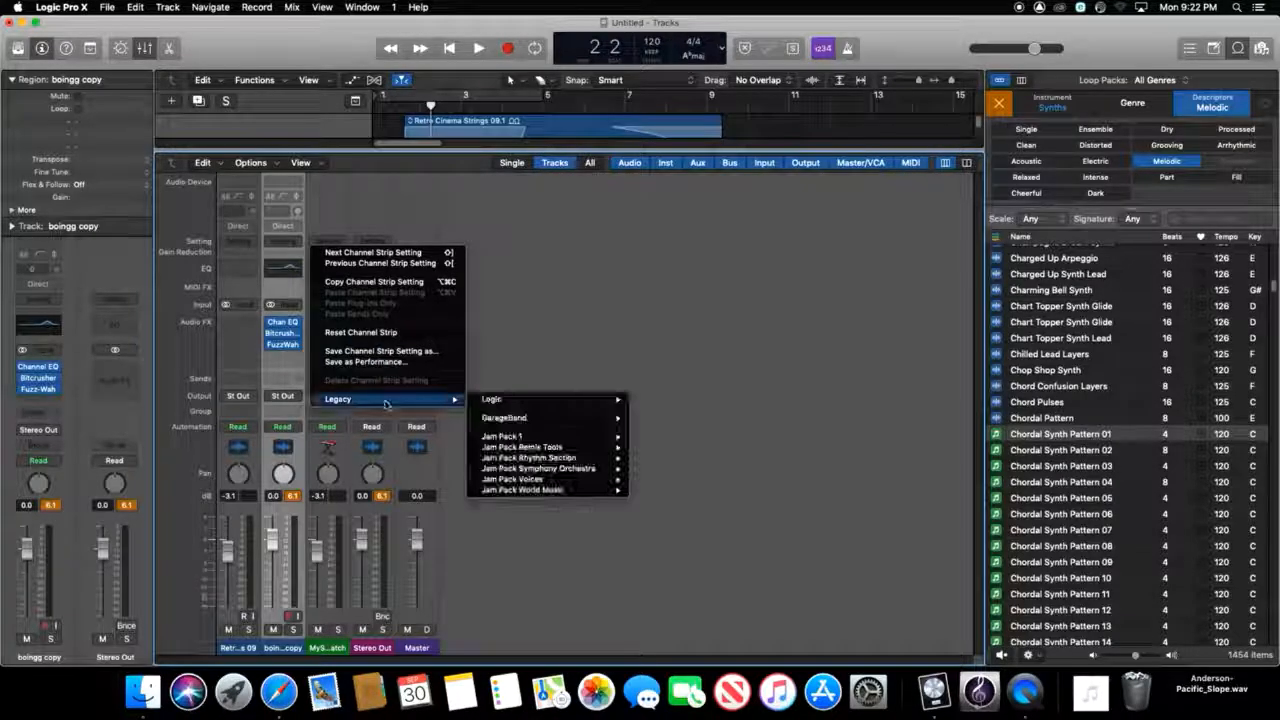
{"action": "left_click", "coordinate": [288, 241]}
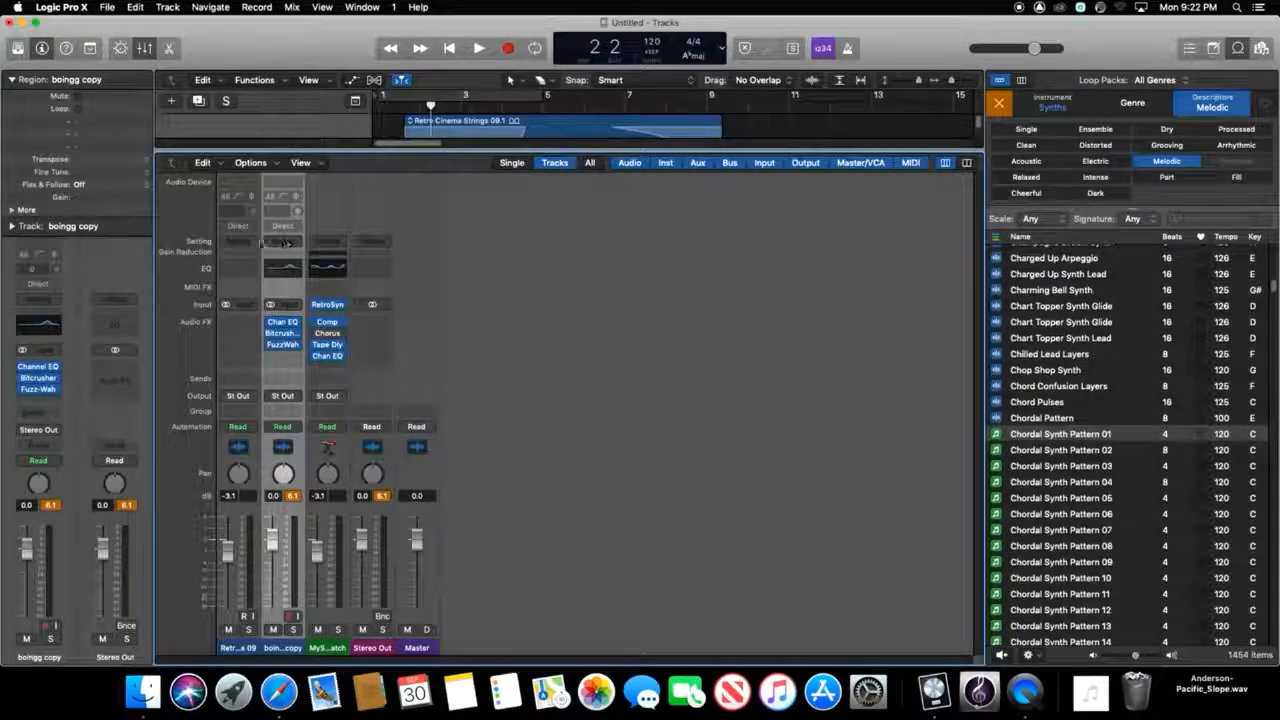
{"action": "left_click", "coordinate": [235, 248]}
{"action": "mouse_move", "coordinate": [300, 399]}
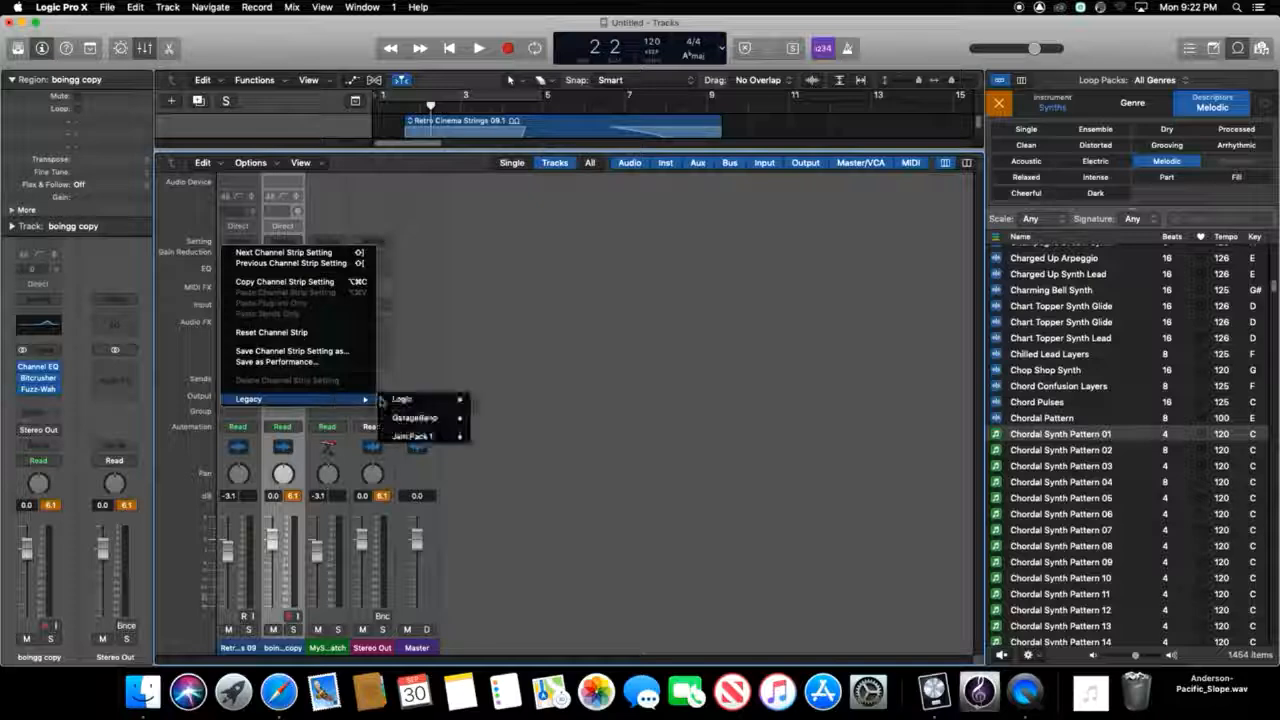
{"action": "mouse_move", "coordinate": [412, 400]}
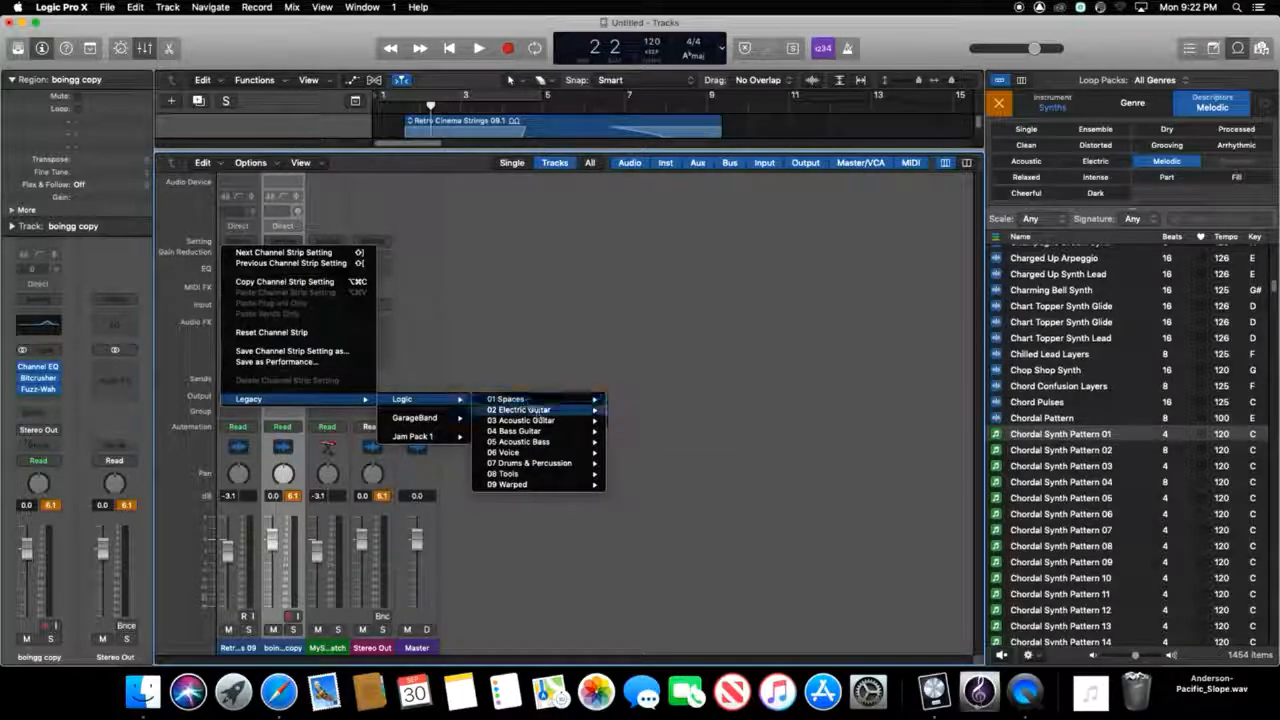
{"action": "mouse_move", "coordinate": [553, 443]}
{"action": "left_click", "coordinate": [430, 343]}
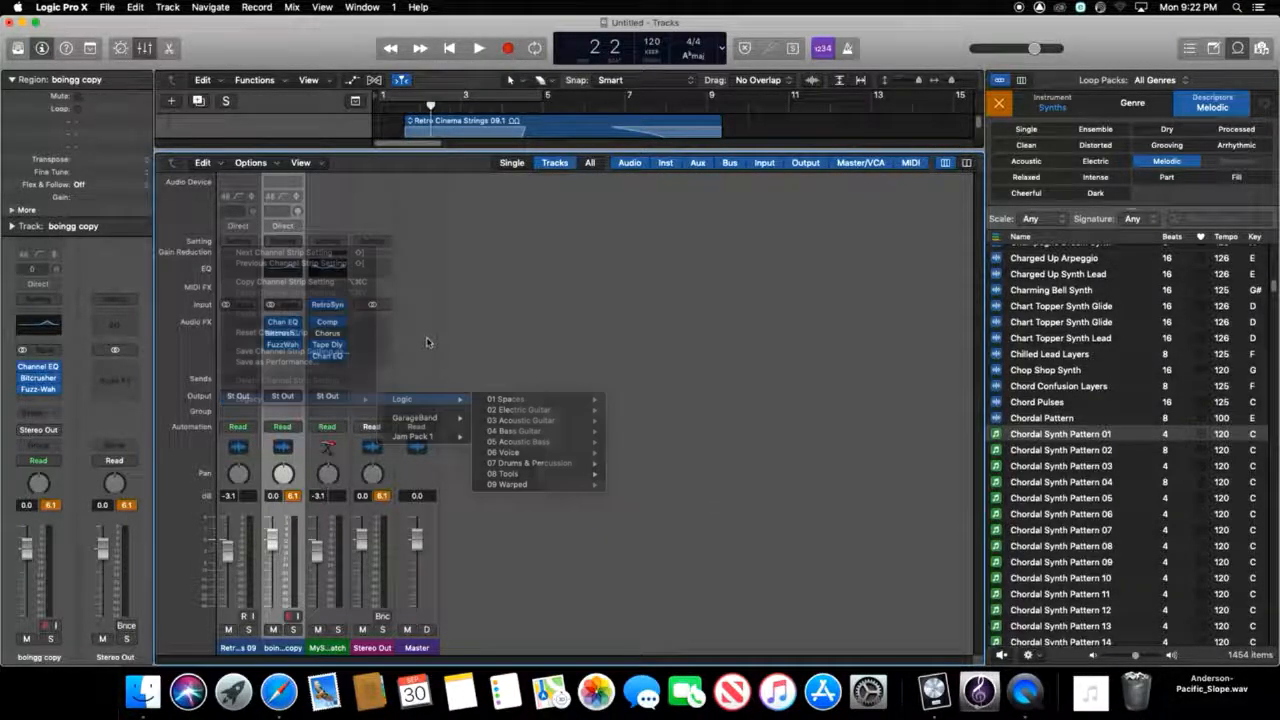
- Load the factory channel strip setting Pop on the Stereo Out channel
{"action": "left_click", "coordinate": [378, 243]}
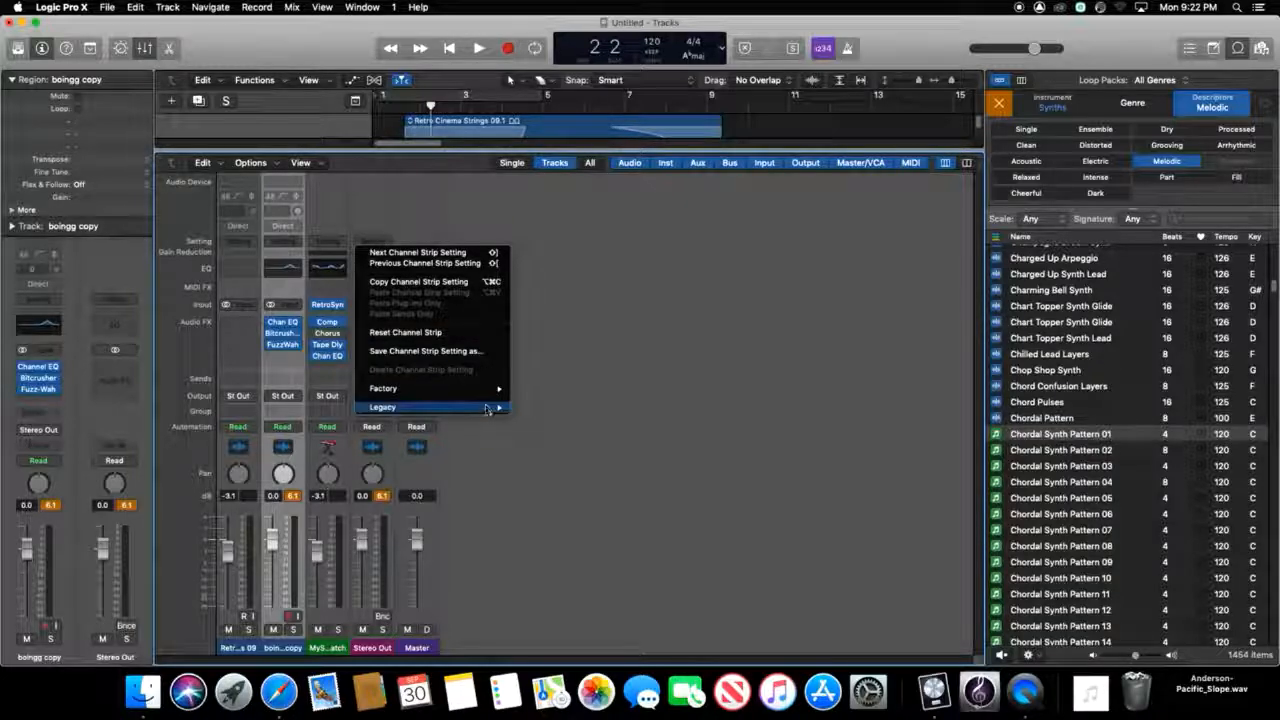
{"action": "mouse_move", "coordinate": [487, 410]}
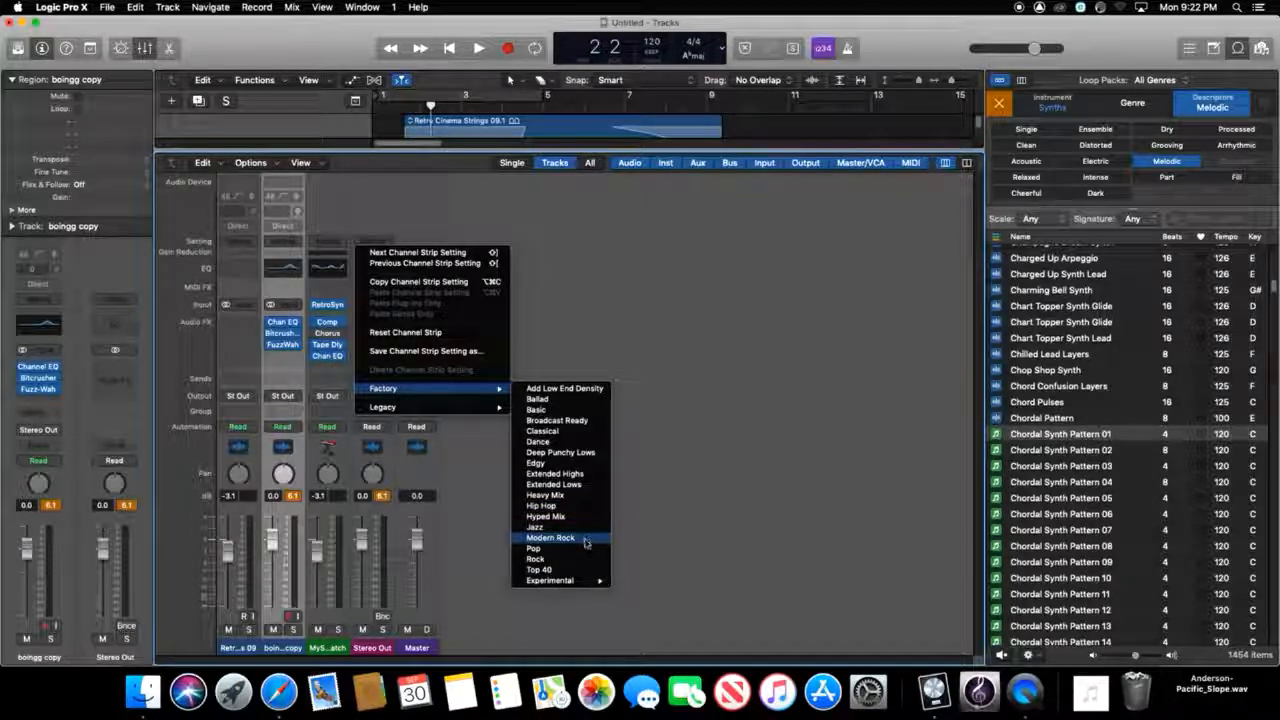
{"action": "left_click", "coordinate": [586, 549]}
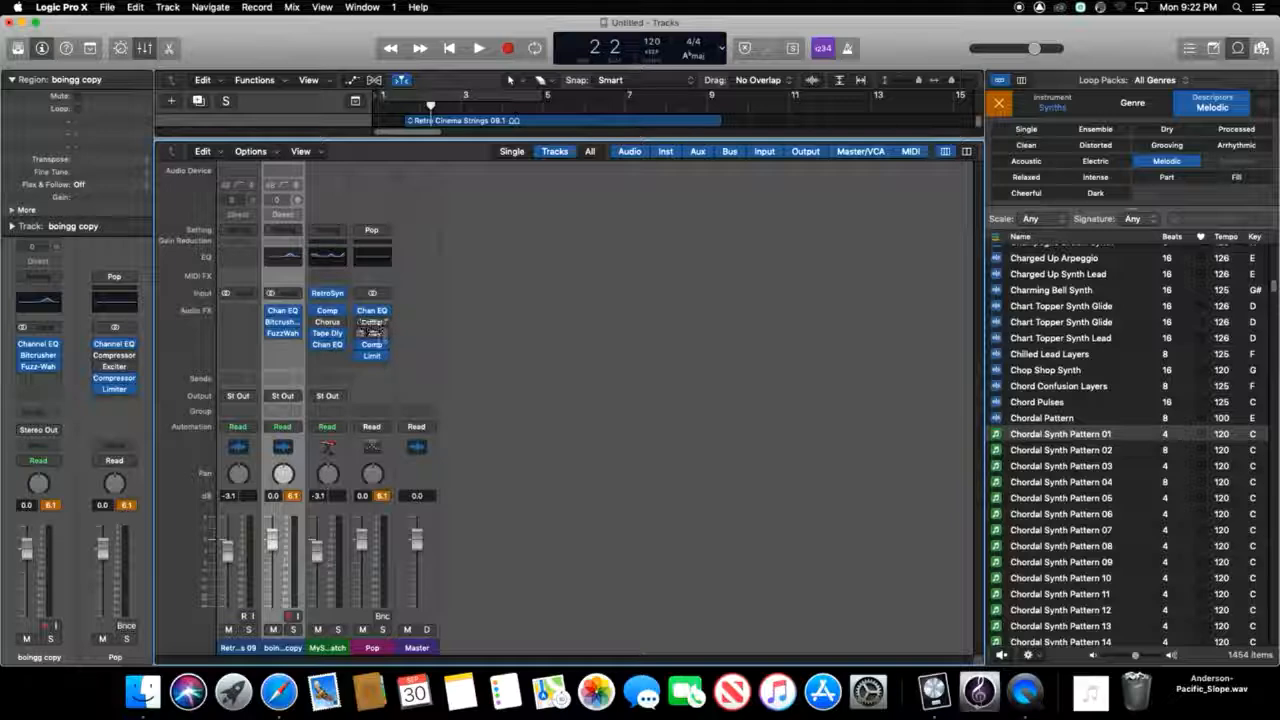
- Remove the bypassed Compressor from the output channel and order its effects as Channel EQ, Compressor, Limiter, Exciter
{"action": "left_click_drag", "start_coordinate": [373, 331], "coordinate": [378, 380]}
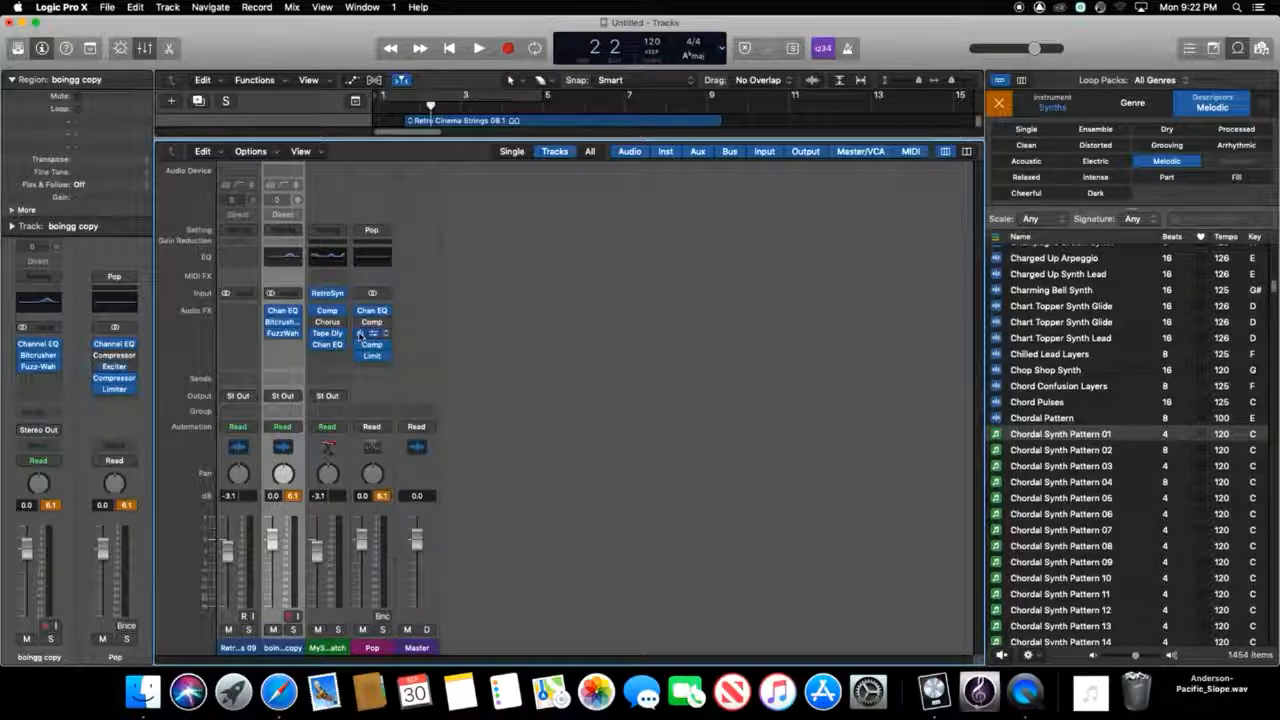
{"action": "mouse_move", "coordinate": [360, 337]}
{"action": "left_mouse_down"}
{"action": "mouse_move", "coordinate": [363, 349]}
{"action": "mouse_move", "coordinate": [378, 322]}
{"action": "left_mouse_up"}
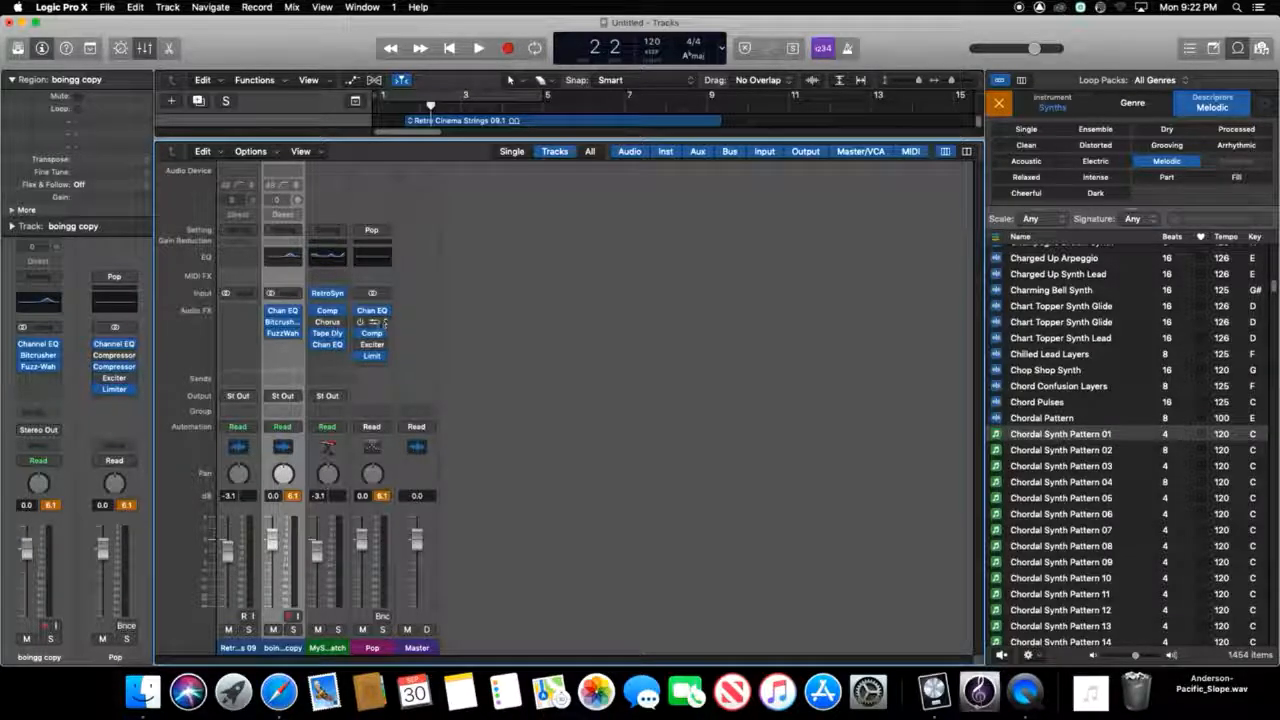
{"action": "left_click", "coordinate": [383, 322]}
{"action": "left_click", "coordinate": [405, 346]}
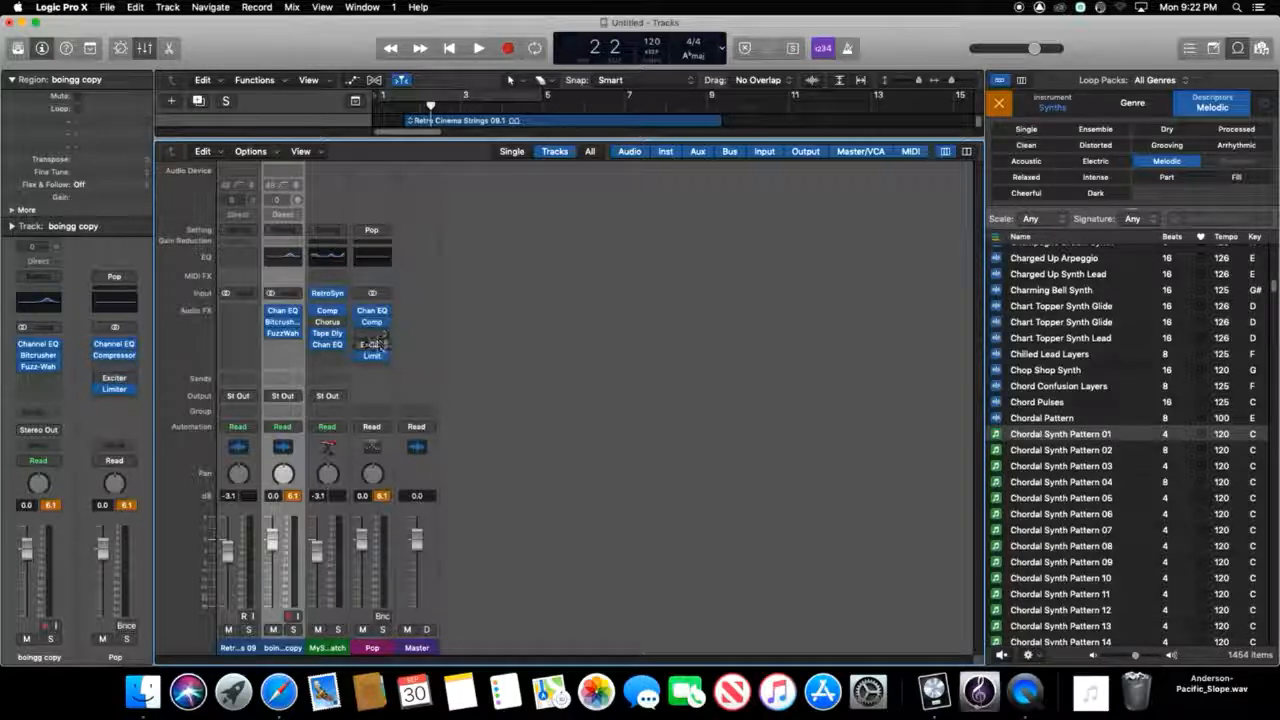
{"action": "left_click_drag", "start_coordinate": [378, 357], "coordinate": [372, 334]}
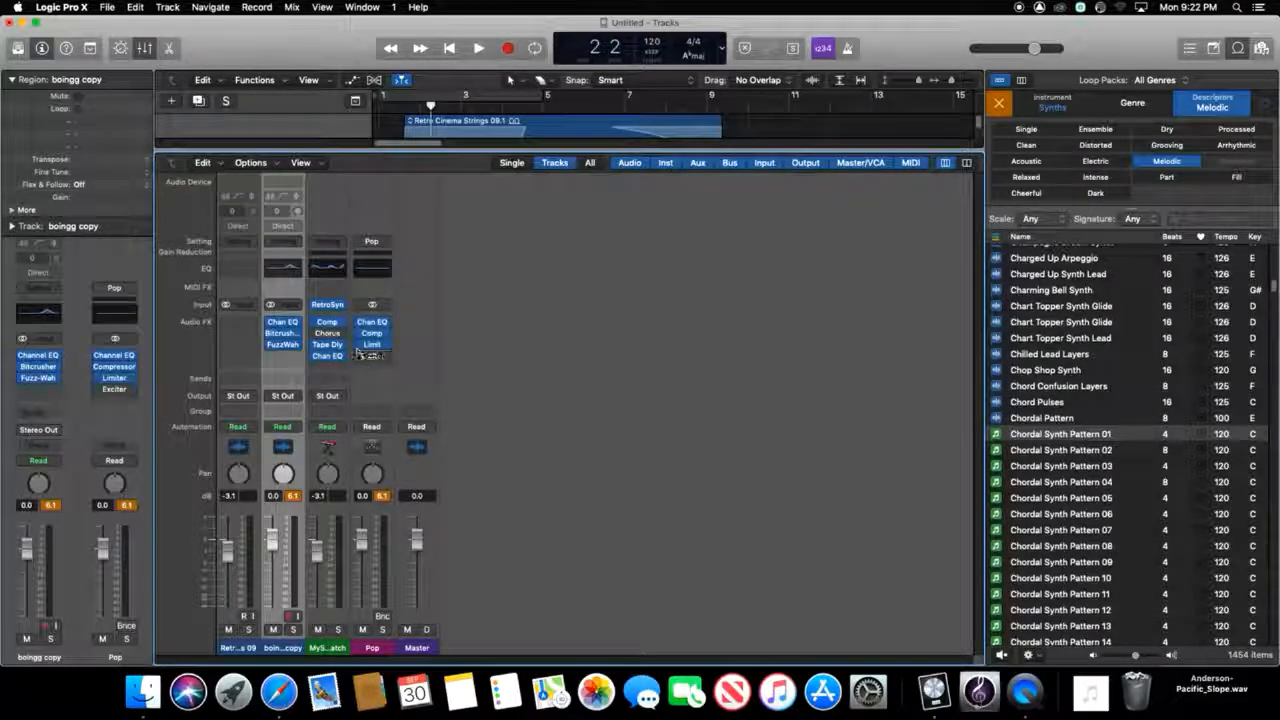
- Enable the Exciter on the output channel, adjust its Harmonics amount, and close its window
{"action": "left_click", "coordinate": [376, 358]}
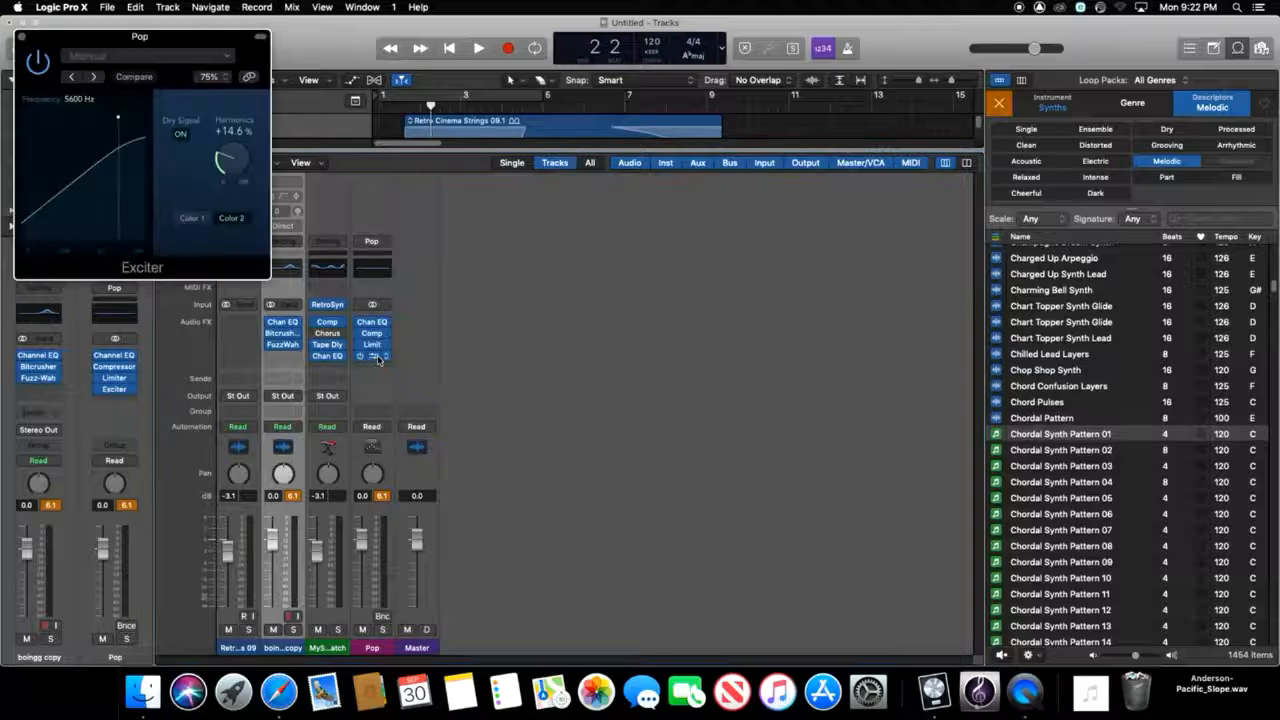
{"action": "left_click_drag", "start_coordinate": [234, 158], "coordinate": [239, 163]}
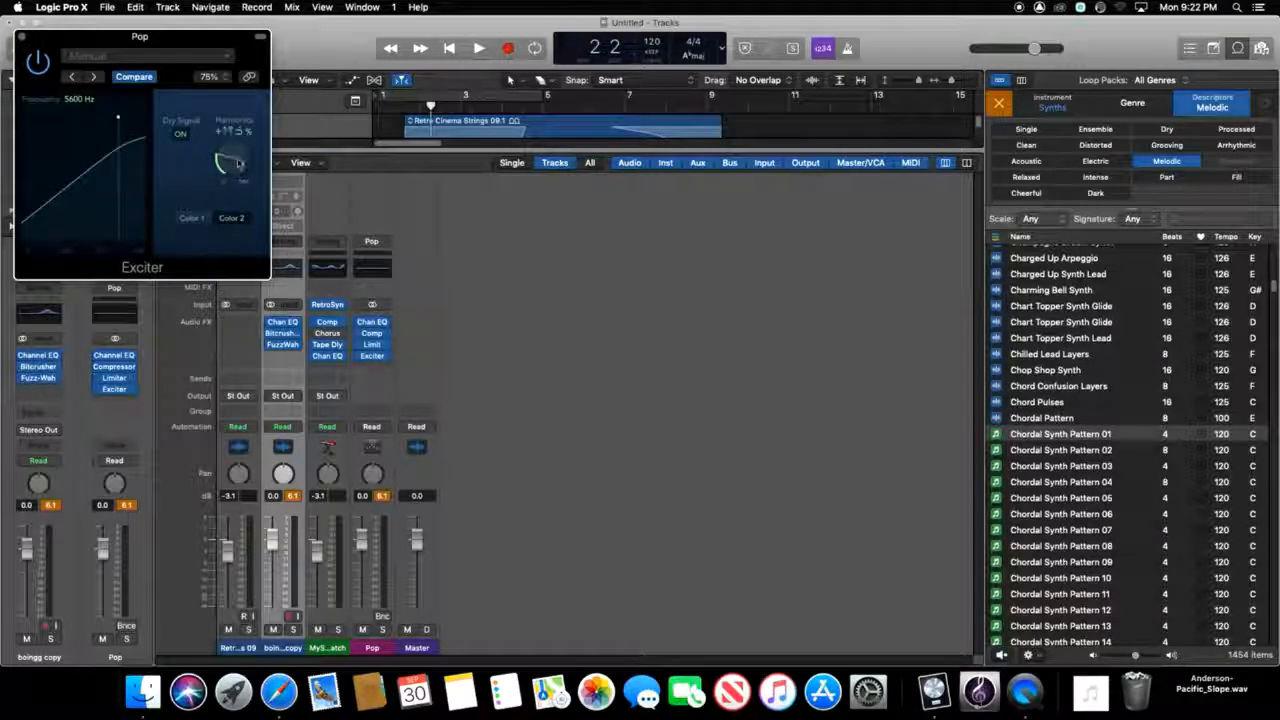
{"action": "left_click", "coordinate": [20, 38]}
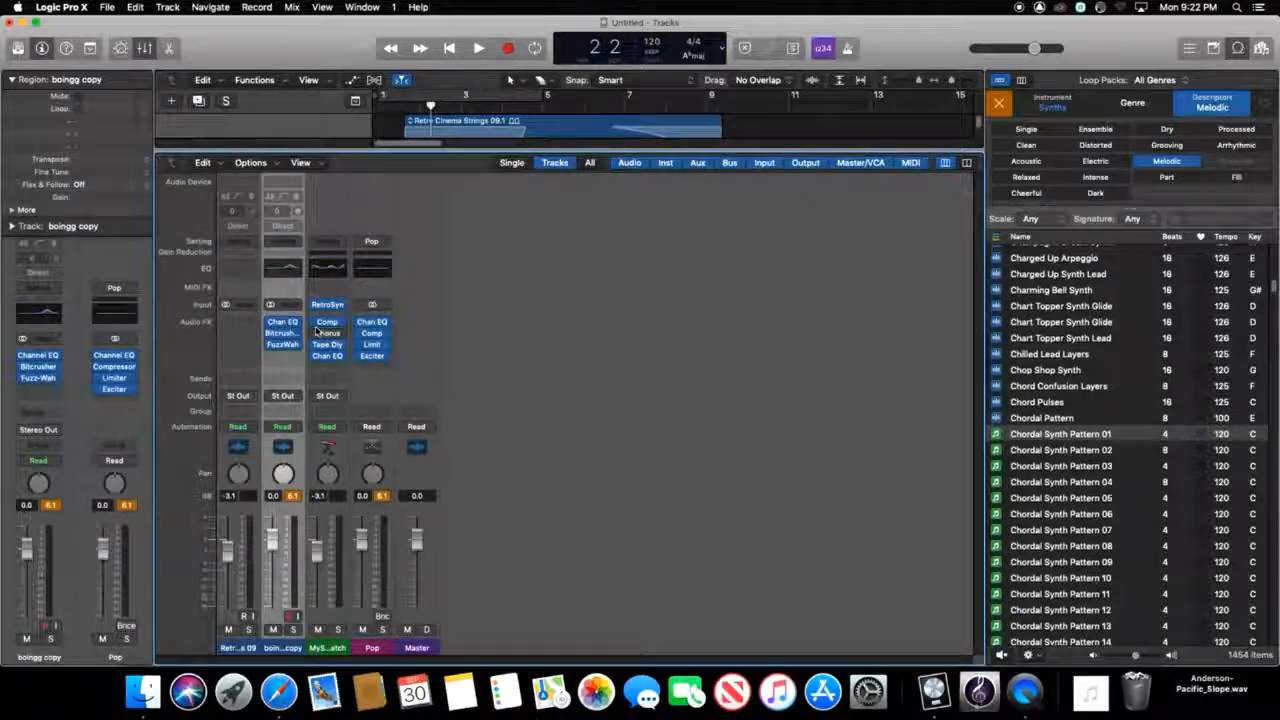
- Close the mixer and, during playback, adjust the output Compressor's limiter threshold, output gain and mix, finishing with the playhead at the project start
{"action": "key", "text": "x"}
{"action": "key", "text": "space"}
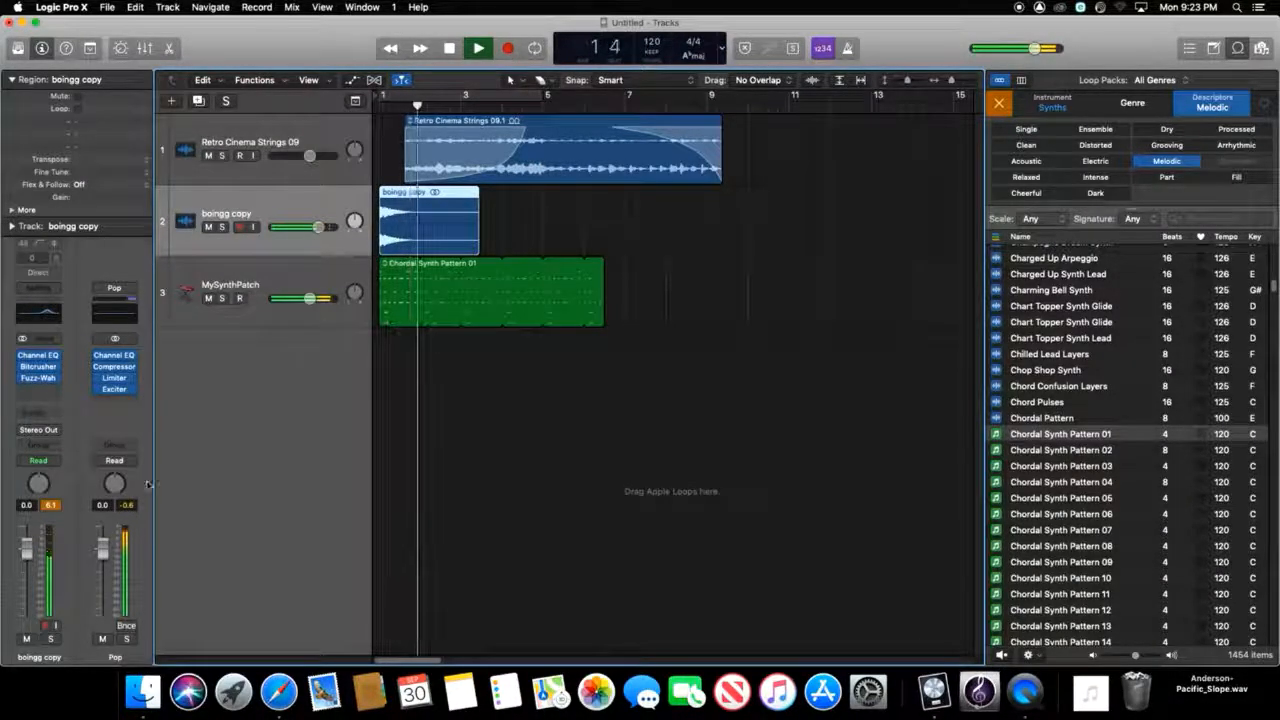
{"action": "left_click", "coordinate": [114, 373]}
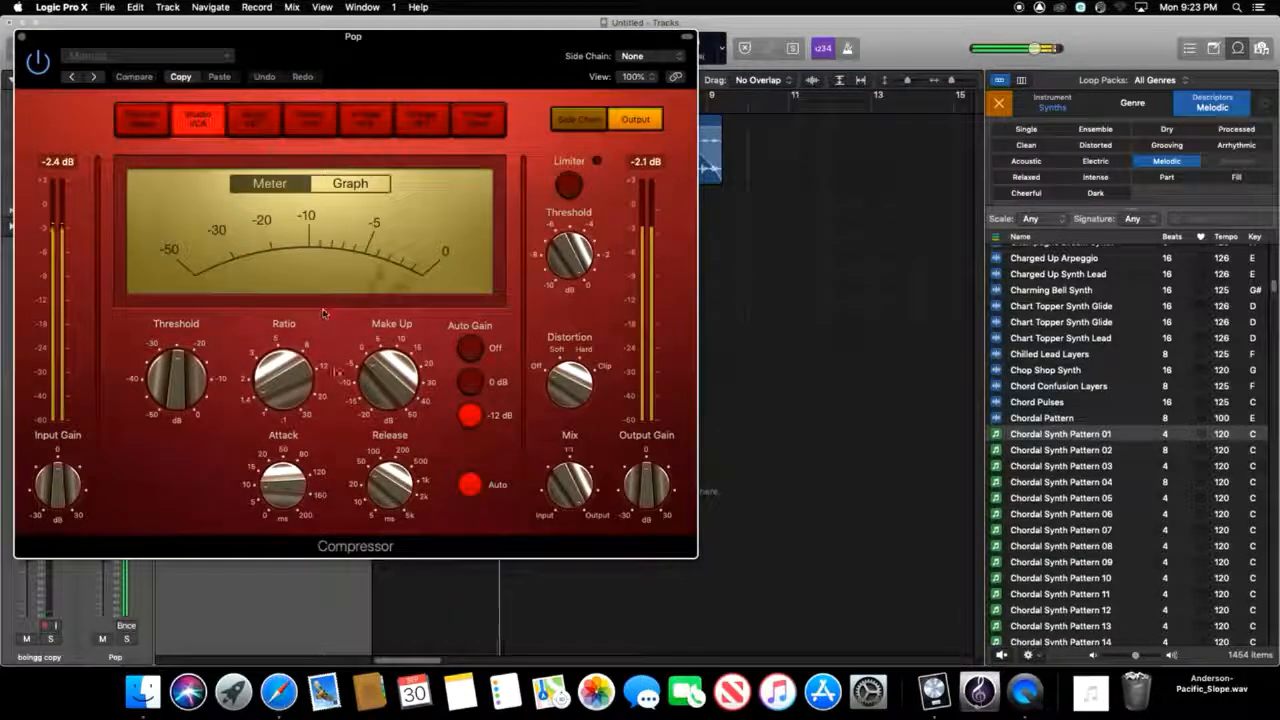
{"action": "mouse_move", "coordinate": [569, 239]}
{"action": "left_click_drag", "start_coordinate": [569, 239], "coordinate": [570, 256]}
{"action": "left_click_drag", "start_coordinate": [643, 484], "coordinate": [645, 500]}
{"action": "left_click_drag", "start_coordinate": [566, 480], "coordinate": [565, 482]}
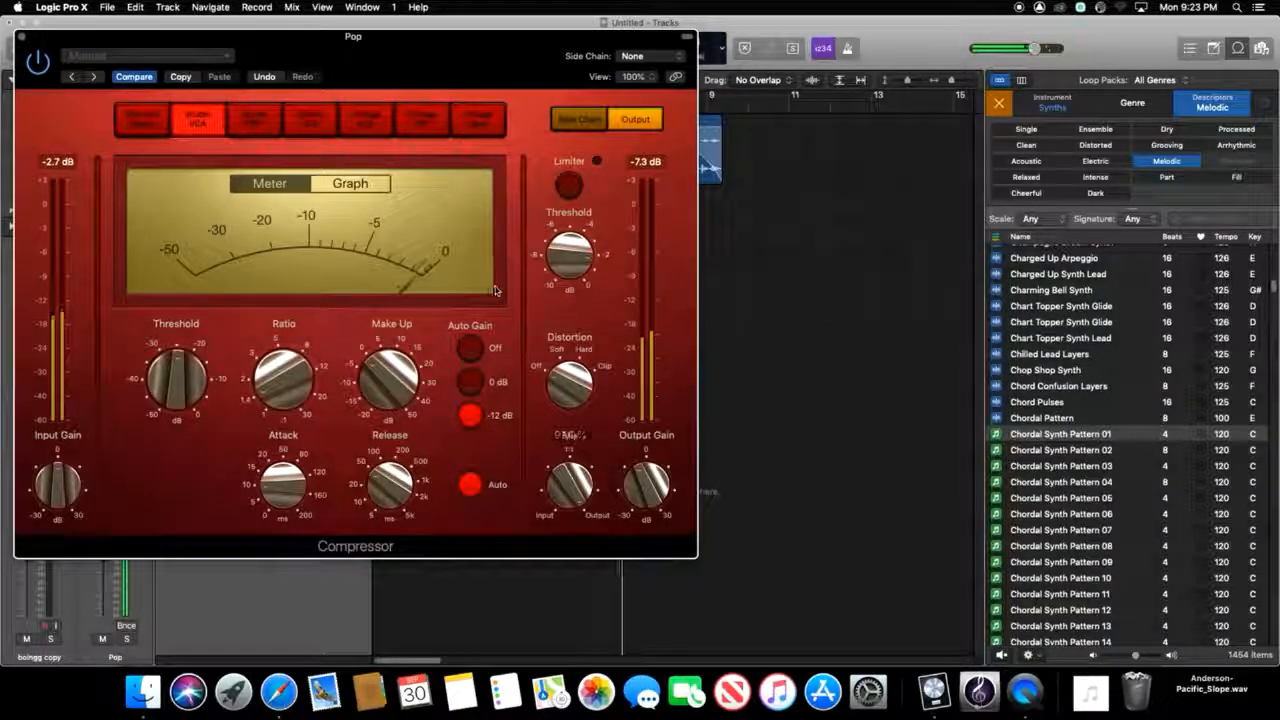
{"action": "left_click", "coordinate": [21, 37]}
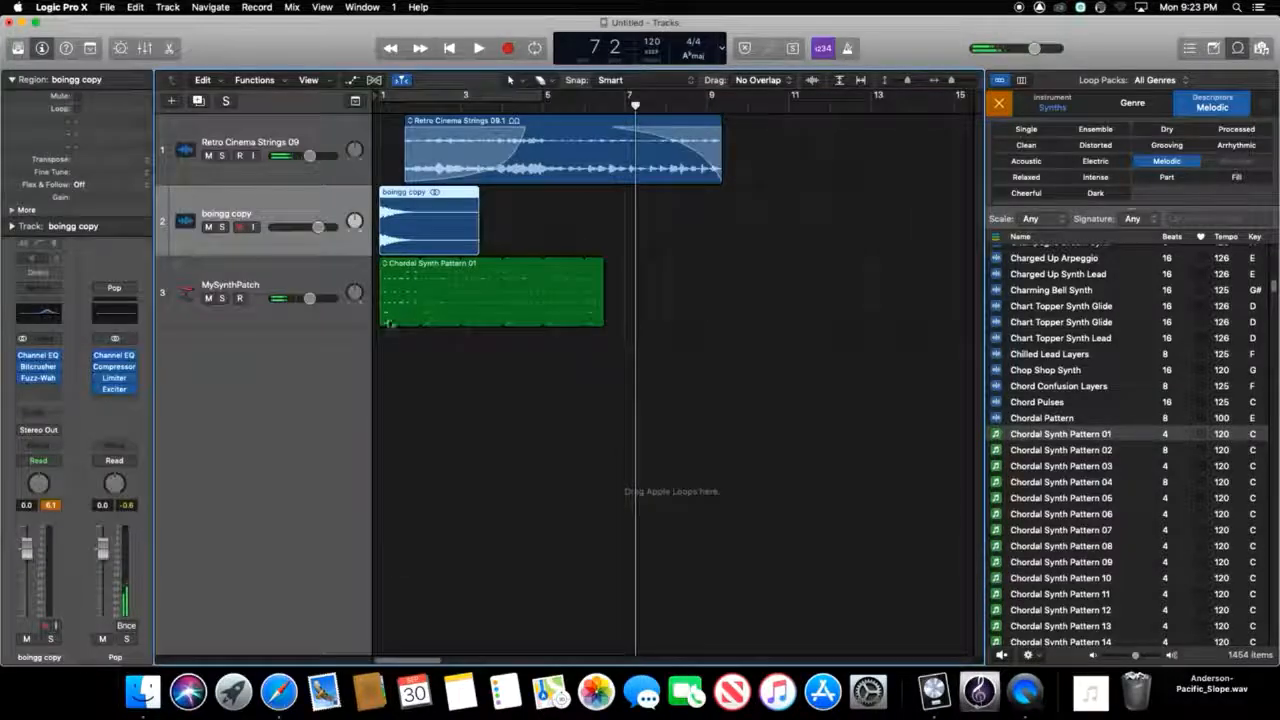
{"action": "key", "text": "Return"}
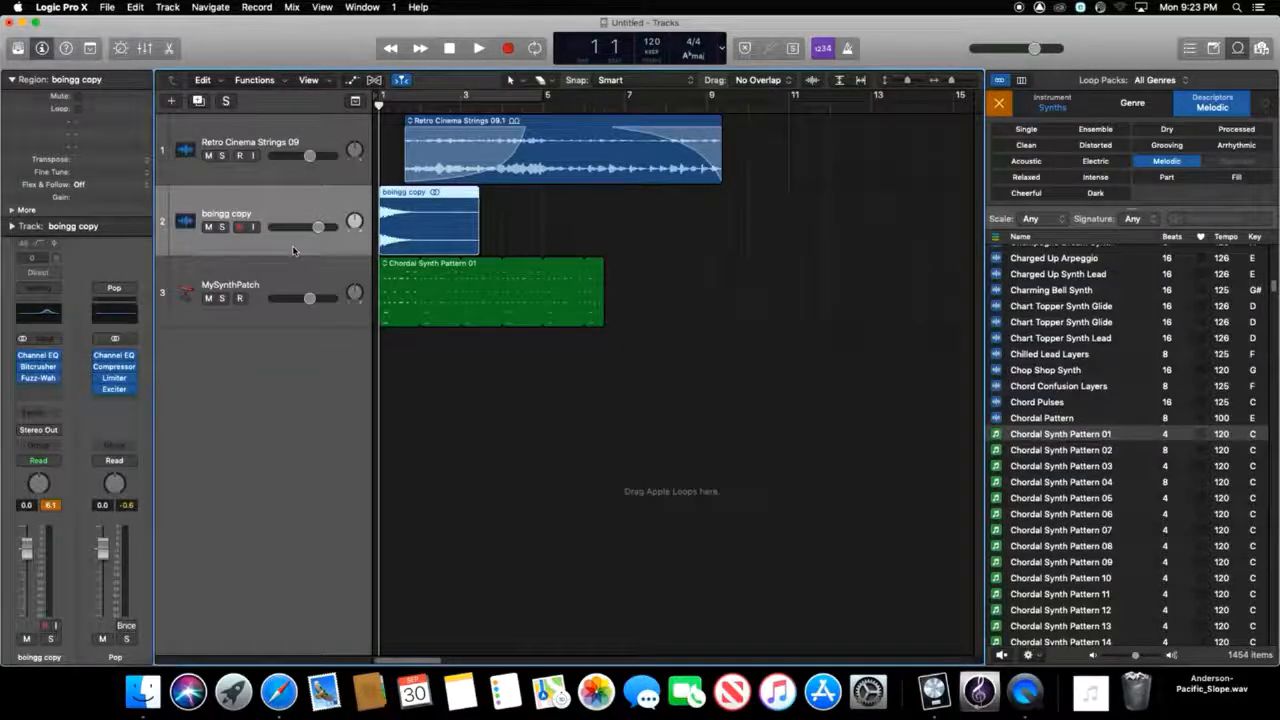
- Pan the Pop output channel to +2 in the mixer, and close the mixer
{"action": "key", "text": "x"}
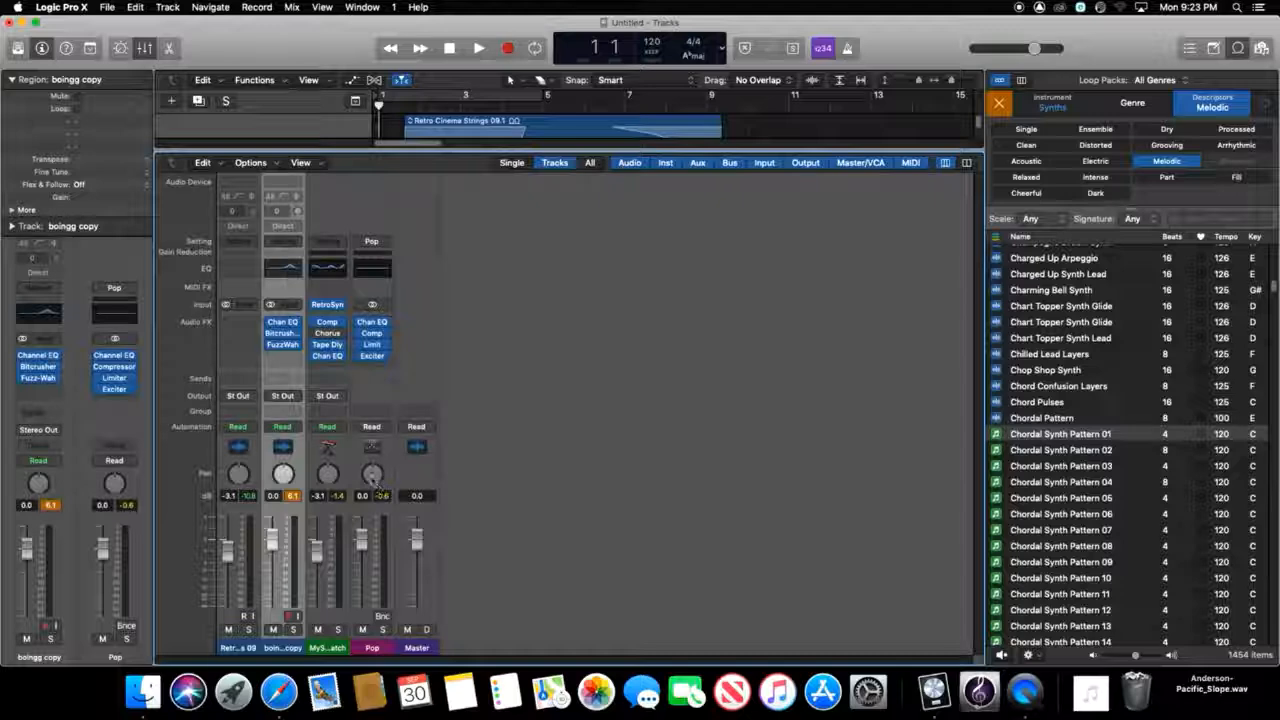
{"action": "left_click_drag", "start_coordinate": [361, 540], "coordinate": [361, 541]}
{"action": "left_click_drag", "start_coordinate": [369, 474], "coordinate": [371, 479]}
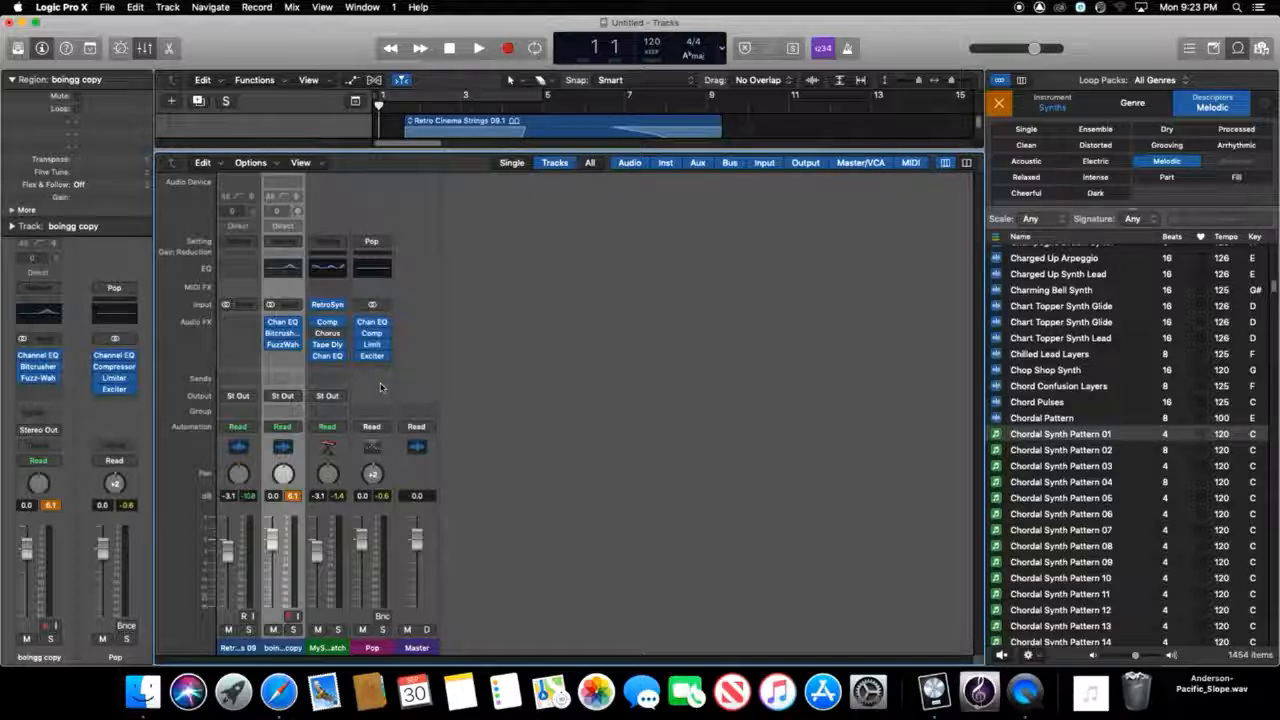
{"action": "key", "text": "x"}
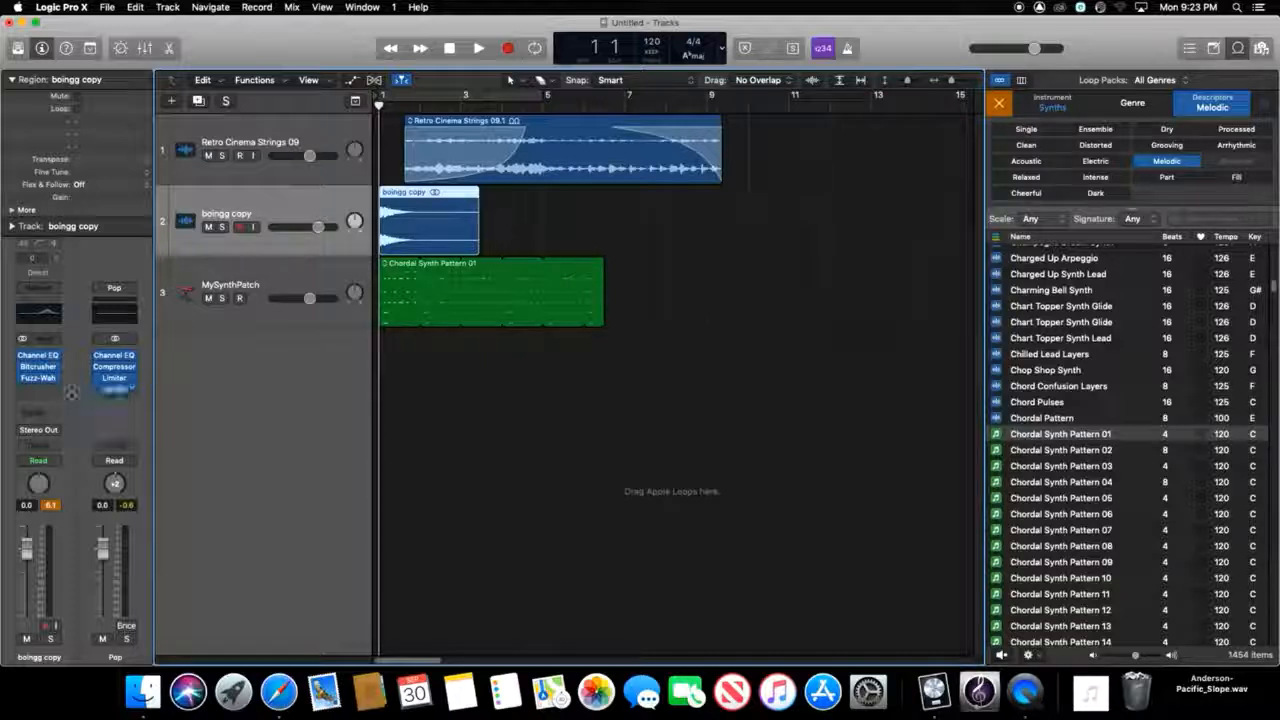
- Add a stereo Space Designer reverb after Fuzz-Wah on boingg copy and load 1.6s Bight & Empty from the Medium Spaces rooms
{"action": "left_click", "coordinate": [45, 389]}
{"action": "mouse_move", "coordinate": [97, 612]}
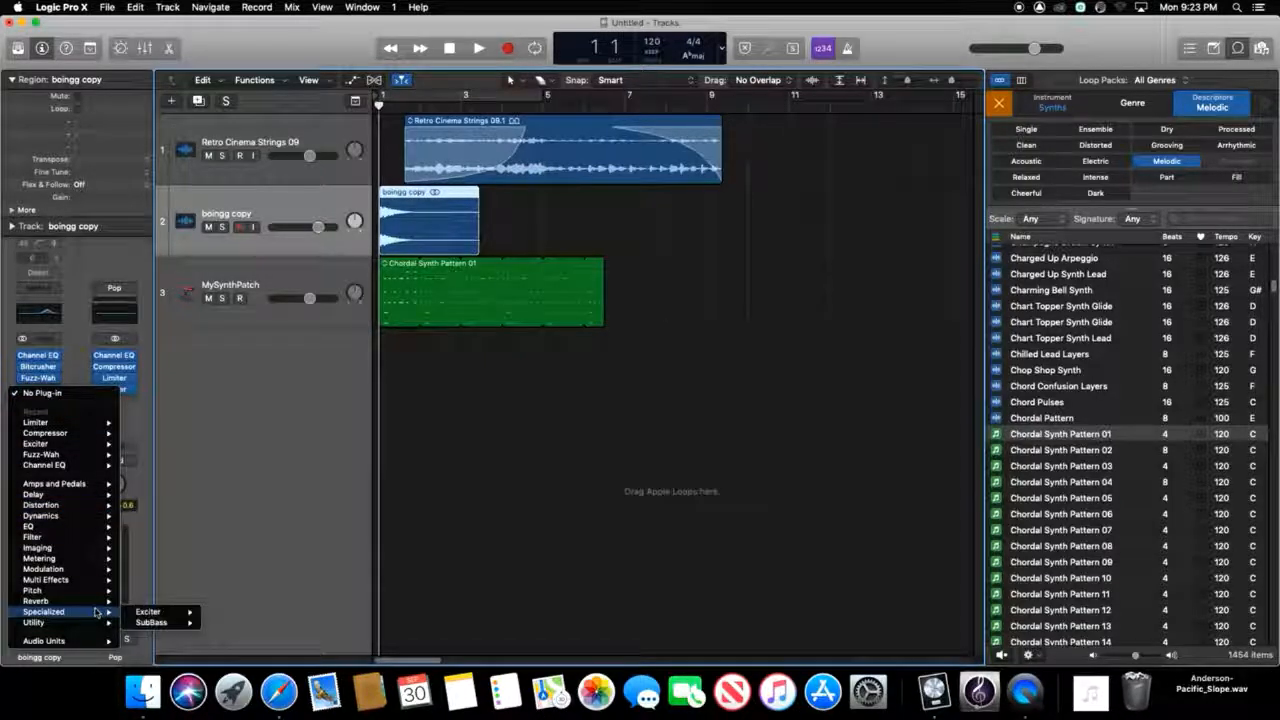
{"action": "mouse_move", "coordinate": [190, 633]}
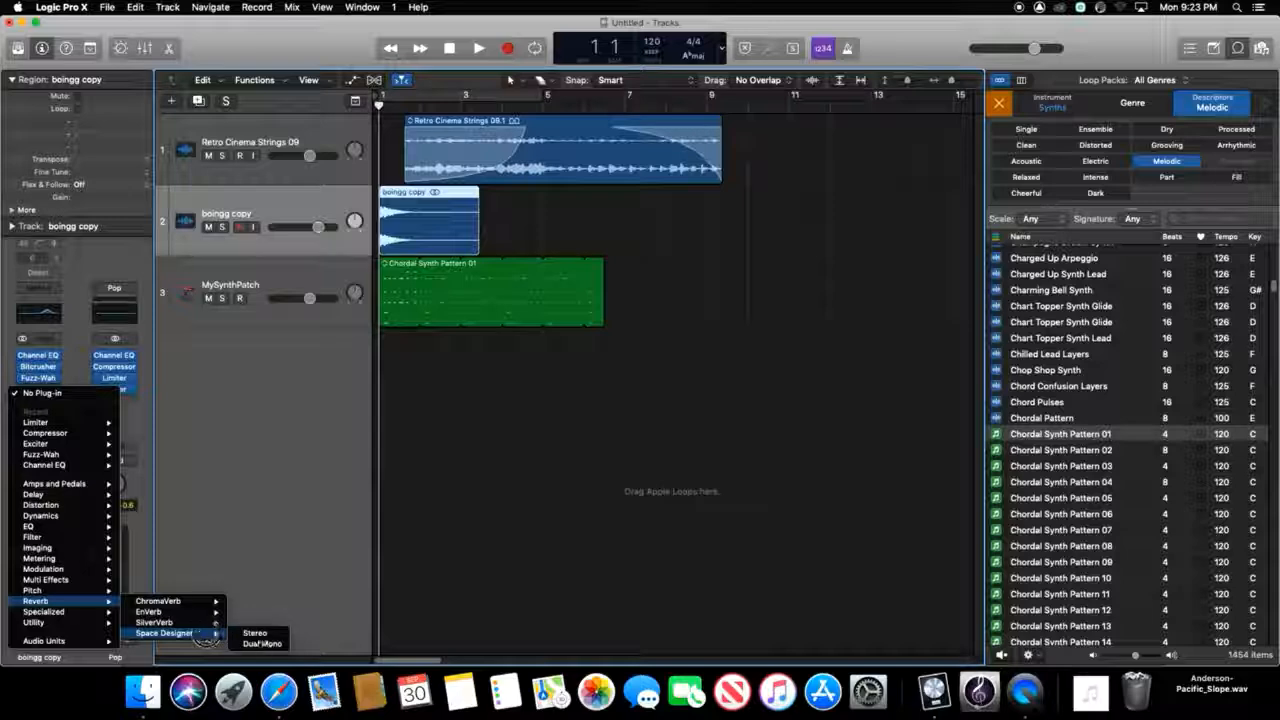
{"action": "left_click", "coordinate": [255, 633]}
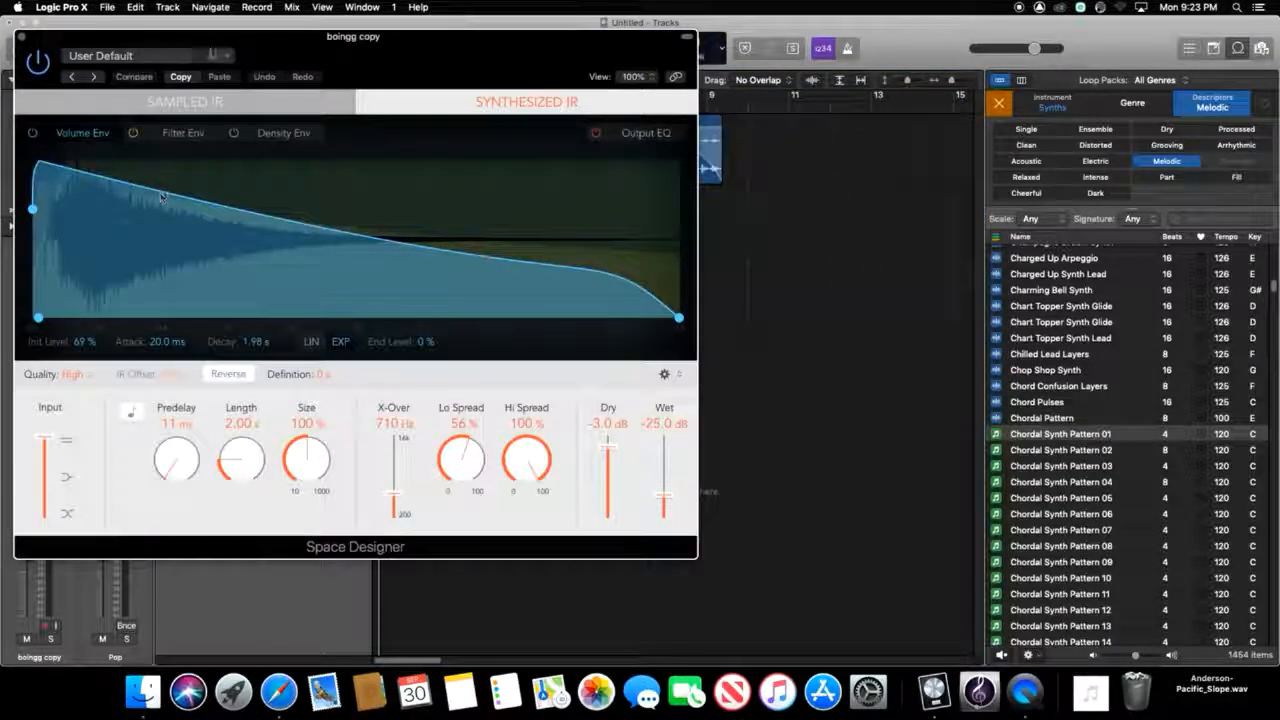
{"action": "left_click", "coordinate": [145, 55]}
{"action": "mouse_move", "coordinate": [216, 322]}
{"action": "mouse_move", "coordinate": [391, 324]}
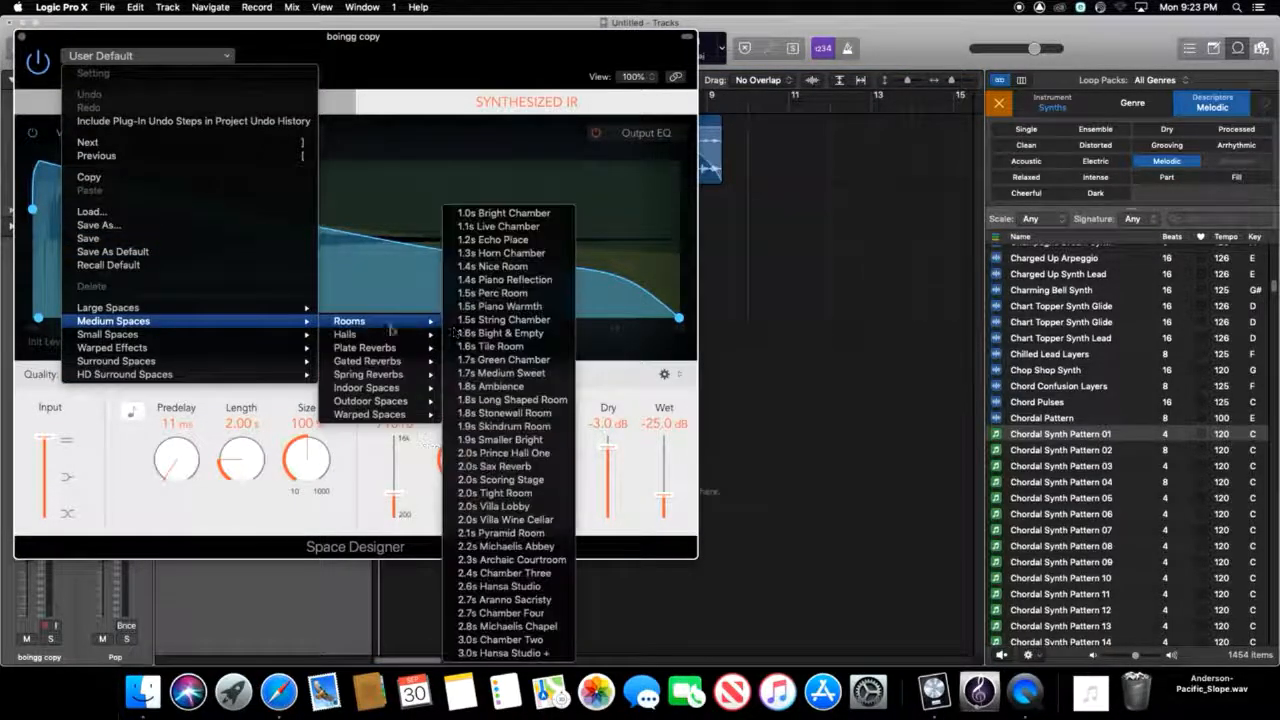
{"action": "left_click", "coordinate": [505, 333]}
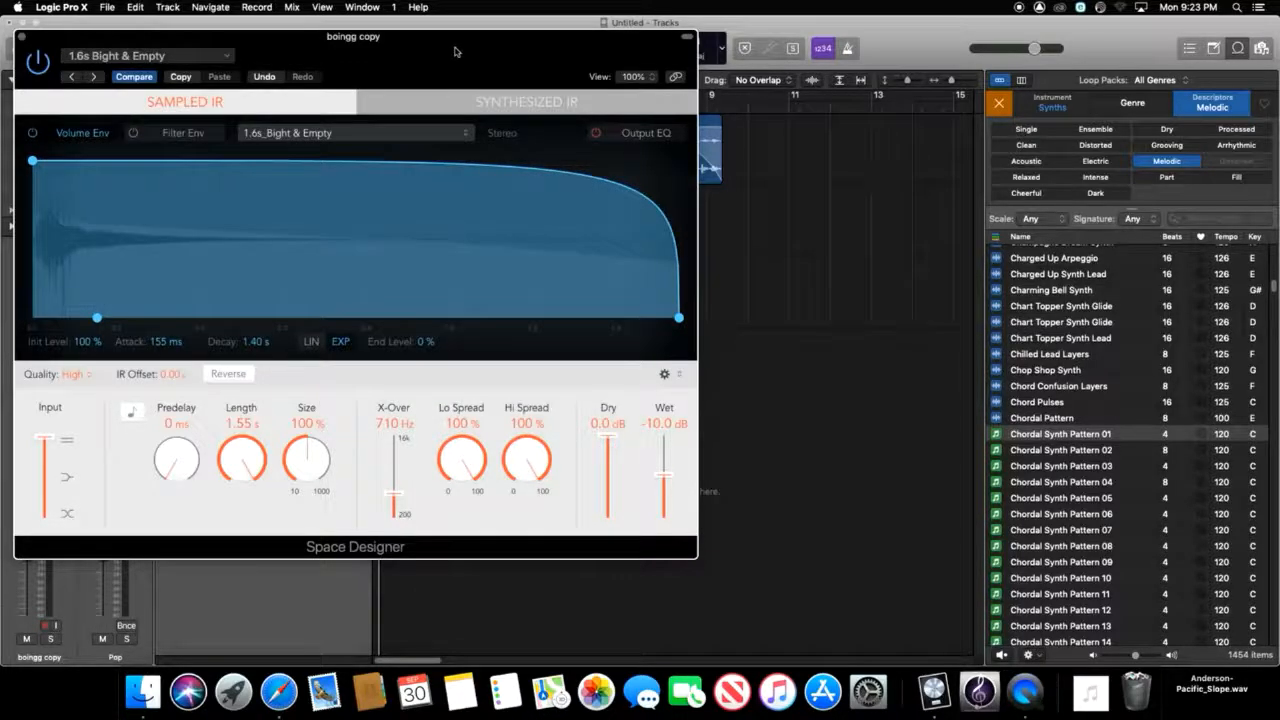
- Solo the boingg copy track, play it briefly to hear the reverb, and close the Space Designer window
{"action": "left_click_drag", "start_coordinate": [455, 51], "coordinate": [882, 306]}
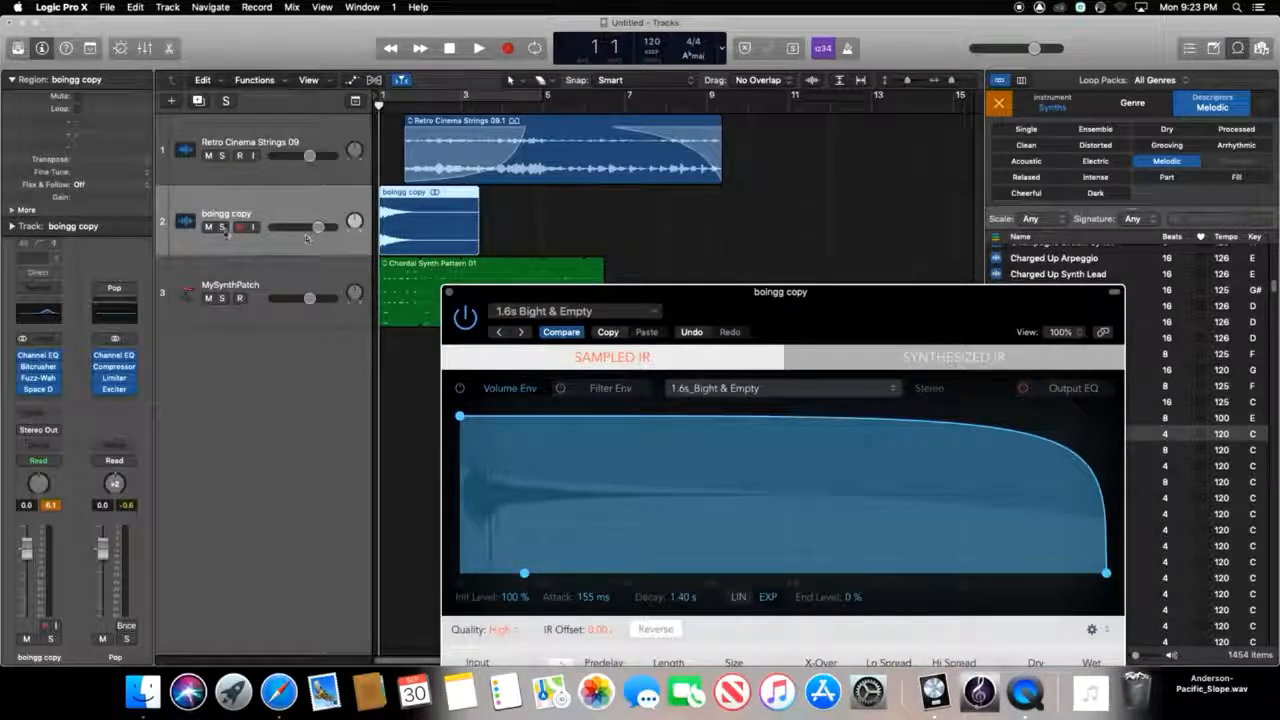
{"action": "left_click", "coordinate": [222, 228]}
{"action": "key", "text": "space"}
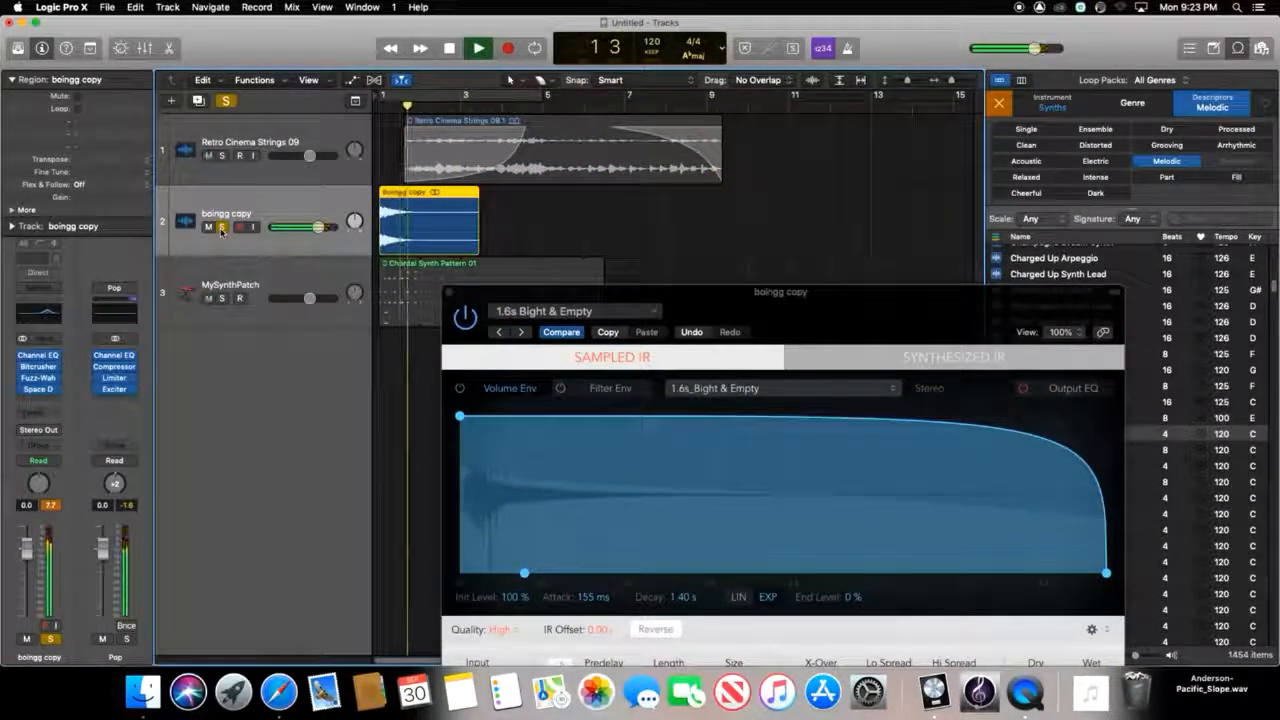
{"action": "key", "text": "space"}
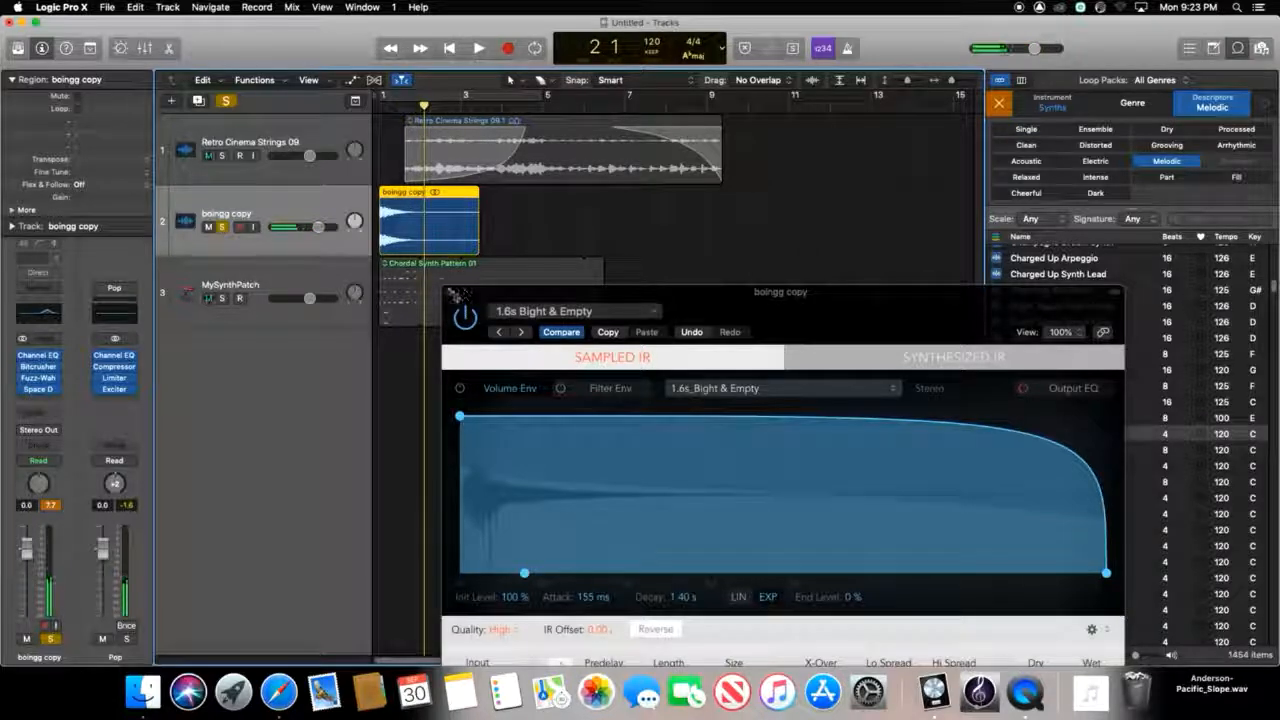
{"action": "left_click", "coordinate": [453, 294]}
- Solo the MySynthPatch track and copy the Space Designer settings from the boingg copy track
{"action": "left_click", "coordinate": [222, 298]}
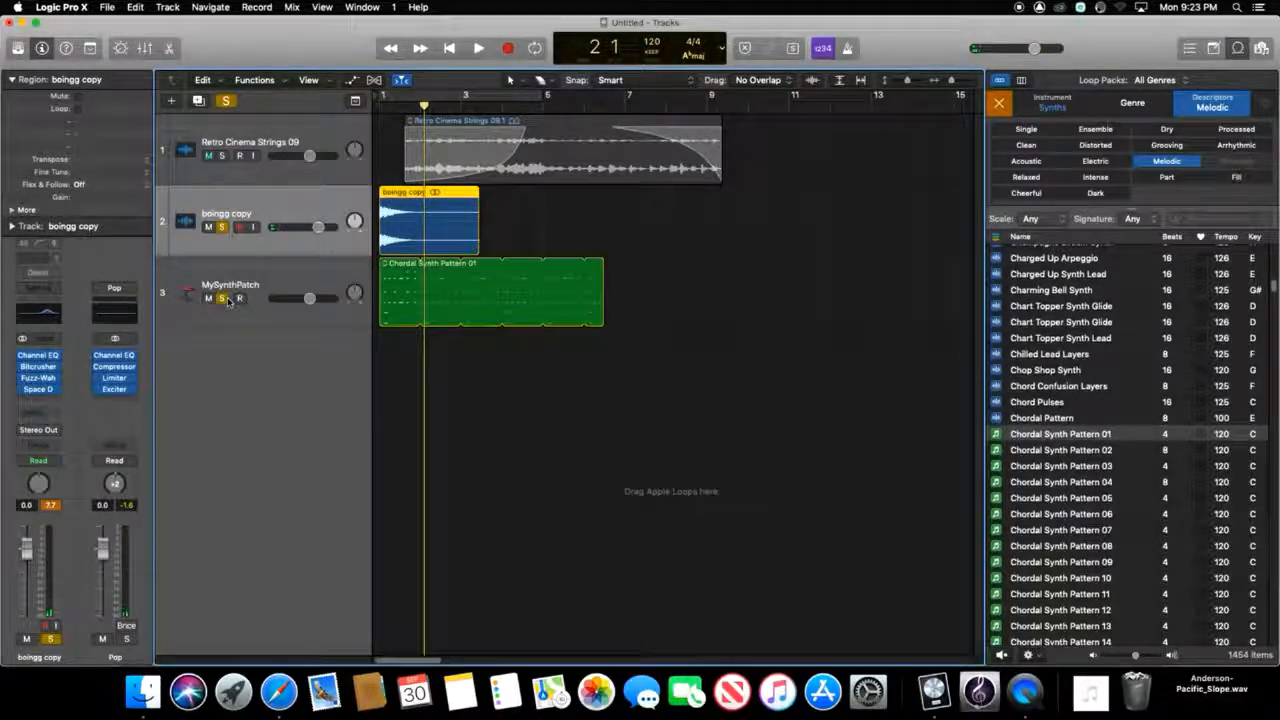
{"action": "left_click", "coordinate": [313, 266]}
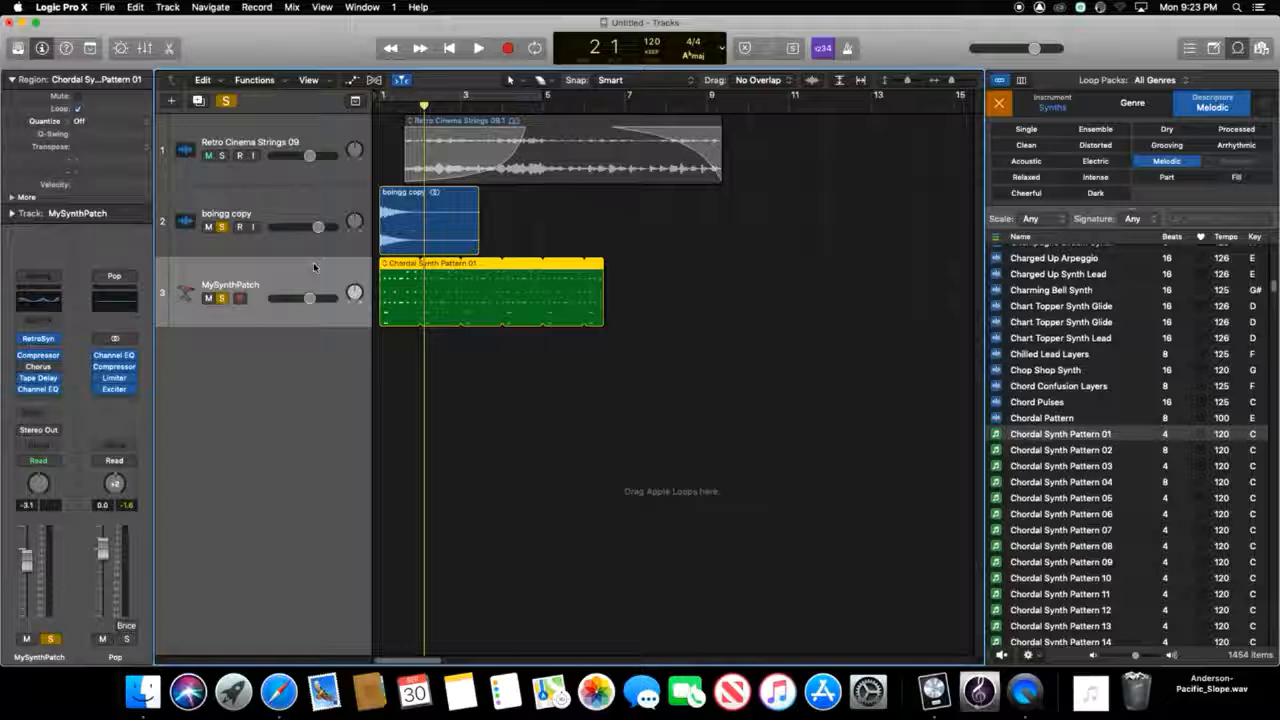
{"action": "left_click", "coordinate": [260, 196]}
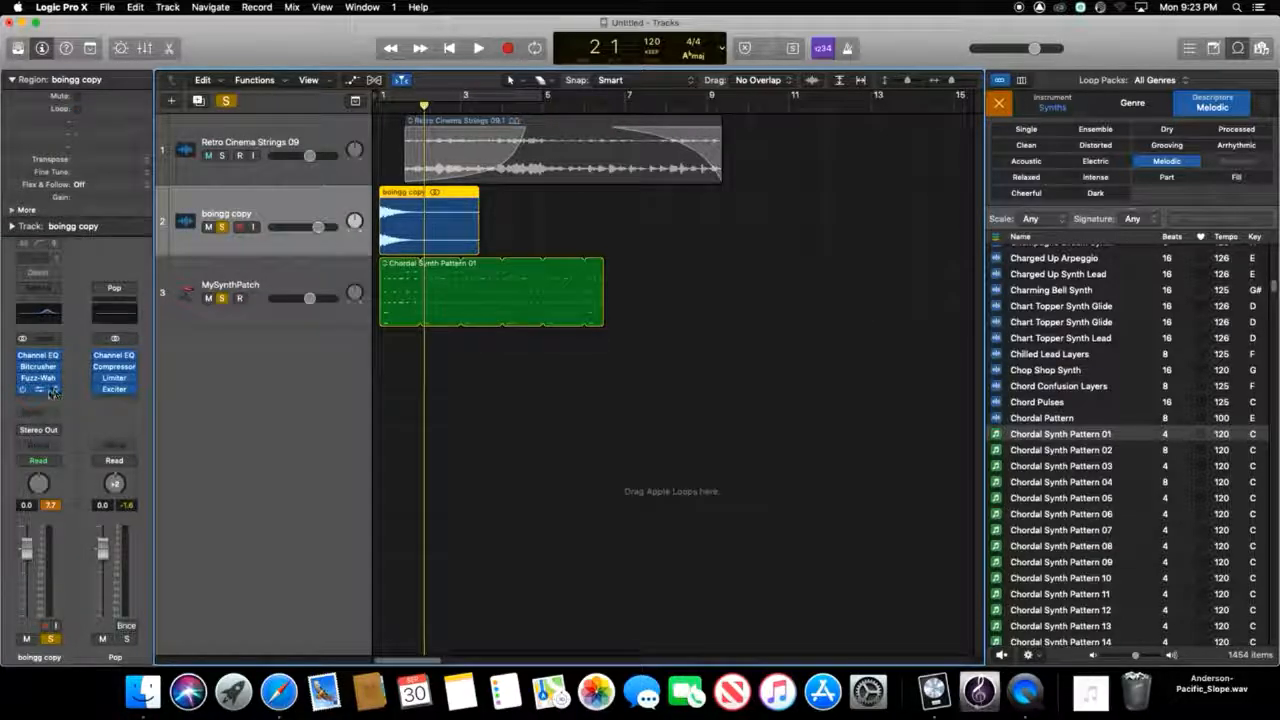
{"action": "left_click", "coordinate": [52, 392]}
{"action": "left_click", "coordinate": [40, 381]}
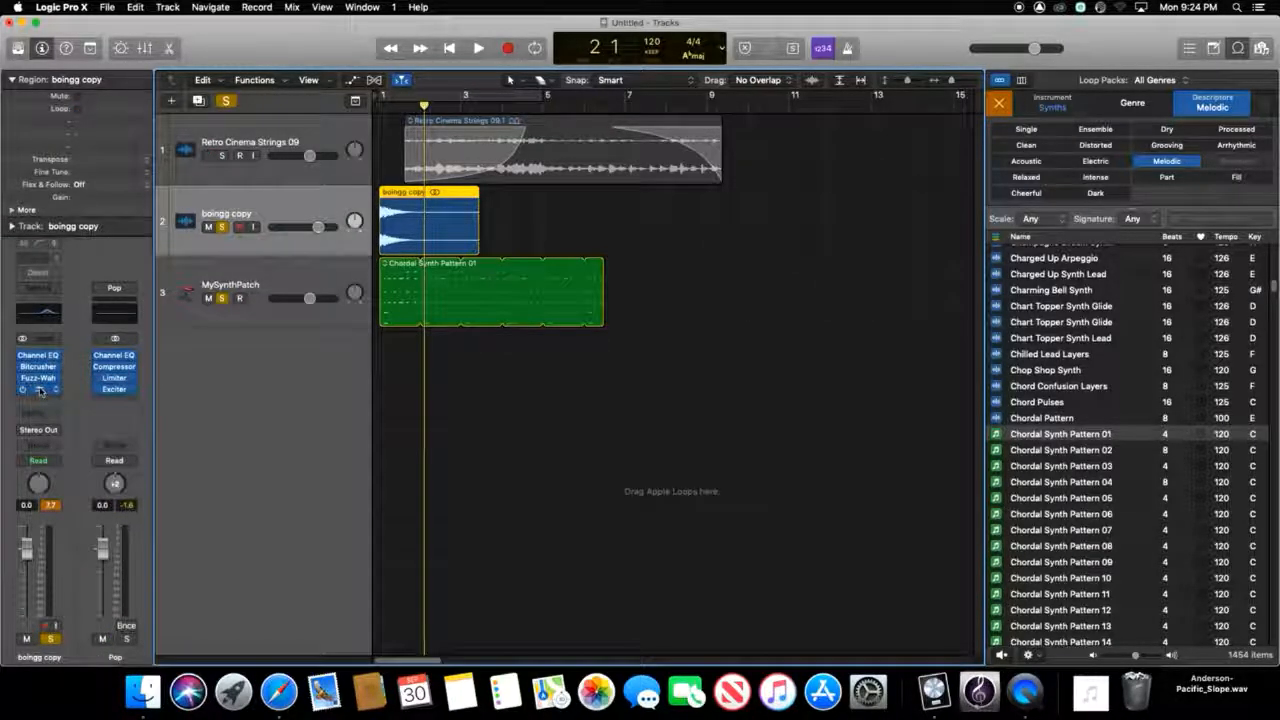
{"action": "left_click", "coordinate": [38, 389]}
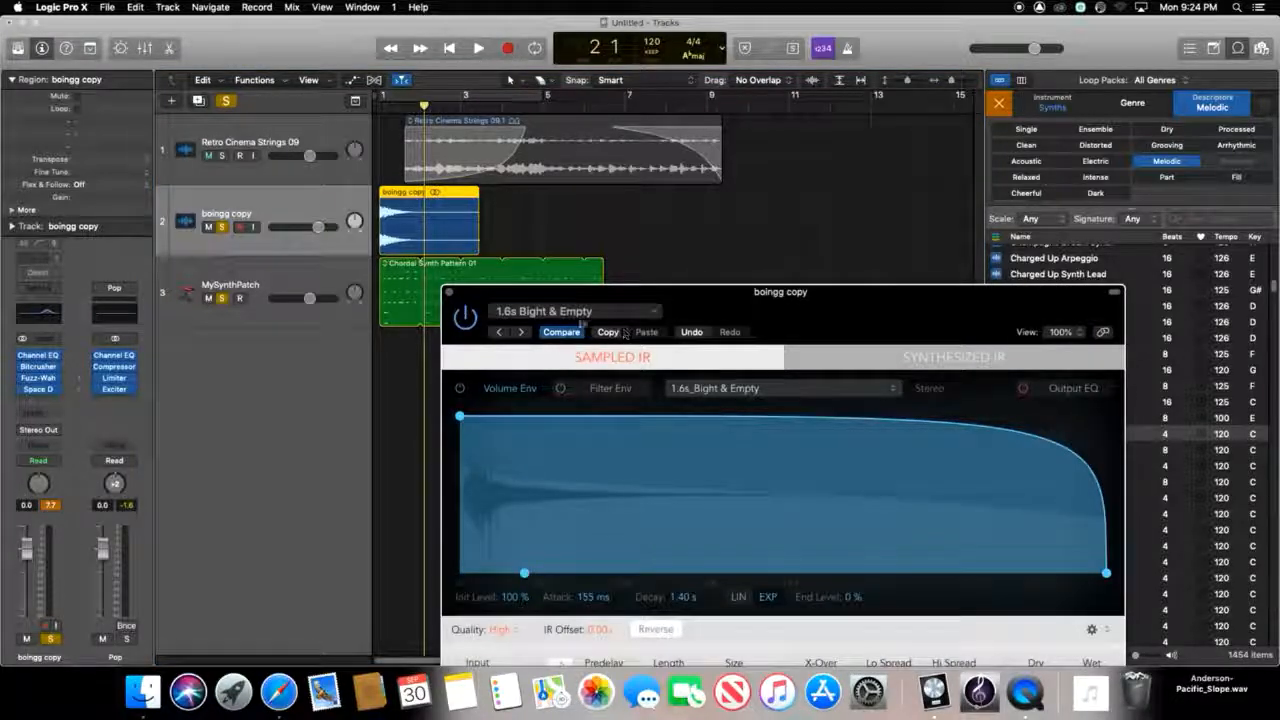
{"action": "left_click", "coordinate": [448, 292]}
- Add a stereo Space Designer reverb after Channel EQ on MySynthPatch and paste the copied settings into it
{"action": "left_click", "coordinate": [320, 278]}
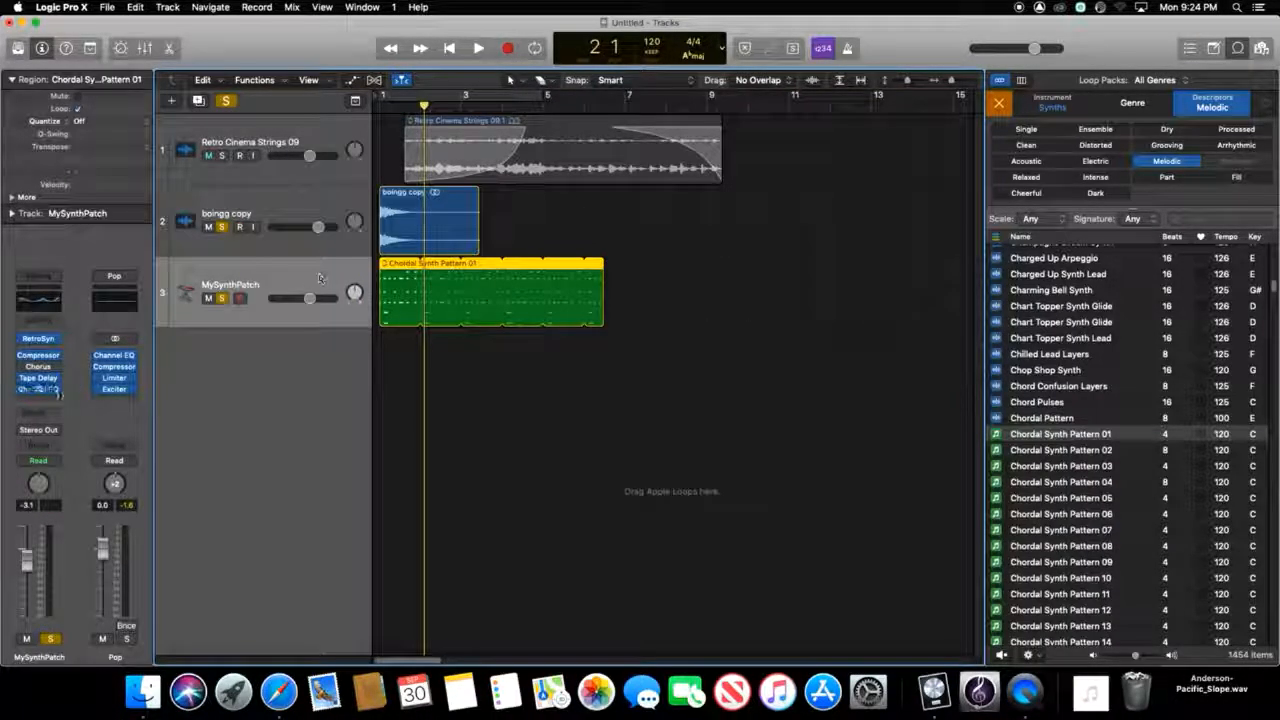
{"action": "left_click", "coordinate": [24, 390]}
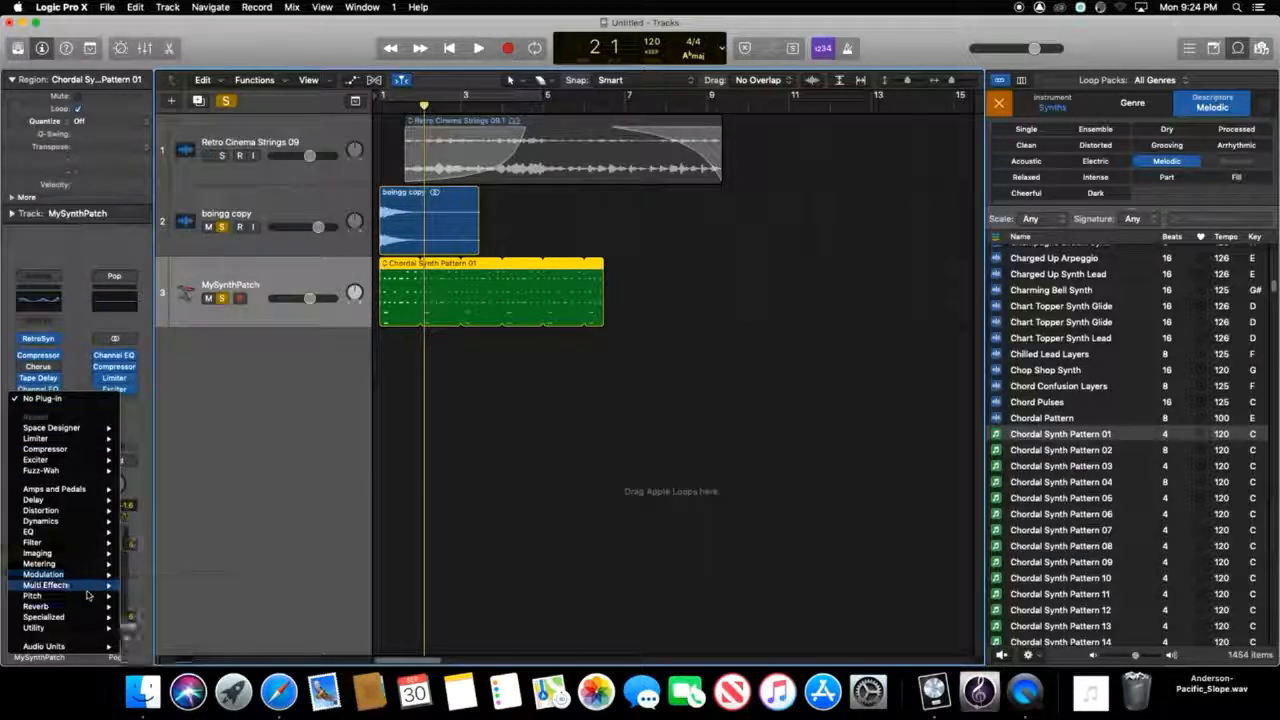
{"action": "mouse_move", "coordinate": [88, 606]}
{"action": "mouse_move", "coordinate": [180, 638]}
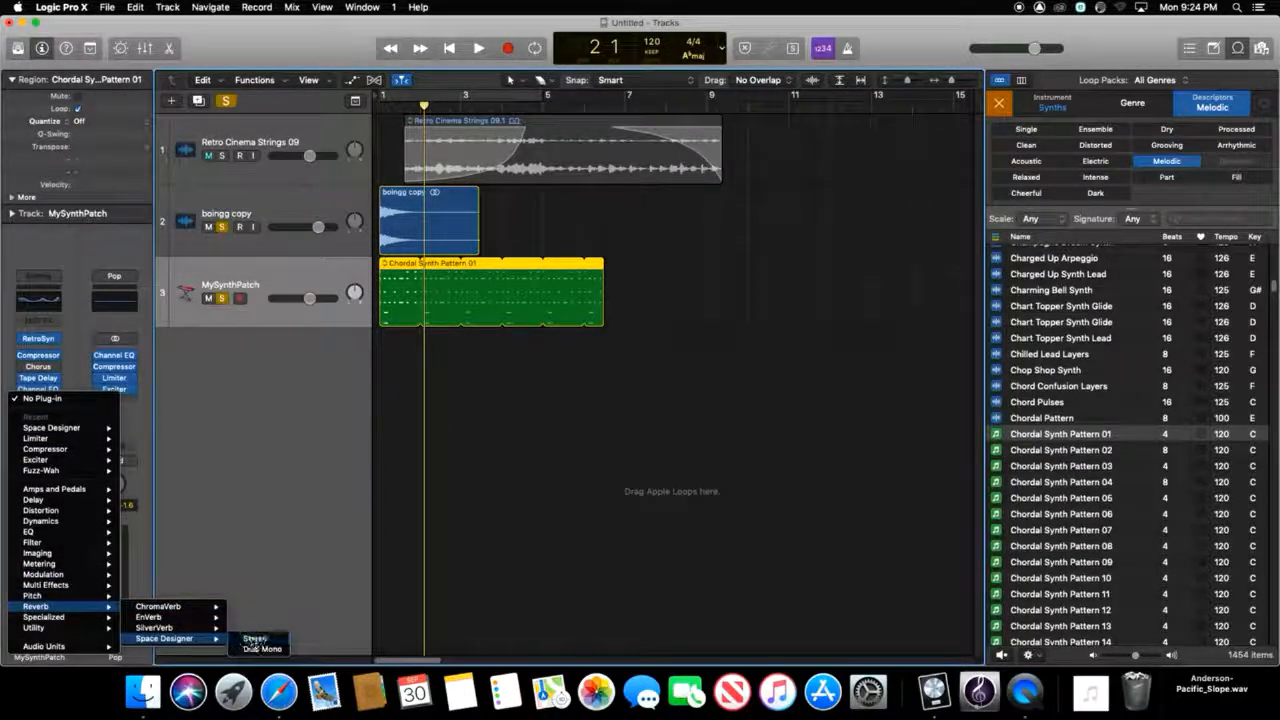
{"action": "left_click", "coordinate": [254, 638]}
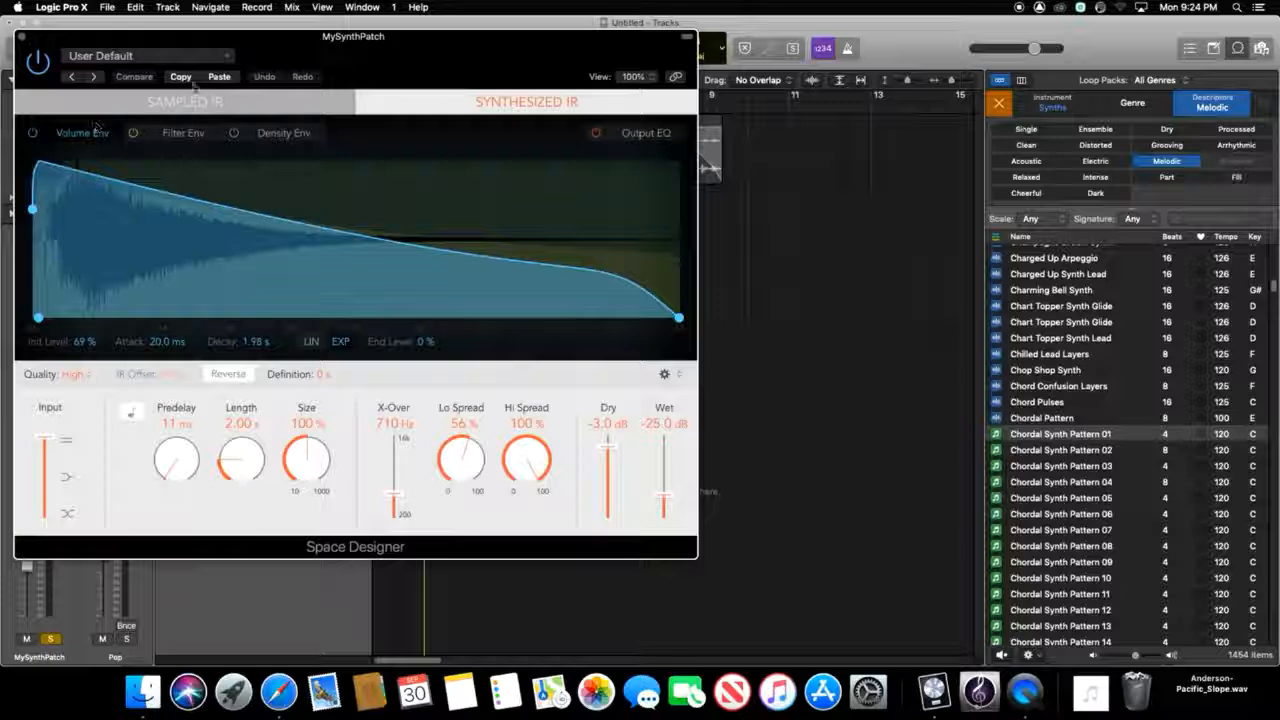
{"action": "left_click", "coordinate": [220, 78]}
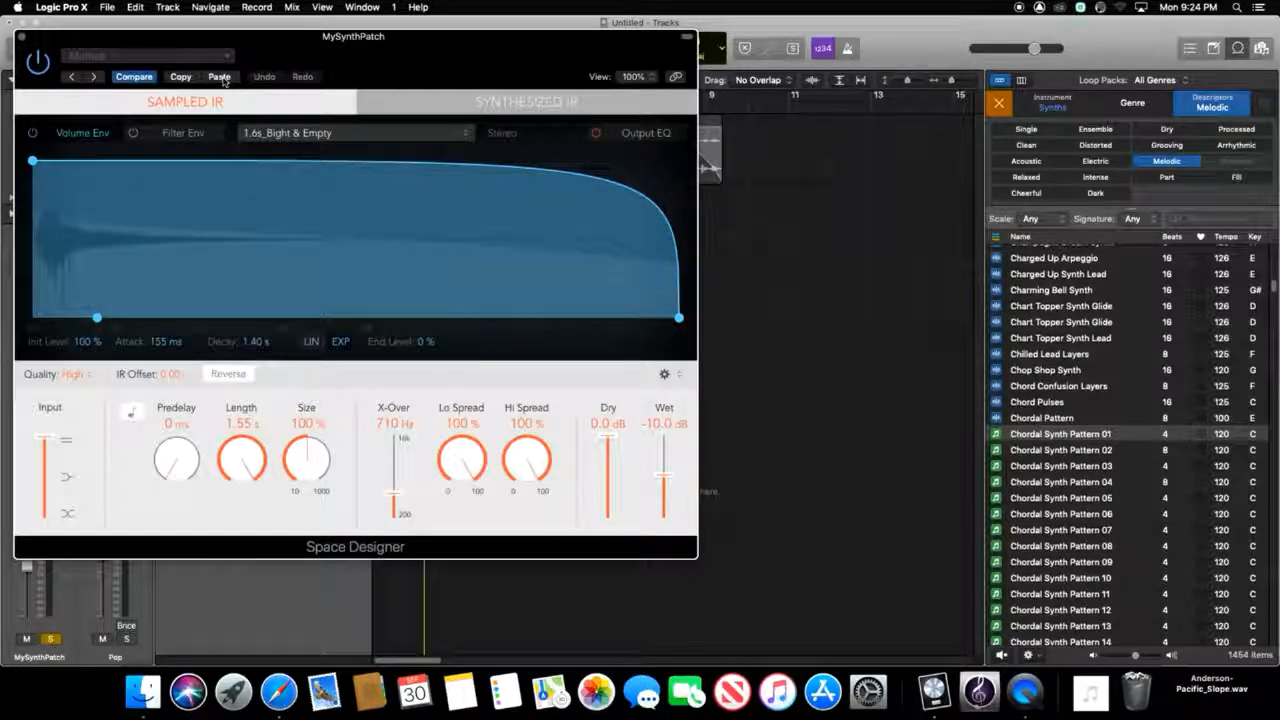
{"action": "left_click", "coordinate": [22, 38]}
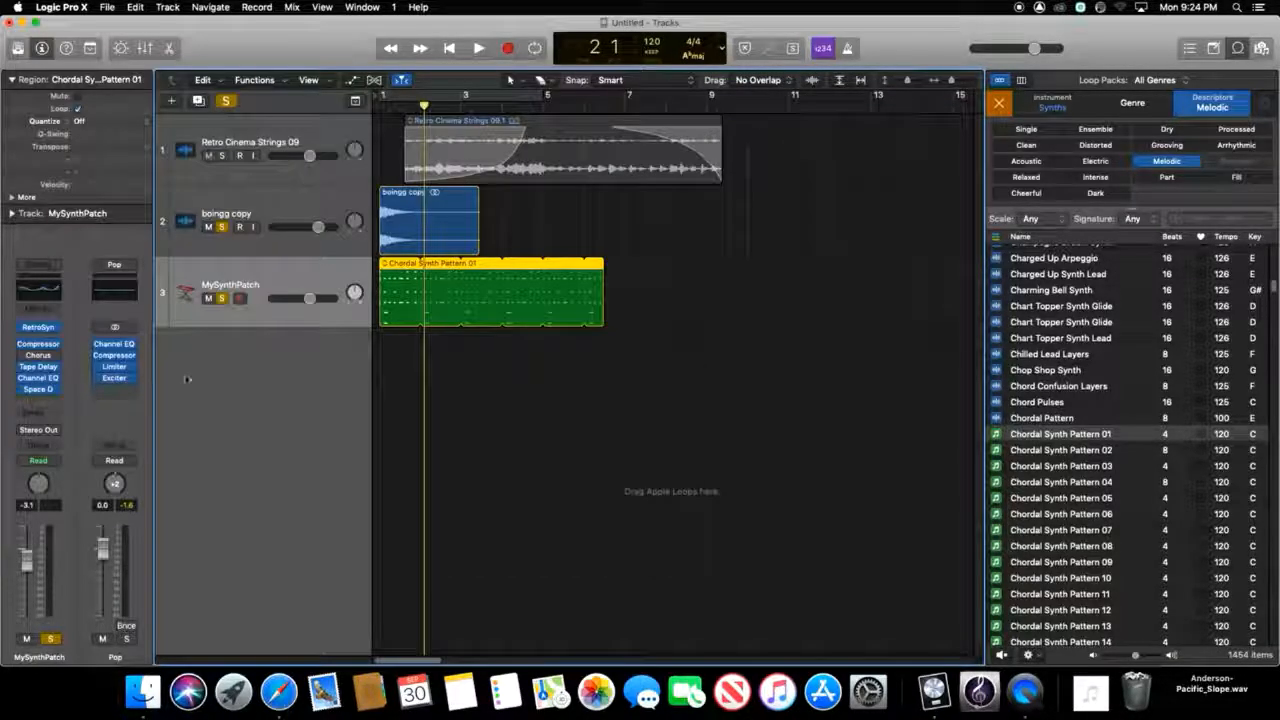
- Remove Space Designer from both MySynthPatch and boingg copy, and unsolo the two tracks
{"action": "left_click", "coordinate": [46, 395]}
{"action": "left_click", "coordinate": [72, 410]}
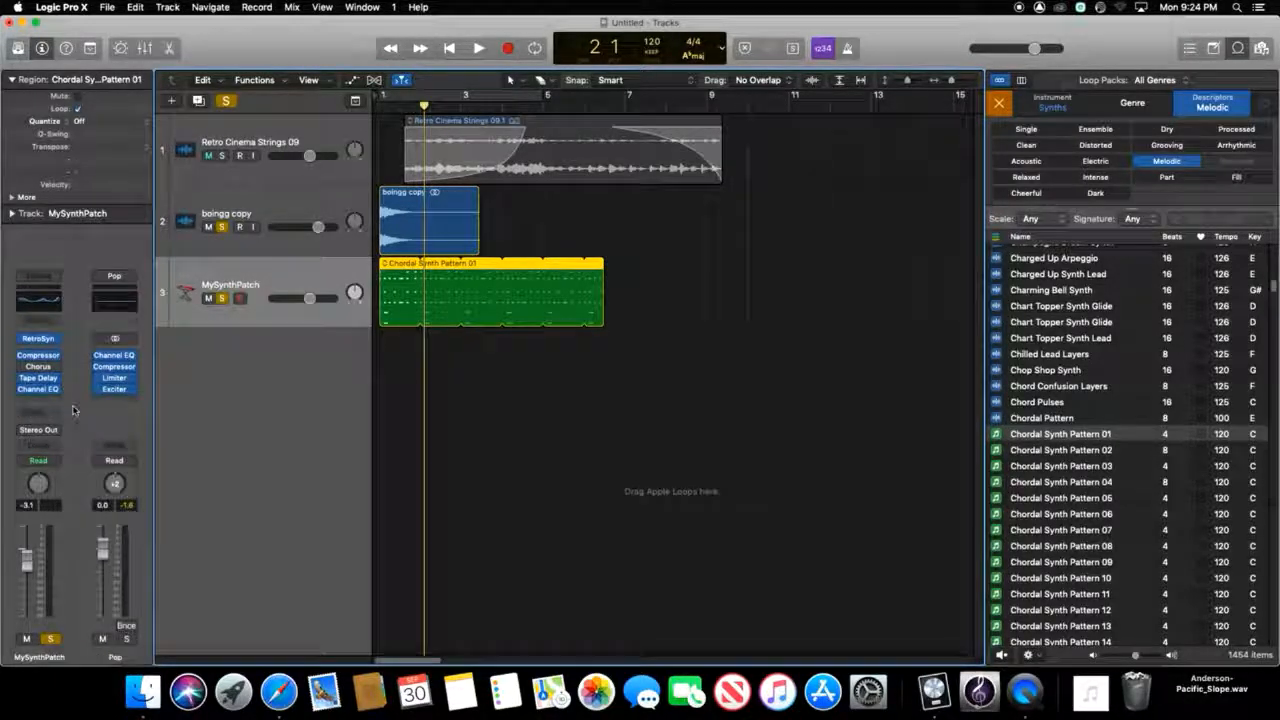
{"action": "left_click", "coordinate": [270, 215]}
{"action": "left_click", "coordinate": [46, 389]}
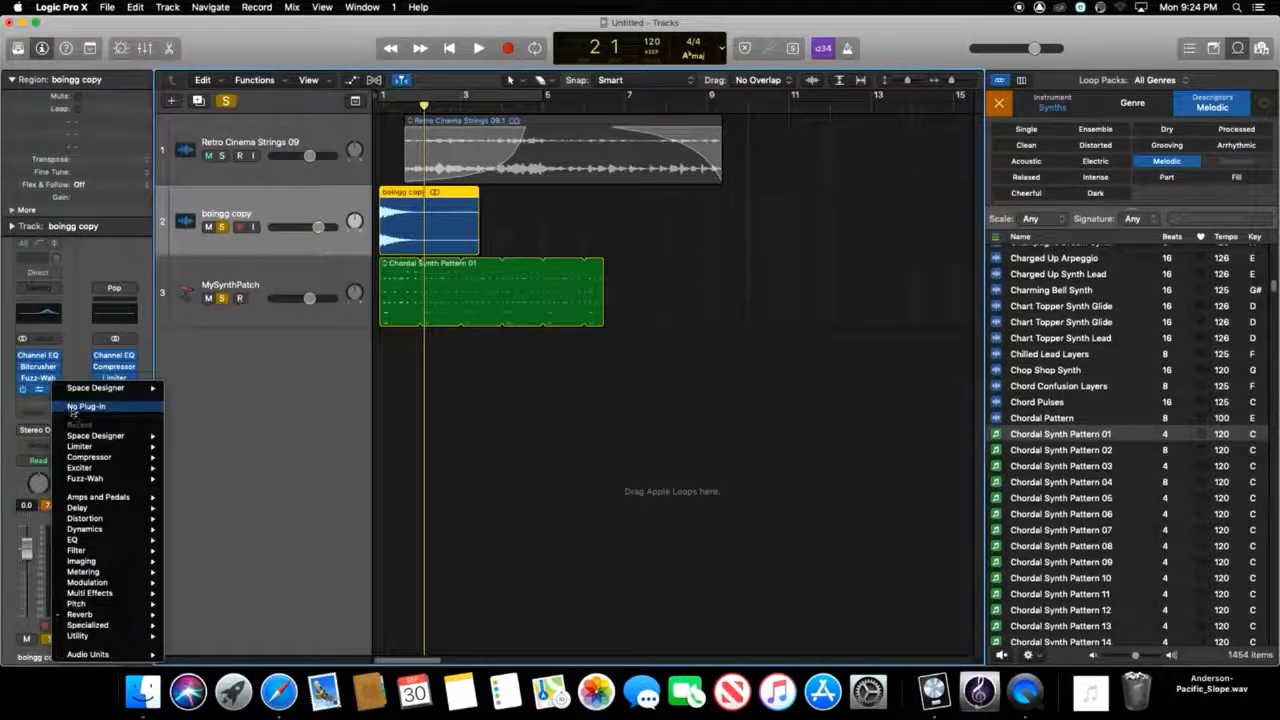
{"action": "left_click", "coordinate": [73, 414]}
{"action": "left_click", "coordinate": [218, 298]}
{"action": "left_click", "coordinate": [222, 227]}
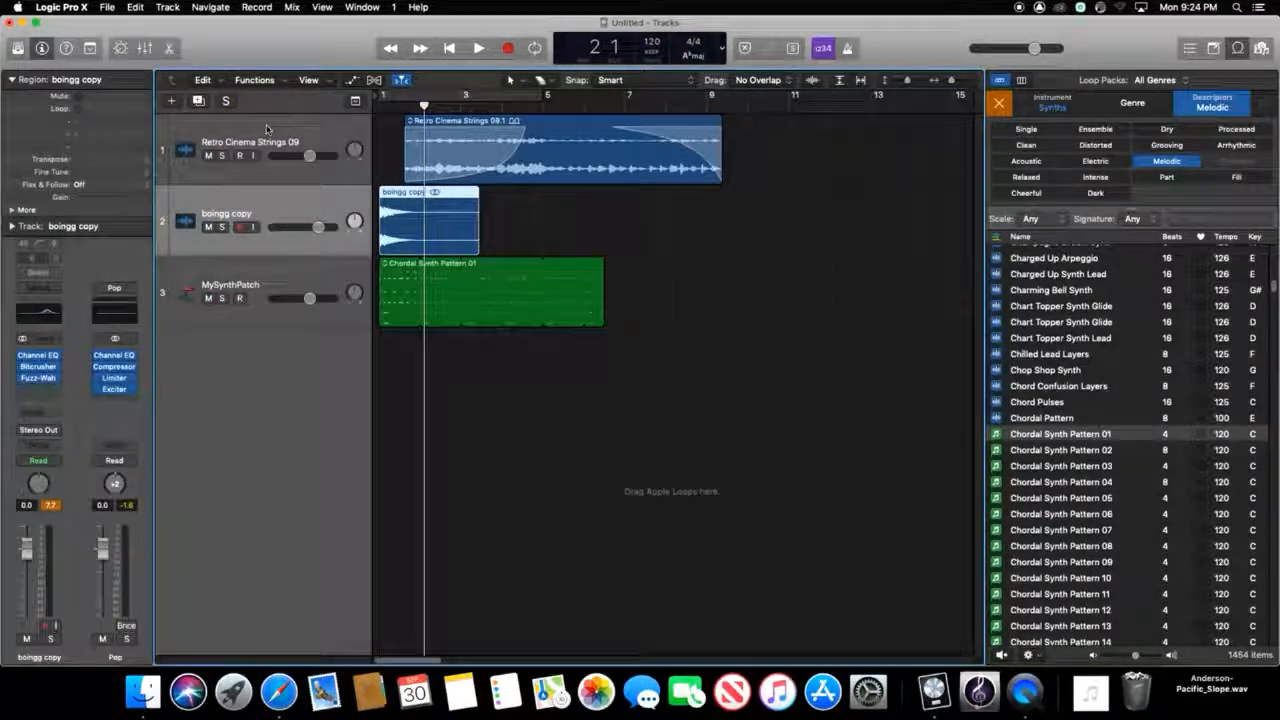
- Create a new auxiliary channel strip in the mixer and name it Reverb
{"action": "key", "text": "x"}
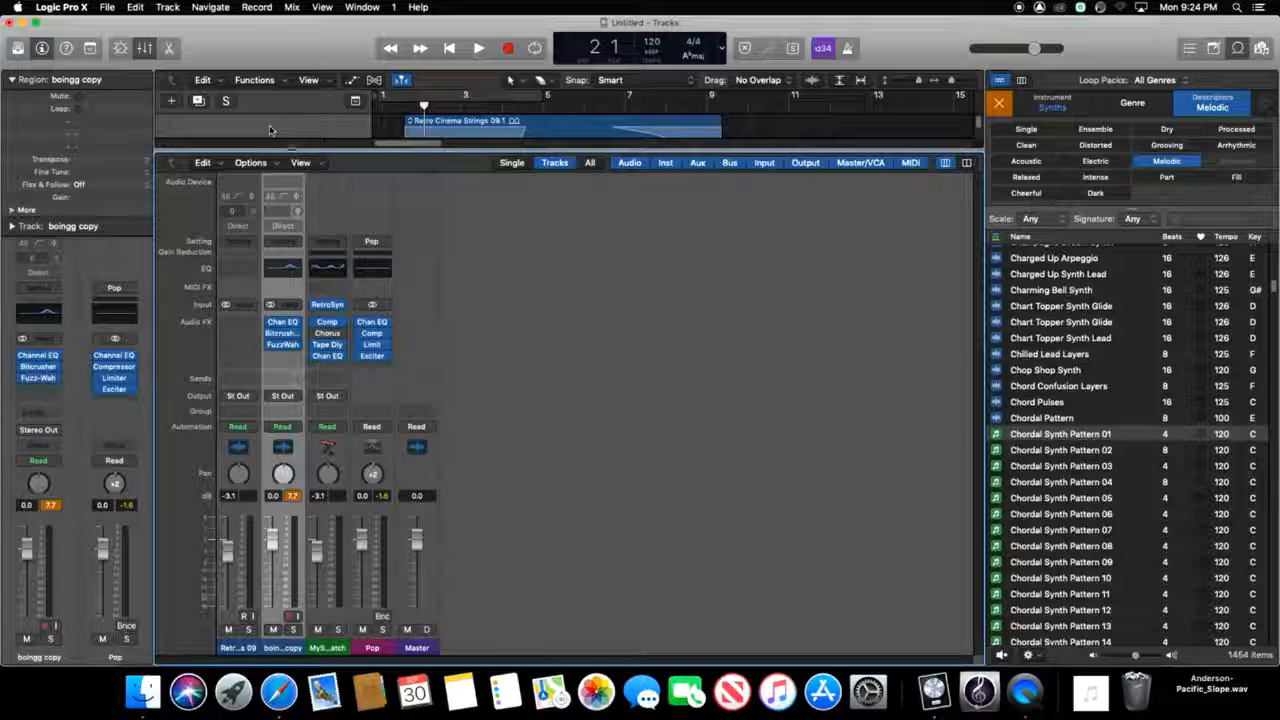
{"action": "left_click", "coordinate": [250, 162]}
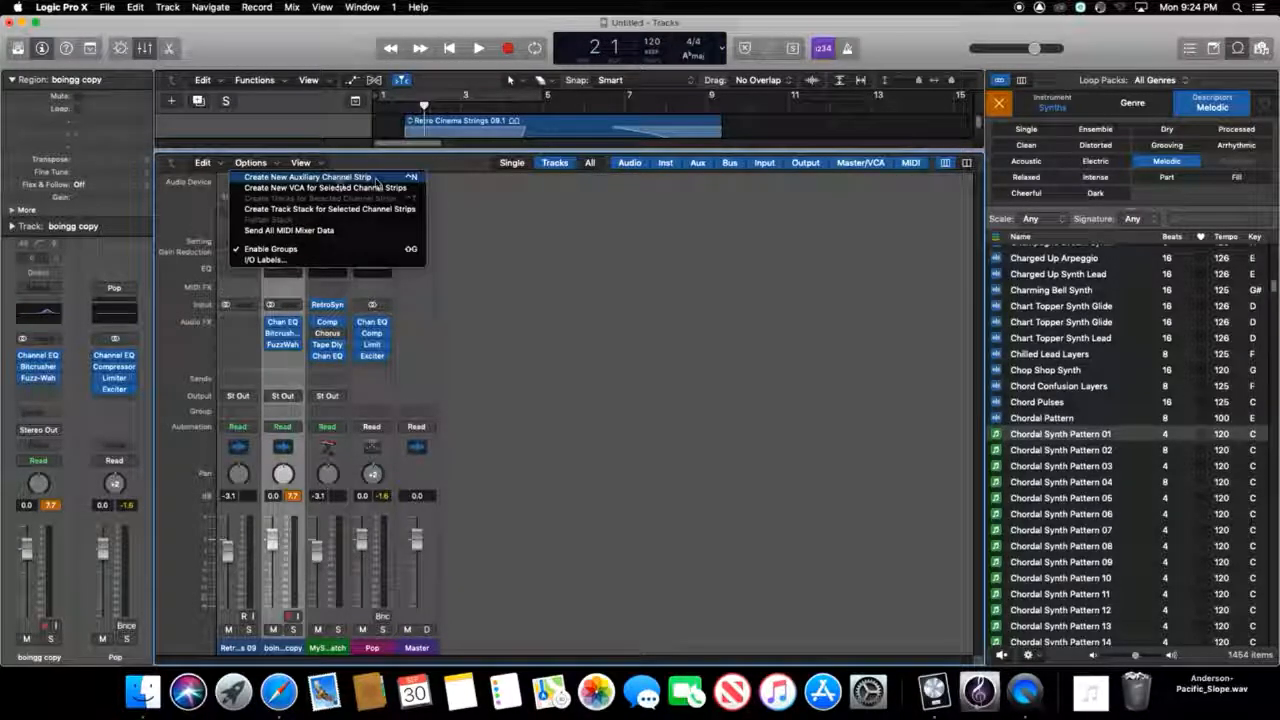
{"action": "left_click", "coordinate": [341, 179]}
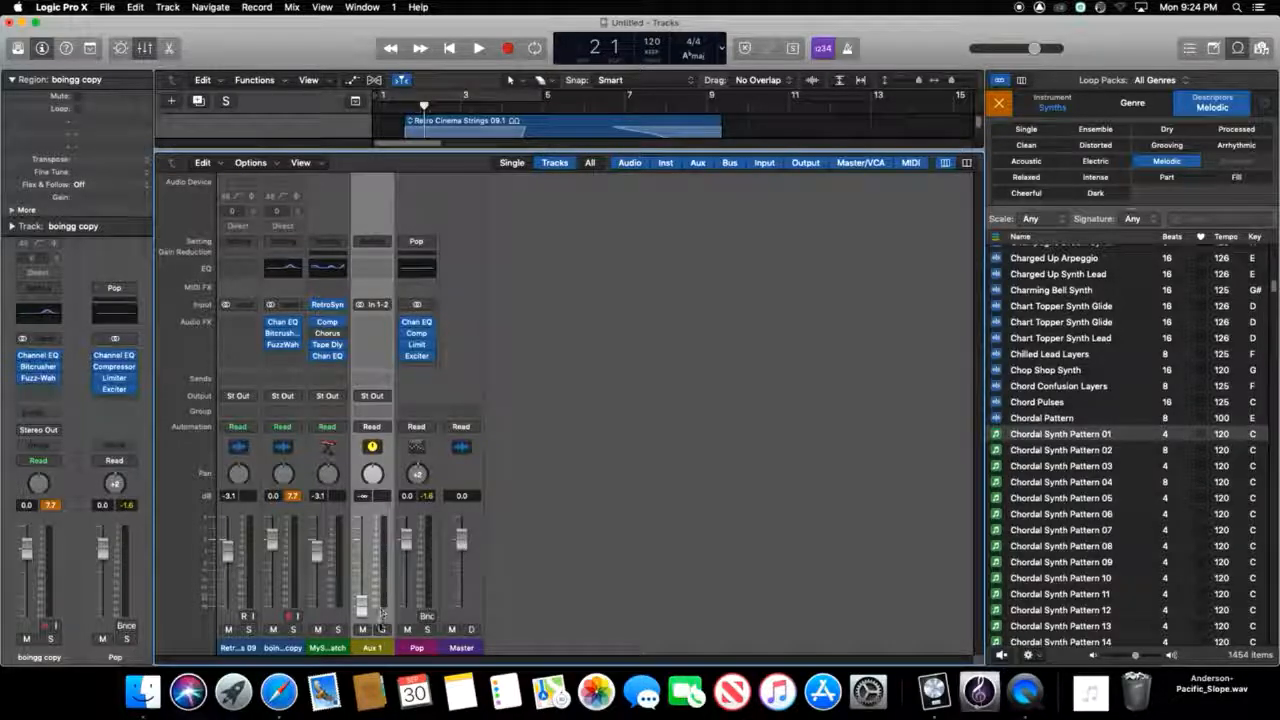
{"action": "double_click", "coordinate": [372, 647]}
{"action": "type", "text": "Re"}
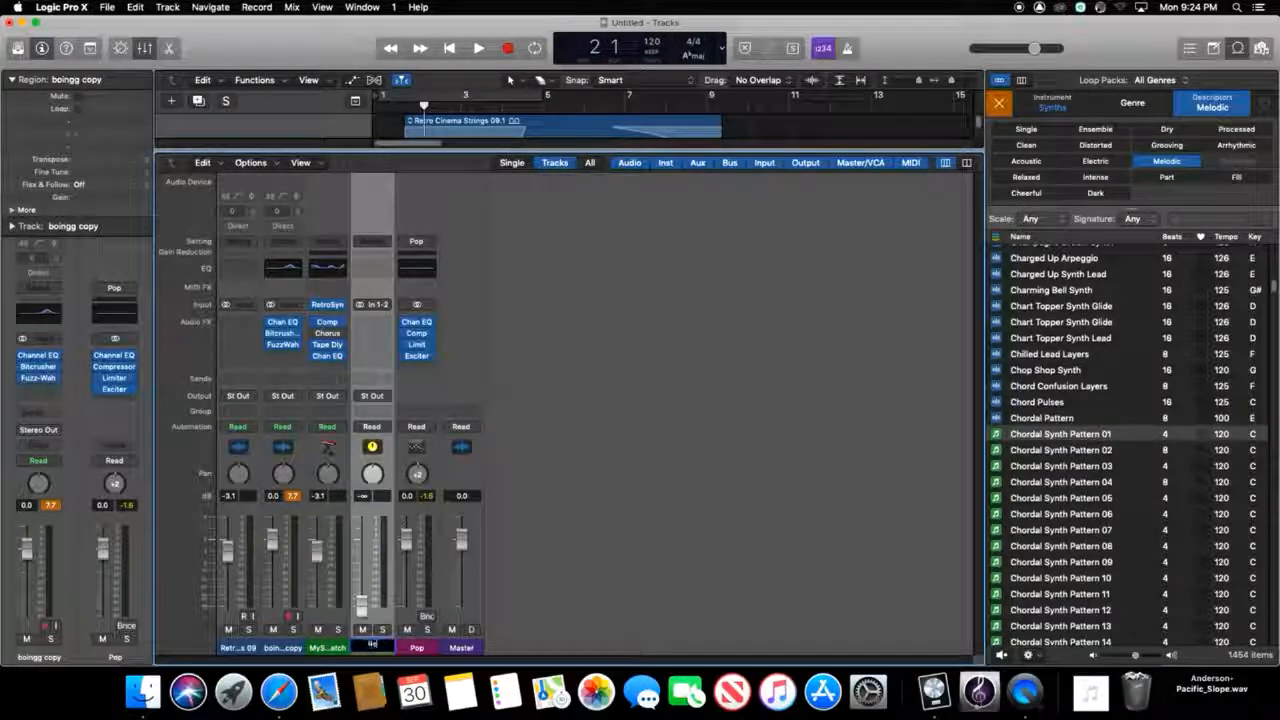
{"action": "type", "text": "verb"}
{"action": "key", "text": "Return"}
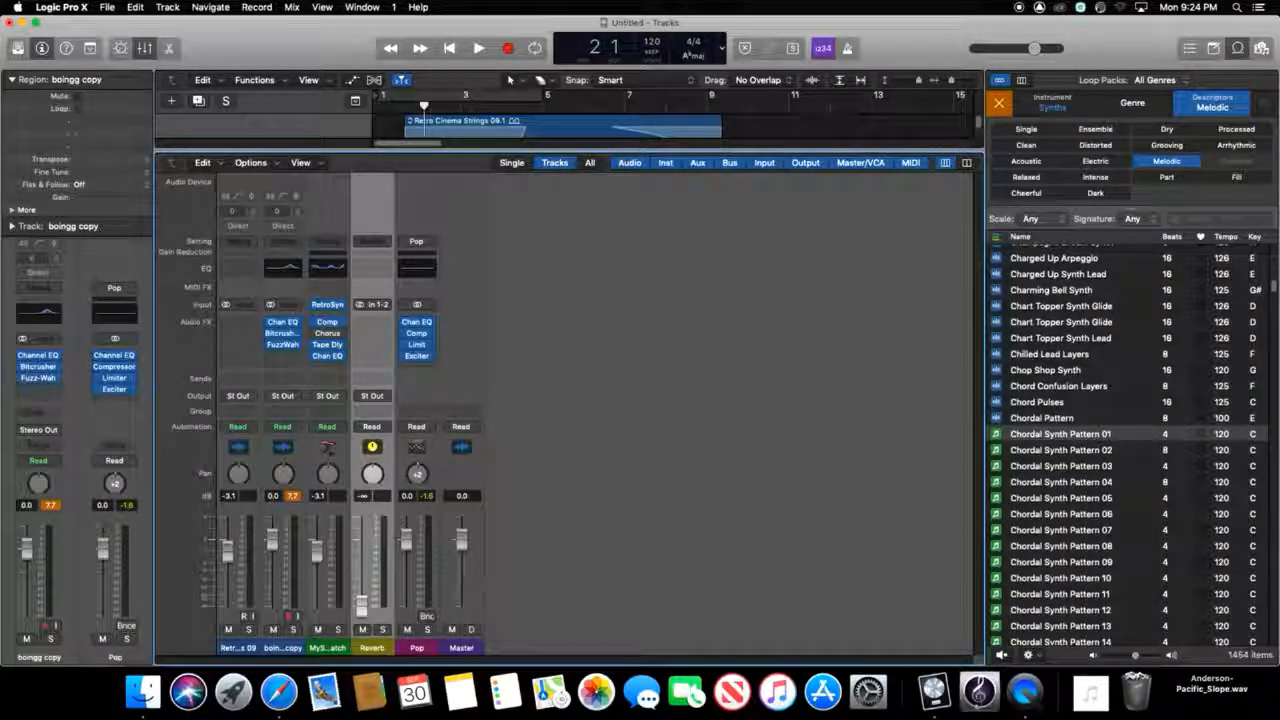
- Set the input of the Reverb channel strip to Bus 1
{"action": "left_click", "coordinate": [377, 305]}
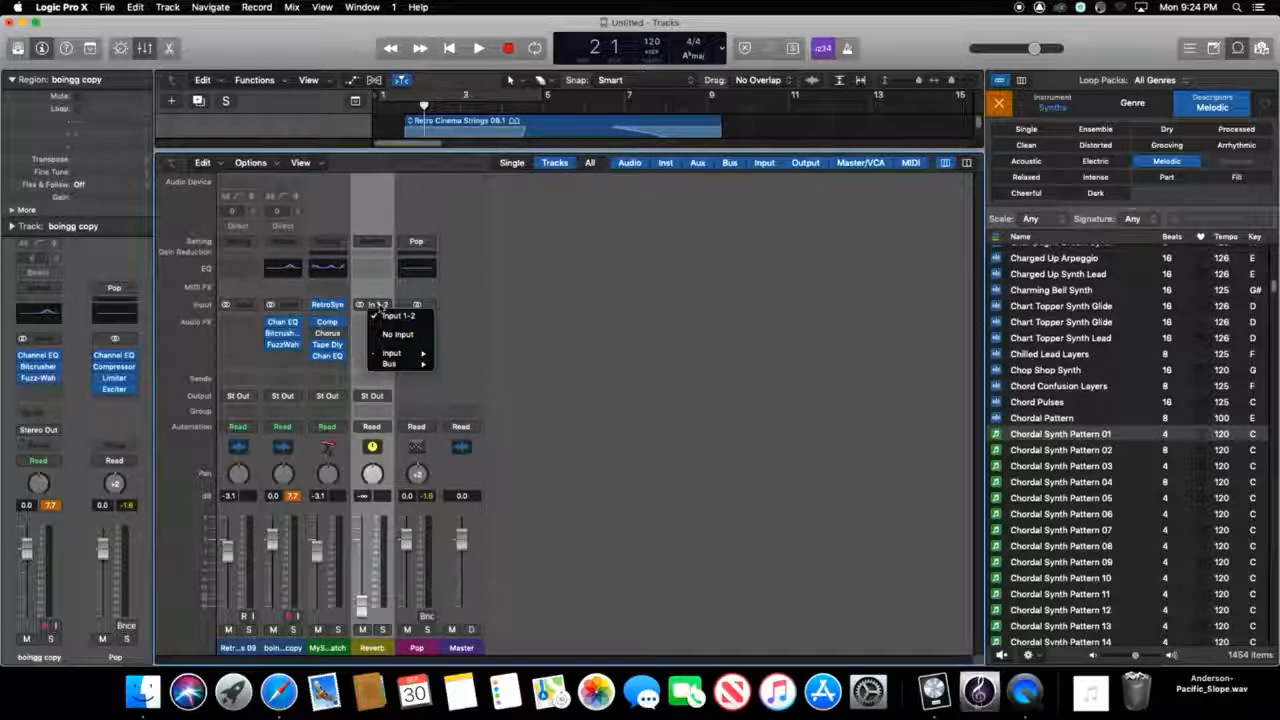
{"action": "mouse_move", "coordinate": [419, 365]}
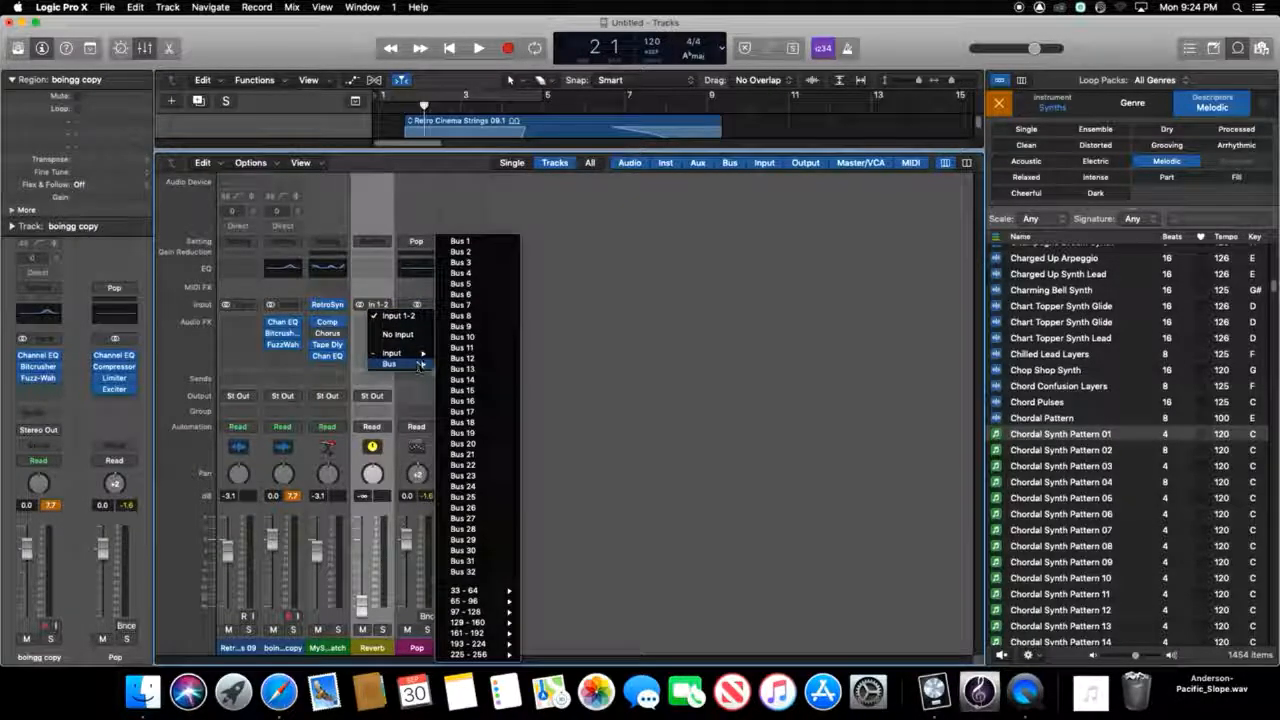
{"action": "left_click", "coordinate": [492, 243]}
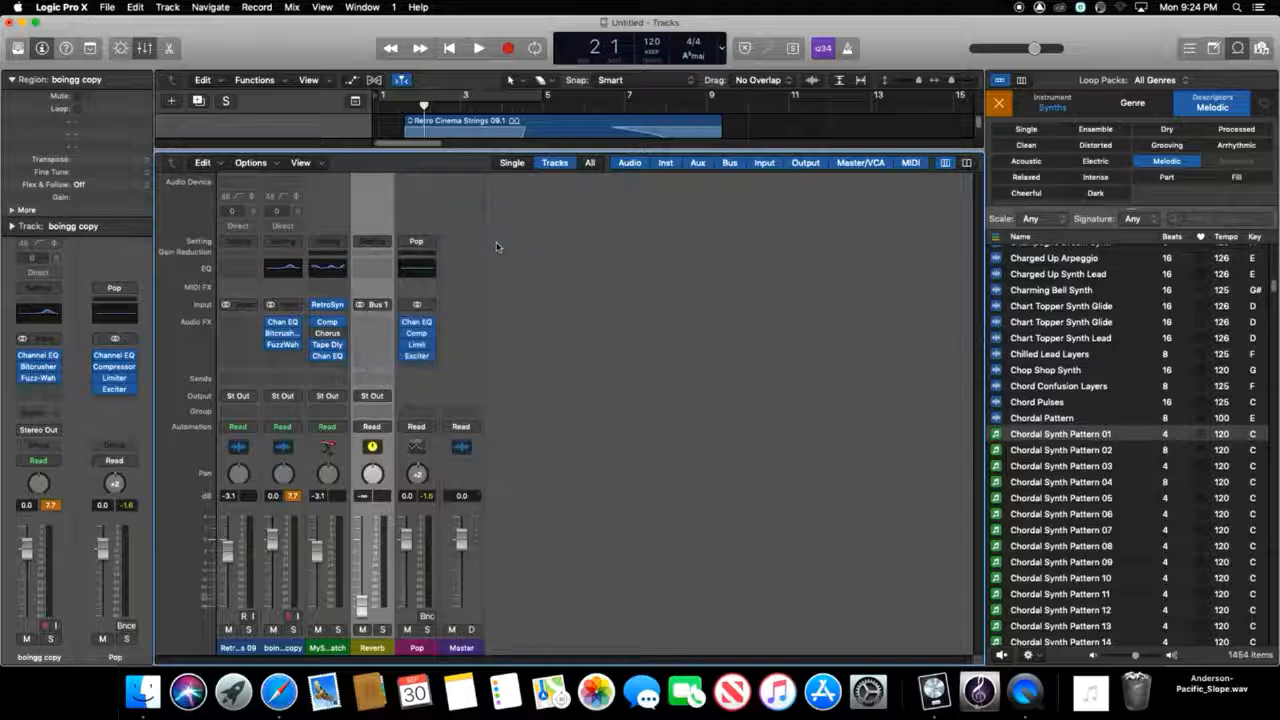
- Insert Space Designer on the Reverb channel, load 1.8s Midnight Hall from the Medium Spaces halls, and move its window clear of the channel strips
{"action": "left_click", "coordinate": [385, 358]}
{"action": "mouse_move", "coordinate": [432, 572]}
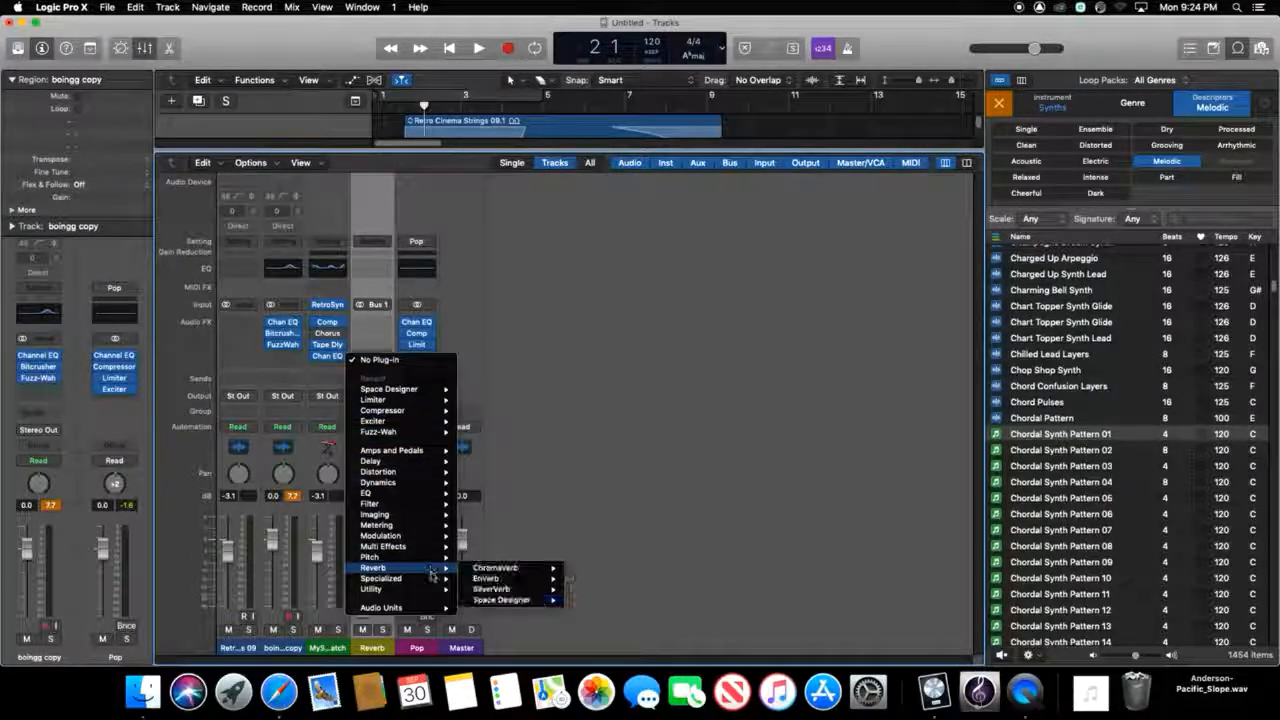
{"action": "mouse_move", "coordinate": [510, 600]}
{"action": "left_click", "coordinate": [588, 600]}
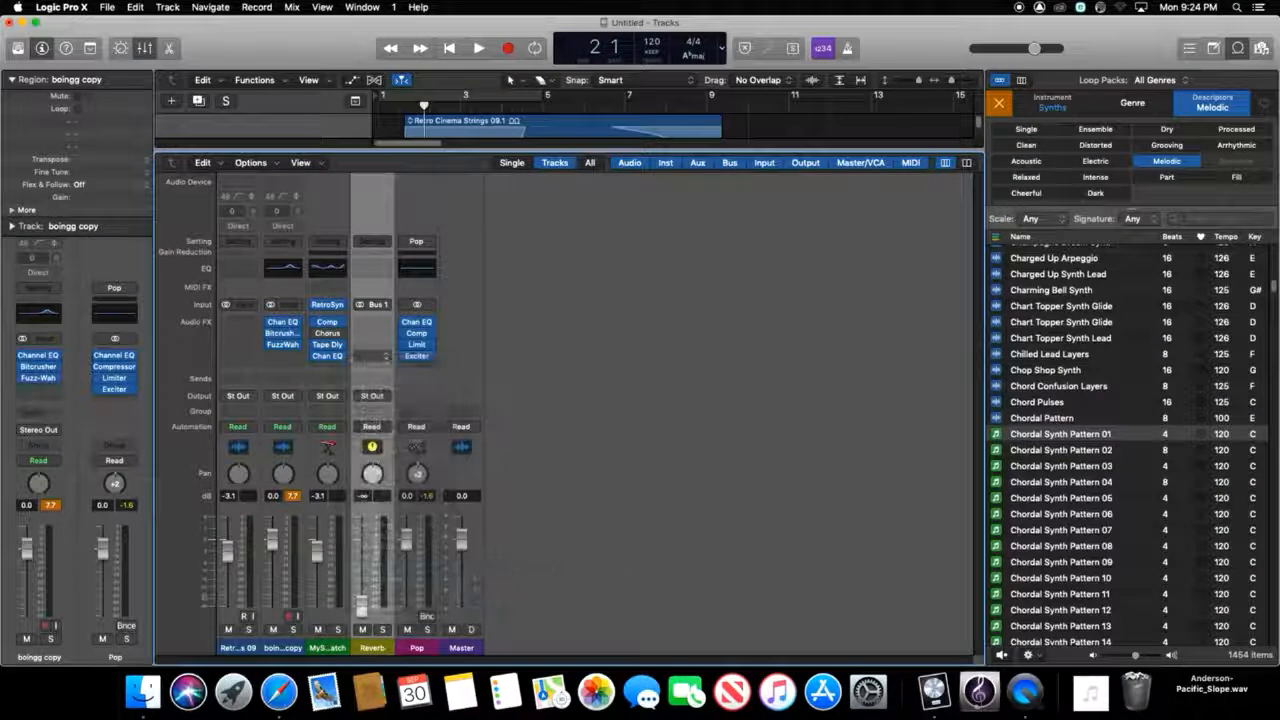
{"action": "left_click", "coordinate": [226, 58]}
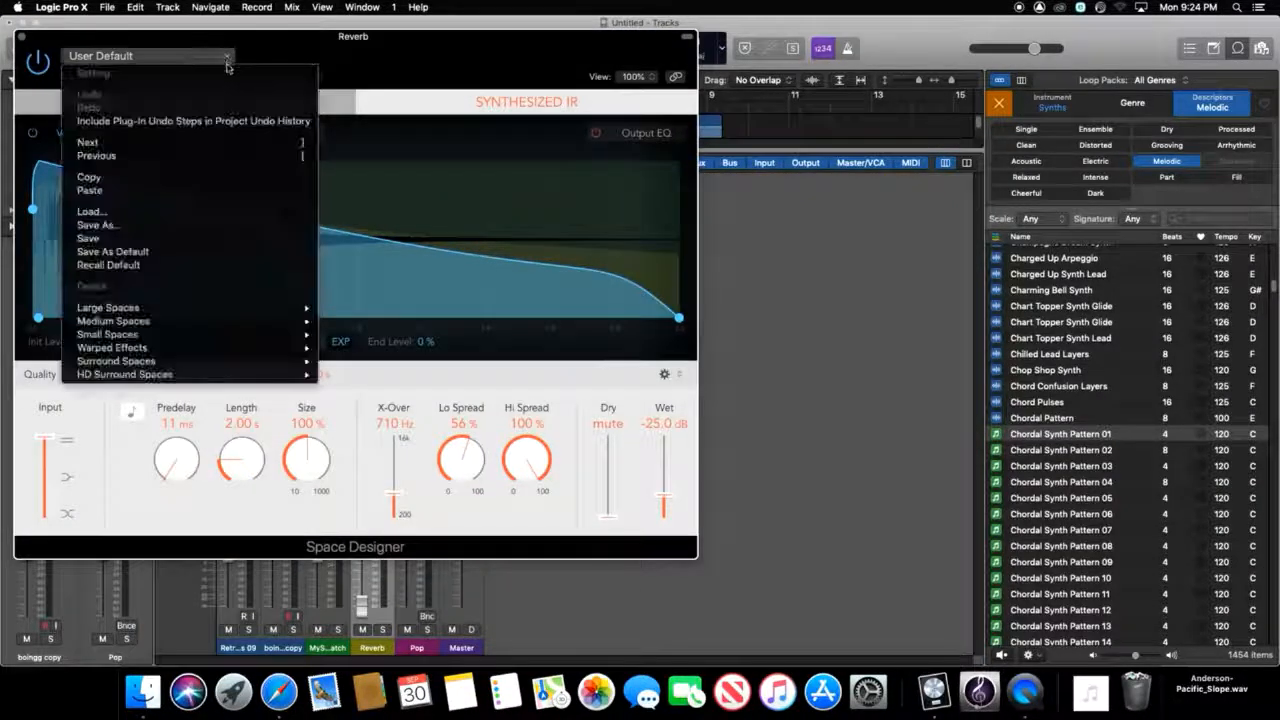
{"action": "mouse_move", "coordinate": [200, 321]}
{"action": "mouse_move", "coordinate": [350, 325]}
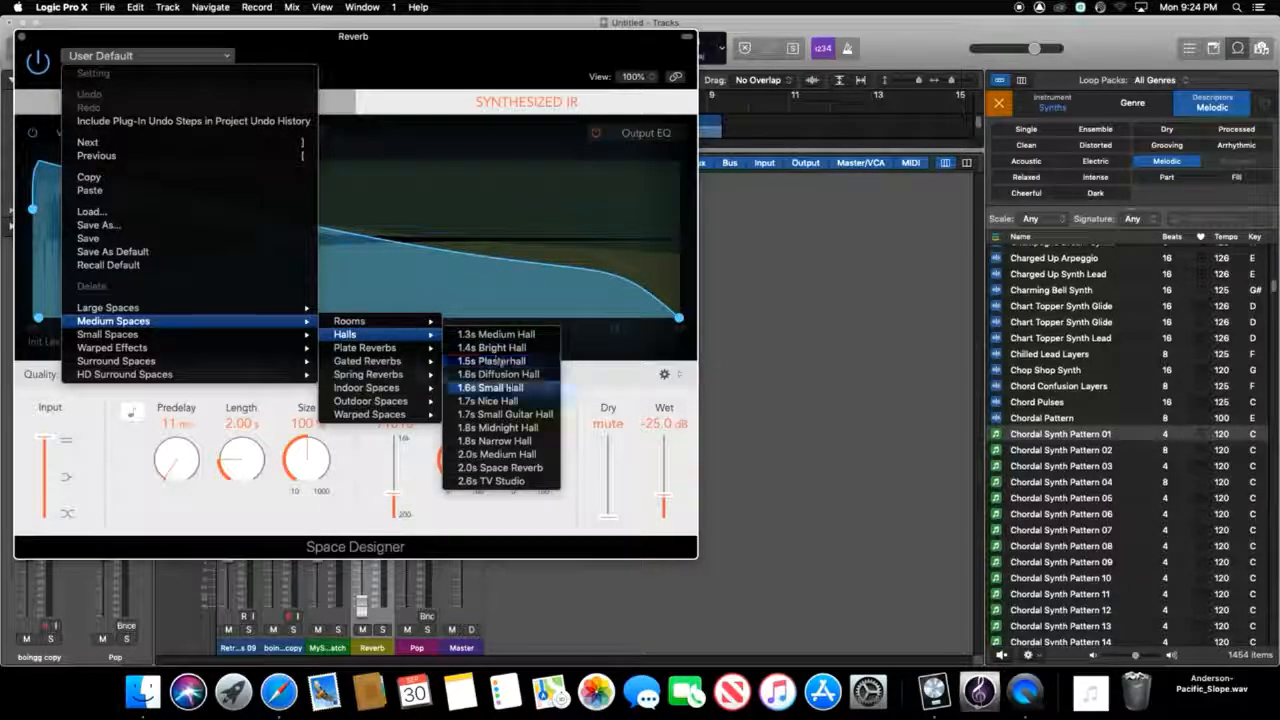
{"action": "left_click", "coordinate": [528, 430]}
{"action": "left_click_drag", "start_coordinate": [389, 89], "coordinate": [893, 140]}
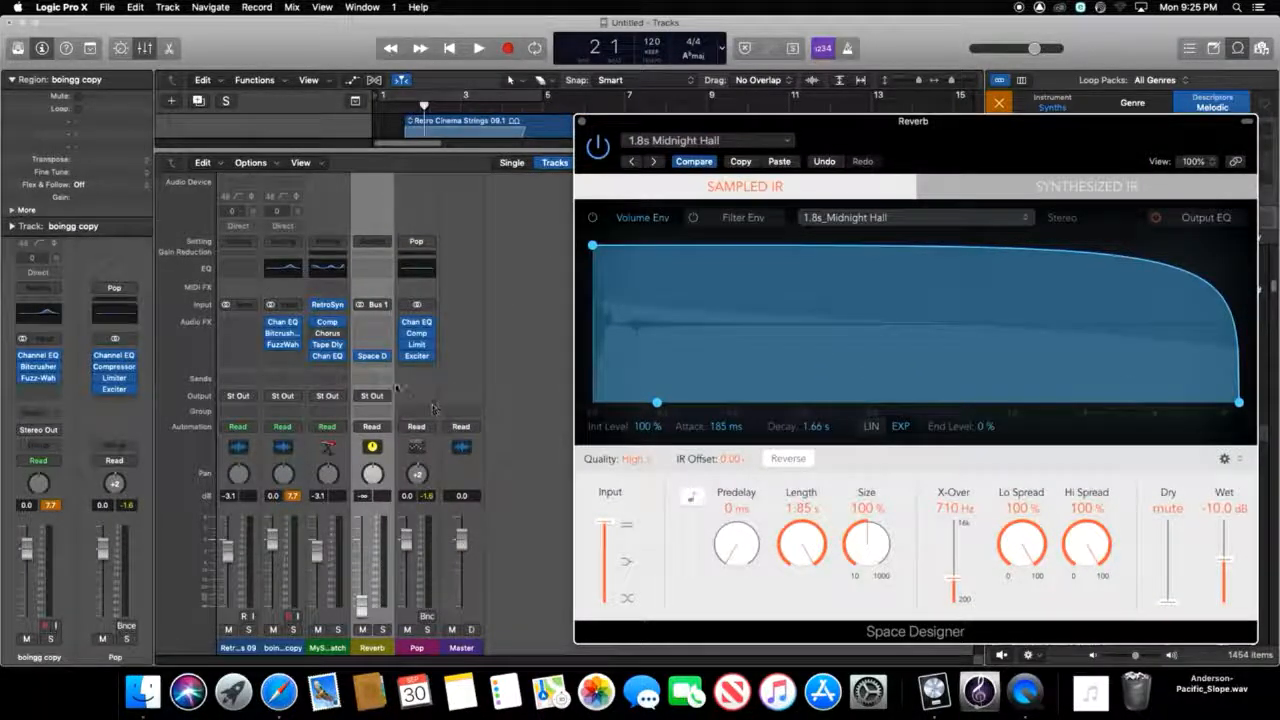
- Send boingg copy to Bus 1, raise the send level, and set the Reverb channel fader to 0 dB
{"action": "left_click", "coordinate": [280, 380]}
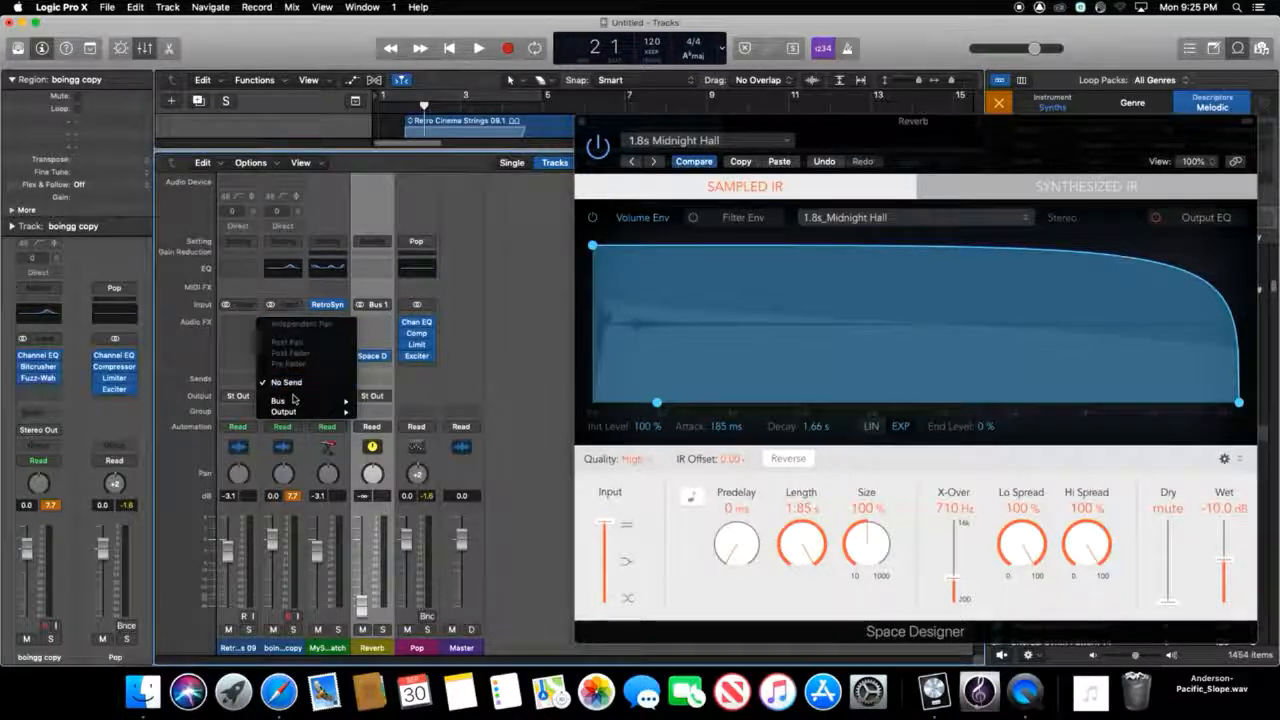
{"action": "mouse_move", "coordinate": [293, 400]}
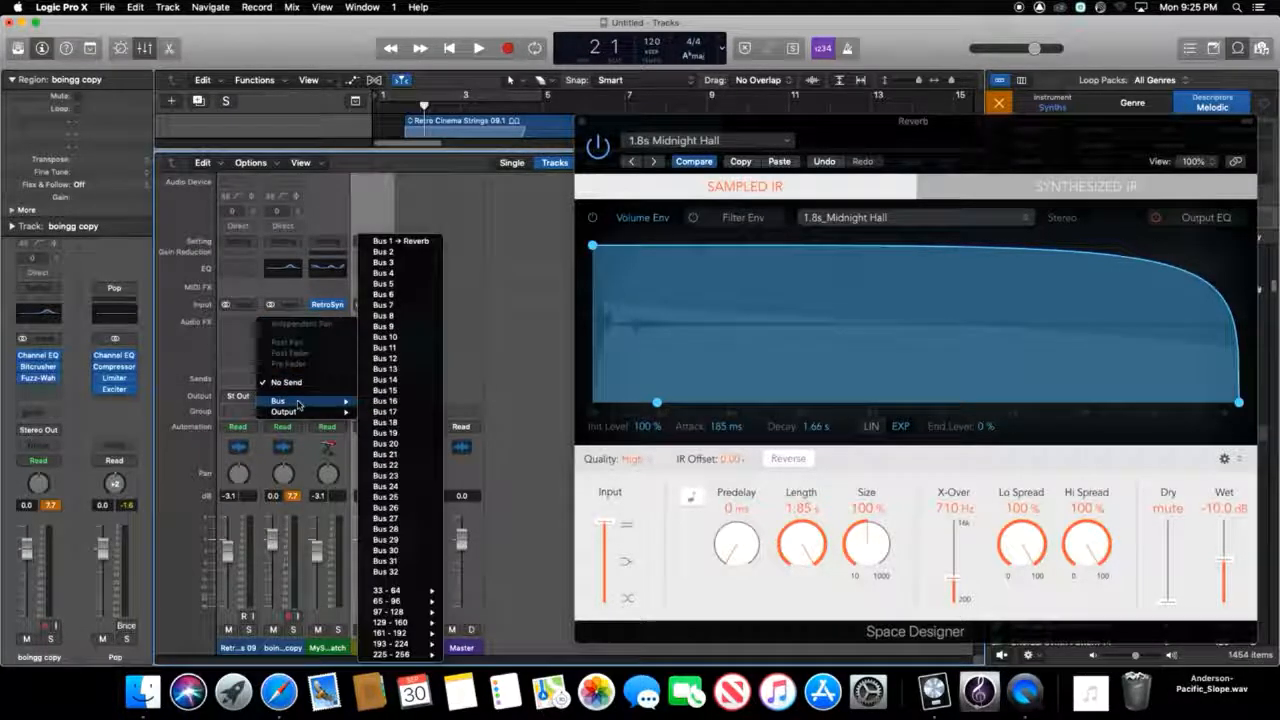
{"action": "left_click", "coordinate": [440, 244]}
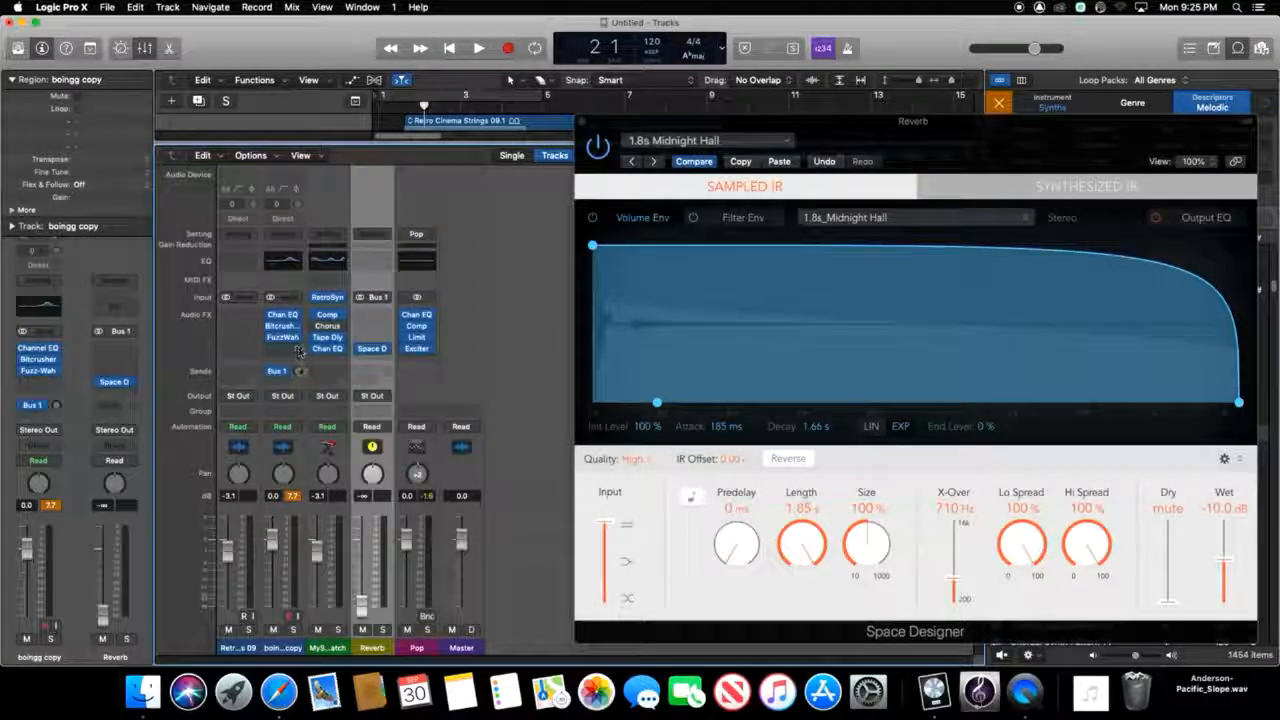
{"action": "left_click_drag", "start_coordinate": [297, 367], "coordinate": [296, 300]}
{"action": "left_click_drag", "start_coordinate": [361, 606], "coordinate": [362, 541]}
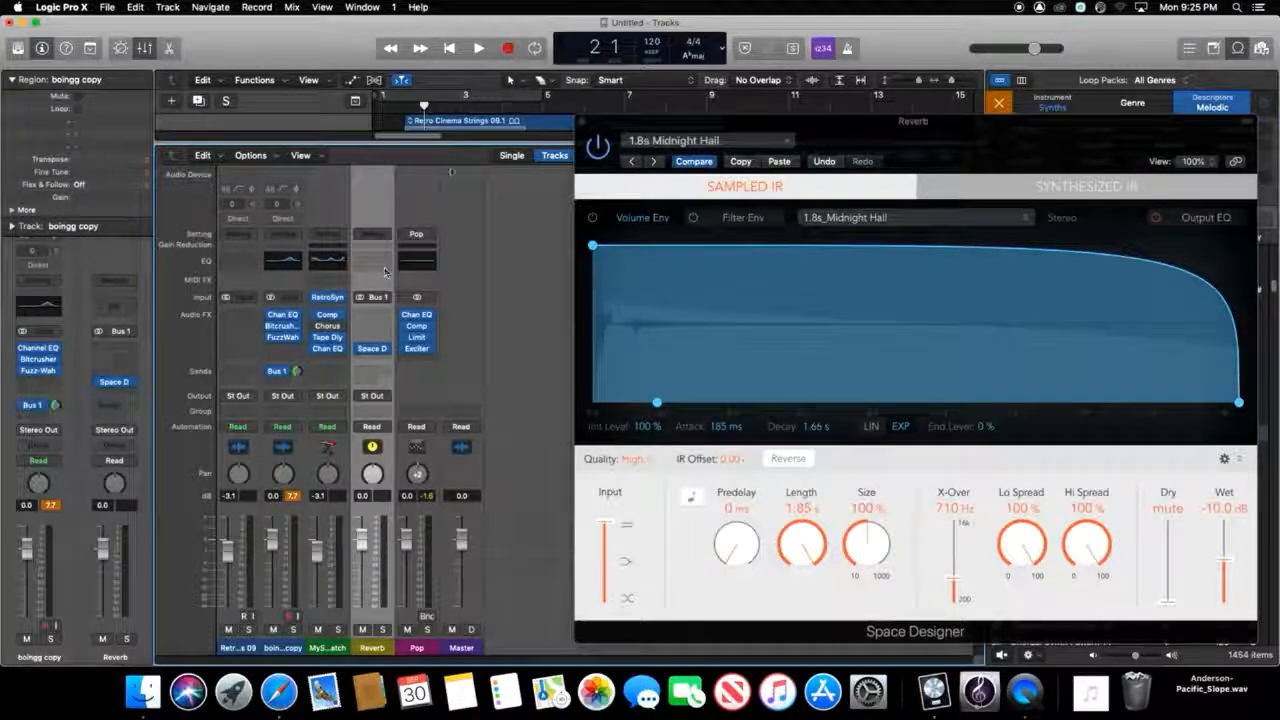
- Enlarge the tracks area above the mixer and play the project from the start with cycle mode on
{"action": "left_click_drag", "start_coordinate": [444, 146], "coordinate": [451, 285]}
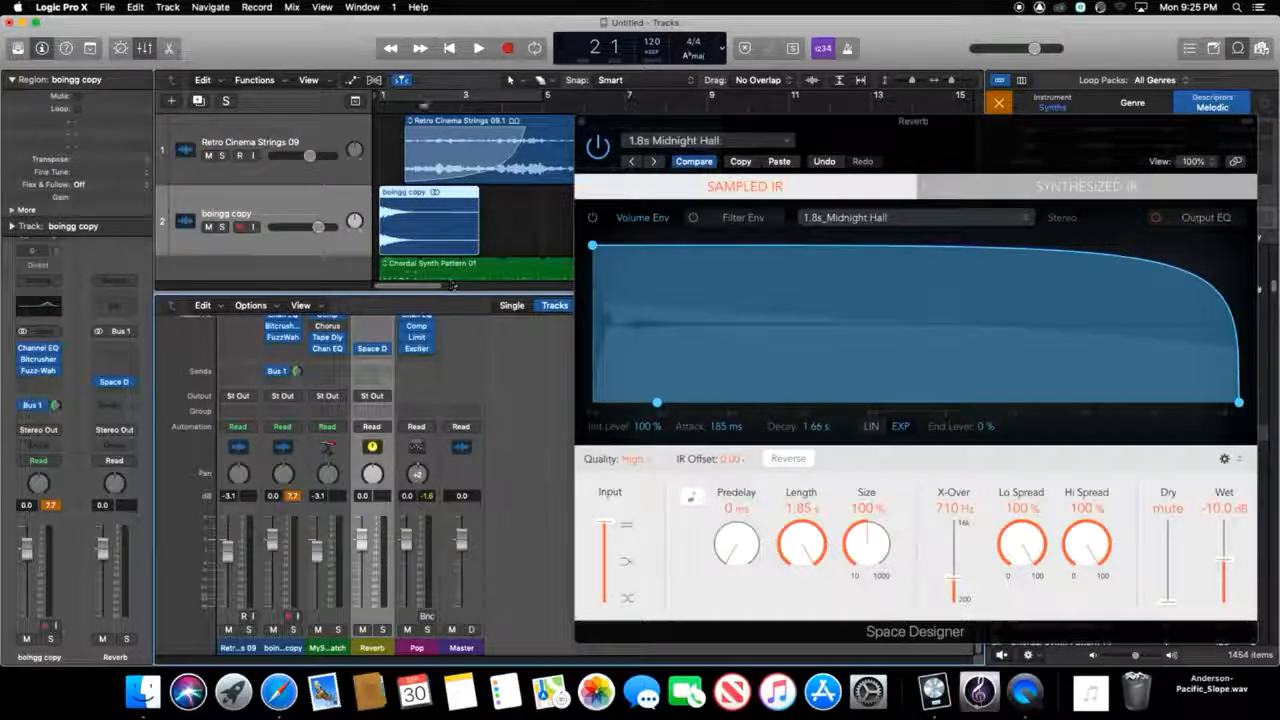
{"action": "key", "text": "Return"}
{"action": "key", "text": "space"}
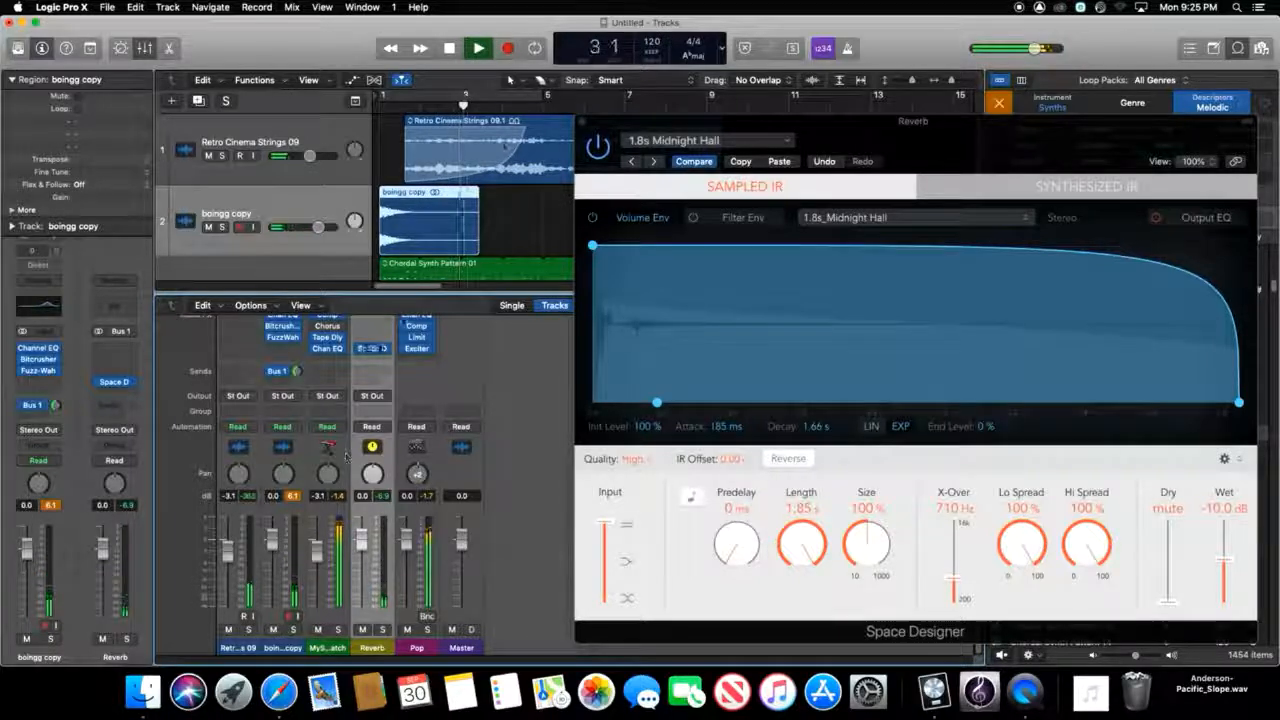
{"action": "key", "text": "c"}
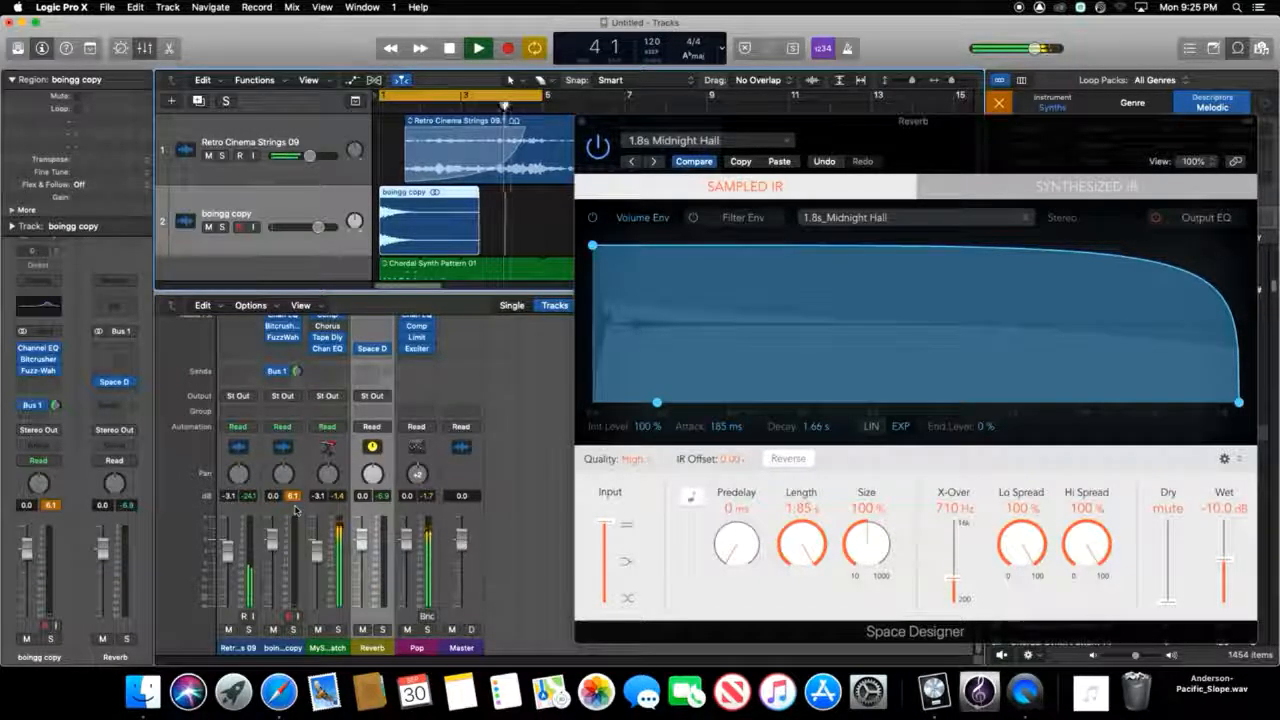
- Send the MySynthPatch channel to Bus 1 (Reverb) and raise its send level
{"action": "left_click", "coordinate": [329, 372]}
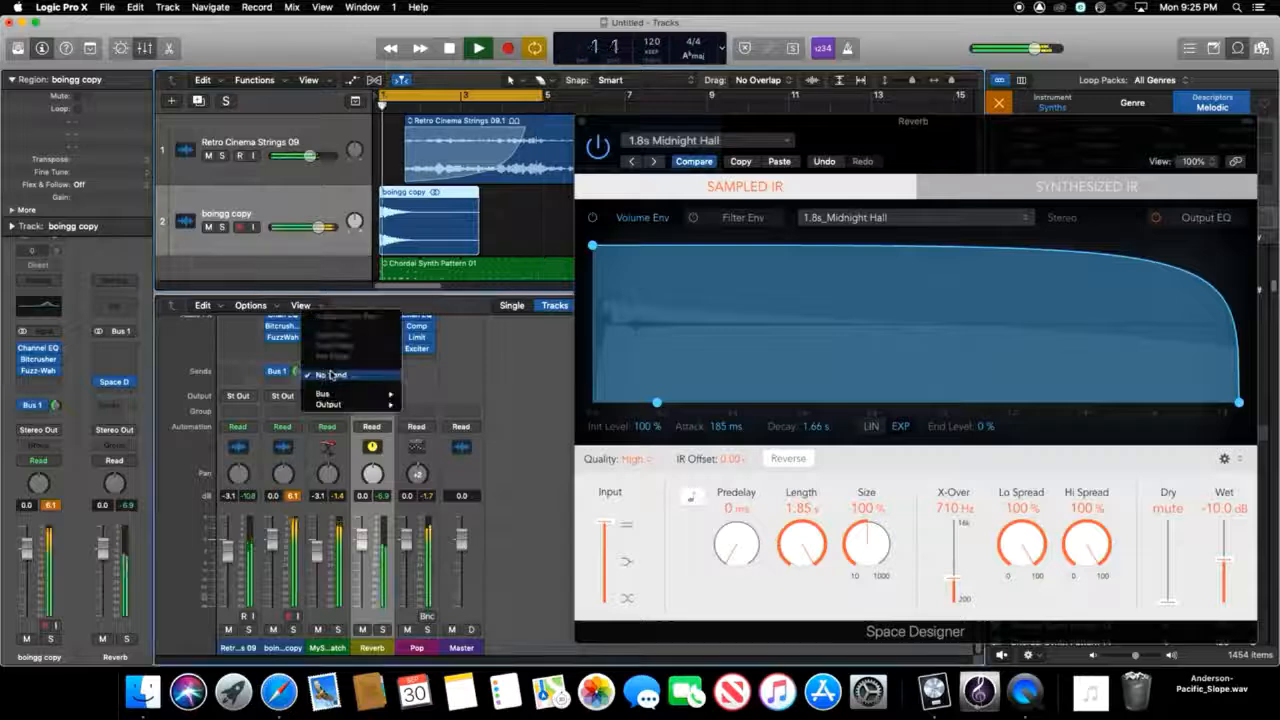
{"action": "mouse_move", "coordinate": [323, 394]}
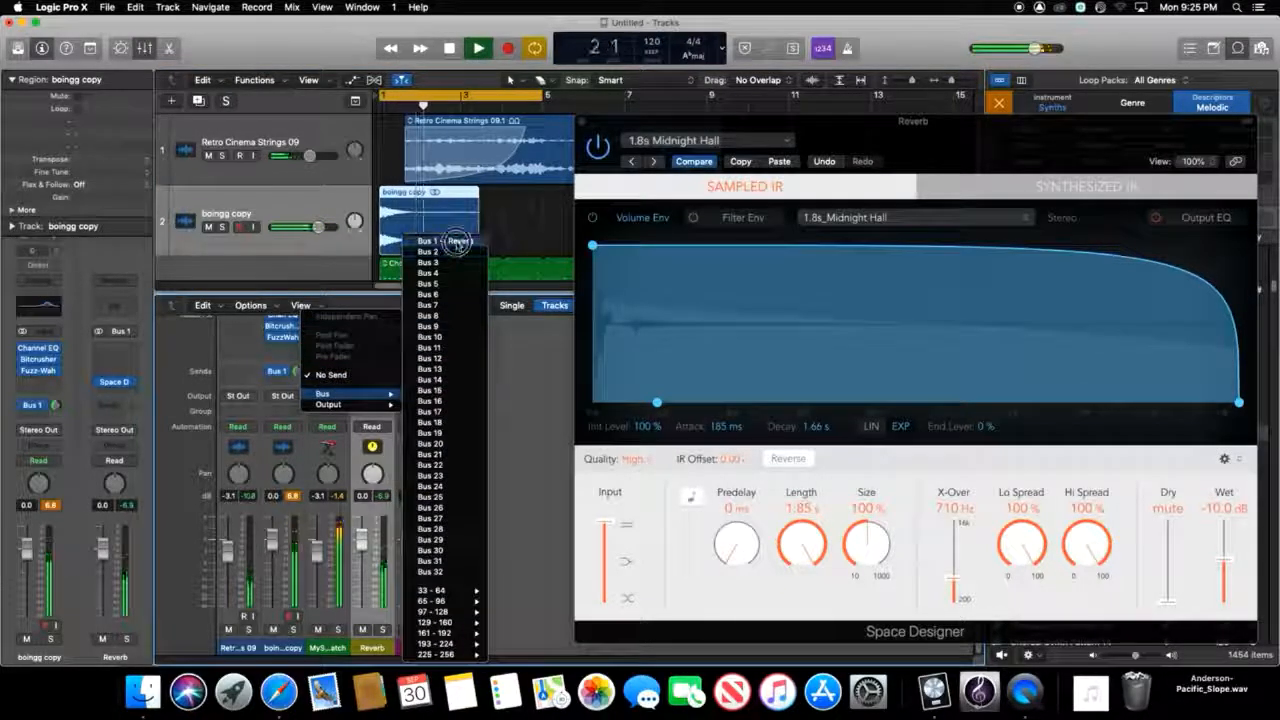
{"action": "left_click", "coordinate": [457, 242]}
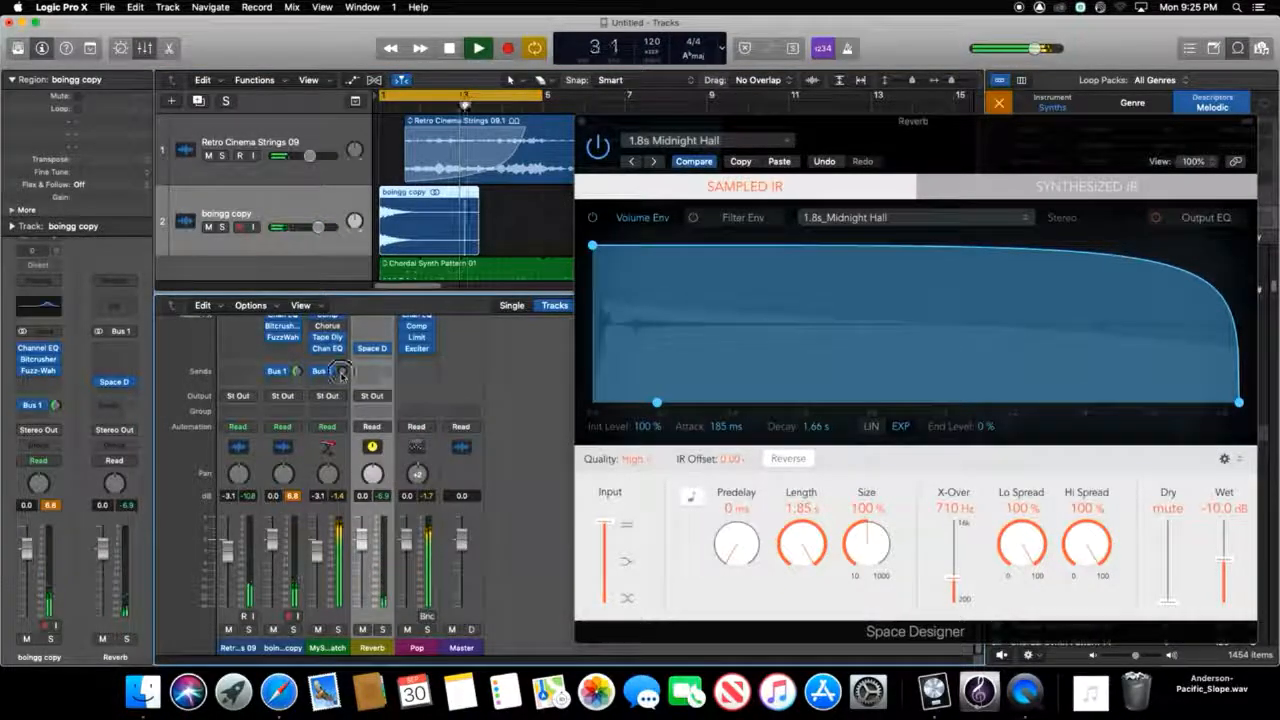
{"action": "left_click_drag", "start_coordinate": [341, 372], "coordinate": [350, 305]}
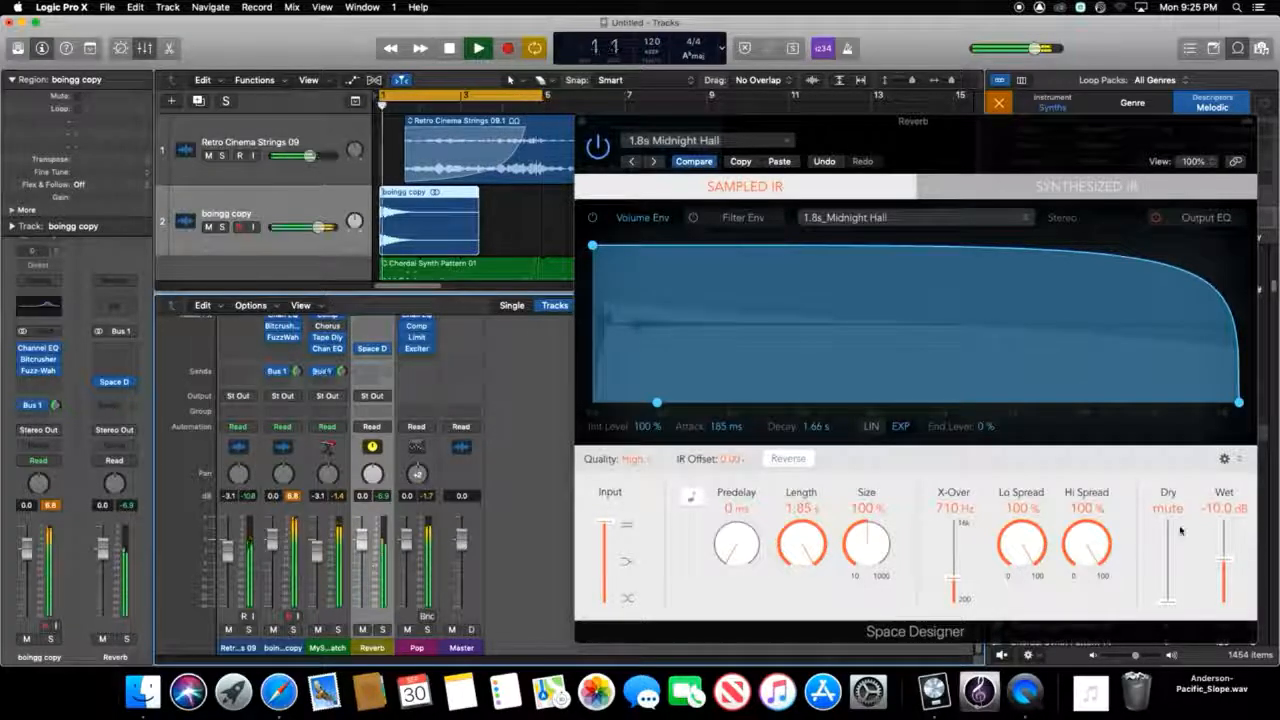
- Set the Space Designer dry level to -34.0 dB, the wet level to -7.6 dB, and the length to 1.41 s
{"action": "left_click_drag", "start_coordinate": [1168, 600], "coordinate": [1168, 594]}
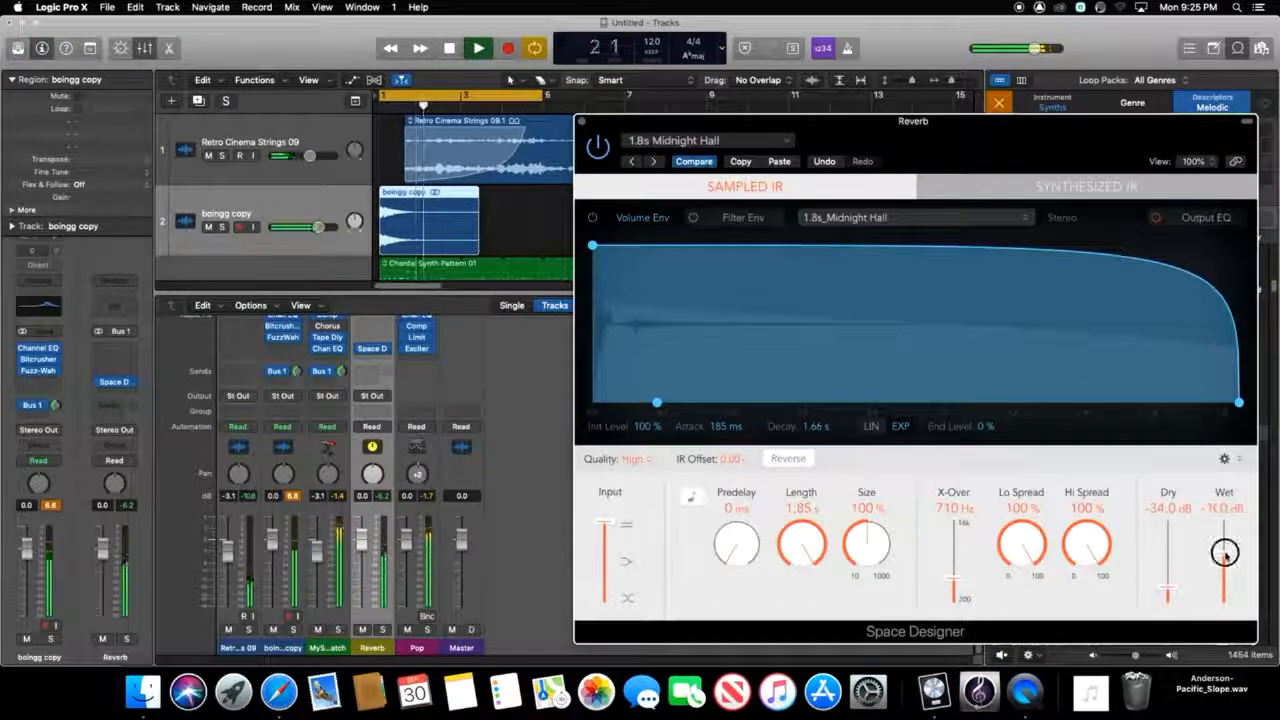
{"action": "left_click_drag", "start_coordinate": [1224, 552], "coordinate": [1224, 548]}
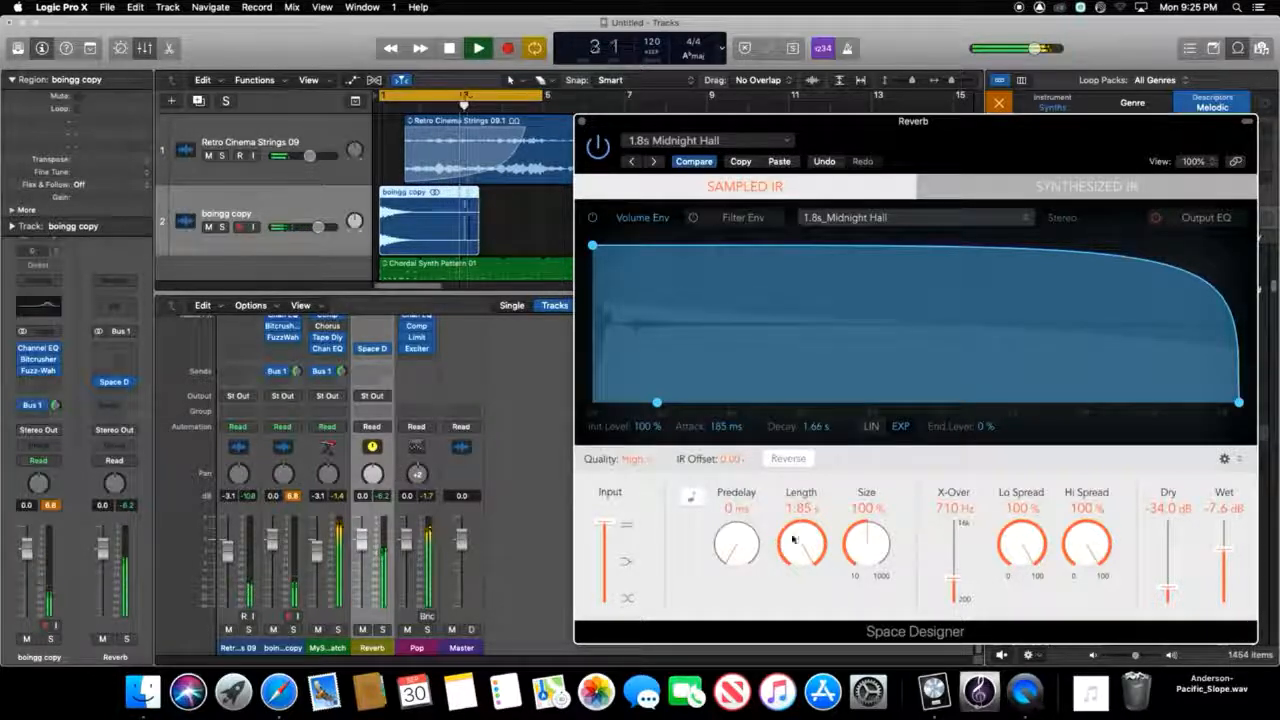
{"action": "left_click_drag", "start_coordinate": [793, 540], "coordinate": [800, 557]}
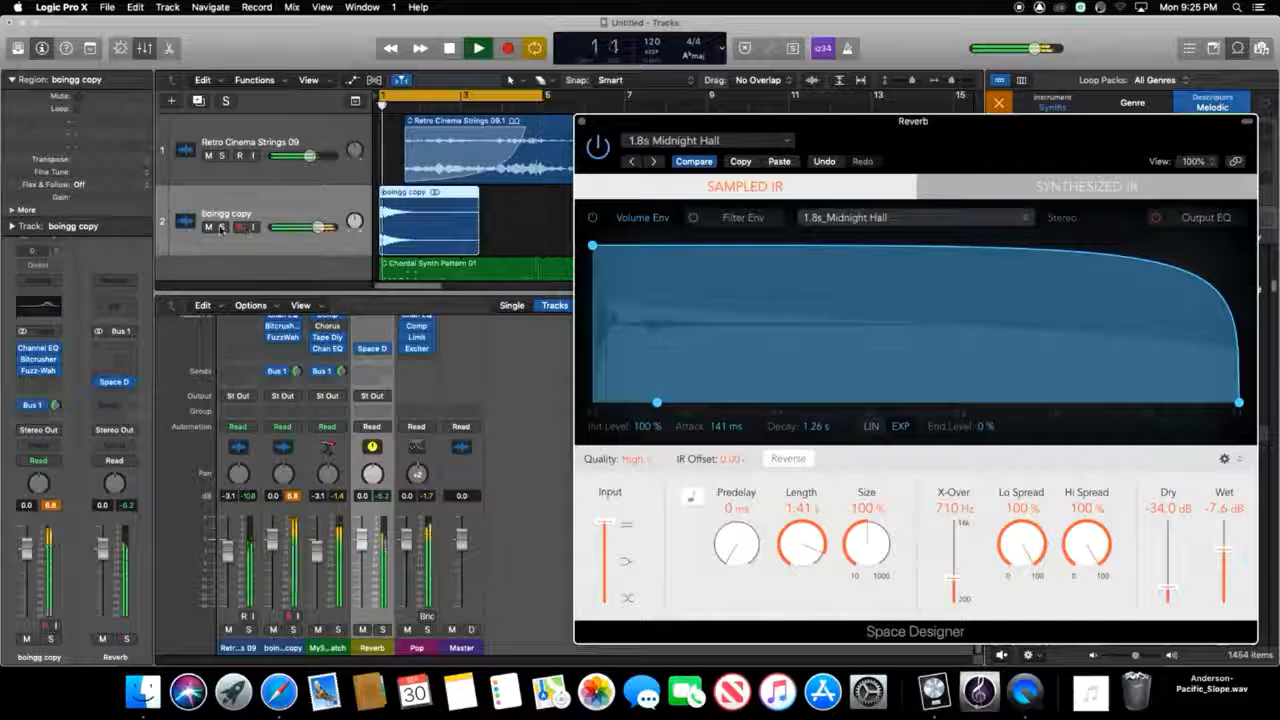
- Solo the MySynthPatch track and set the Space Designer predelay to 90 ms and size to 72%
{"action": "scroll", "coordinate": [221, 240], "scroll_direction": "down", "scroll_amount": 2}
{"action": "left_click", "coordinate": [222, 270]}
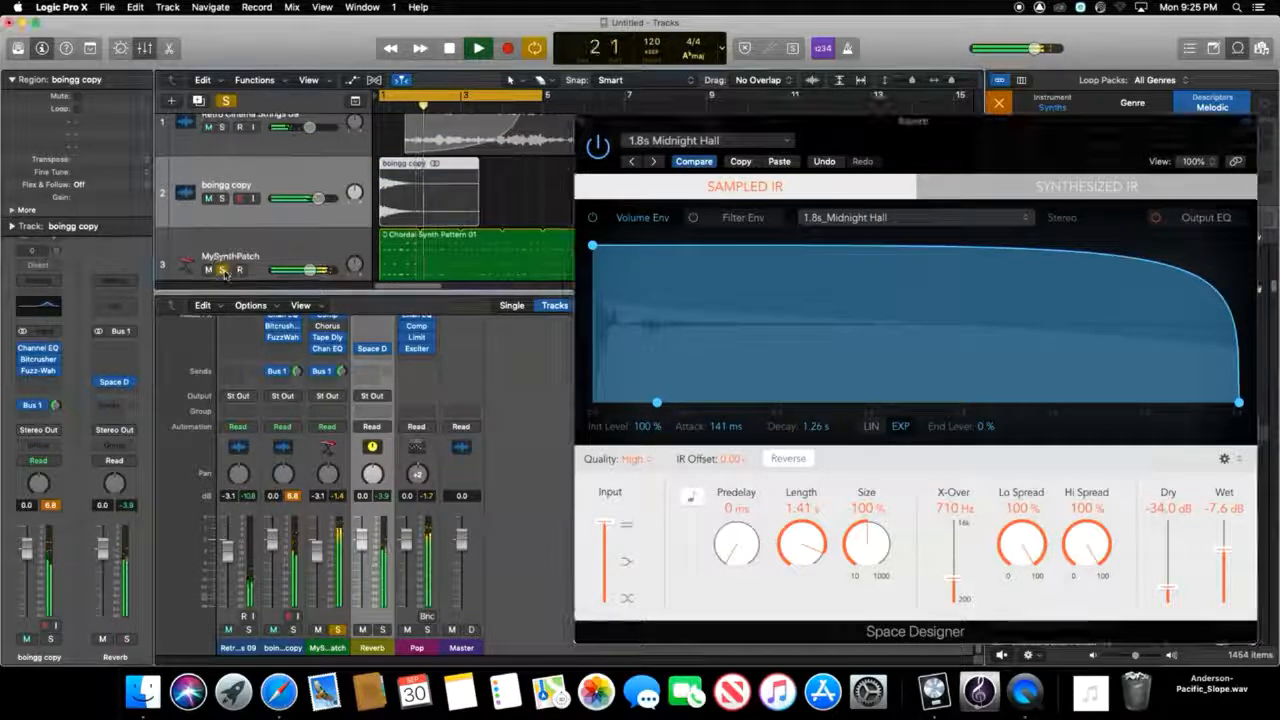
{"action": "left_click", "coordinate": [730, 541]}
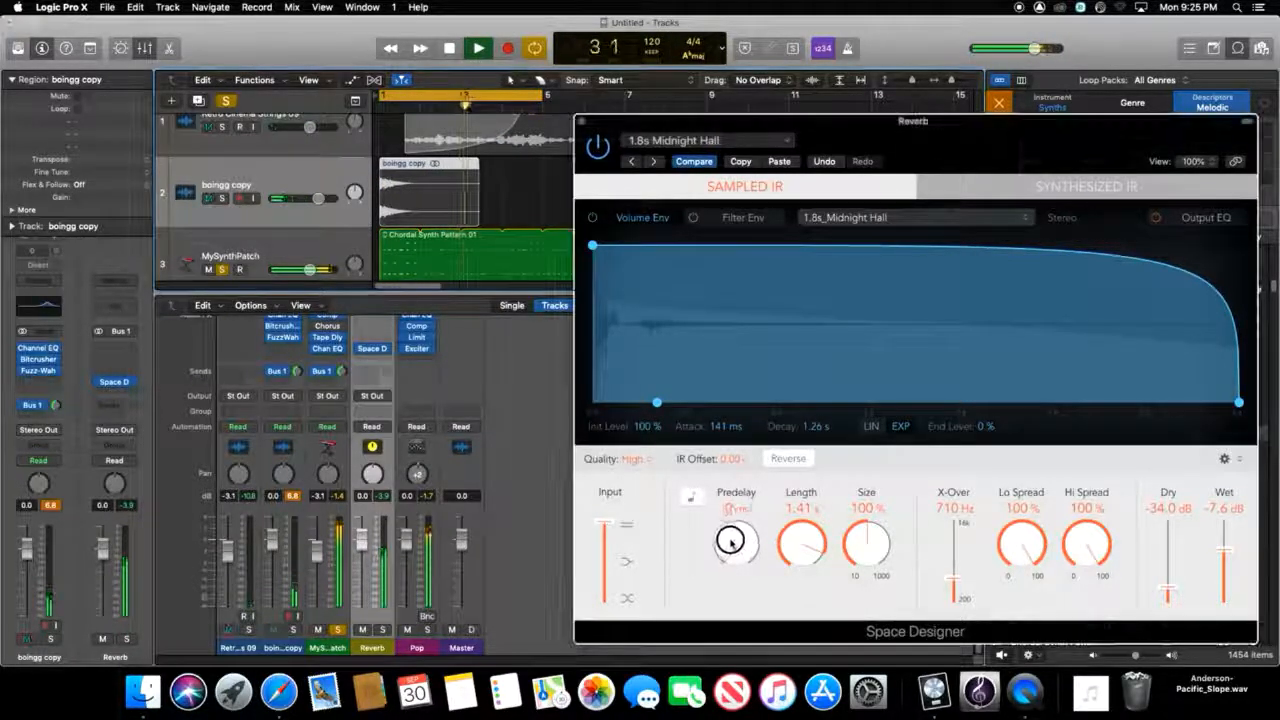
{"action": "left_click_drag", "start_coordinate": [730, 541], "coordinate": [726, 512]}
{"action": "left_click", "coordinate": [865, 540]}
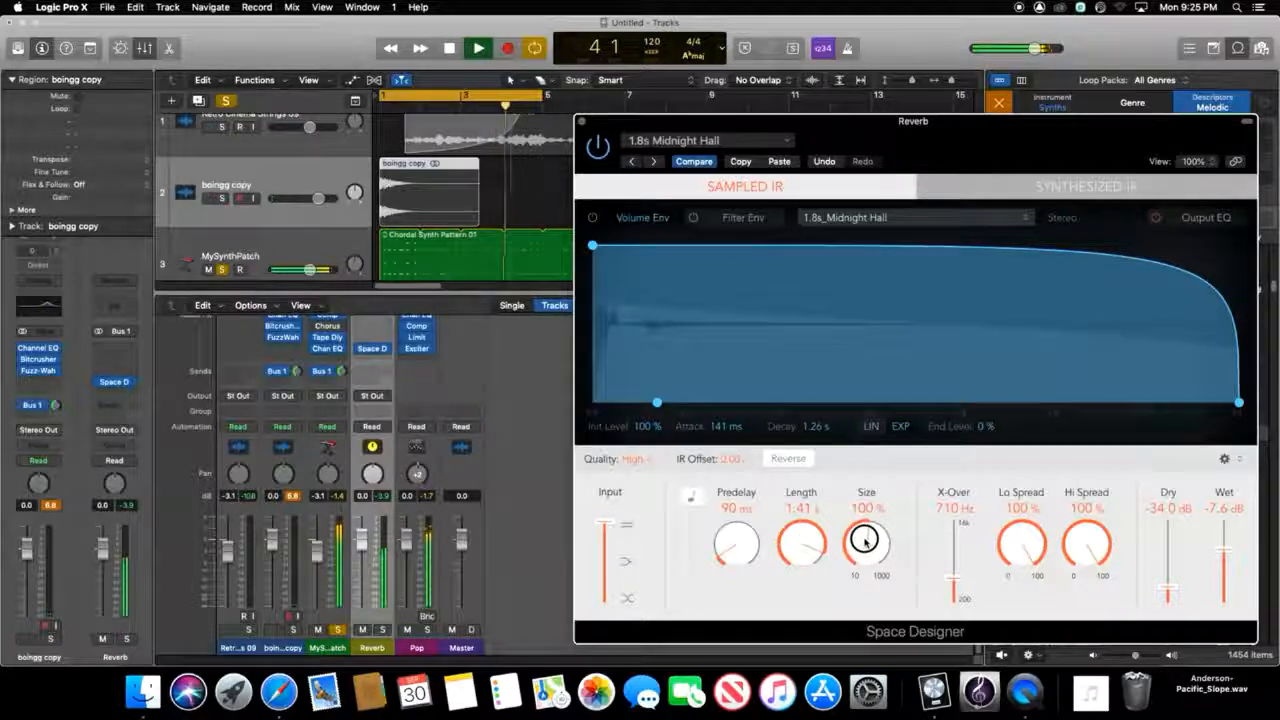
{"action": "left_click_drag", "start_coordinate": [865, 540], "coordinate": [867, 558]}
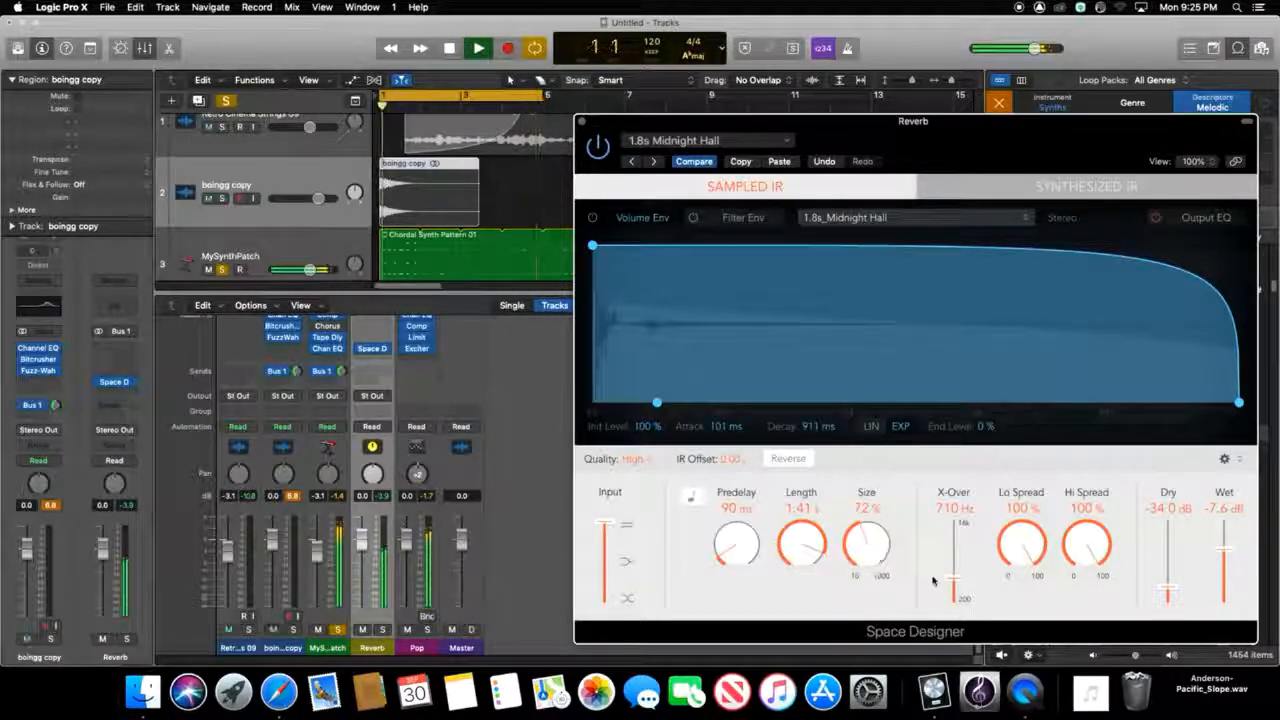
- Set the reverb's X-Over to 1.20 kHz, Lo Spread to 95%, Dry to -33.0 dB, and Wet to -6.0 dB
{"action": "left_click_drag", "start_coordinate": [951, 580], "coordinate": [952, 567]}
{"action": "left_click_drag", "start_coordinate": [1018, 540], "coordinate": [1021, 548]}
{"action": "left_click_drag", "start_coordinate": [1176, 590], "coordinate": [1178, 587]}
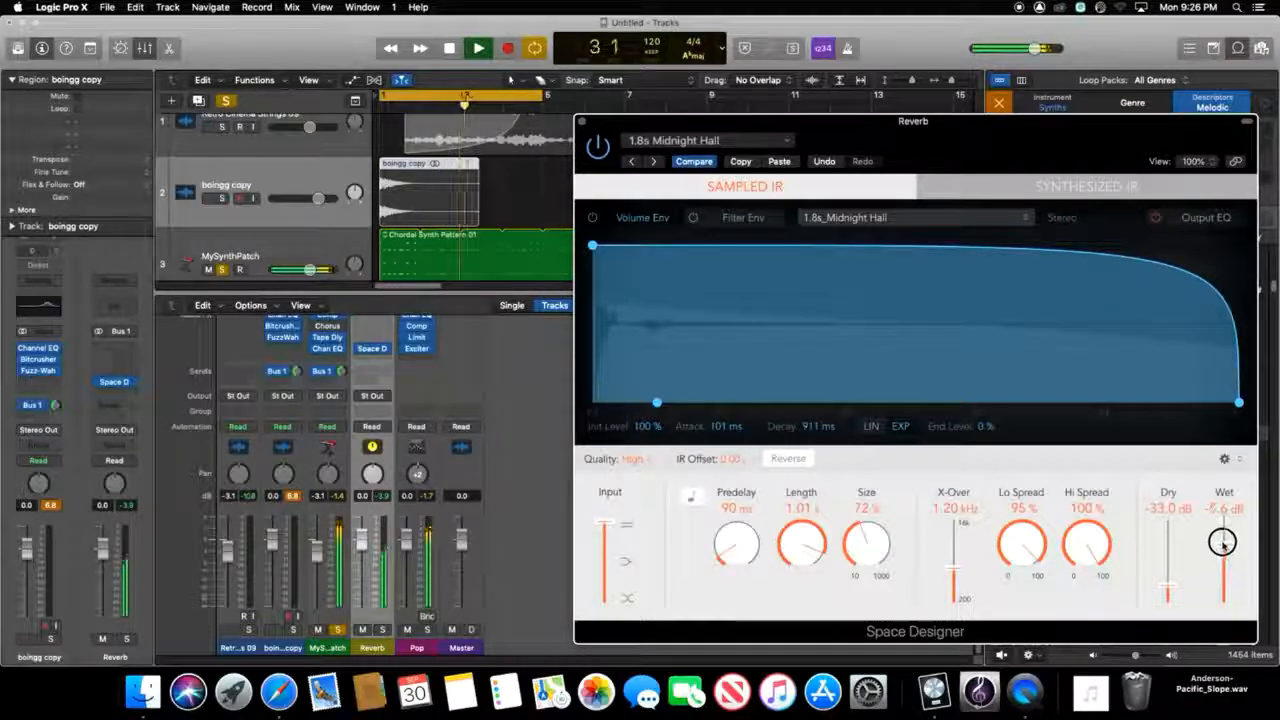
{"action": "left_click_drag", "start_coordinate": [1222, 541], "coordinate": [1222, 543]}
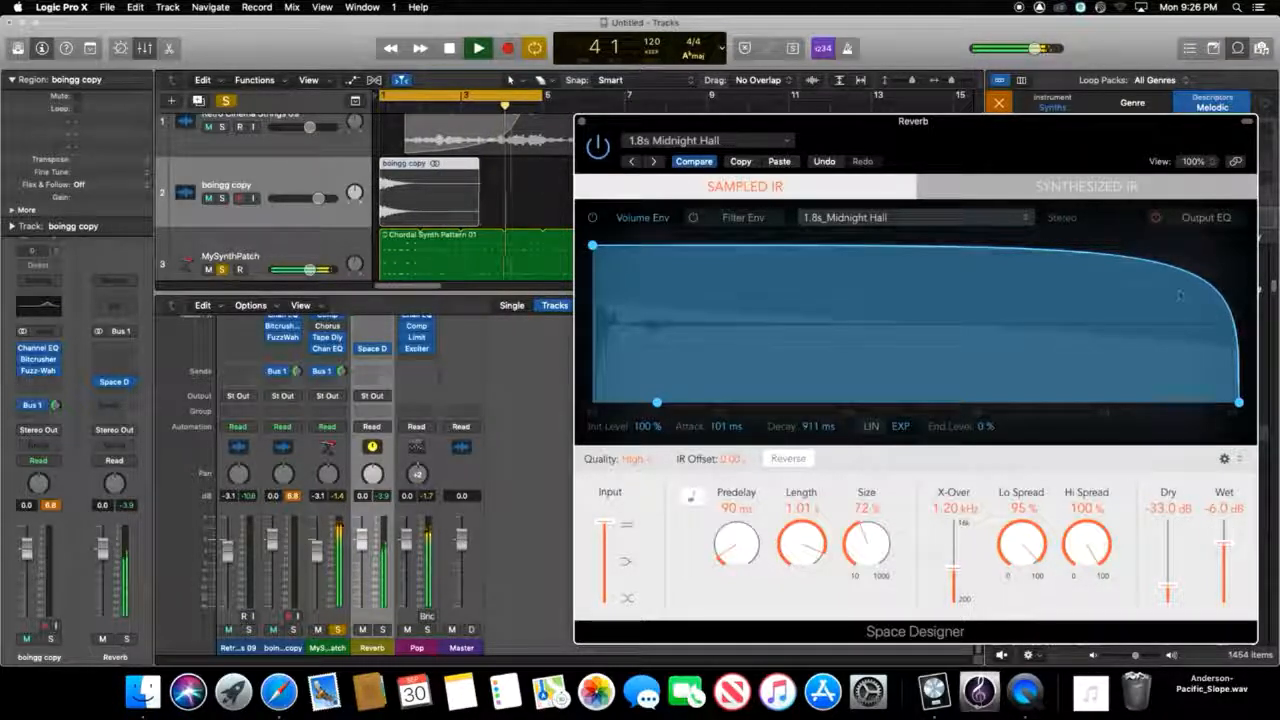
- Bend the volume envelope's decay curve so it falls off earlier, and close Space Designer with playback stopped
{"action": "left_click_drag", "start_coordinate": [1178, 290], "coordinate": [1014, 289]}
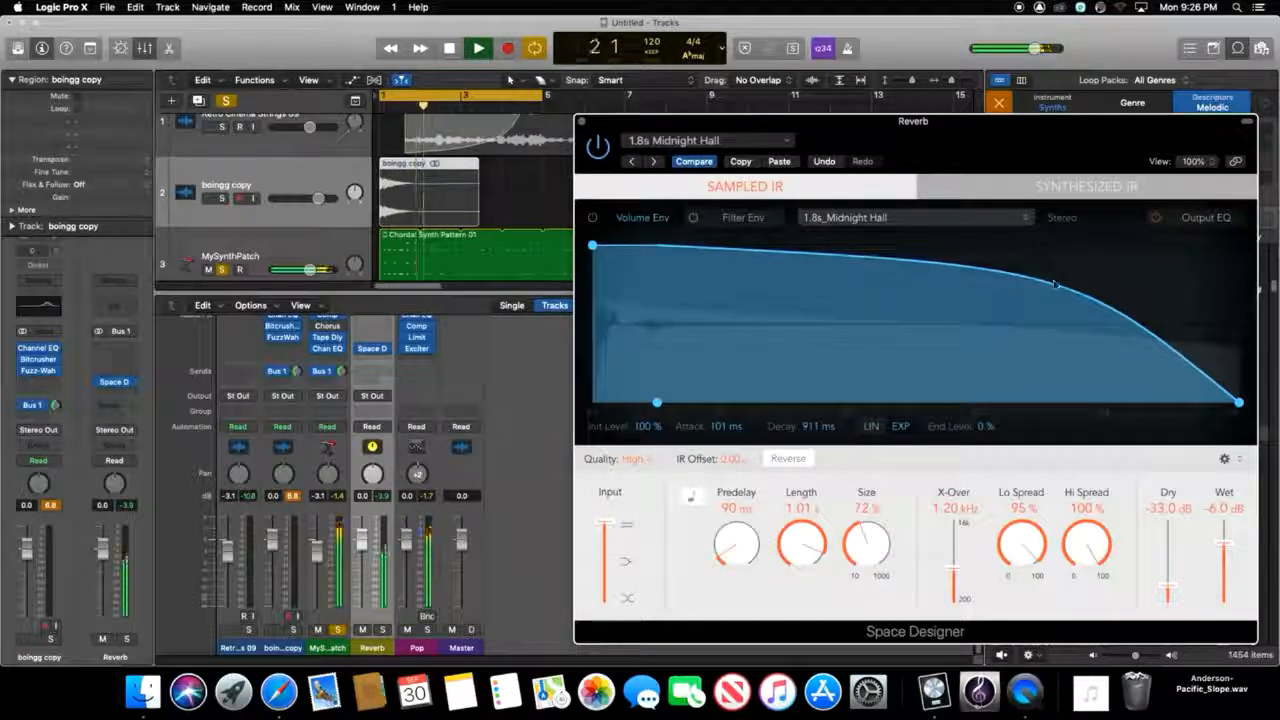
{"action": "key", "text": "space"}
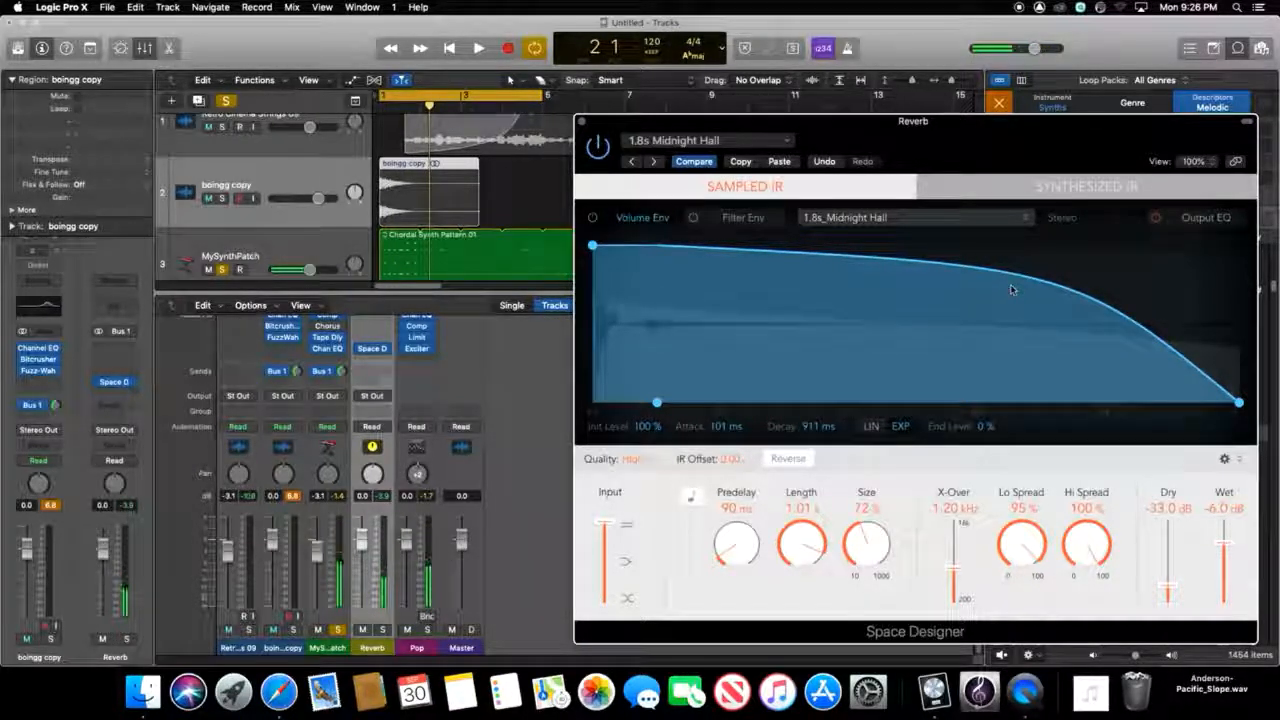
{"action": "left_click", "coordinate": [581, 121]}
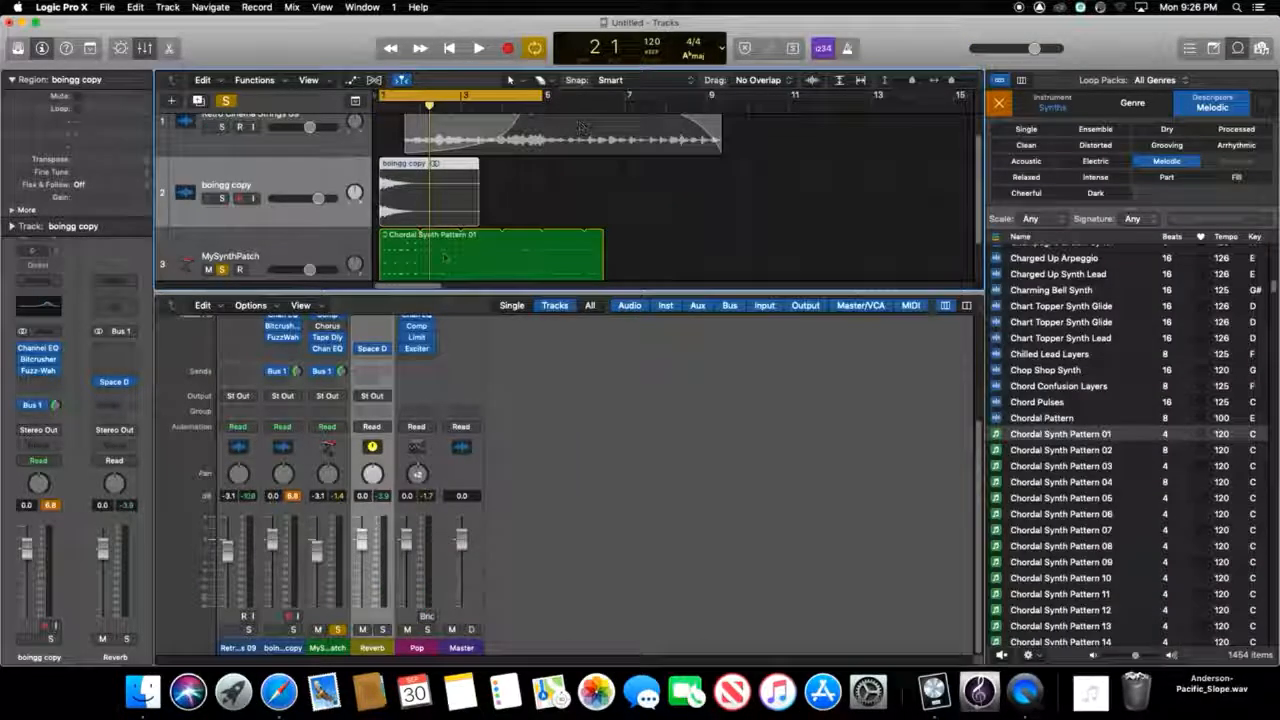
- Hide the mixer and return the tracks to normal playback, with MySynthPatch unsoloed and cycle mode off
{"action": "key", "text": "x"}
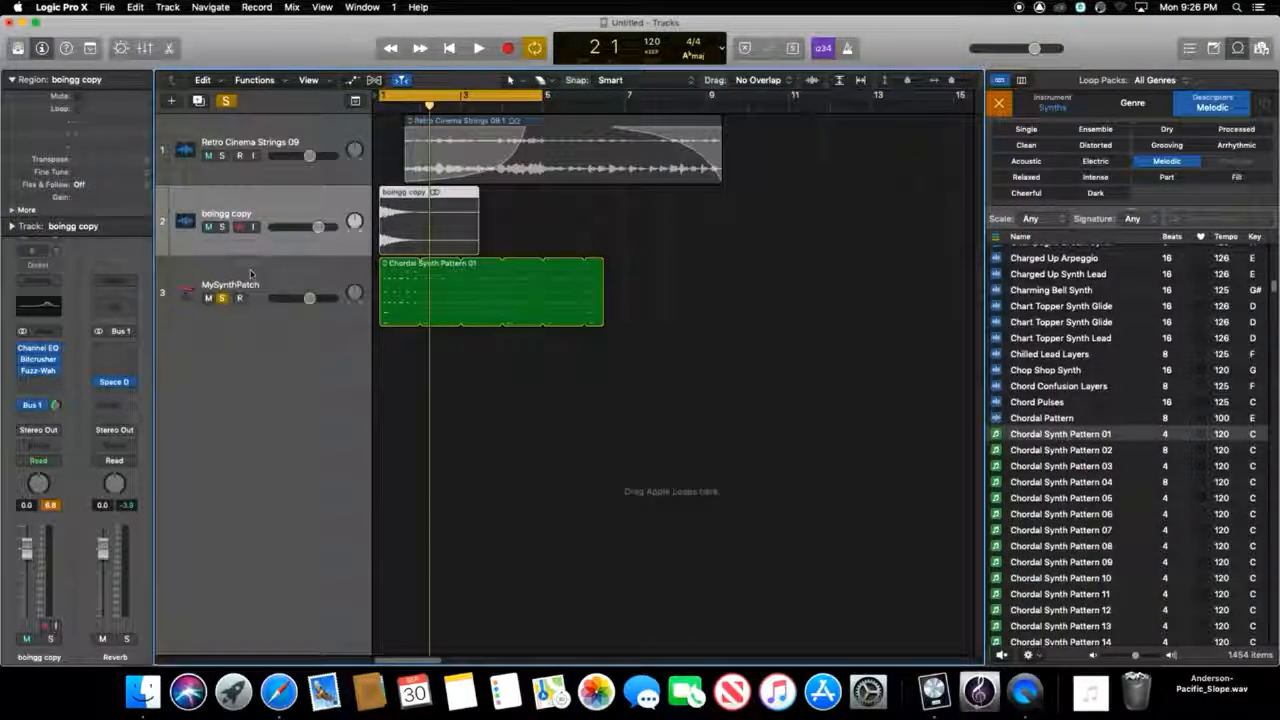
{"action": "left_click", "coordinate": [222, 298]}
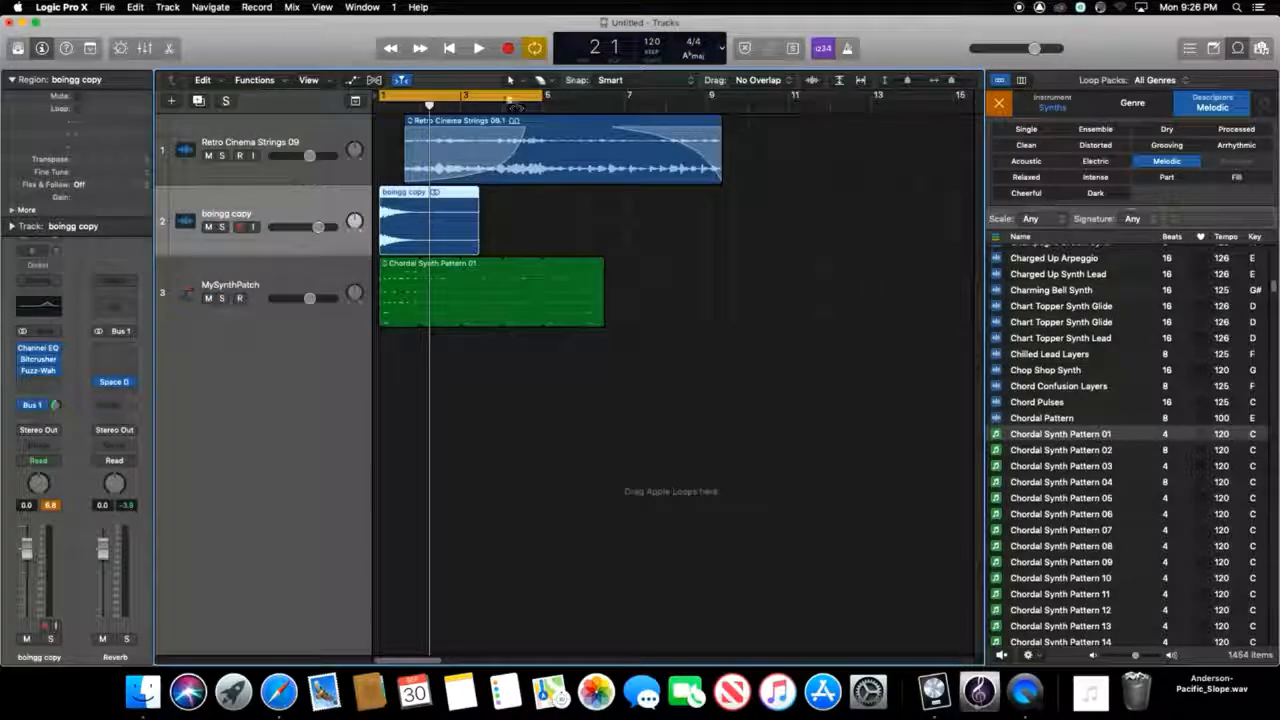
{"action": "left_click", "coordinate": [509, 97]}
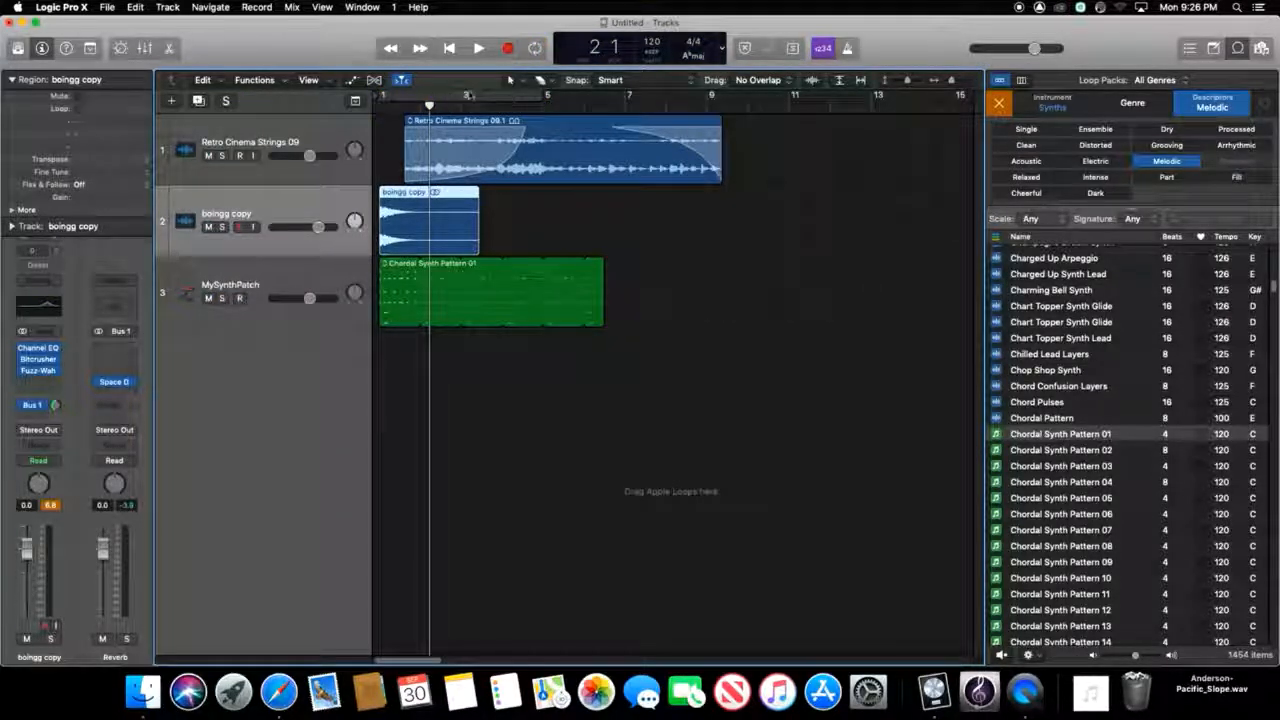
- Save the project to the Desktop as LogicDemoThree, organized as a package with Space Designer impulse responses copied into it
{"action": "left_click", "coordinate": [107, 7]}
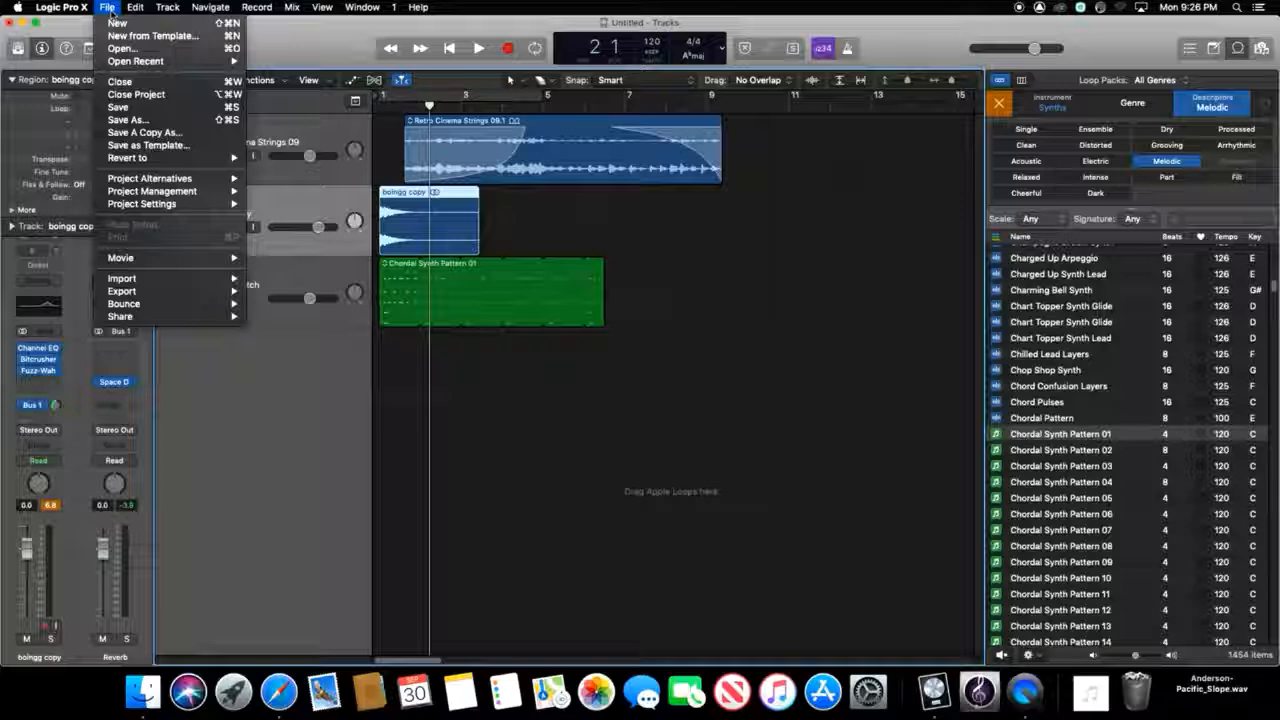
{"action": "left_click", "coordinate": [143, 119]}
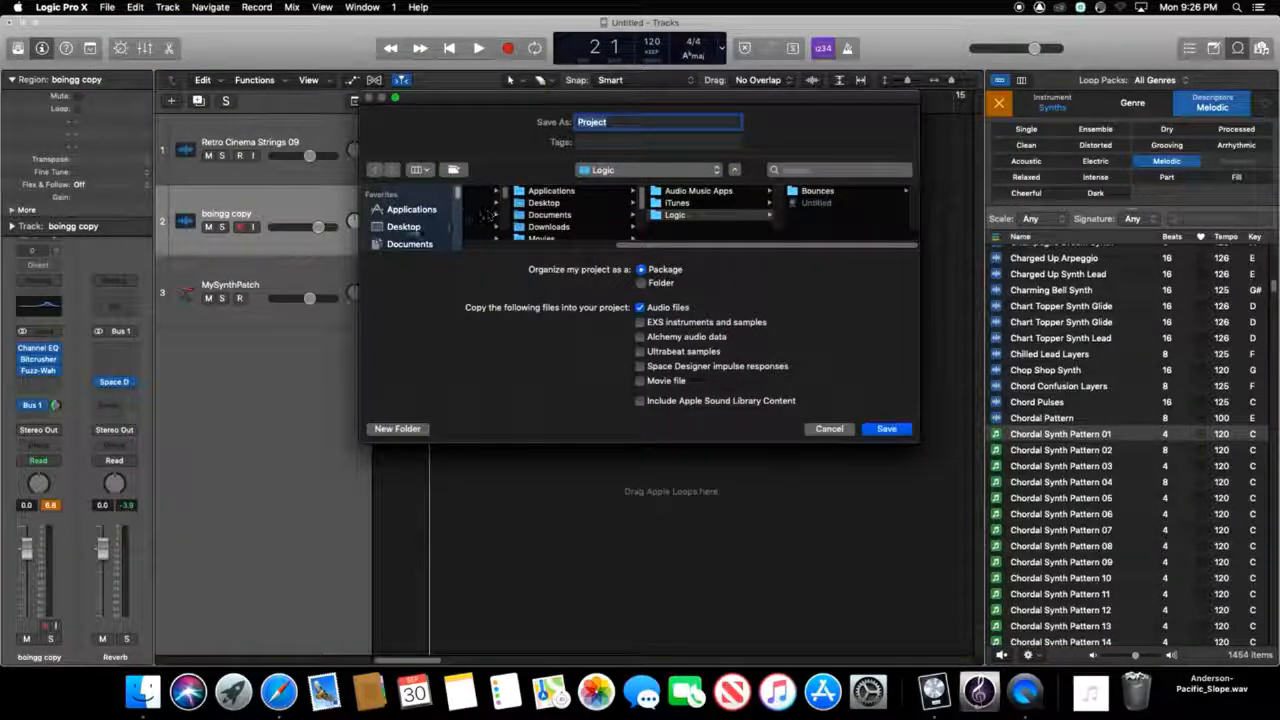
{"action": "key", "text": "super+shift+d"}
{"action": "type", "text": "L"}
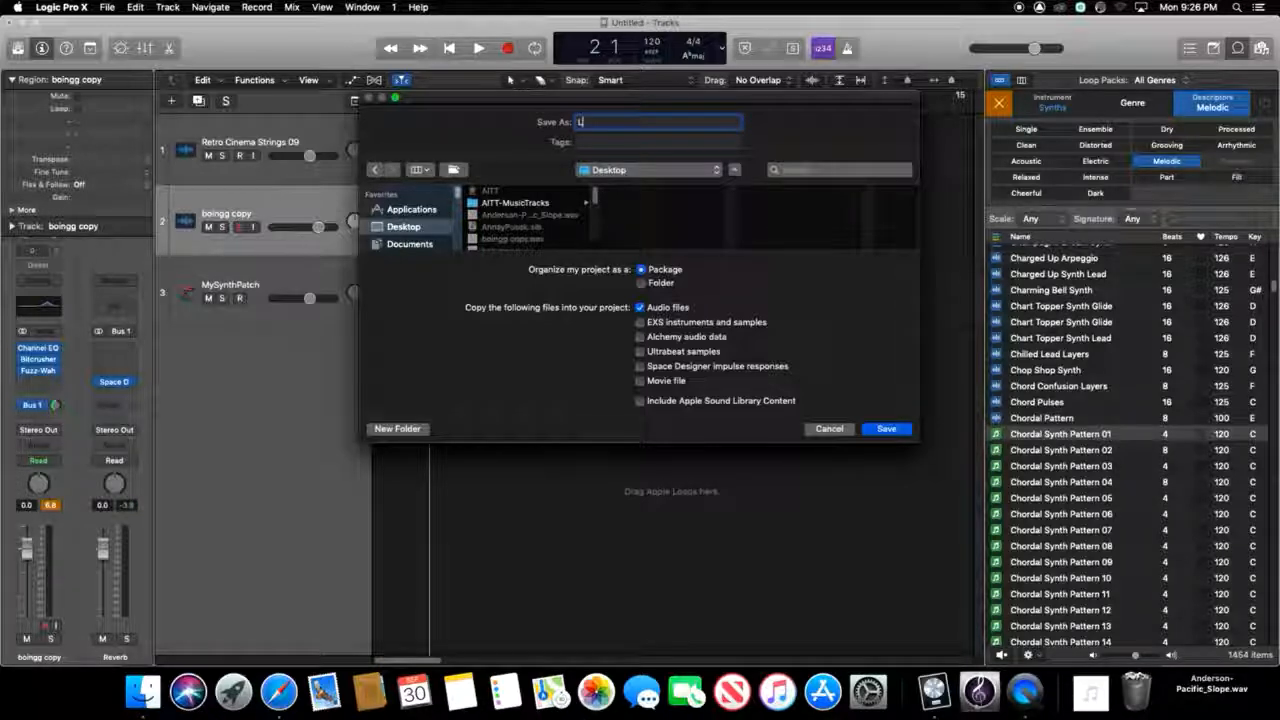
{"action": "type", "text": "ogic"}
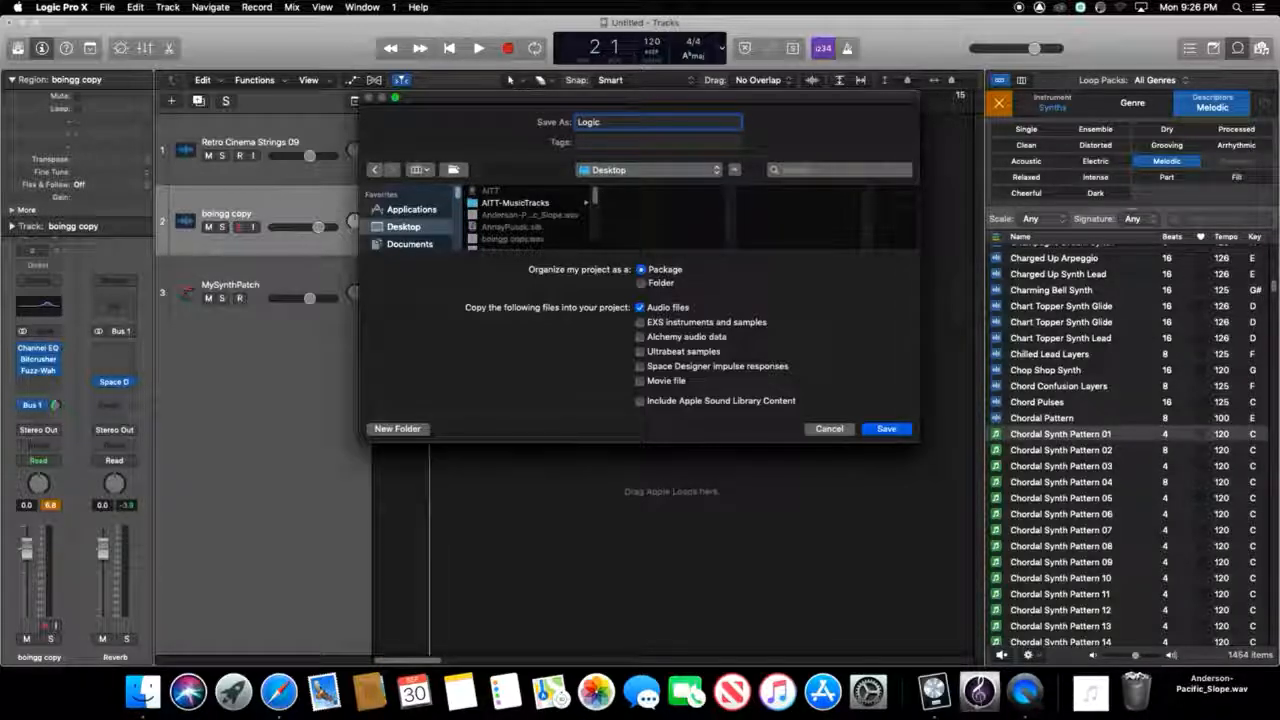
{"action": "type", "text": "As"}
{"action": "type", "text": "moThree"}
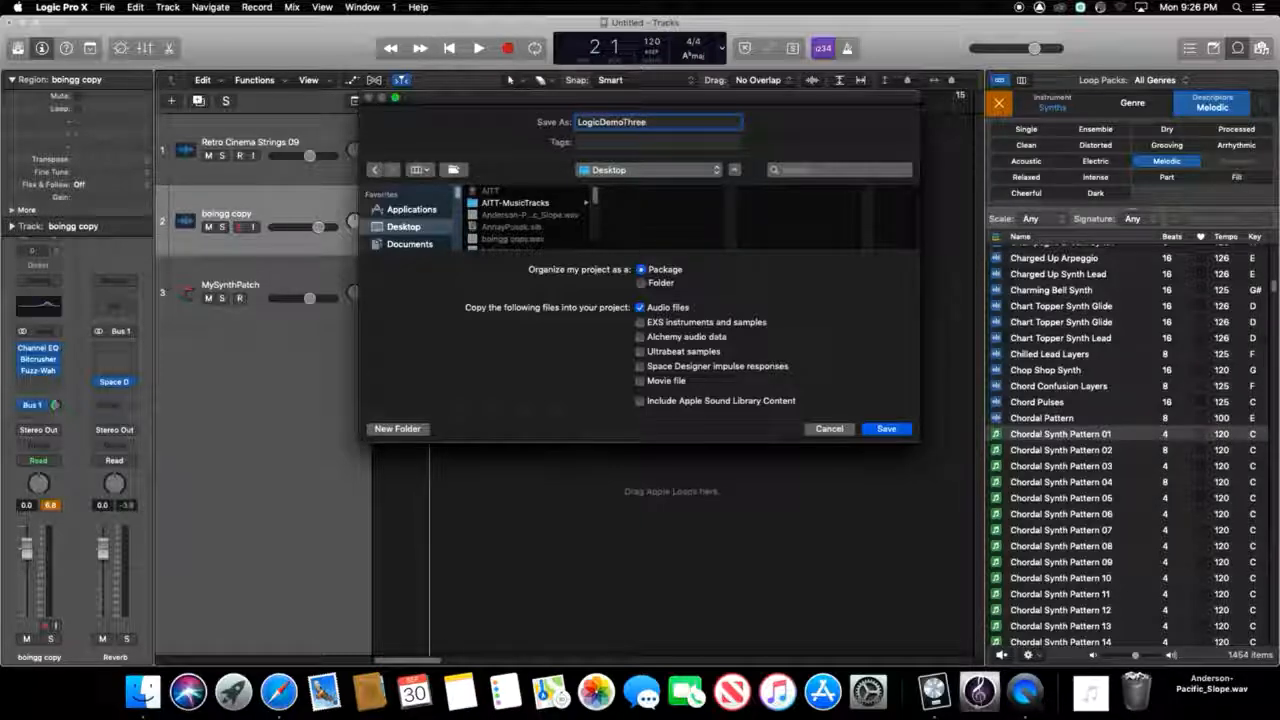
{"action": "left_click", "coordinate": [640, 366]}
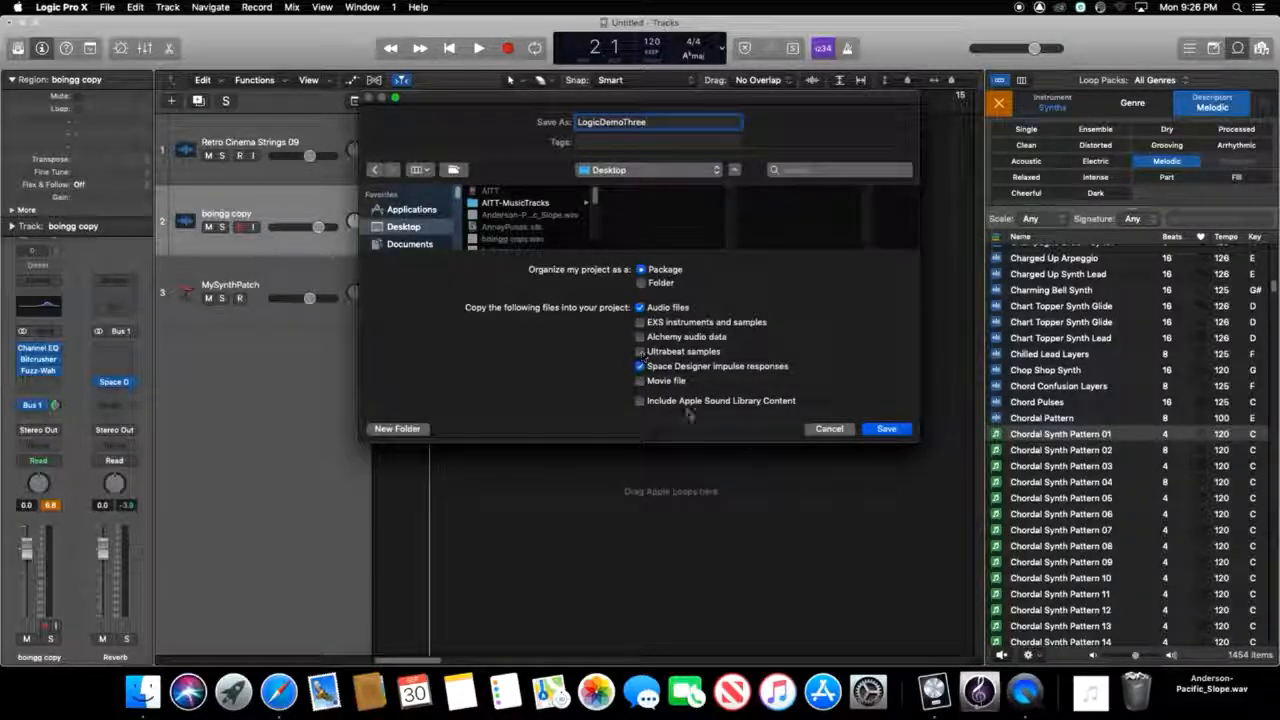
{"action": "left_click", "coordinate": [887, 429]}
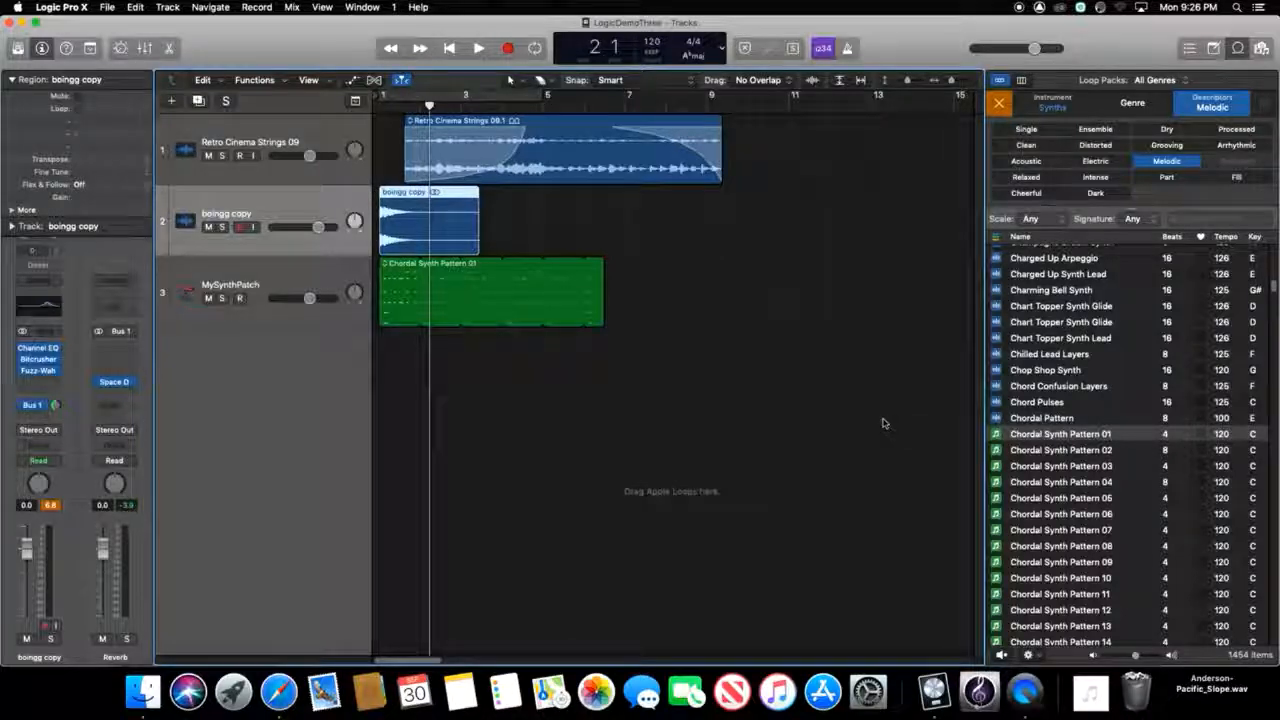